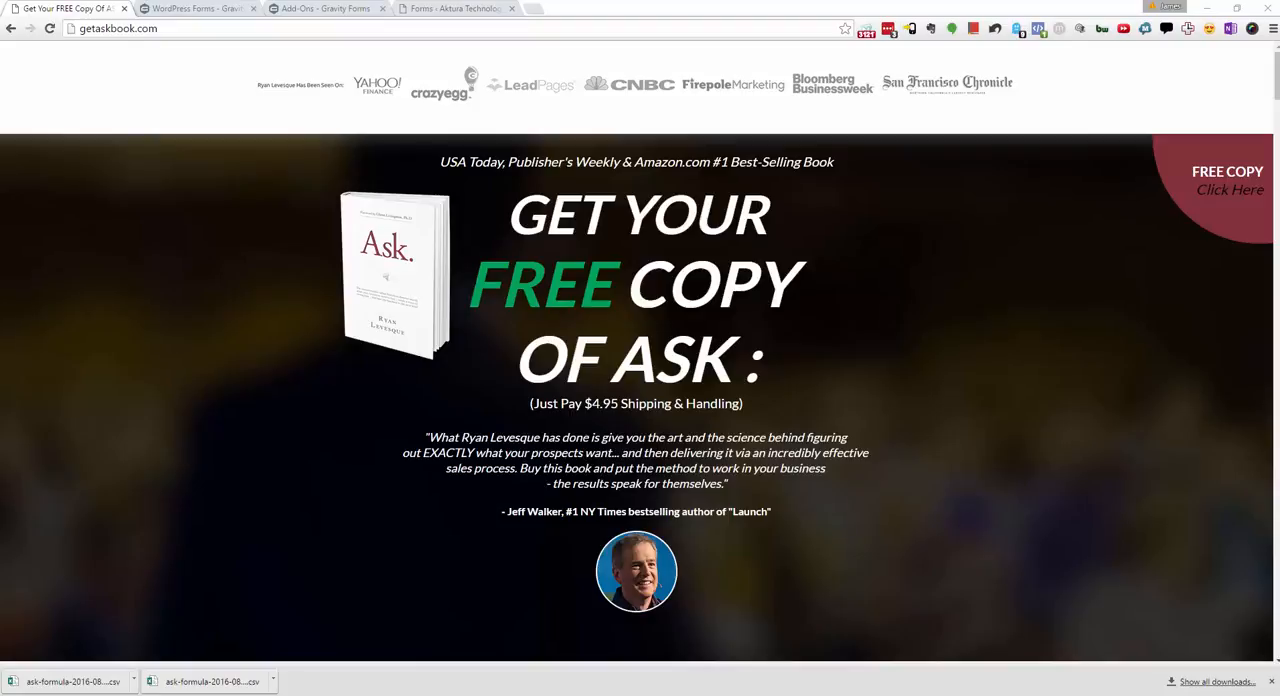
Step: Review the Gravity Forms add-ons page to compare which basic and advanced add-ons each license type includes
left_click(226, 14)
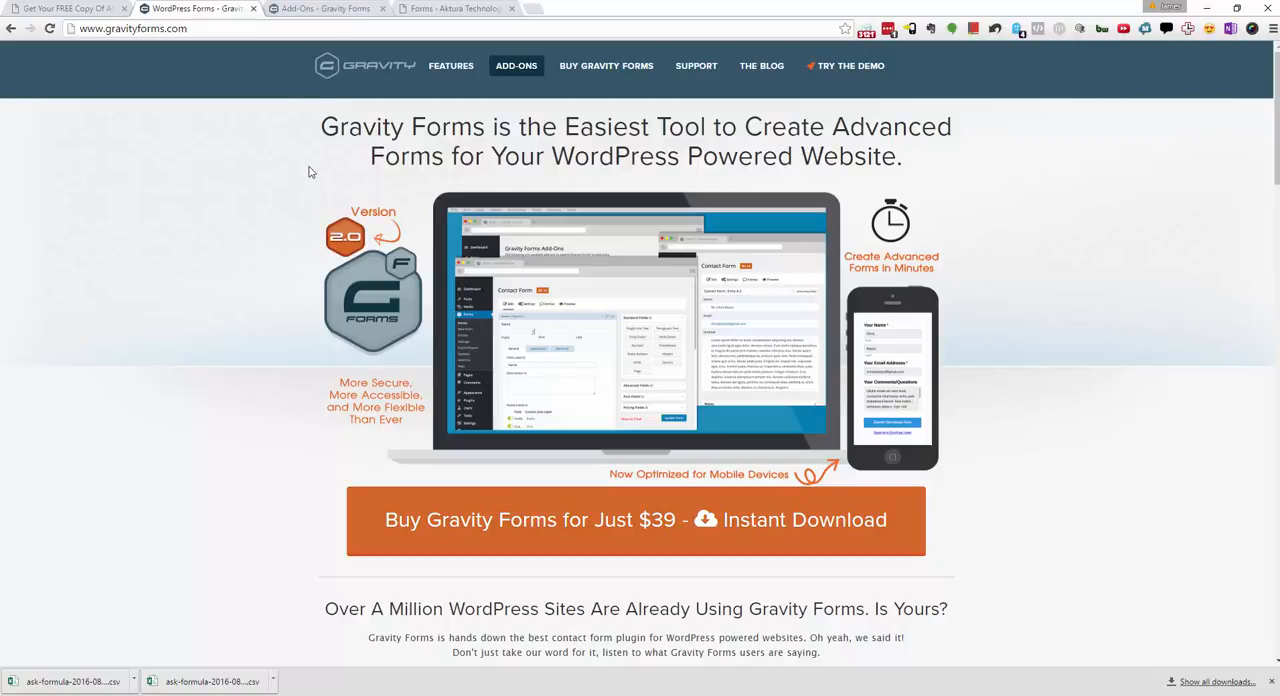
left_click(340, 13)
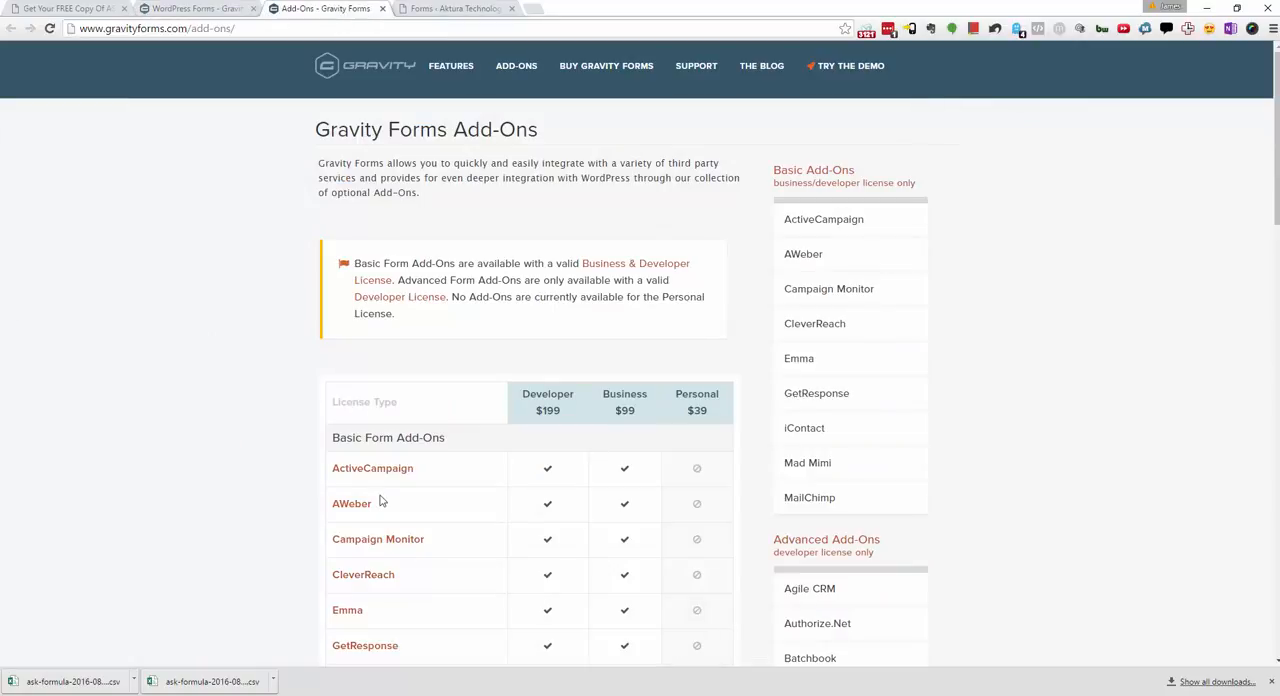
scroll(249, 485, "down", 1)
scroll(249, 485, "down", 1)
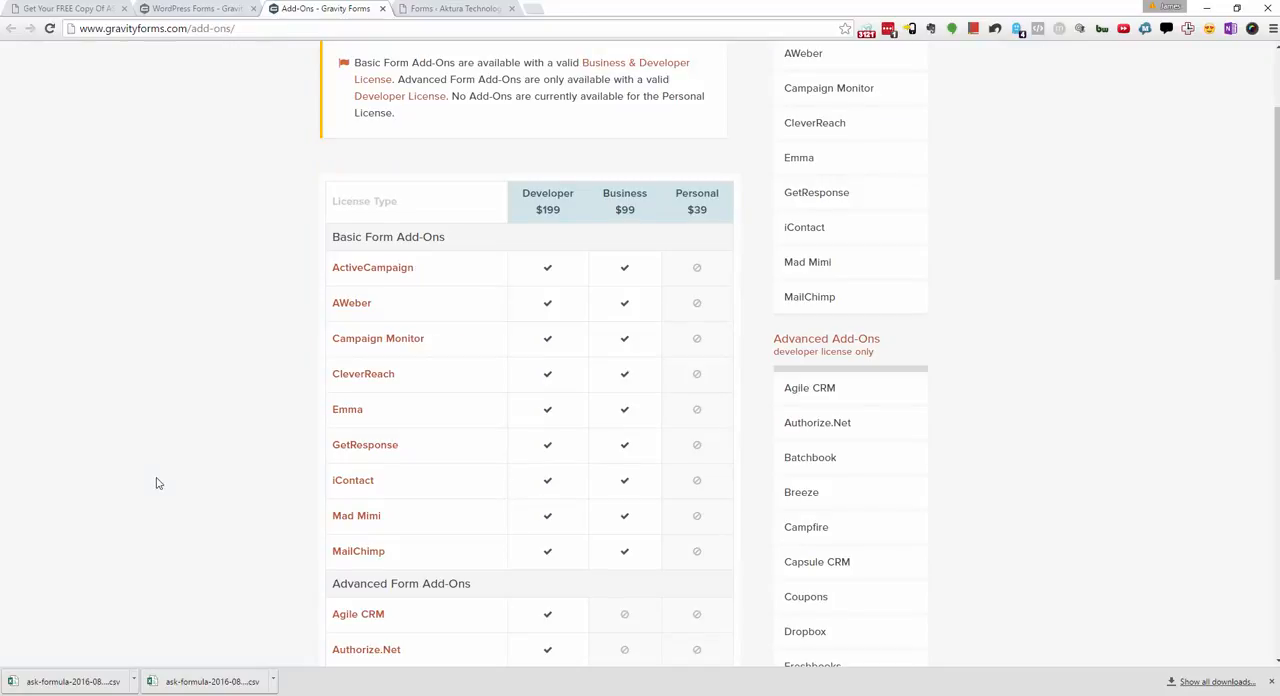
left_click_drag(449, 268, 263, 300)
left_click(258, 303)
scroll(267, 380, "down", 5)
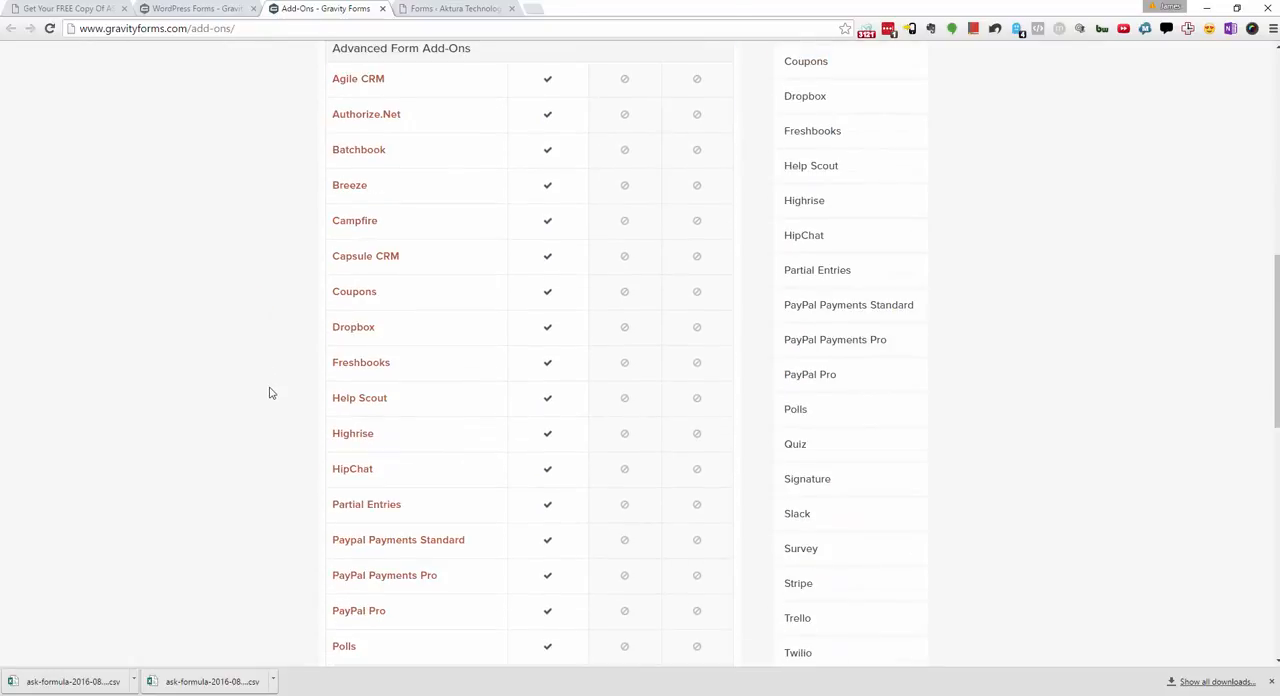
scroll(269, 393, "down", 2)
scroll(269, 393, "up", 9)
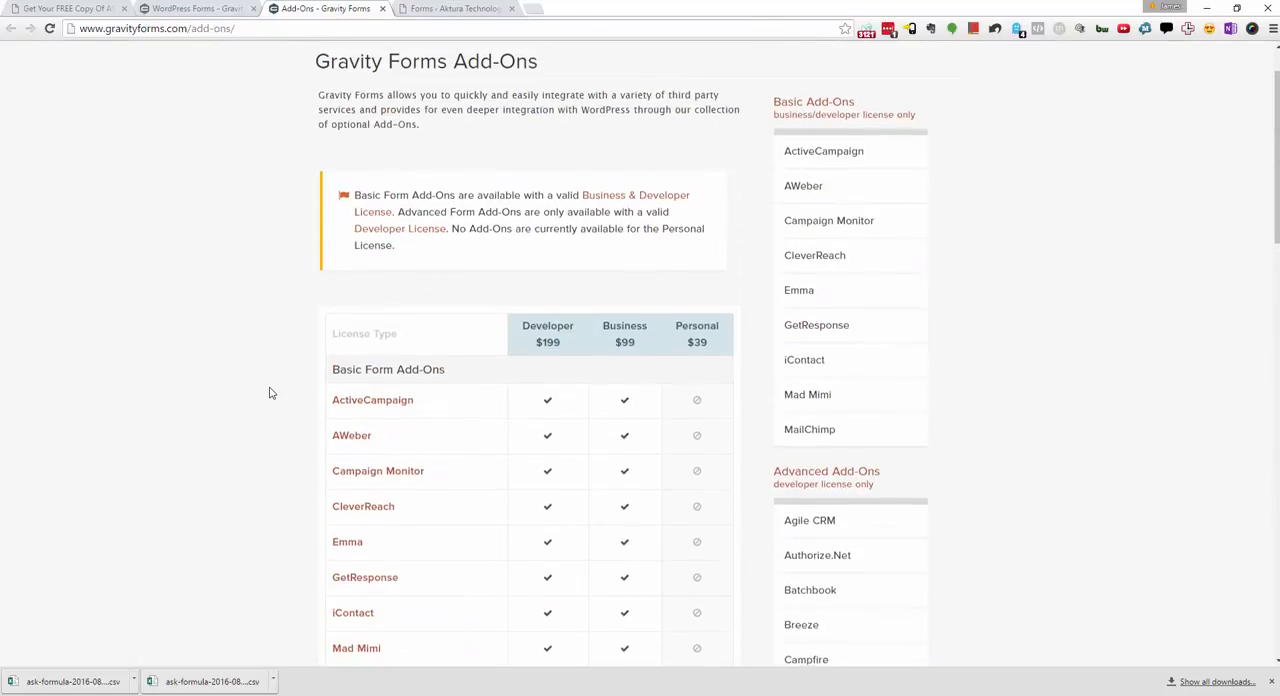
scroll(269, 393, "down", 2)
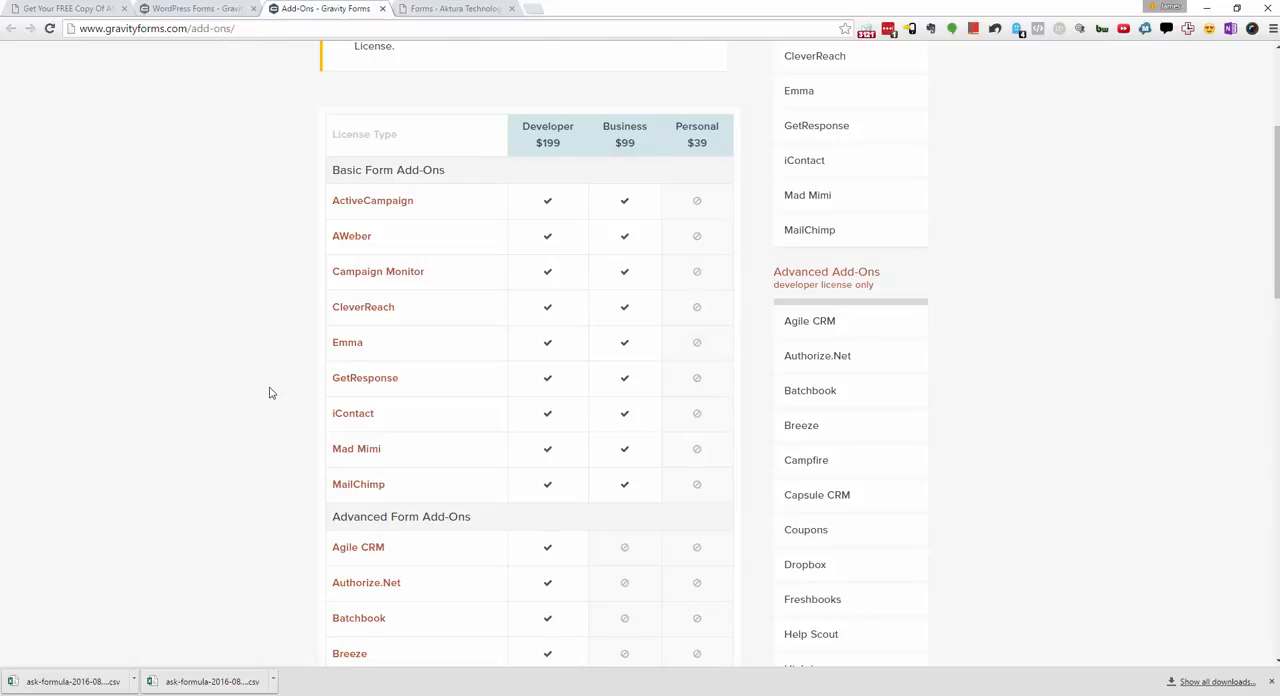
left_click(1271, 681)
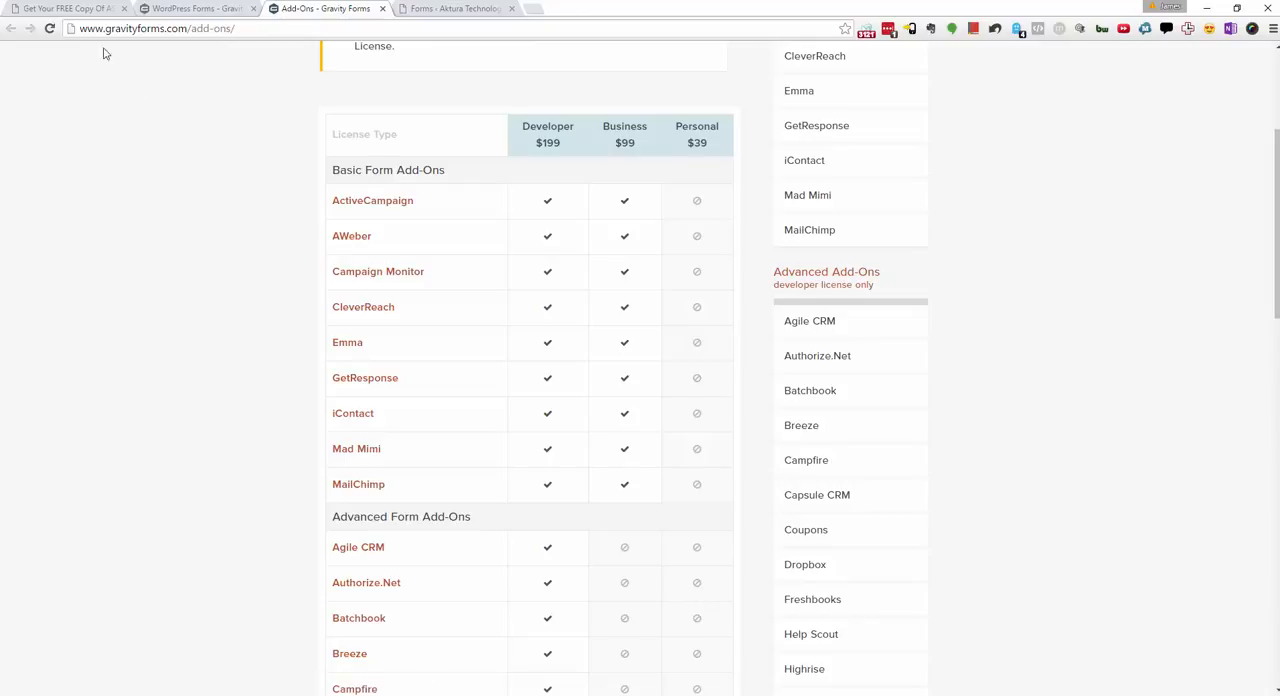
left_click(449, 10)
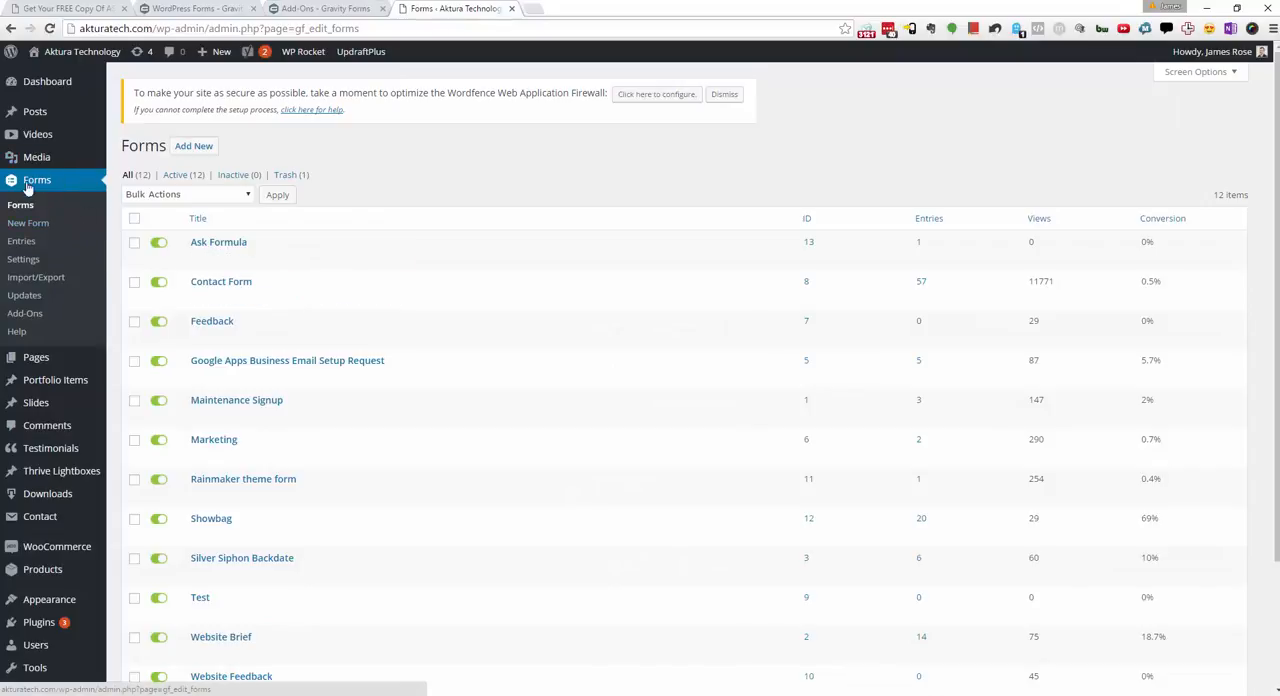
left_click(327, 9)
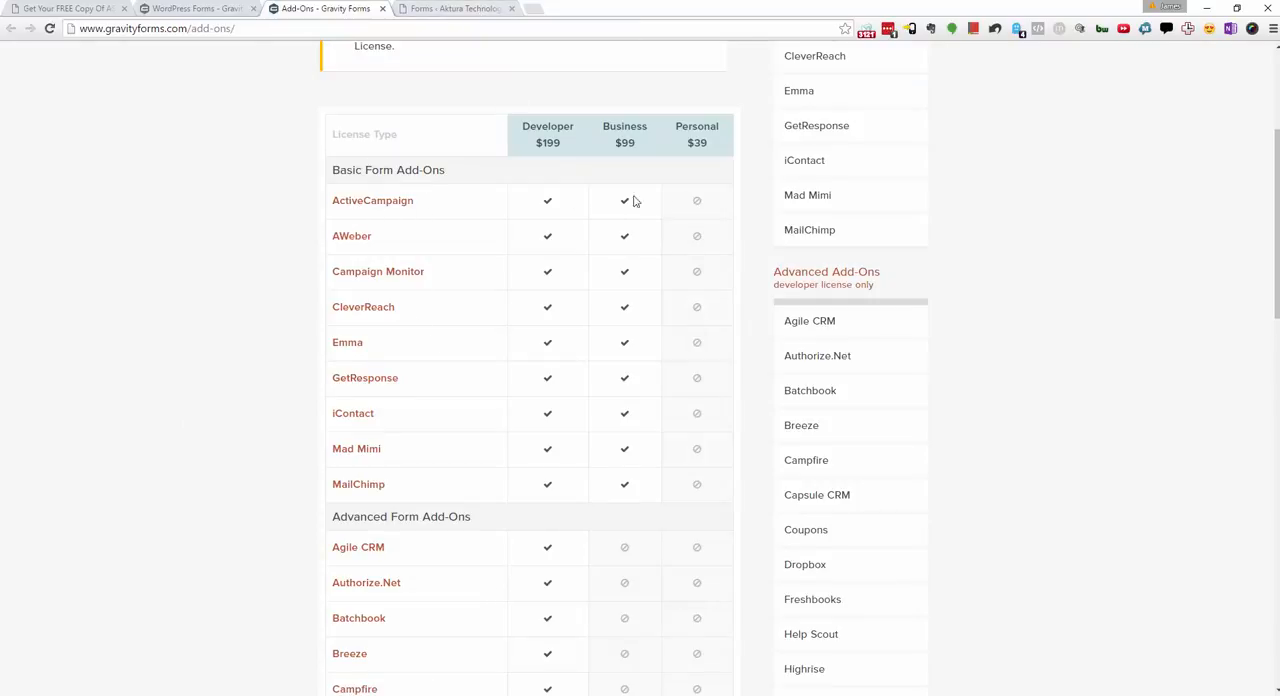
left_click_drag(612, 120, 588, 165)
Step: Create a new form titled "Ask Formula 2" in the Aktura Technology WordPress admin
left_click(446, 10)
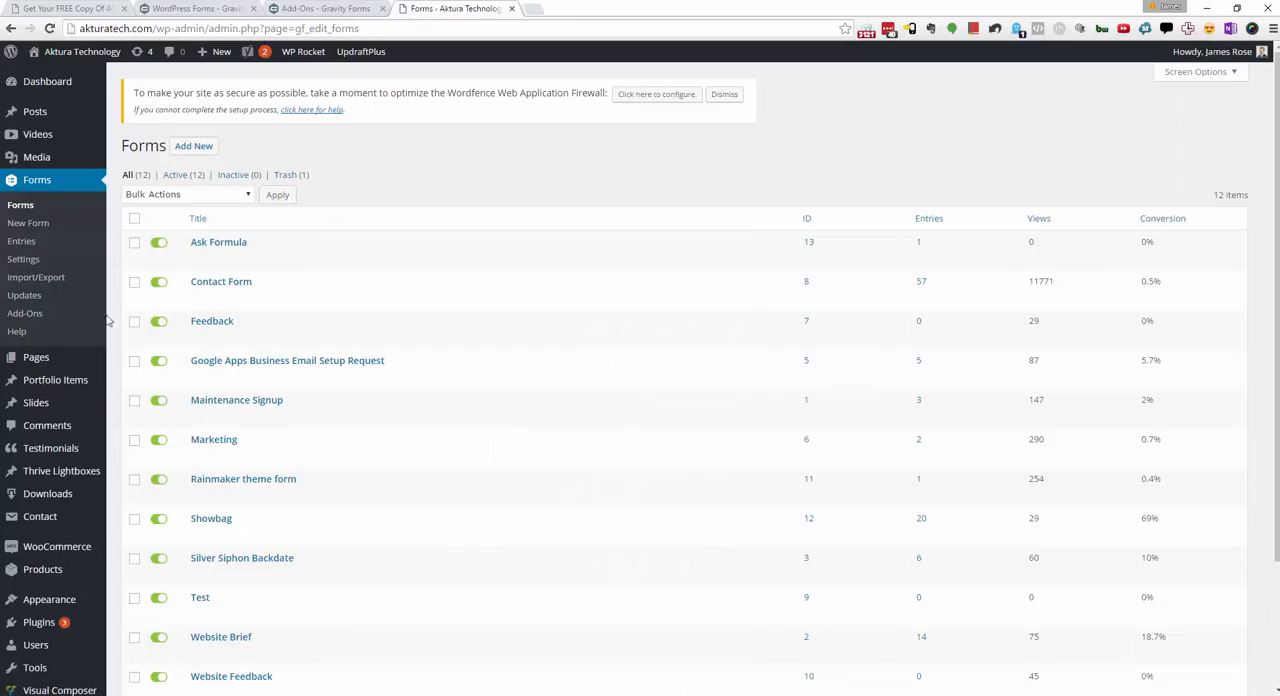
left_click(30, 223)
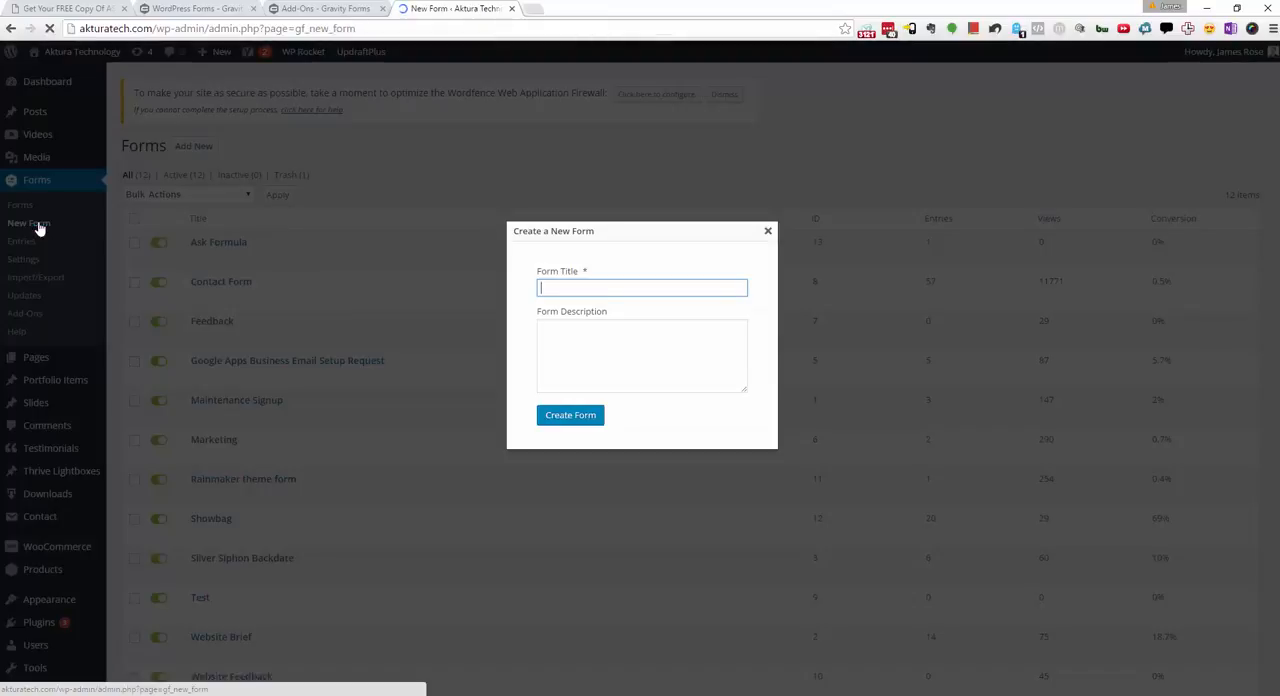
type("Ask Formula")
left_click(557, 420)
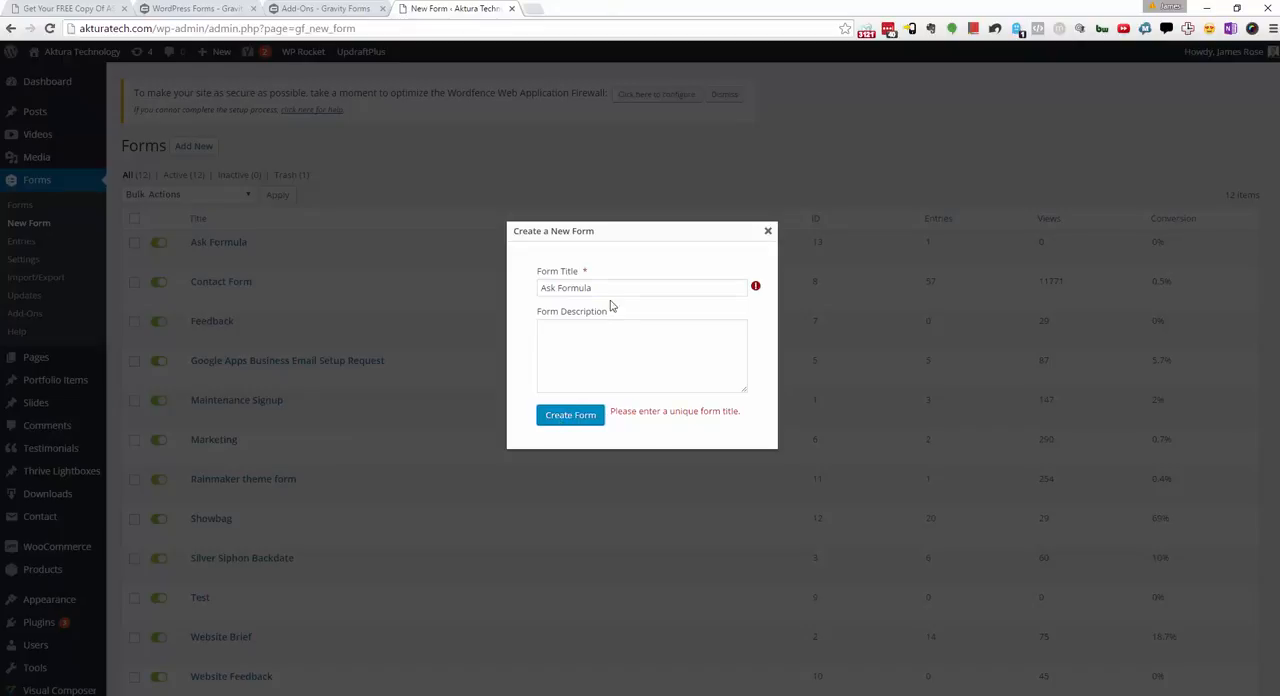
left_click(611, 287)
type("2")
left_click(582, 418)
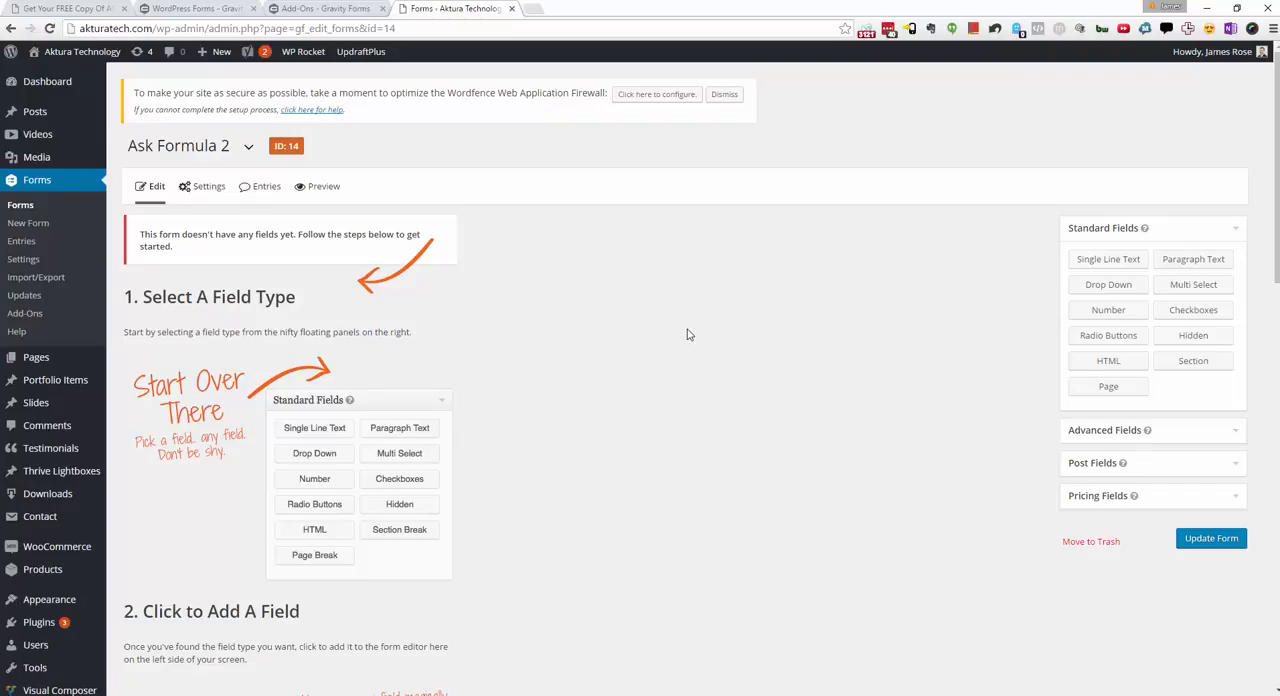
Step: Add a page break to the form and check the progress bar options for the start of paging
left_click(1115, 391)
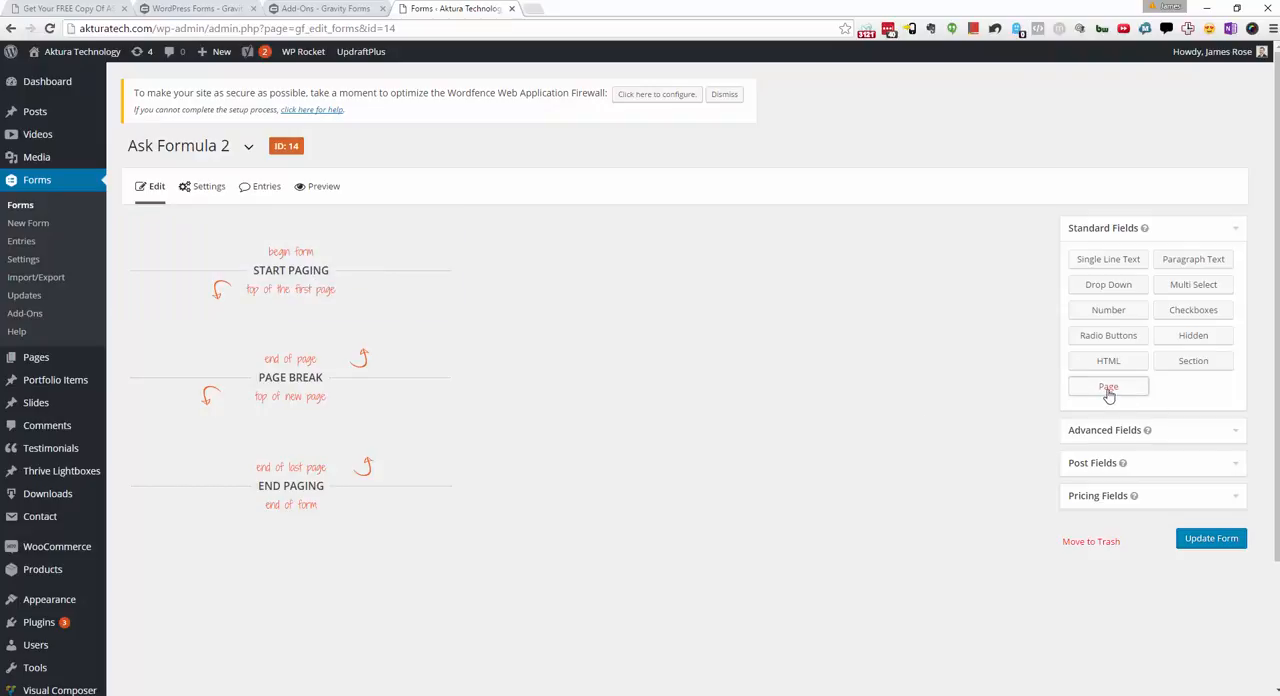
left_click(281, 234)
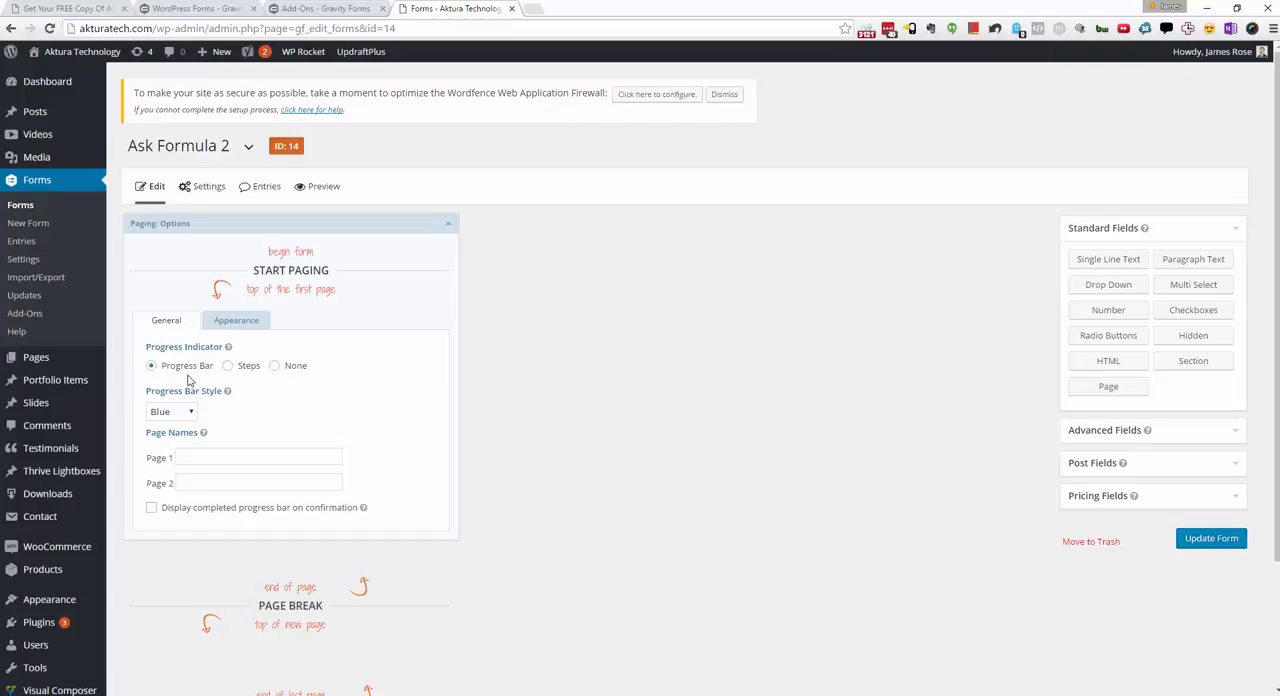
left_click(189, 413)
left_click(189, 413)
left_click(443, 224)
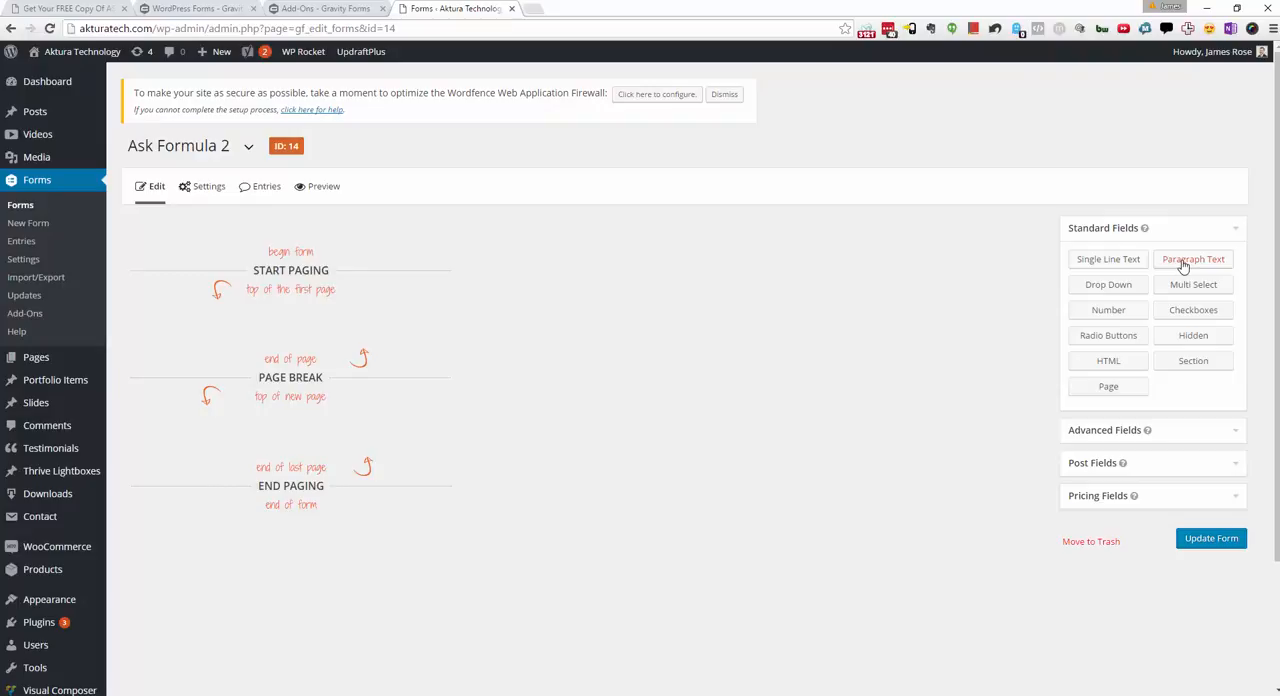
Step: Add a Paragraph Text field and place it on the first page, above the page break
left_click_drag(1183, 265, 211, 336)
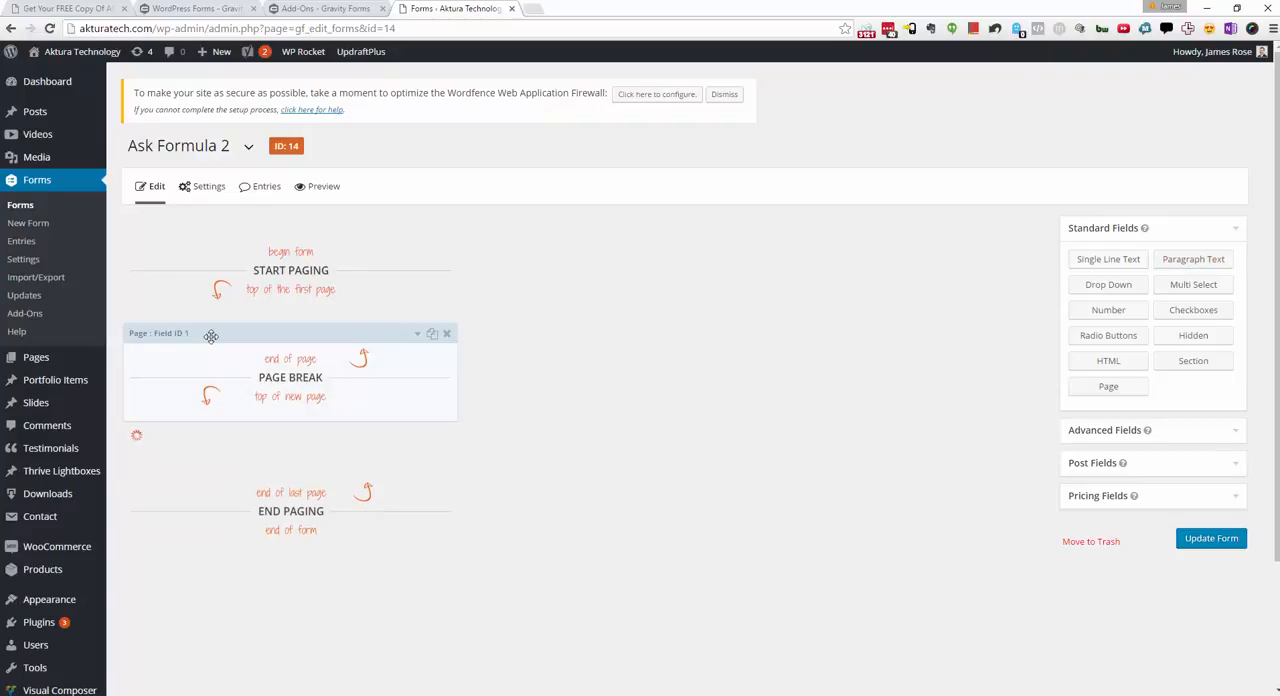
left_click(211, 336)
left_click(218, 340)
scroll(397, 537, "down", 1)
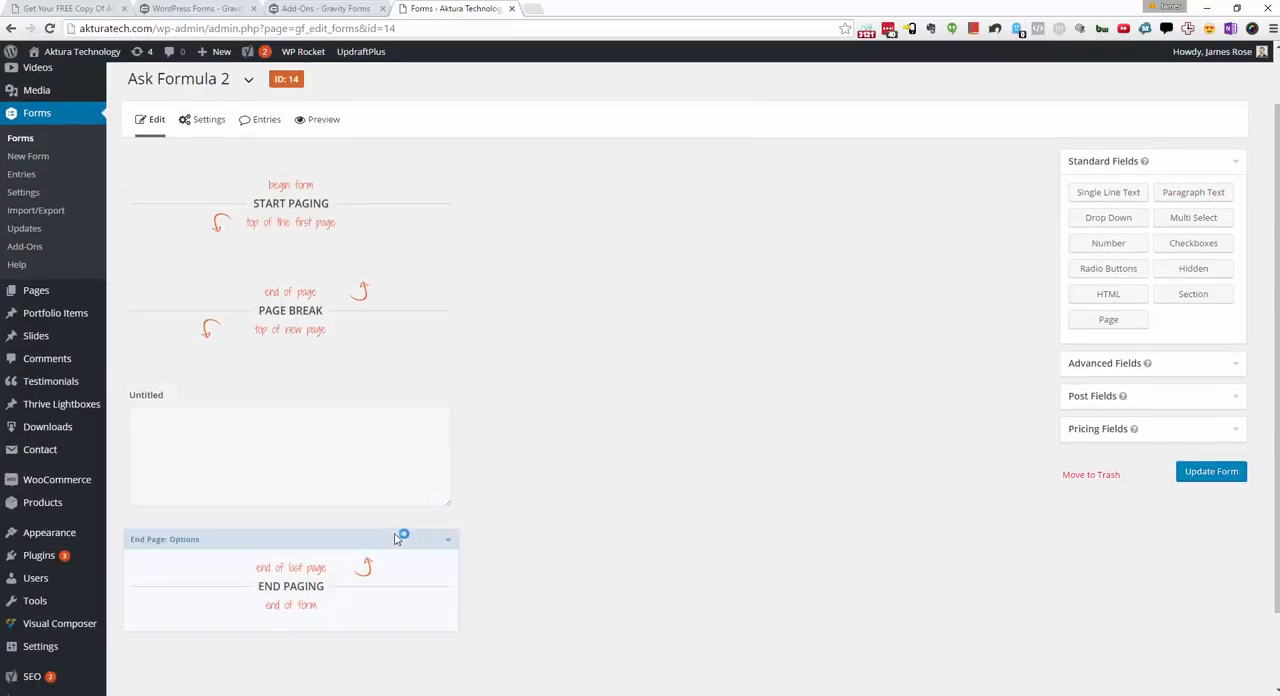
left_click_drag(251, 371, 265, 268)
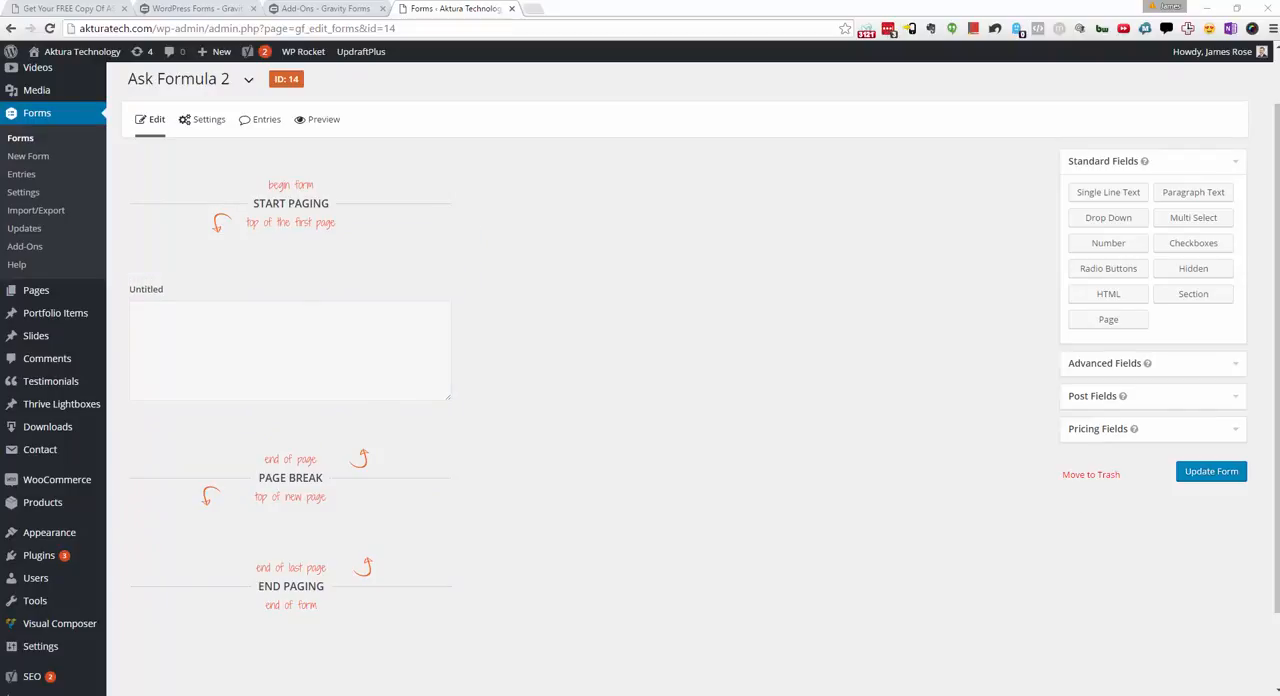
Step: Label the paragraph field "What is your single biggest challenge in your business online?" and make it required
left_click(279, 268)
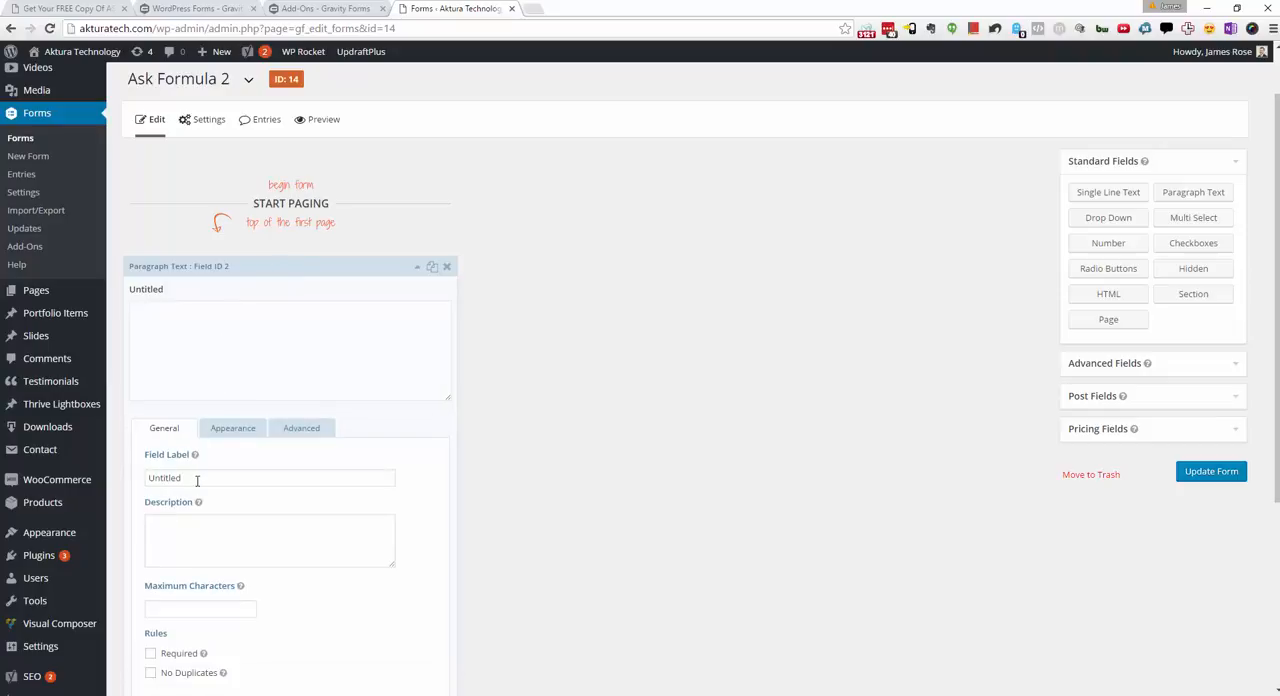
left_click_drag(197, 481, 92, 487)
type("What is your single biggest challenge in your business online?")
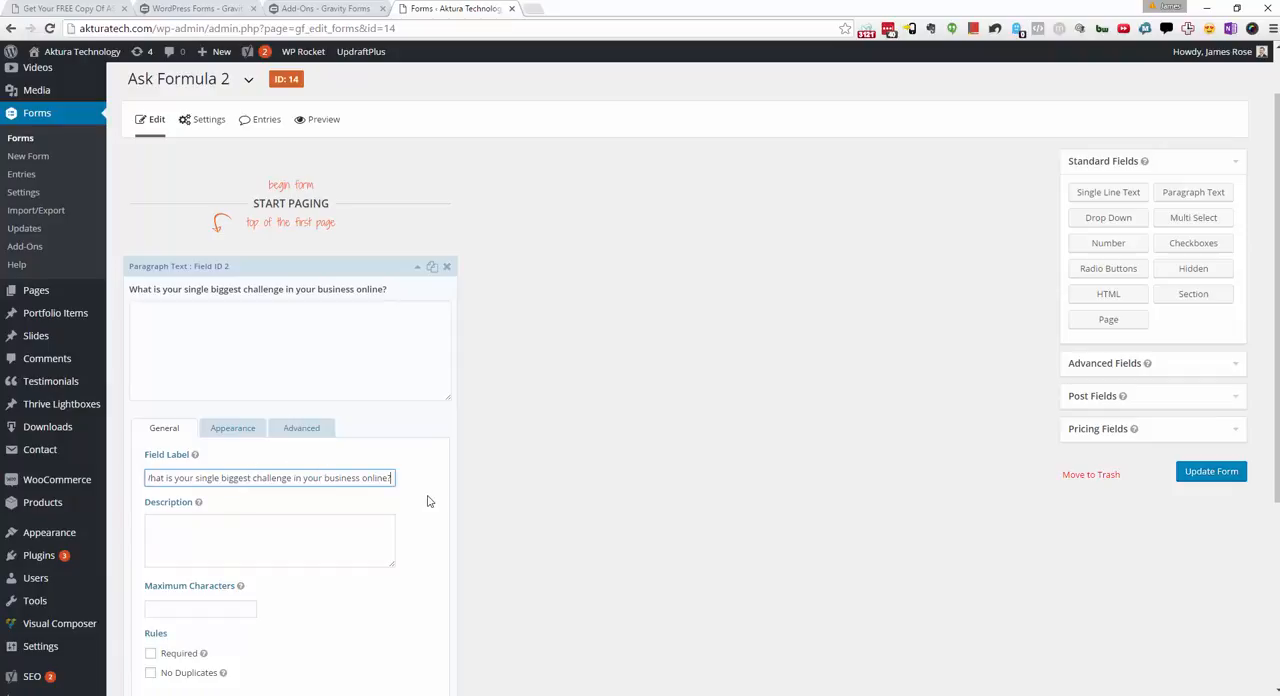
scroll(429, 500, "down", 2)
left_click_drag(391, 344, 142, 345)
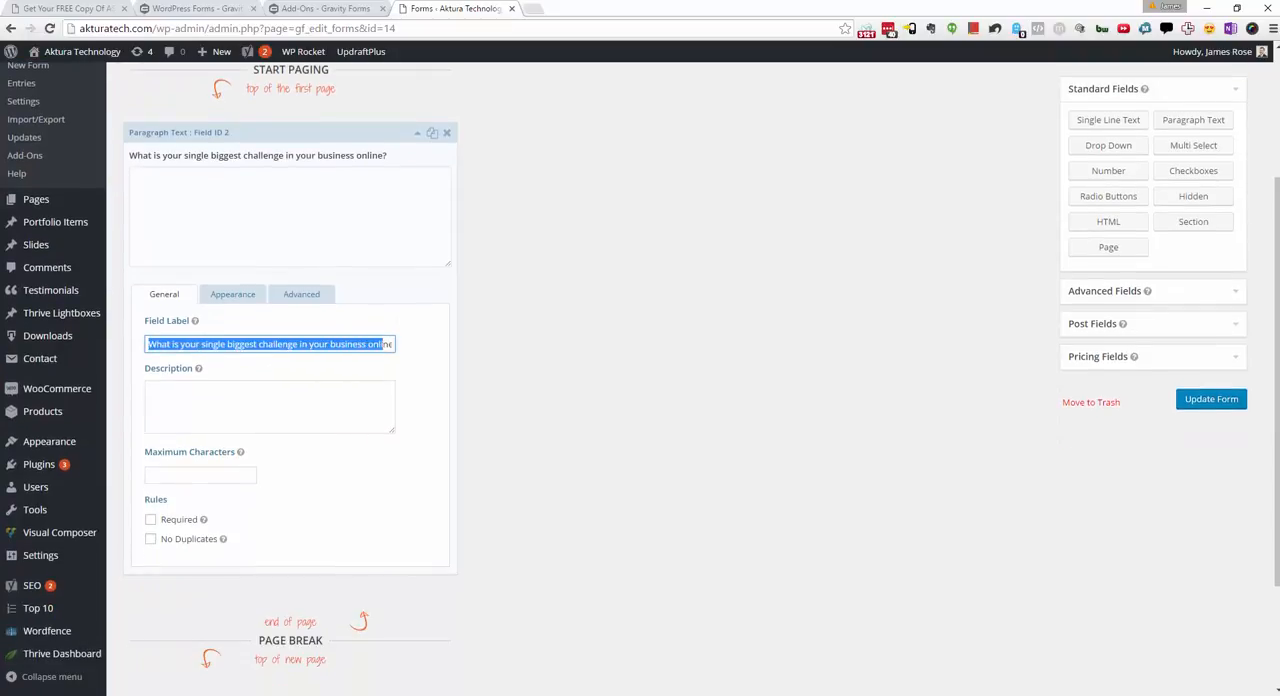
left_click(328, 415)
left_click(150, 519)
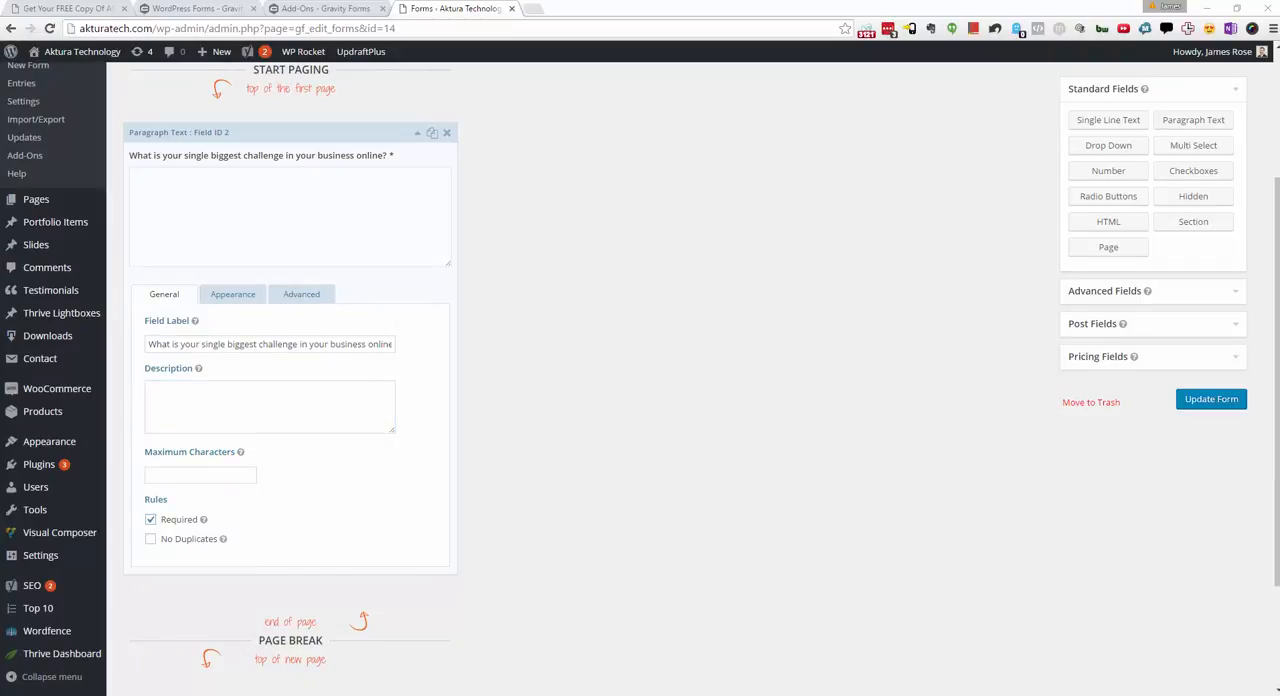
left_click(418, 135)
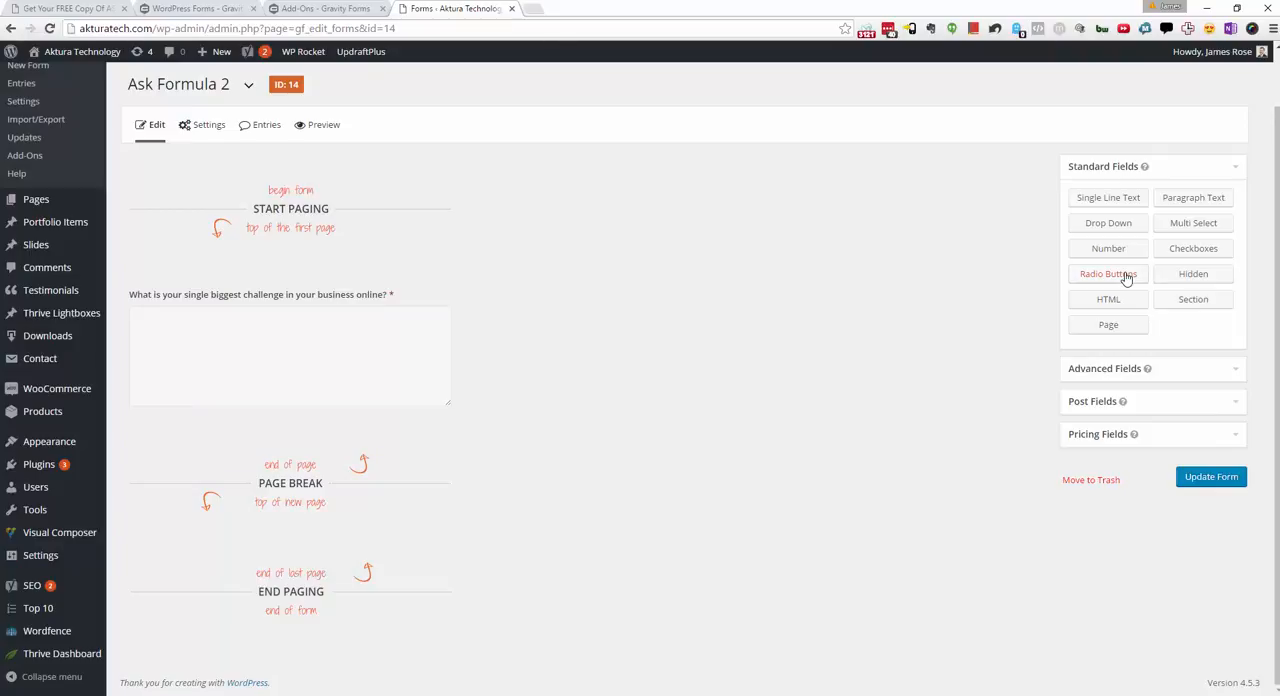
Step: Add a Radio Buttons field below the page break and label it "Which of the following best describes you"
left_click_drag(1126, 278, 263, 553)
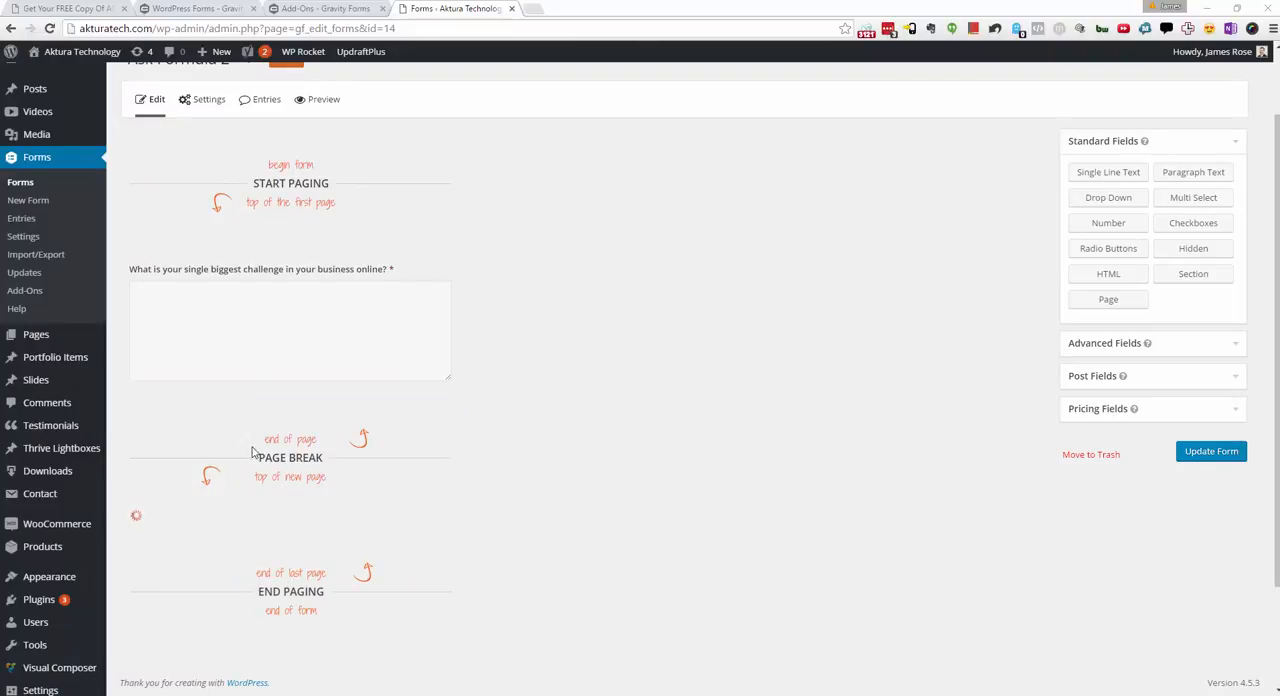
scroll(486, 337, "down", 1)
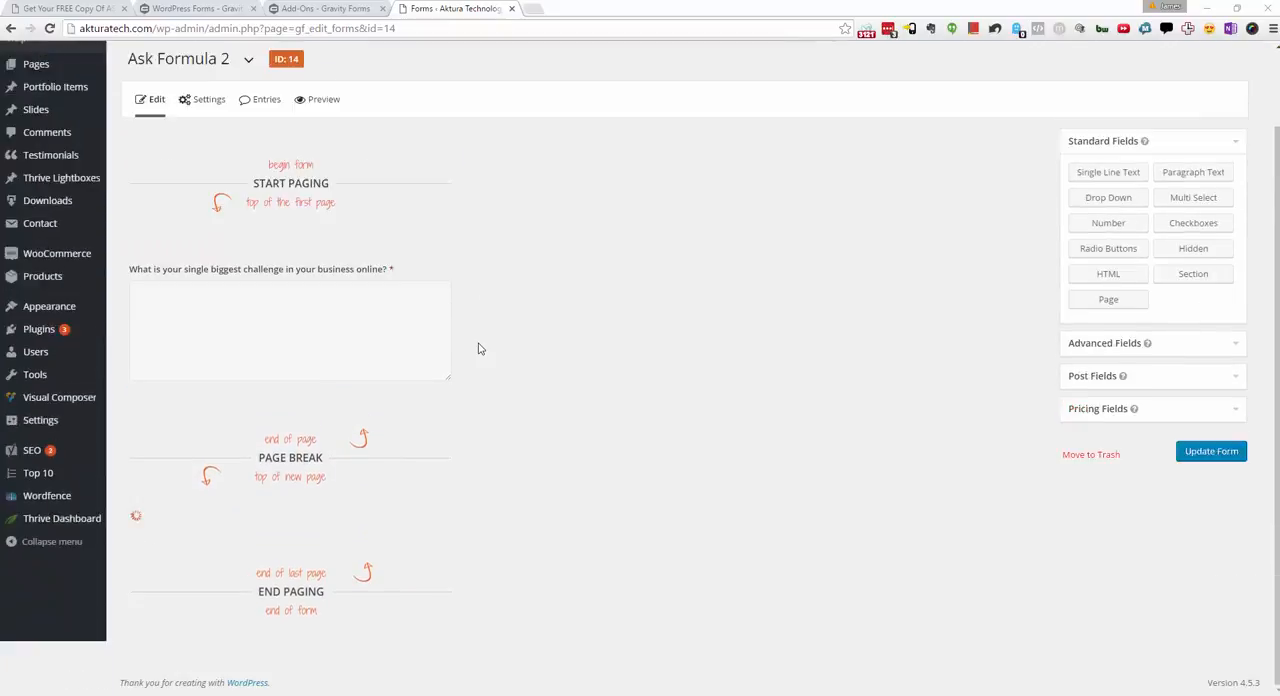
left_click(200, 423)
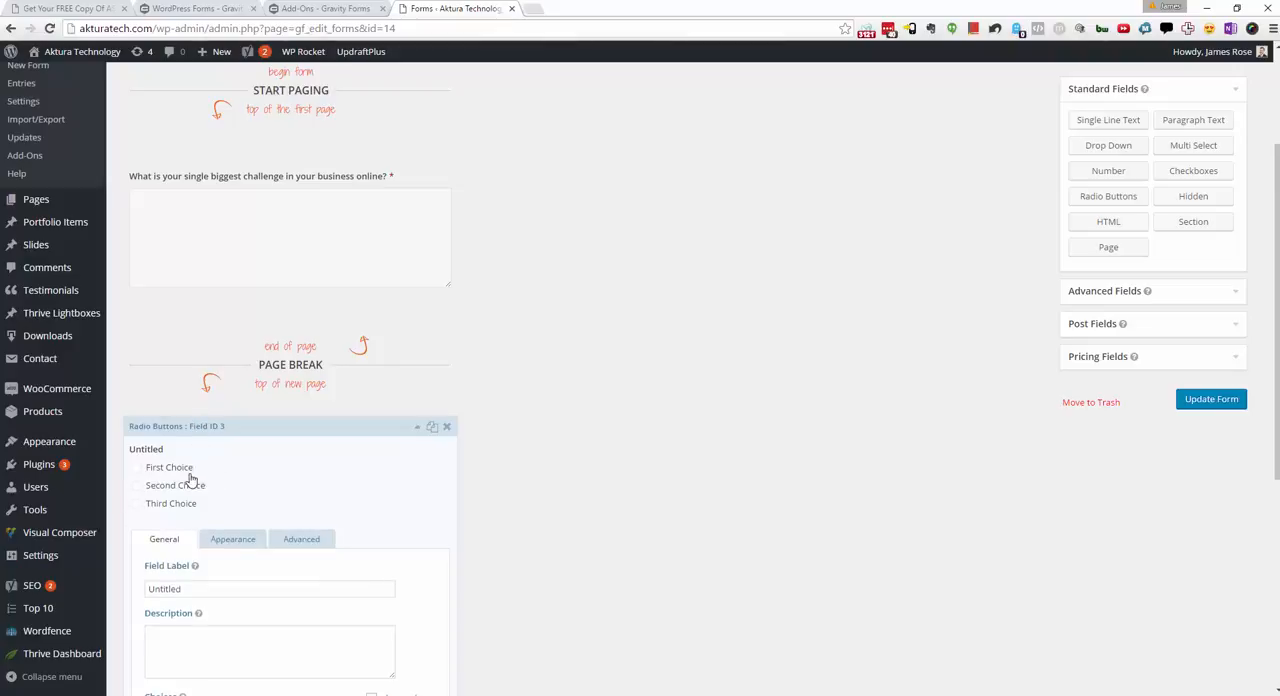
double_click(229, 589)
type("Which of the following best describes you")
scroll(550, 545, "down", 4)
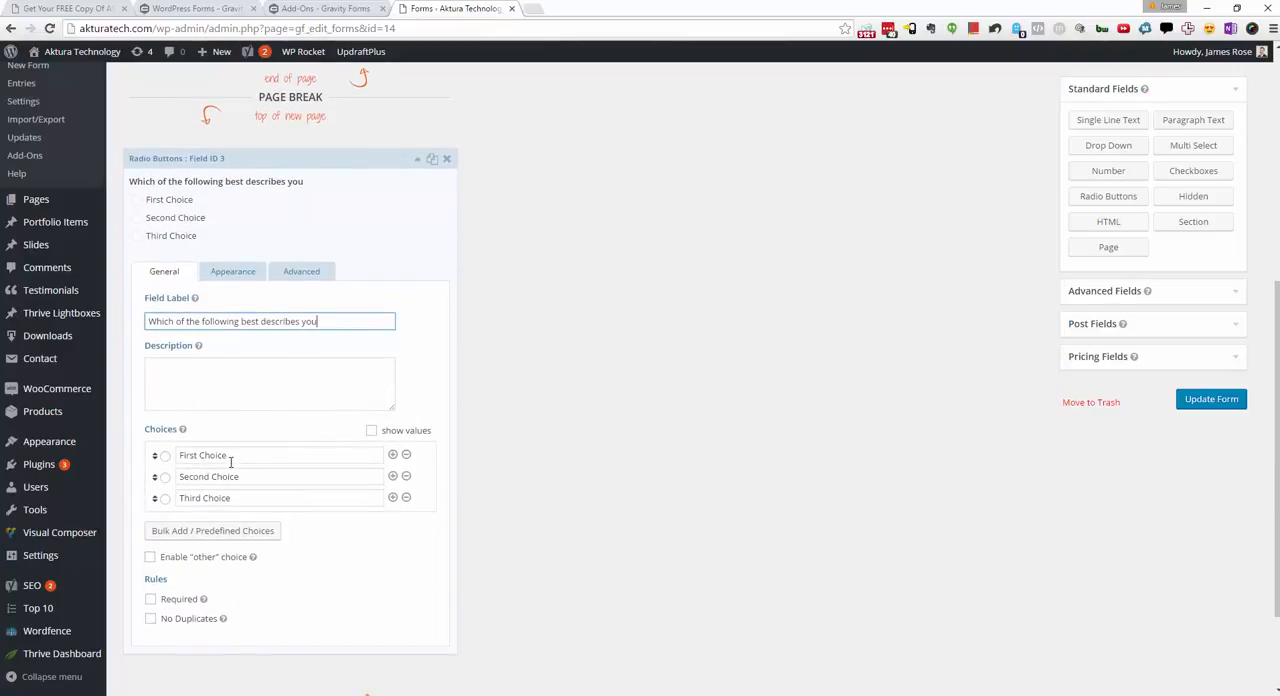
Step: Delete the third choice from the radio buttons field
left_click(238, 460)
left_click(258, 476)
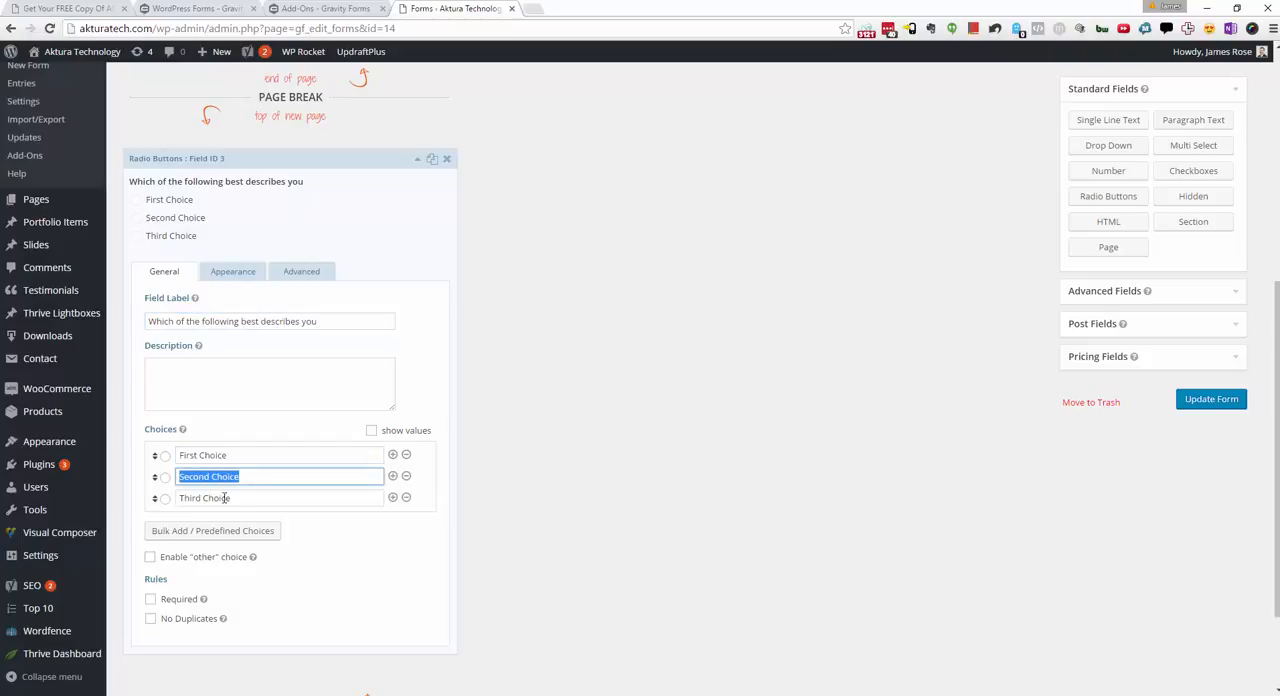
left_click(228, 498)
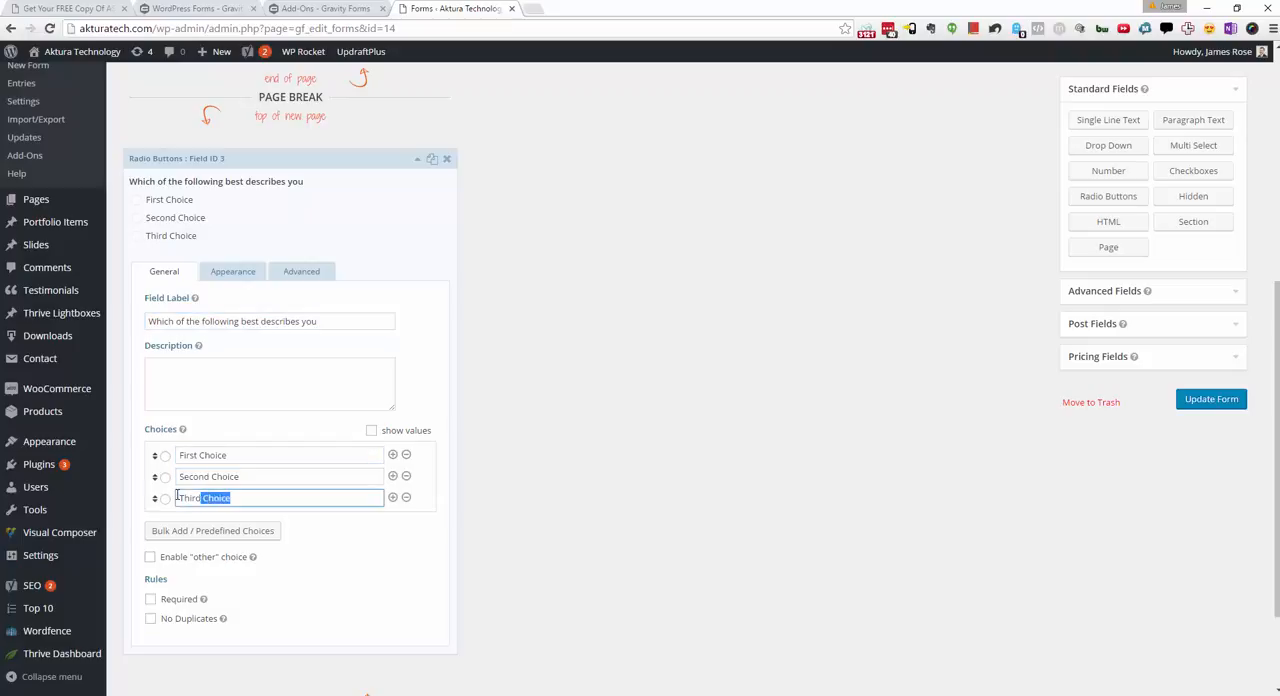
left_click(408, 498)
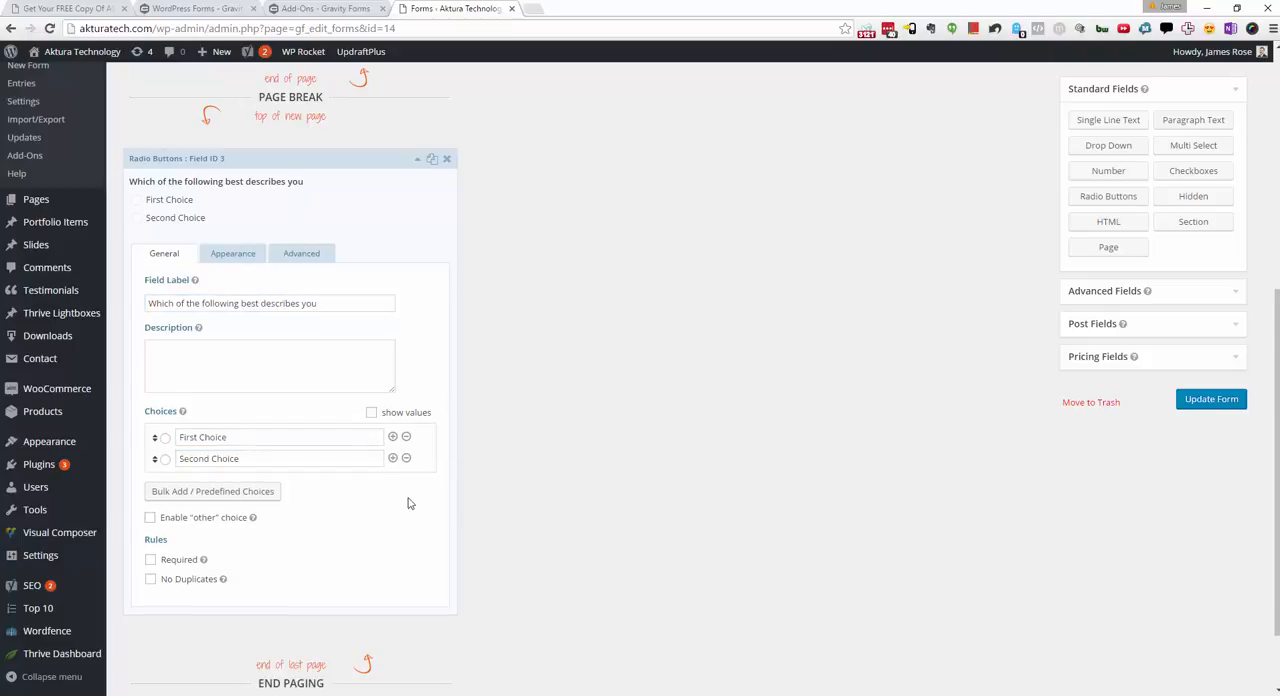
Step: Bulk-replace the radio choices with "My business is my full time income" and "I also have a day job", and make the field required
left_click(212, 493)
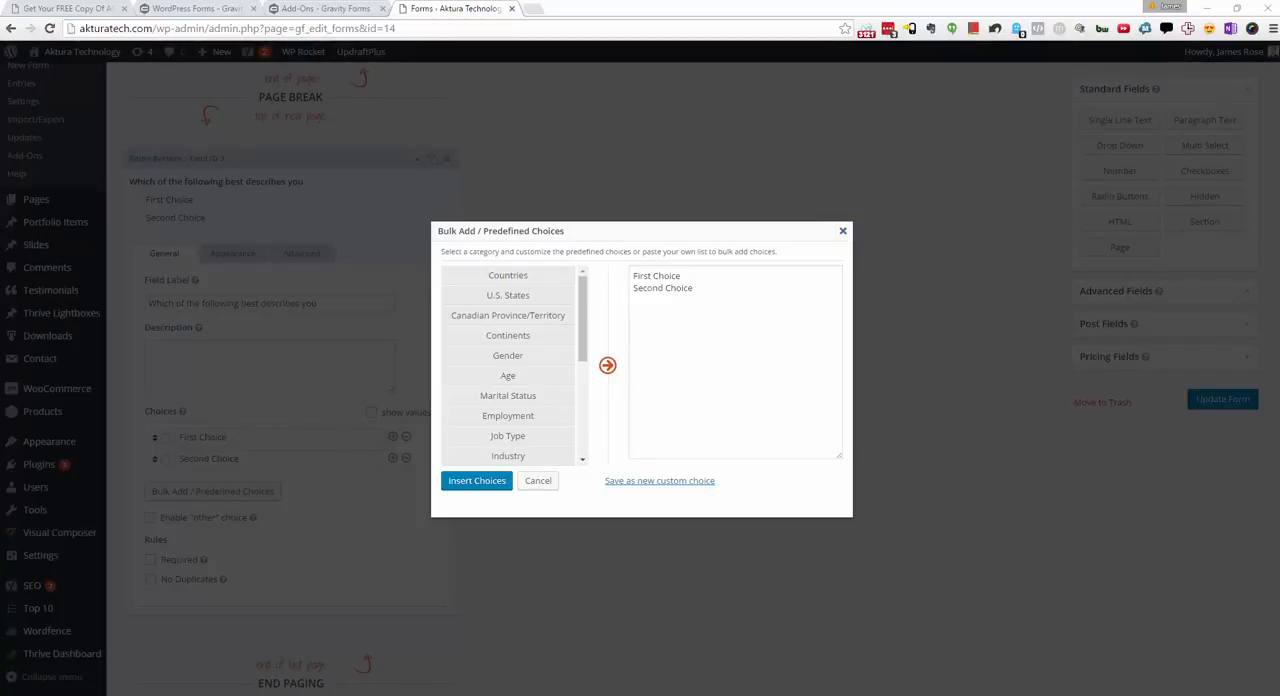
left_click(717, 354)
key("ctrl+a")
type("My business is my full time income I also have a day job")
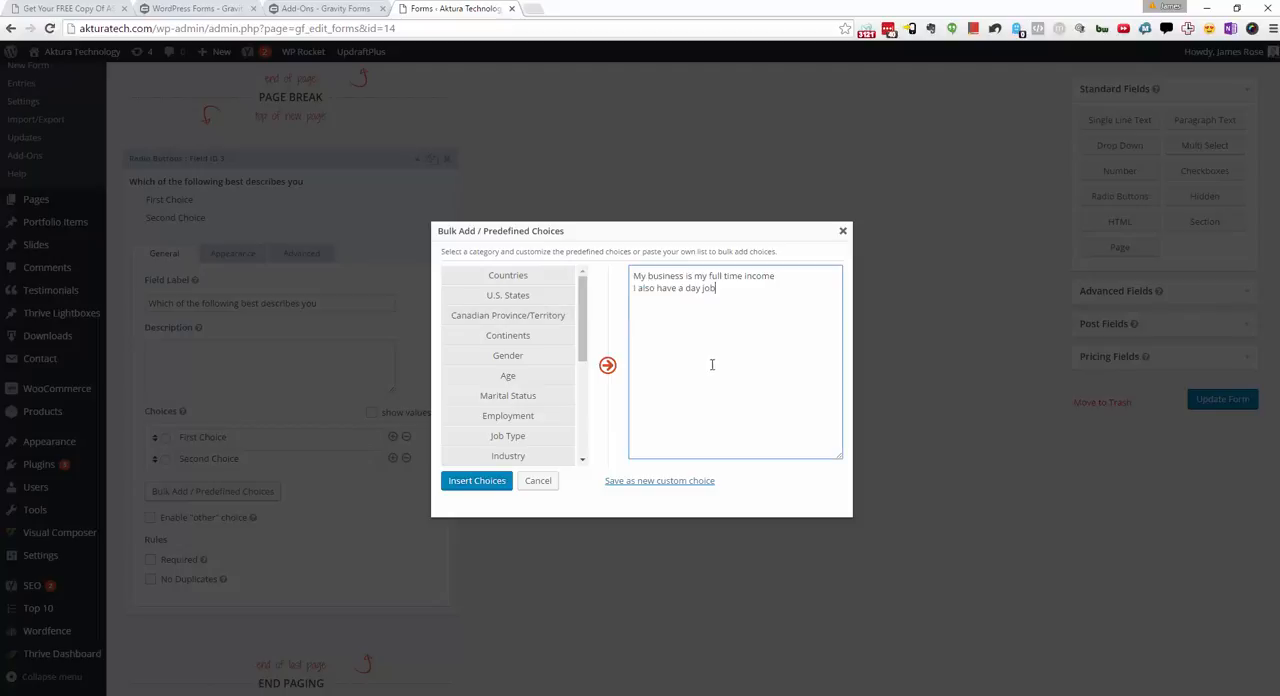
left_click(477, 481)
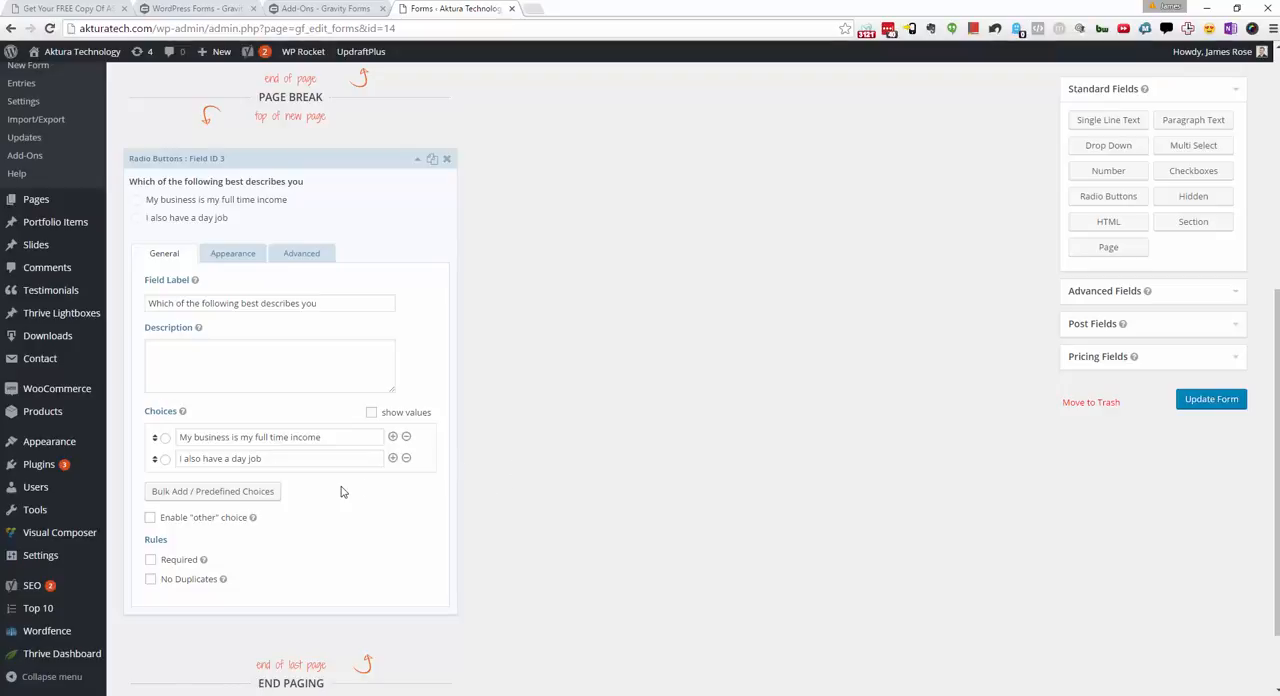
scroll(341, 491, "down", 1)
left_click(150, 492)
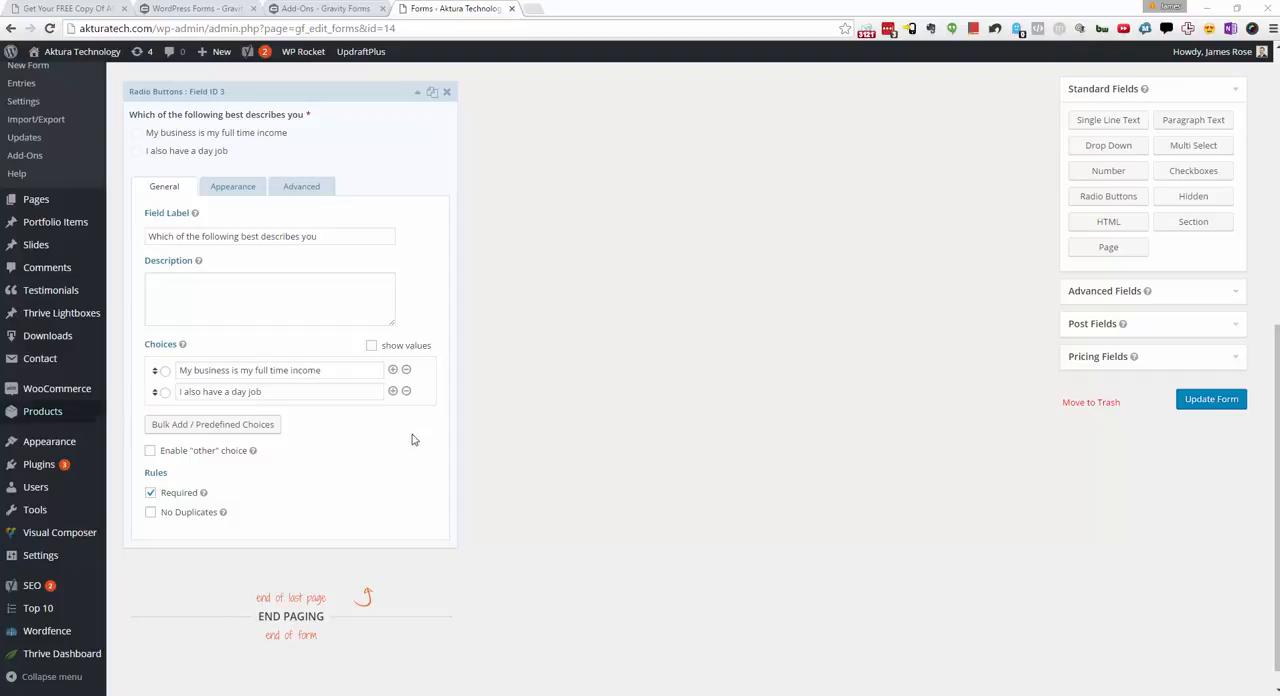
Step: Add a page break after the full-time income question and place a Radio Buttons field below it
scroll(610, 485, "down", 1)
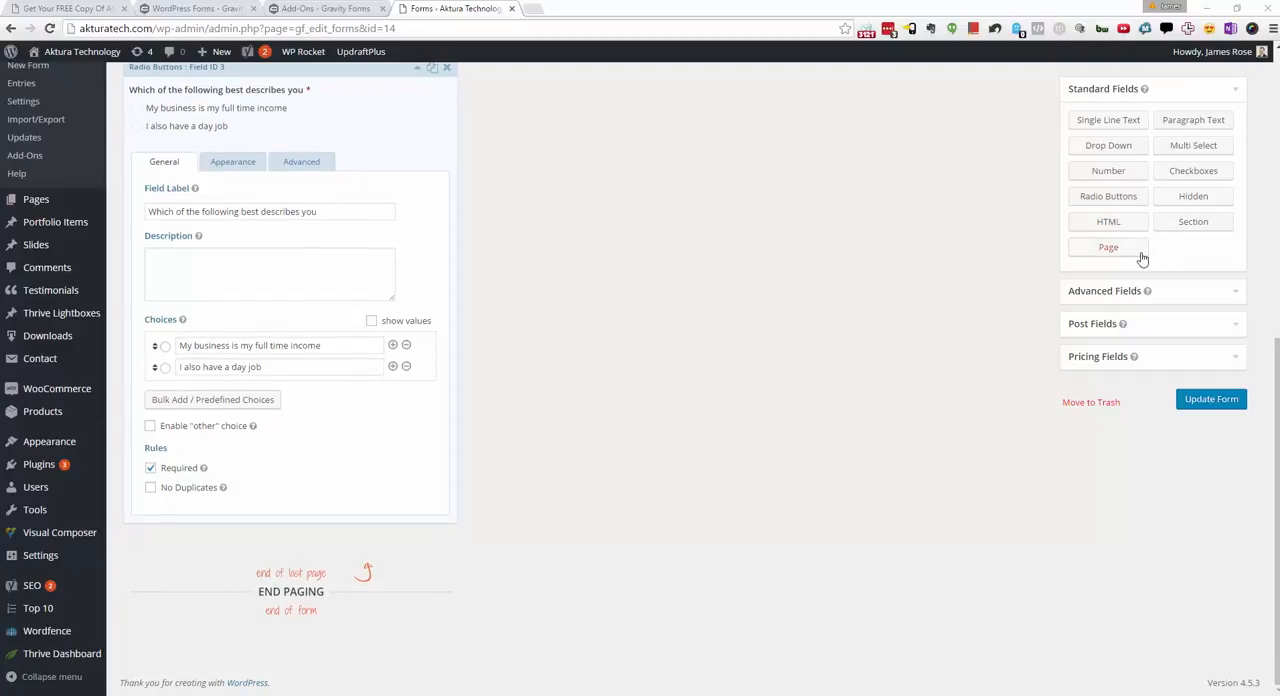
left_click(1140, 250)
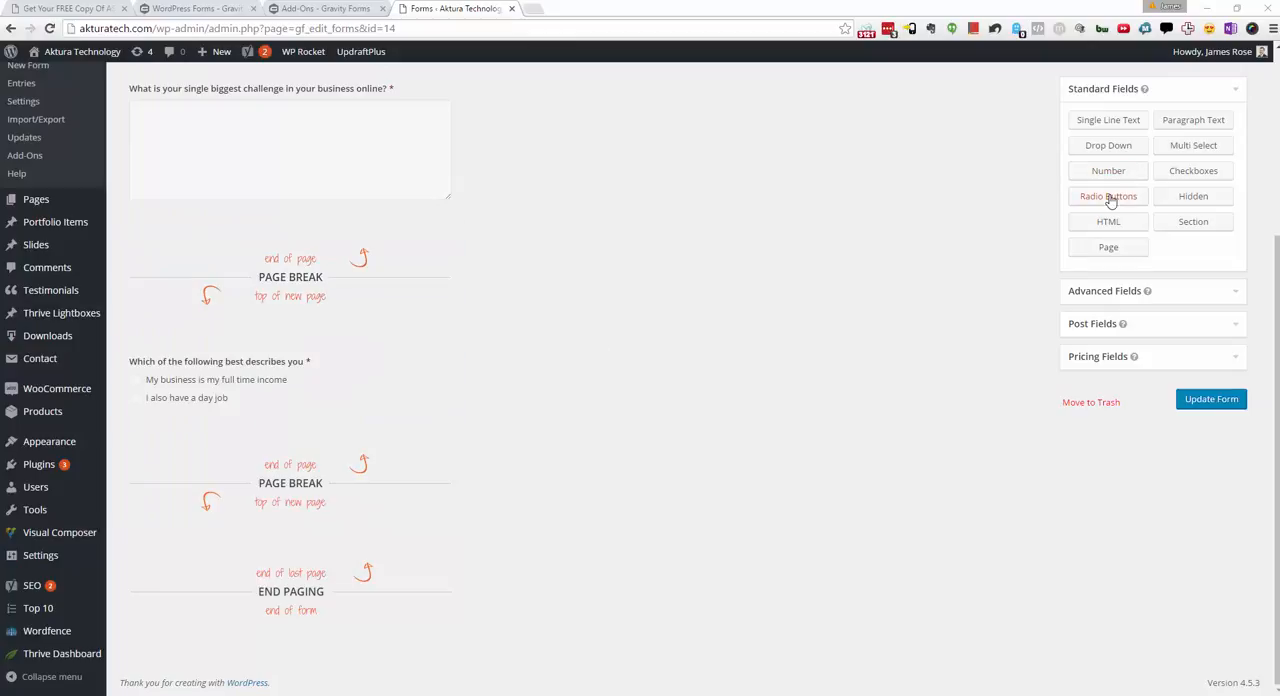
left_click_drag(1108, 198, 240, 562)
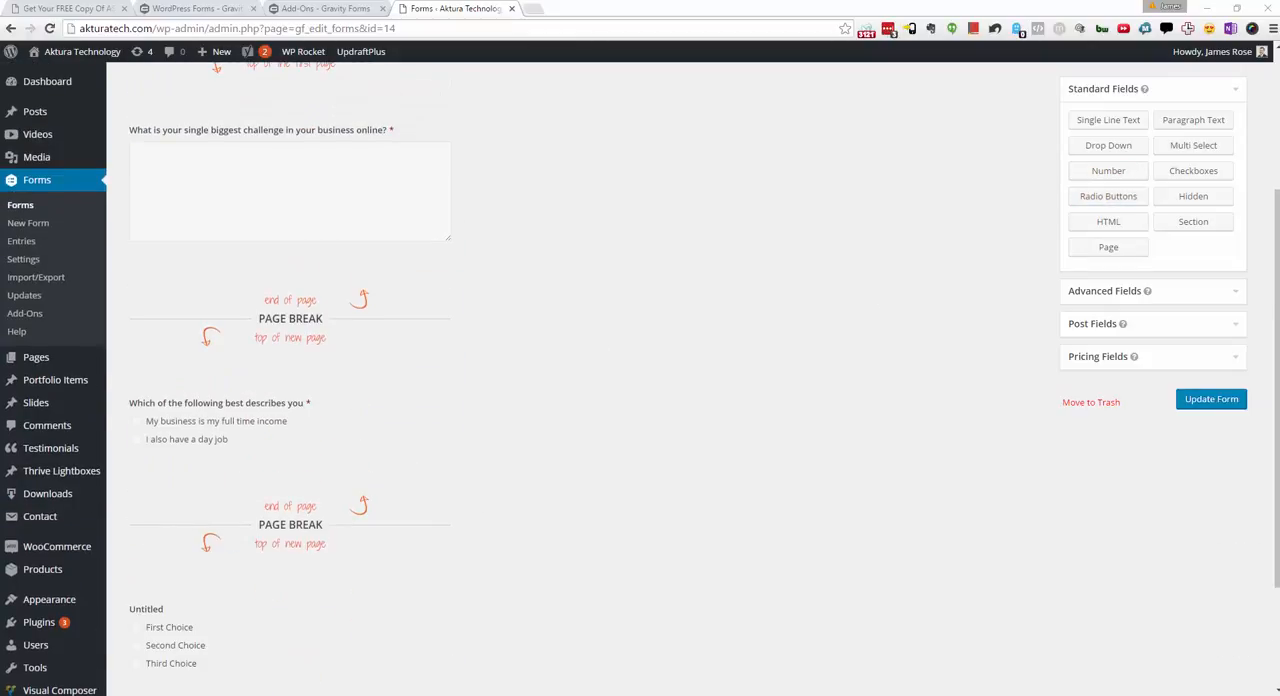
scroll(218, 565, "down", 1)
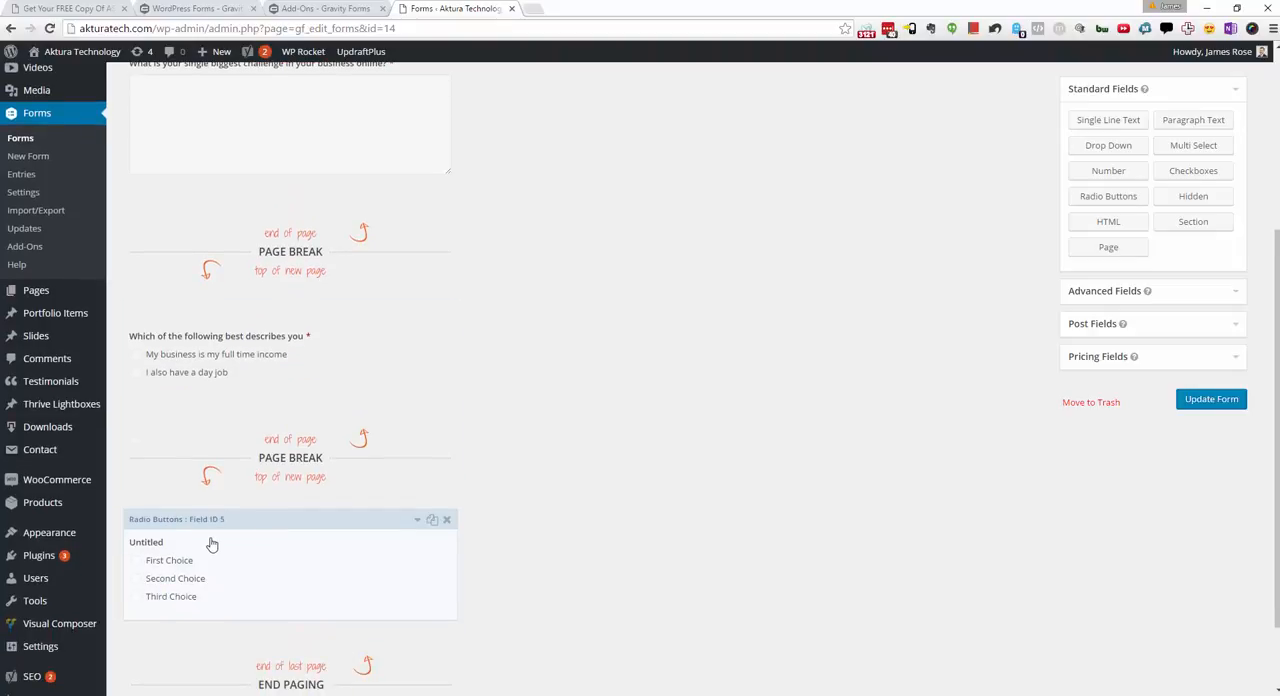
Step: Label the new radio buttons field "Which of the following best describes your business"
left_click(212, 544)
double_click(237, 681)
type("Which of the following best describes your business")
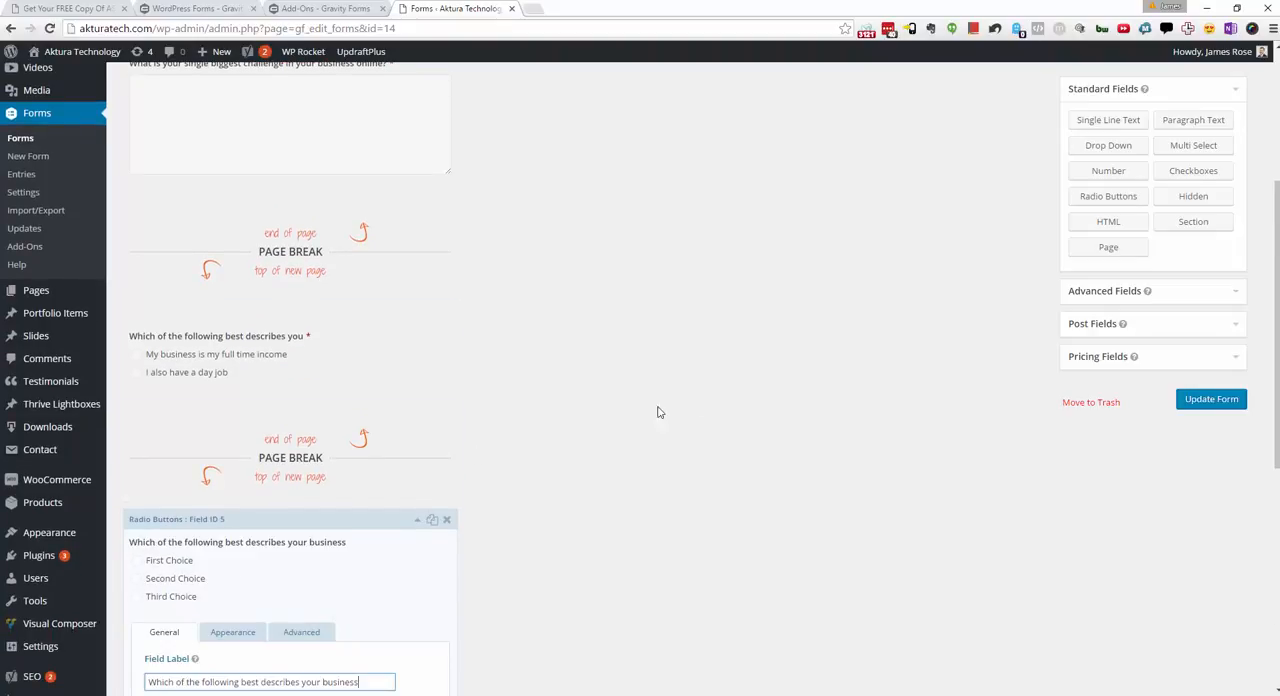
Step: Bulk-replace the field's choices with the described Affiliate marketer, Digital business, Physical product business and Local small business options, plus "Other"
scroll(658, 412, "down", 3)
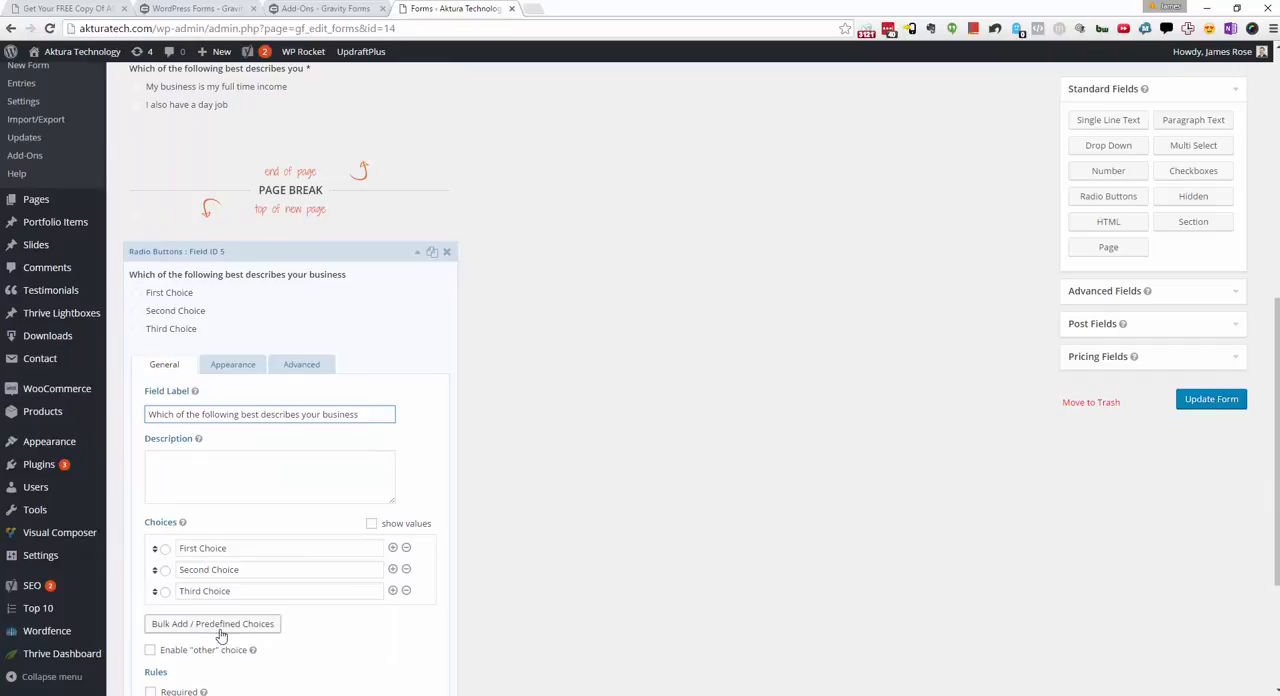
left_click(218, 624)
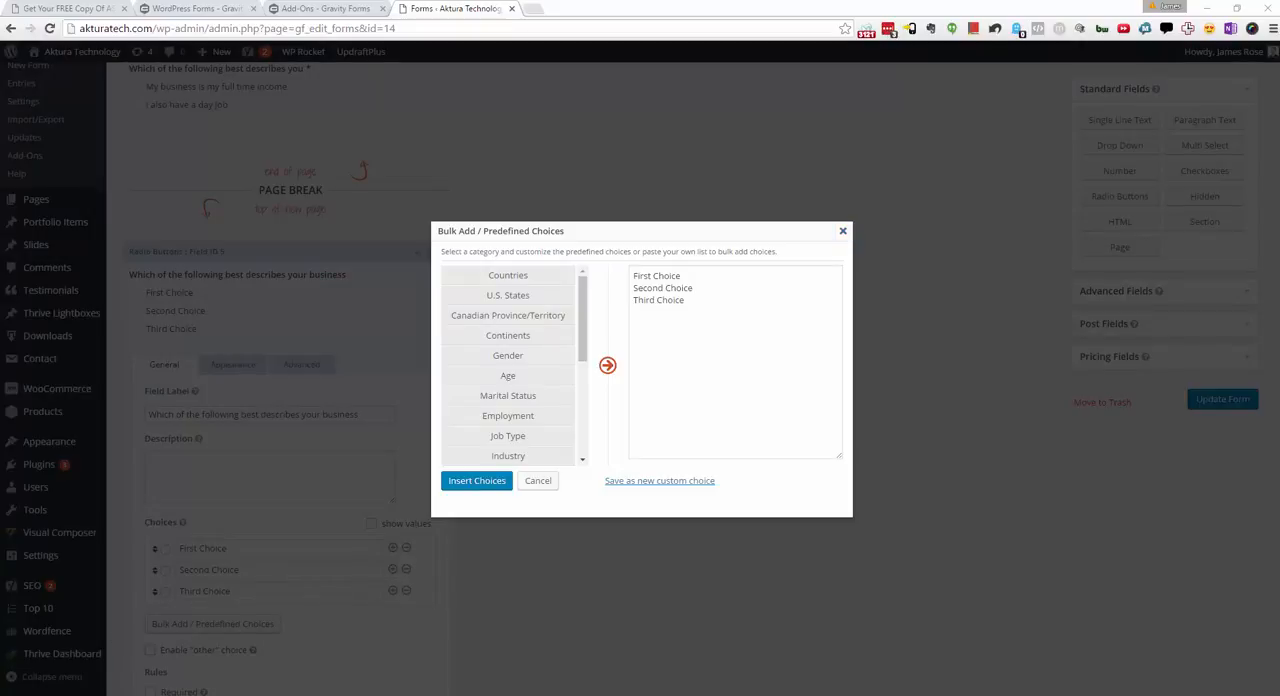
left_click(691, 337)
key("ctrl+a")
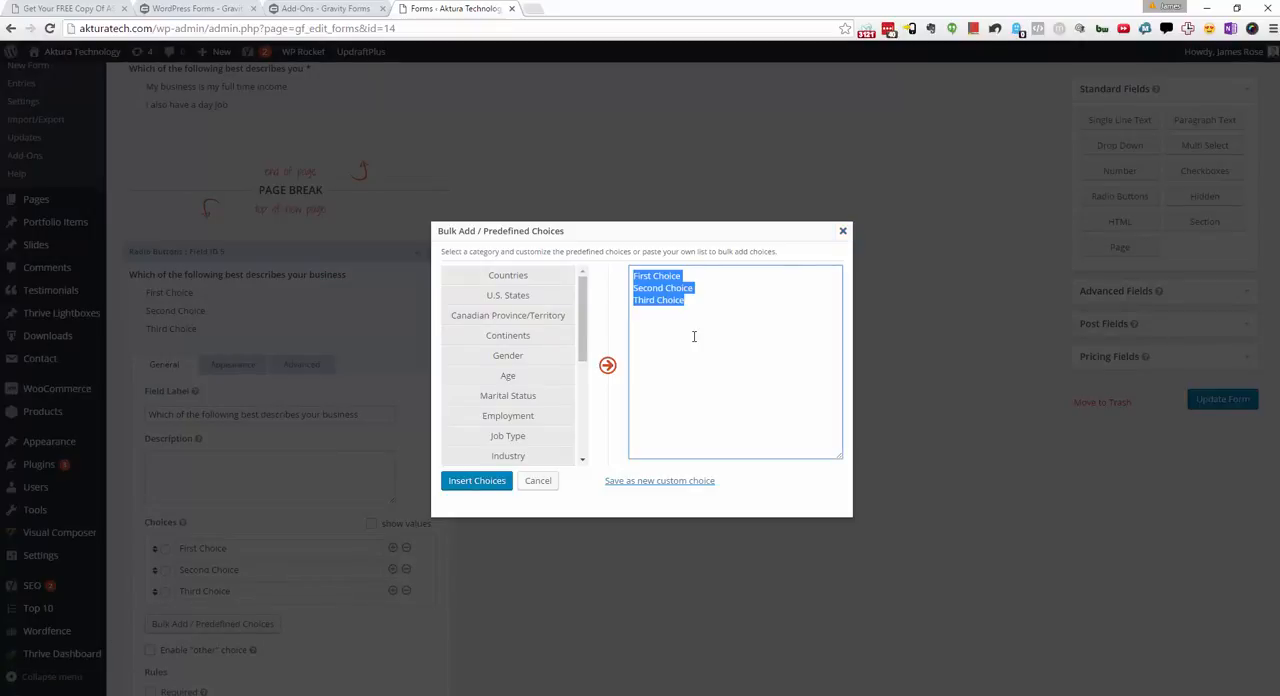
type("Affiliate marketer - I promote multiple websites with multiple offers &amp; ads Digital business - I have only a few core websites where I sell my own digital products / services / membership Physical product business - I sell manufactured or dropshipped physical products Local small business - I run a small local business Other")
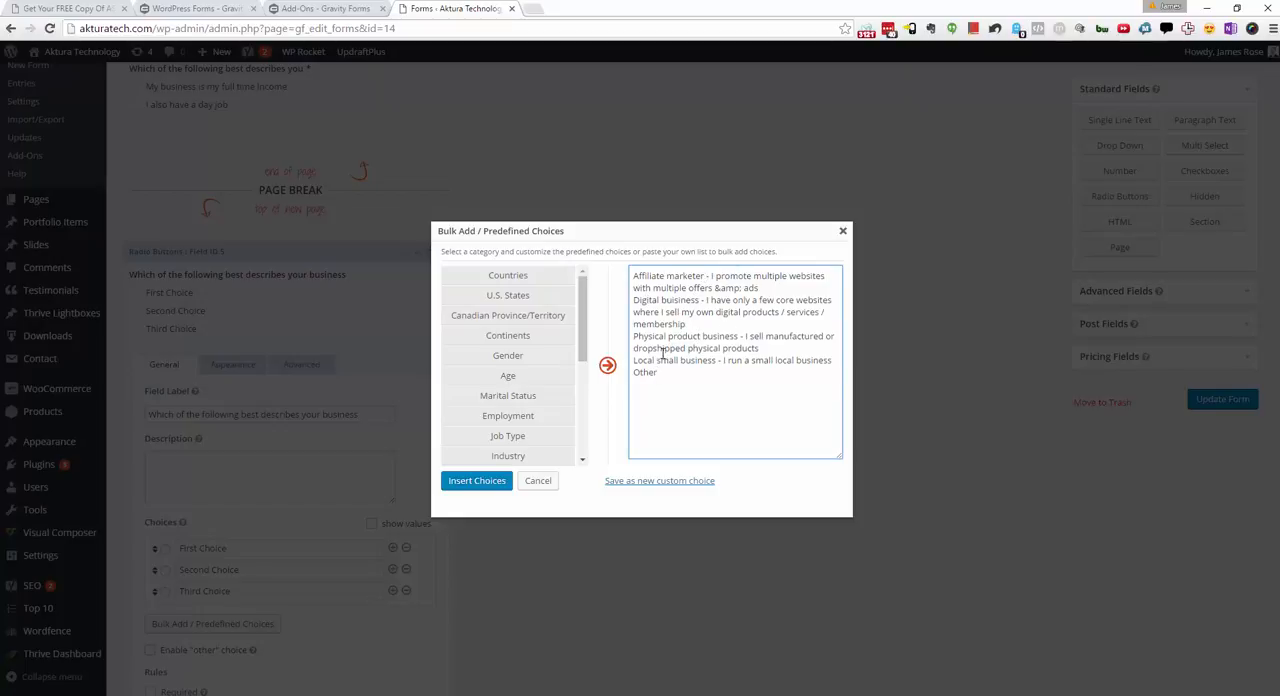
left_click(477, 481)
Step: Swap the listed "Other" choice for the built-in "other" choice option and make the business type field required
scroll(298, 566, "down", 1)
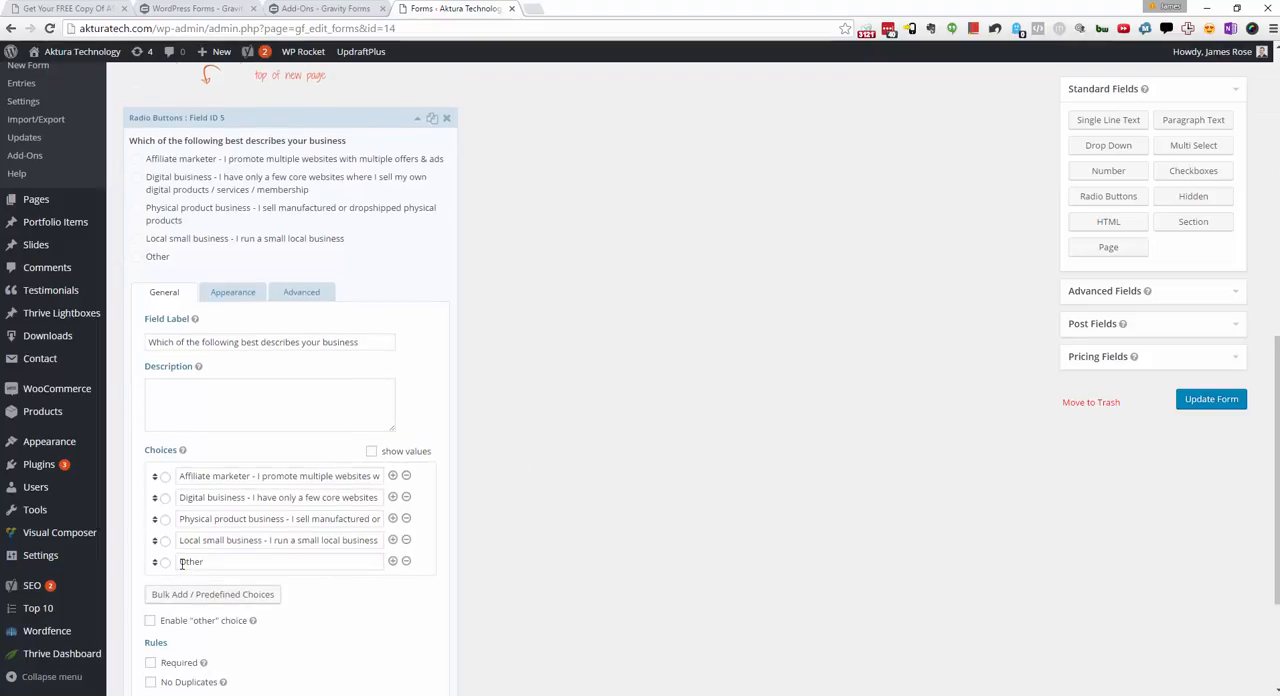
left_click(406, 562)
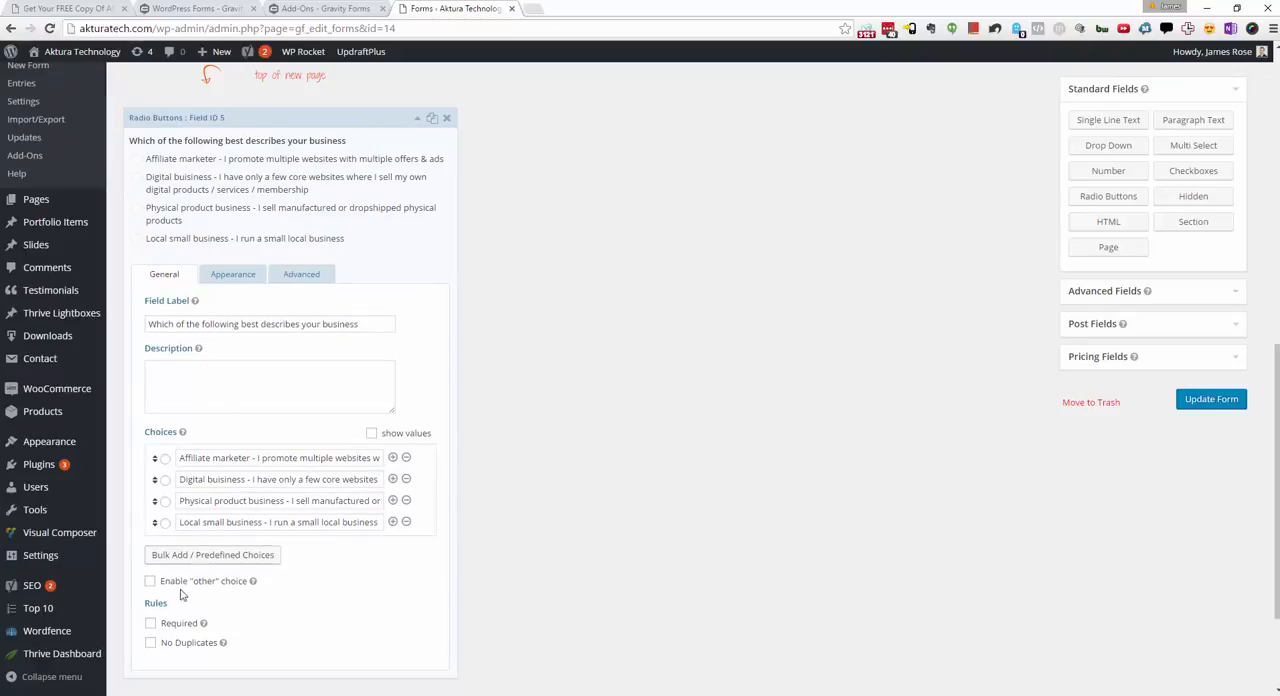
left_click(150, 581)
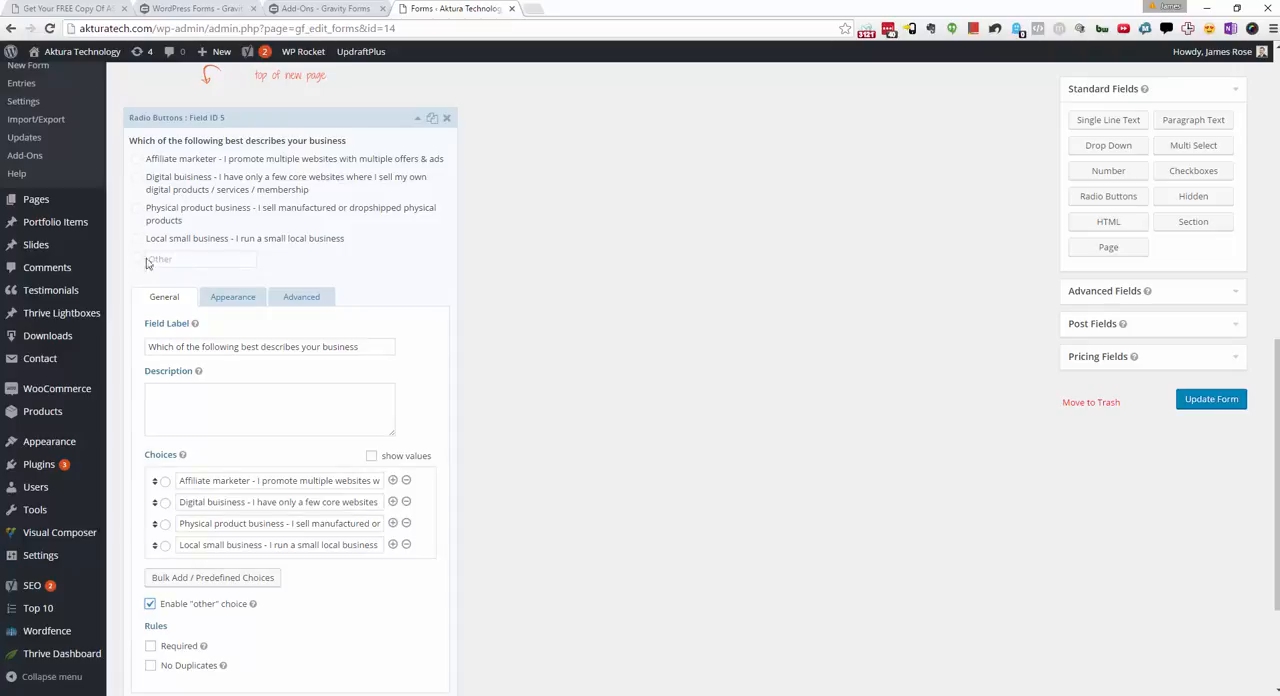
scroll(418, 290, "down", 1)
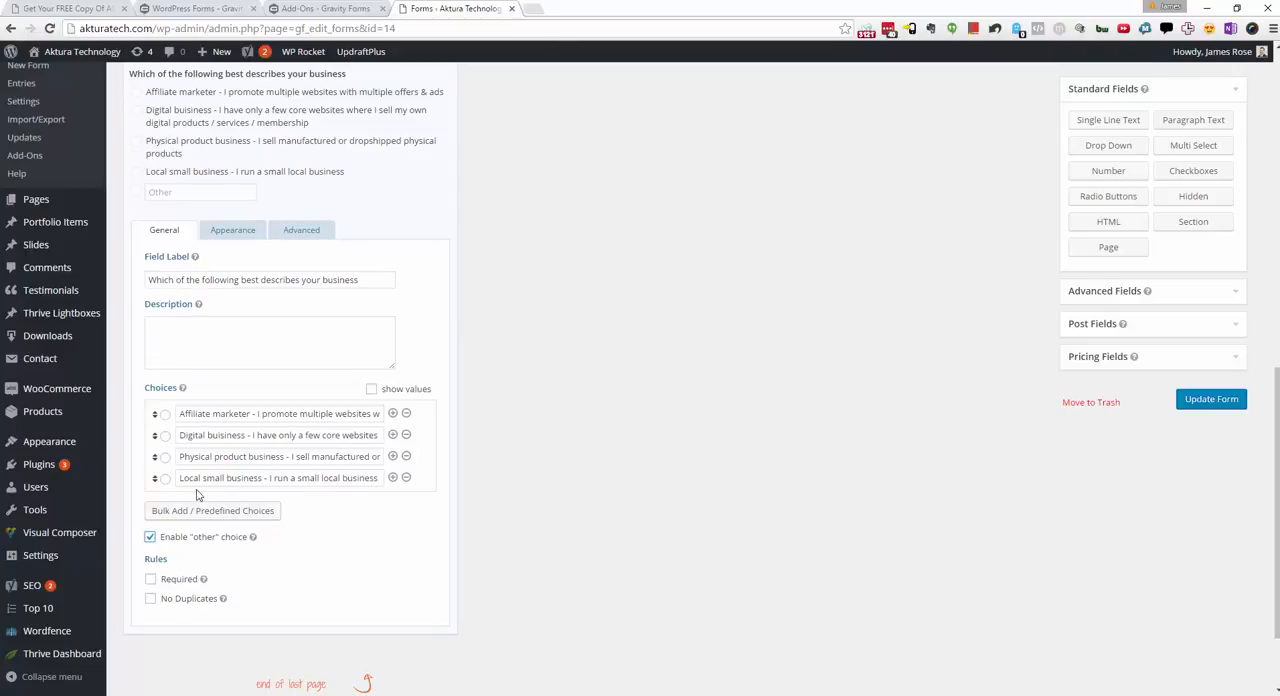
left_click(151, 579)
Step: Add a page break after the business type question and place a Radio Buttons field below it
scroll(651, 443, "down", 1)
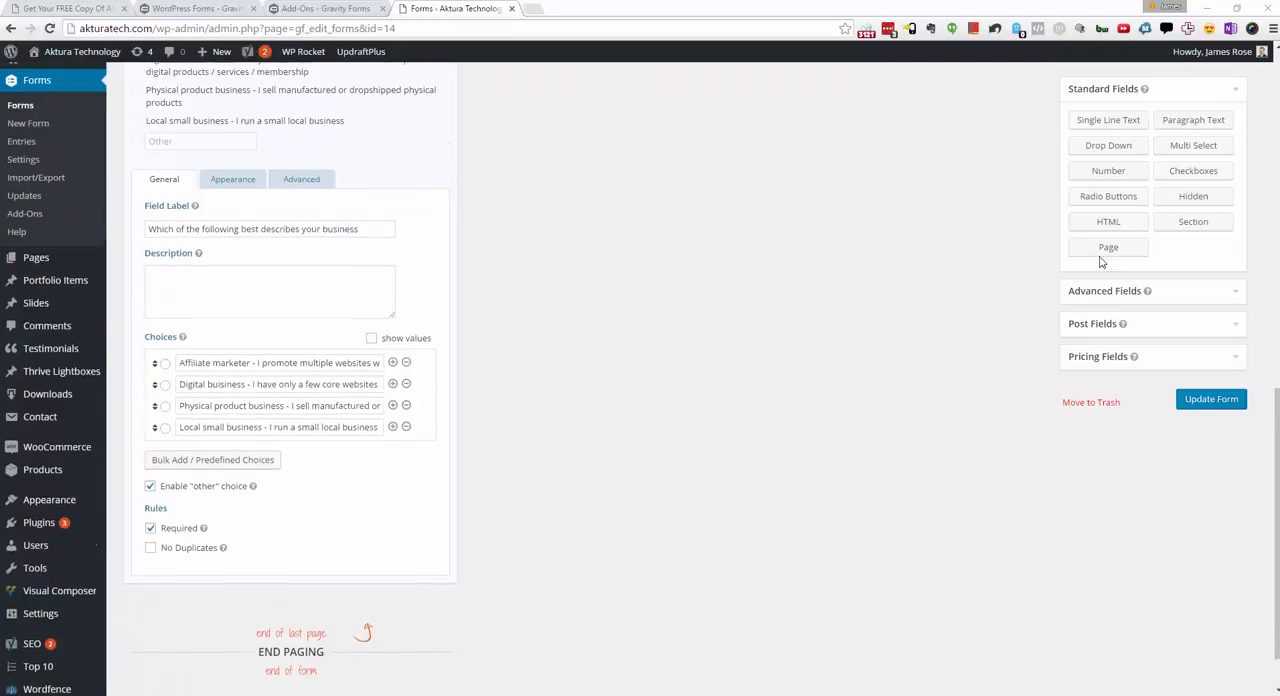
left_click(1108, 248)
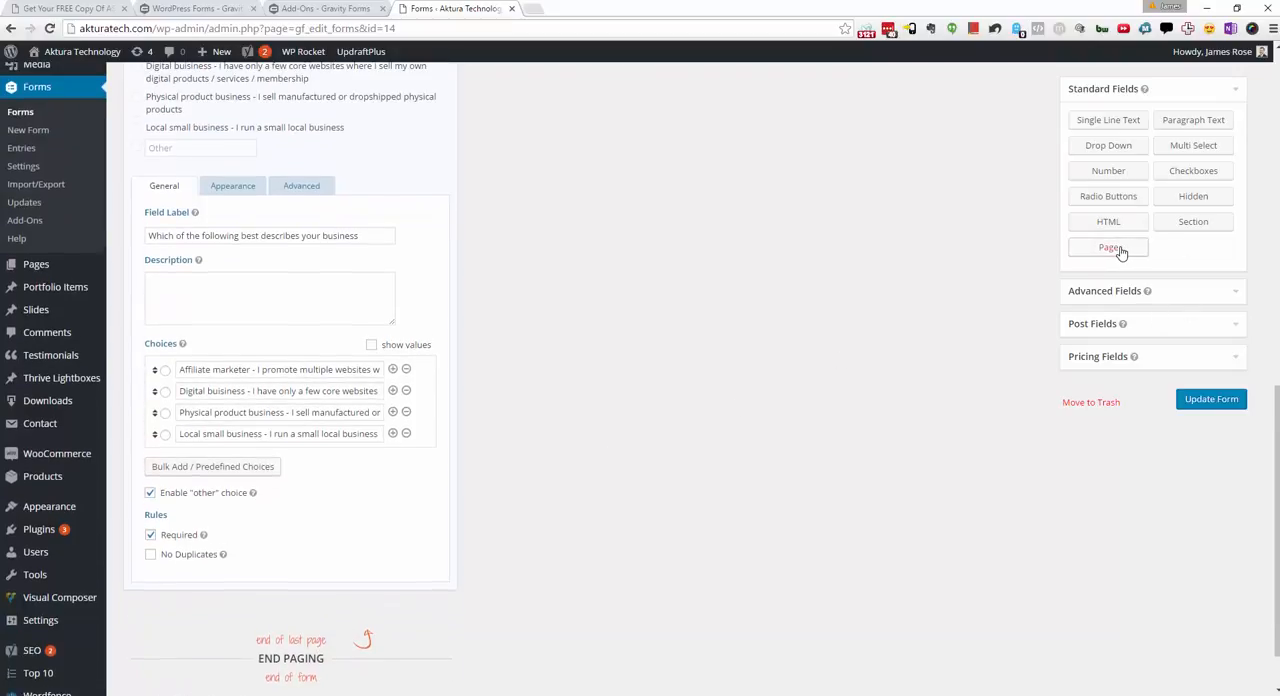
scroll(843, 322, "down", 1)
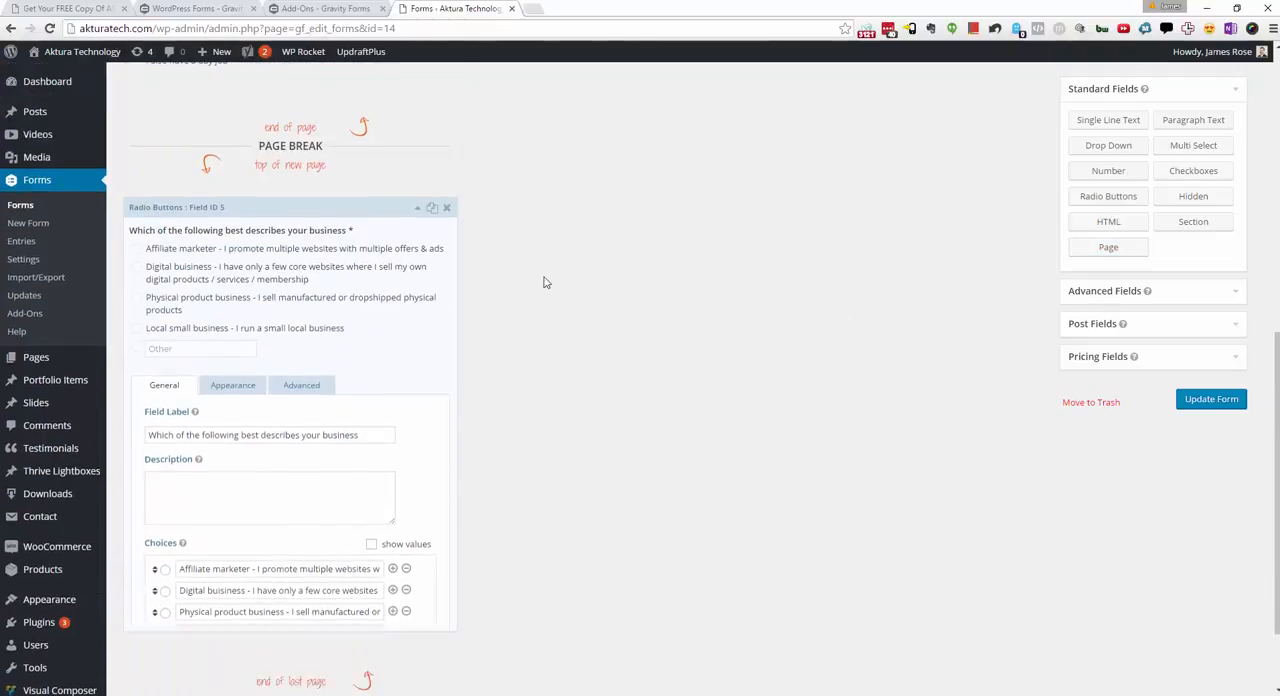
left_click(1117, 248)
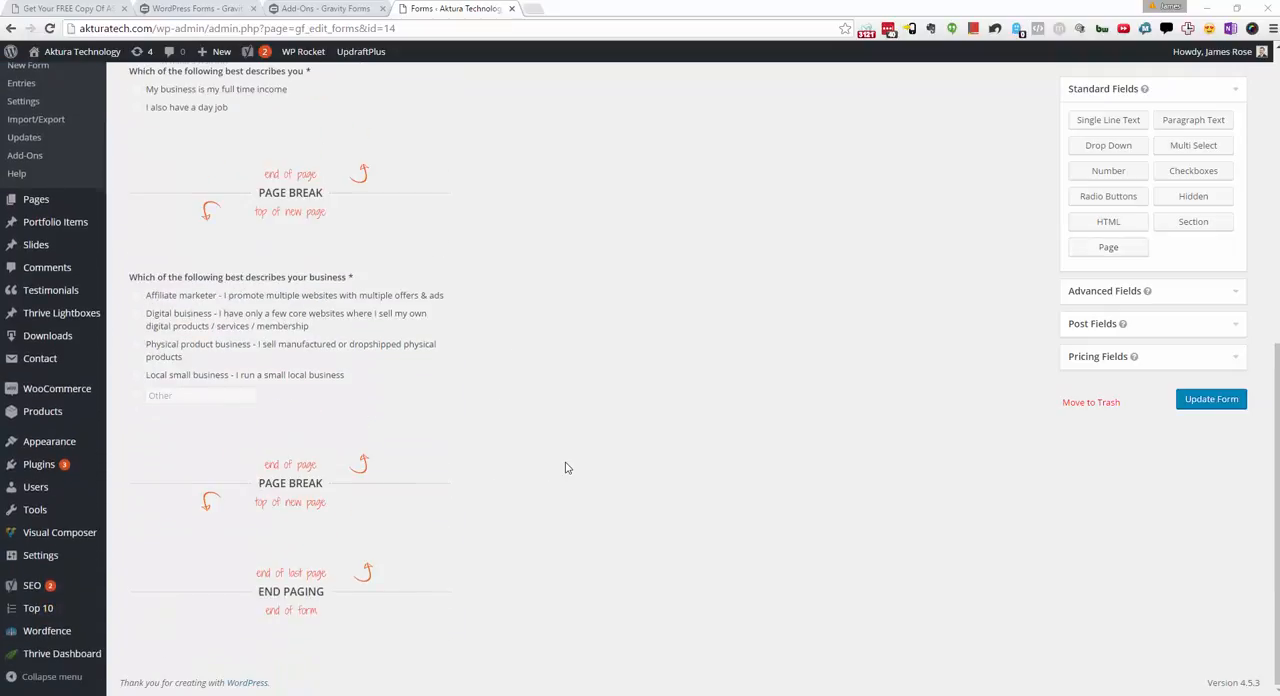
left_click_drag(1140, 206, 397, 530)
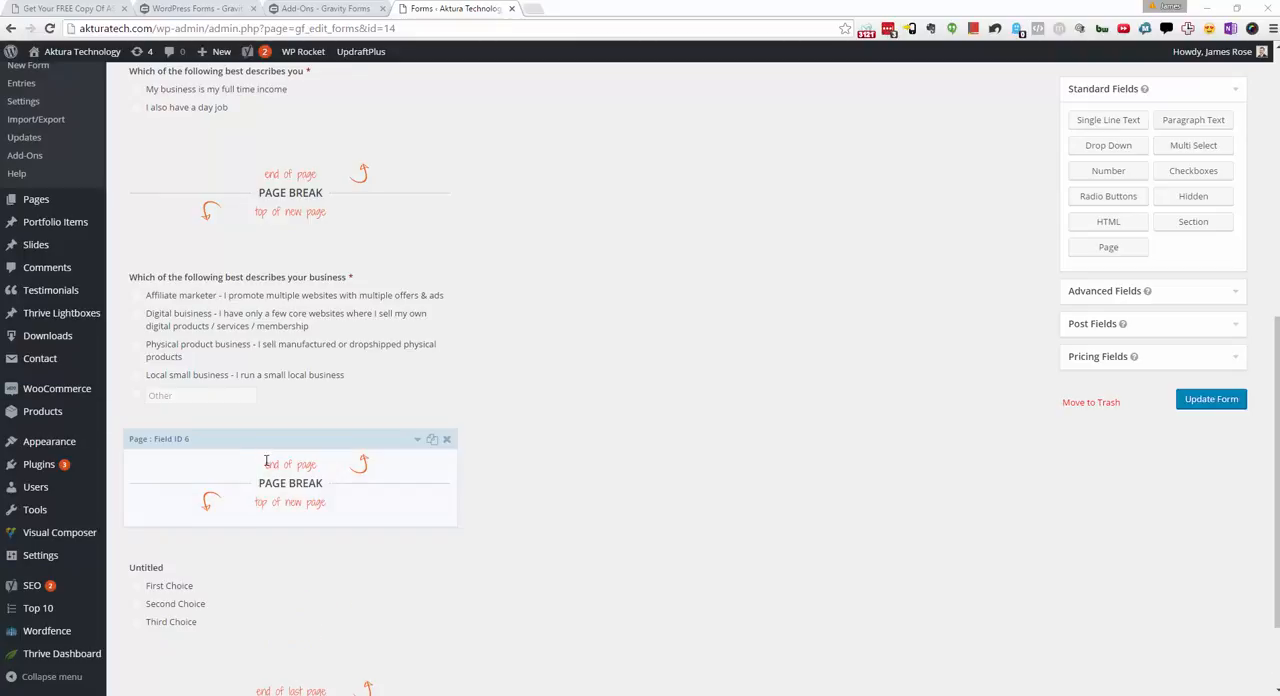
Step: Label the new radio buttons field "Roughly how large is your business in gross sales per year? (US Dollar Equivalent)"
double_click(200, 572)
scroll(223, 580, "down", 2)
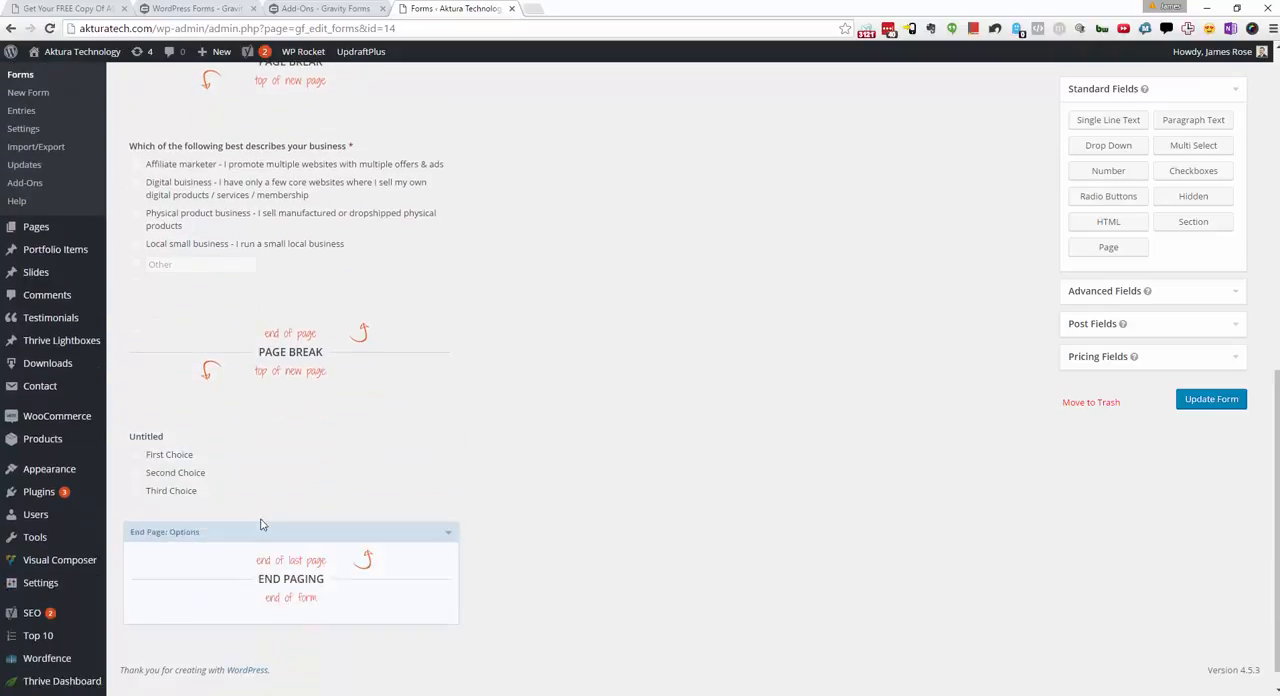
left_click(257, 466)
double_click(227, 571)
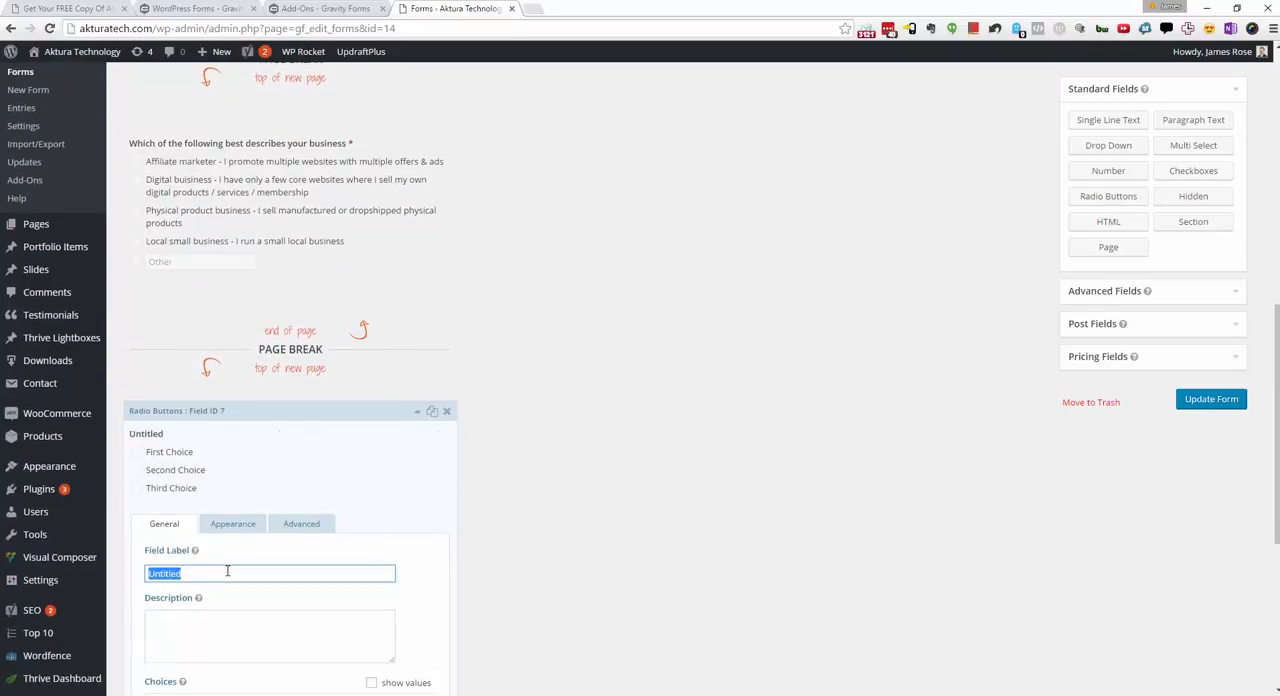
type("Roughly how large is your business in gross sales per year? (US Dollar Equivalent)")
Step: Bulk-replace the choices with "<50k per year", "50-100k per year", "100-200k per year", "200-500k per year" and "500k+", and make the field required
scroll(443, 537, "down", 2)
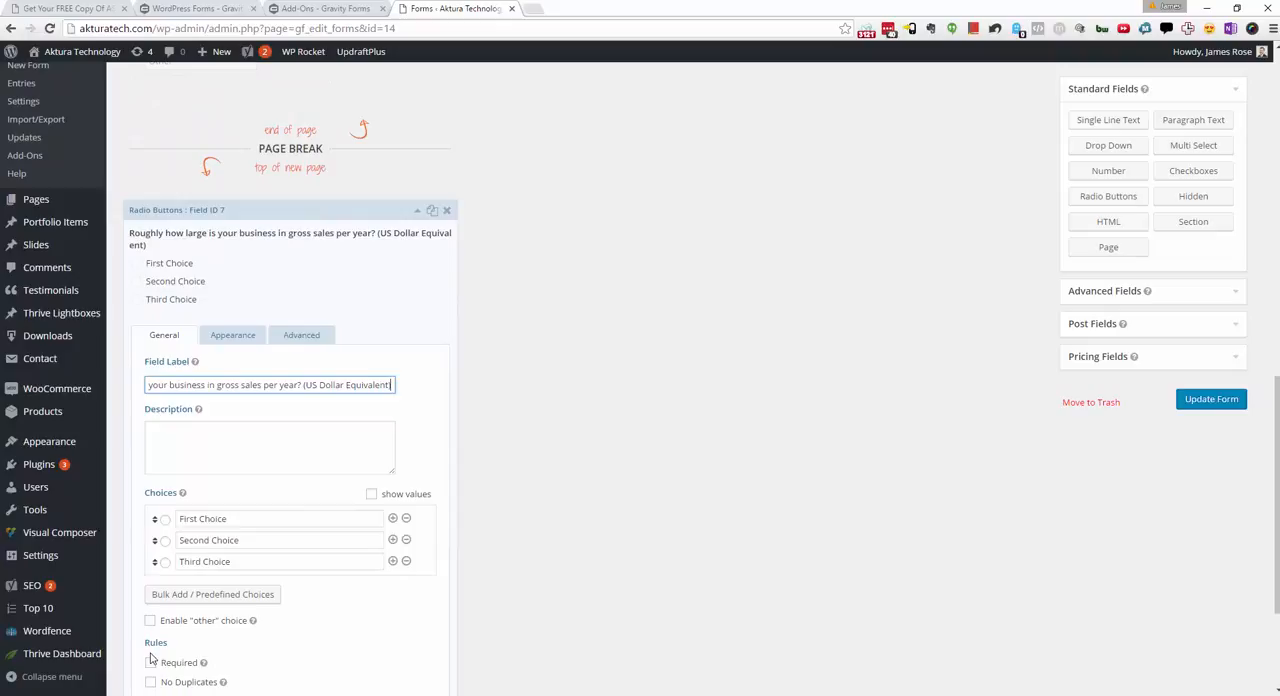
left_click(212, 594)
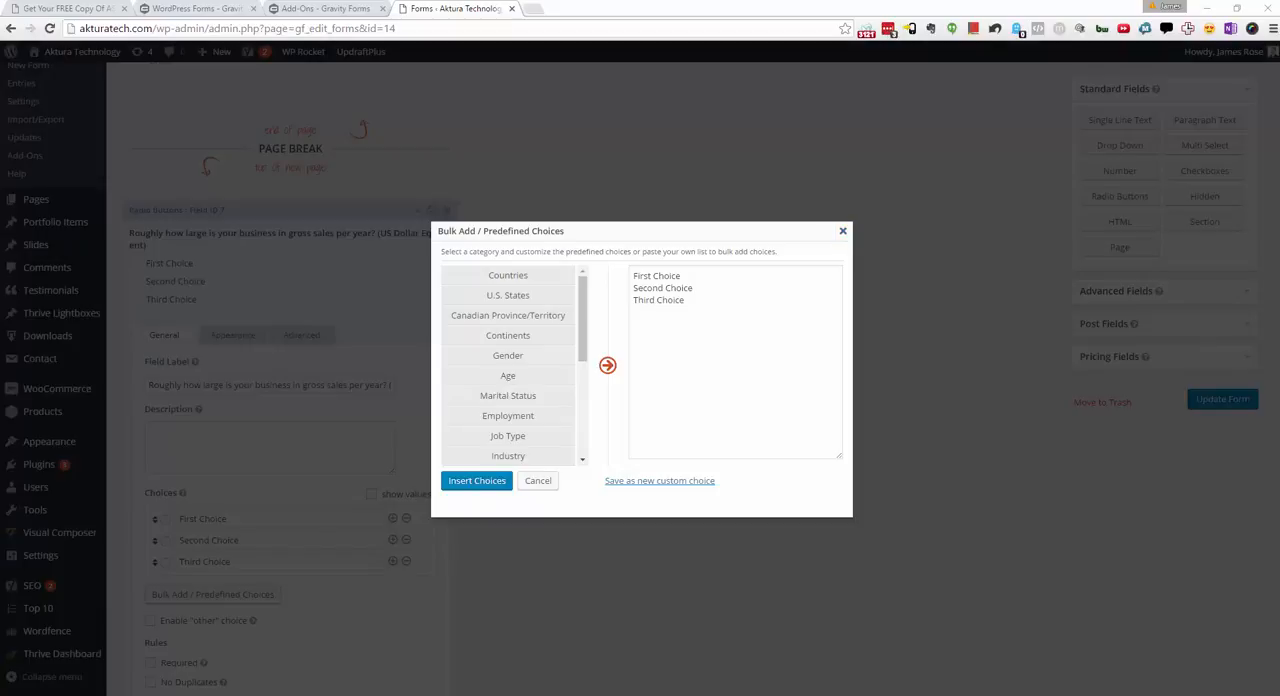
left_click(686, 375)
key("ctrl+a")
type("&lt;50k per year 50-100k per year 100-200k per year 200-500k per year 500k+")
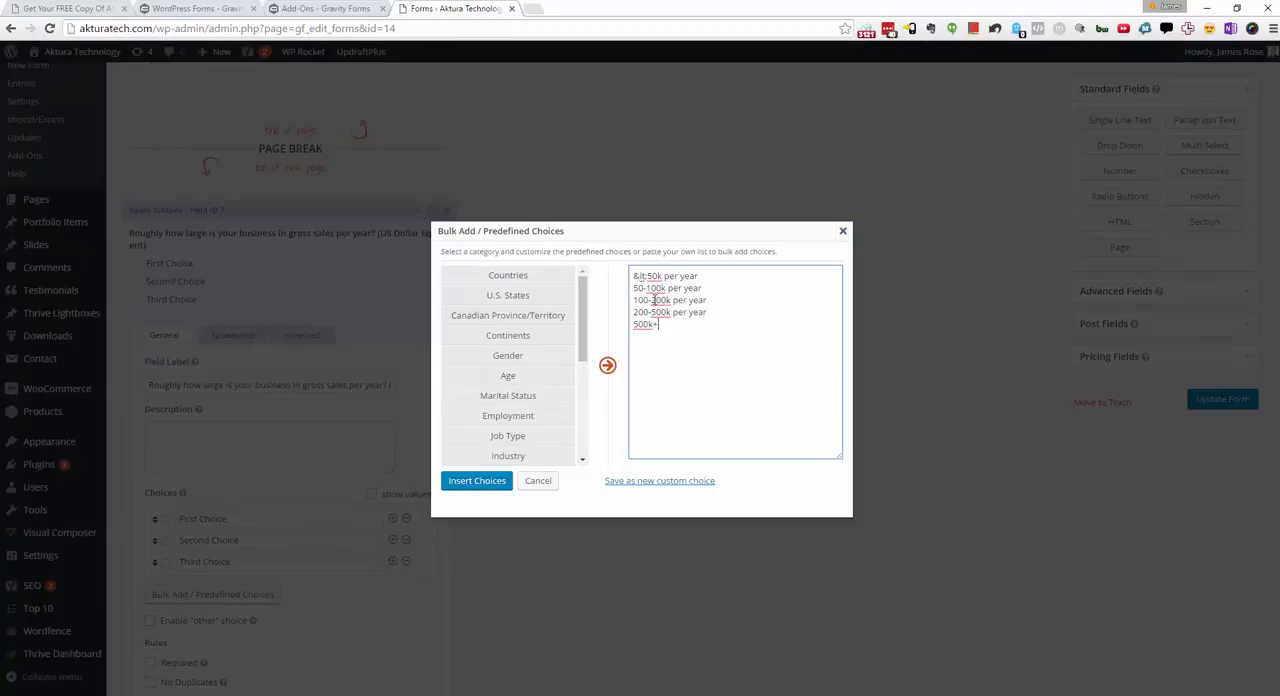
left_click_drag(645, 276, 605, 277)
key("BackSpace")
type("<")
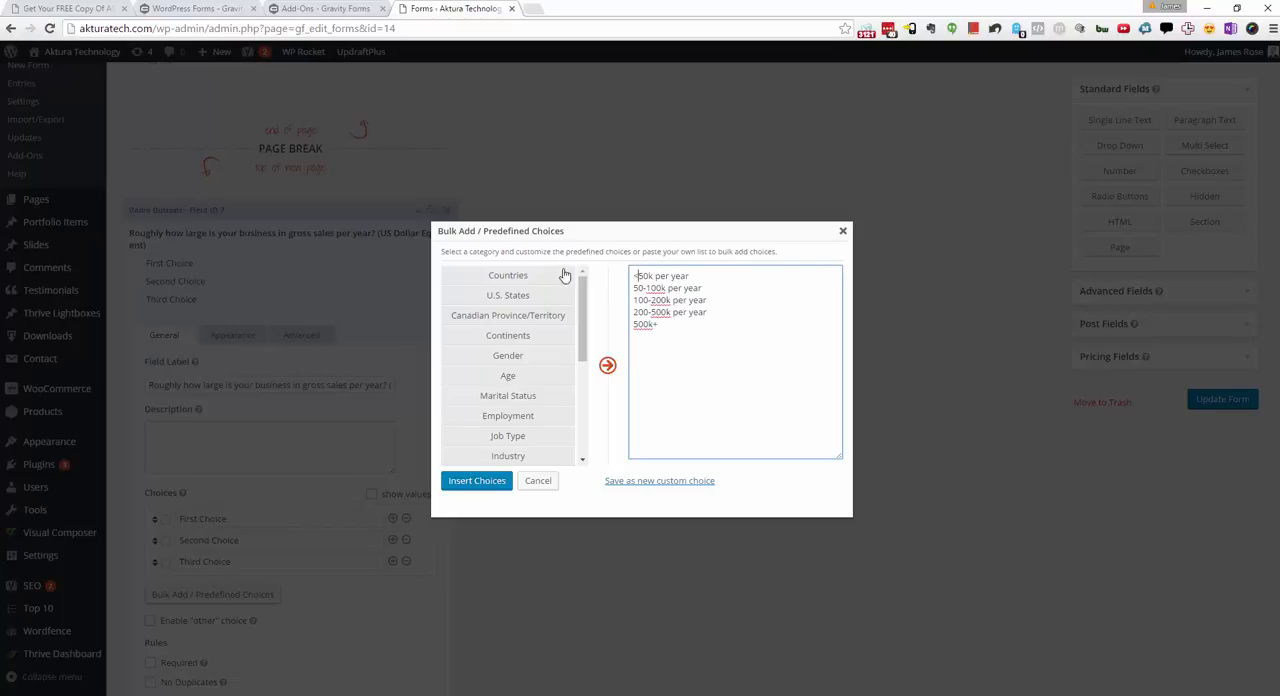
left_click(477, 481)
scroll(463, 464, "down", 3)
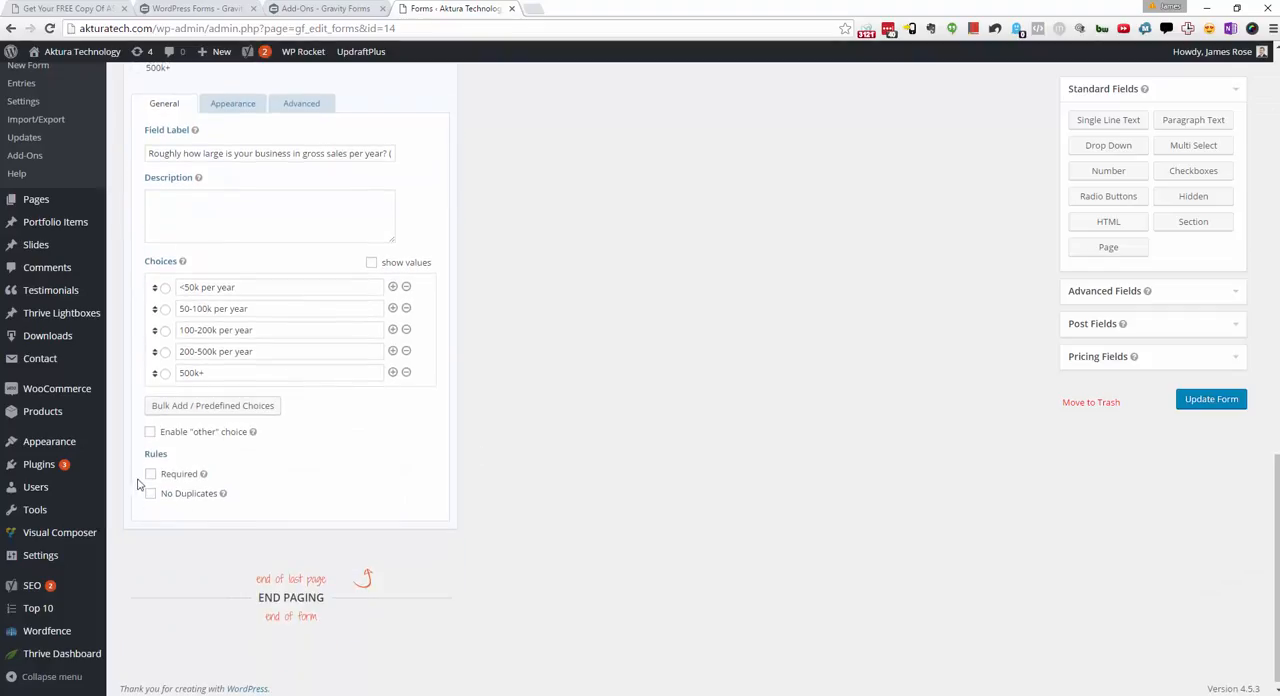
left_click(150, 474)
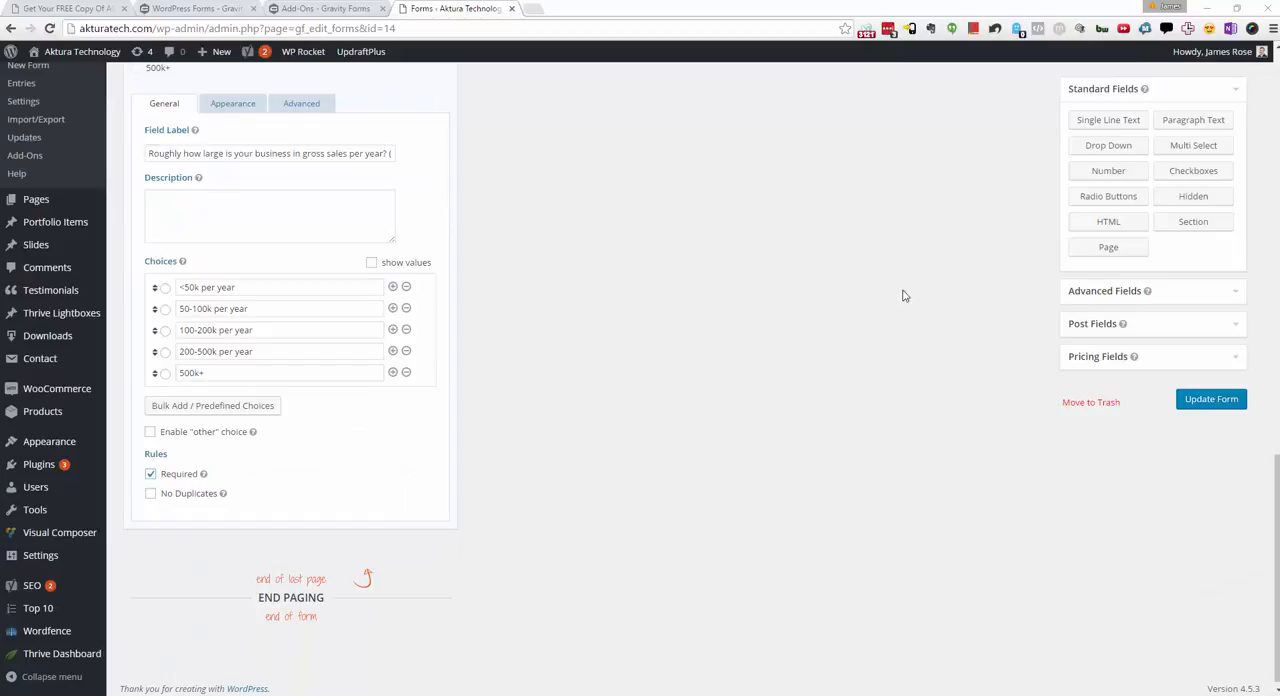
Step: Add a page break after the gross sales question and place a Single Line Text field below it
scroll(994, 508, "down", 1)
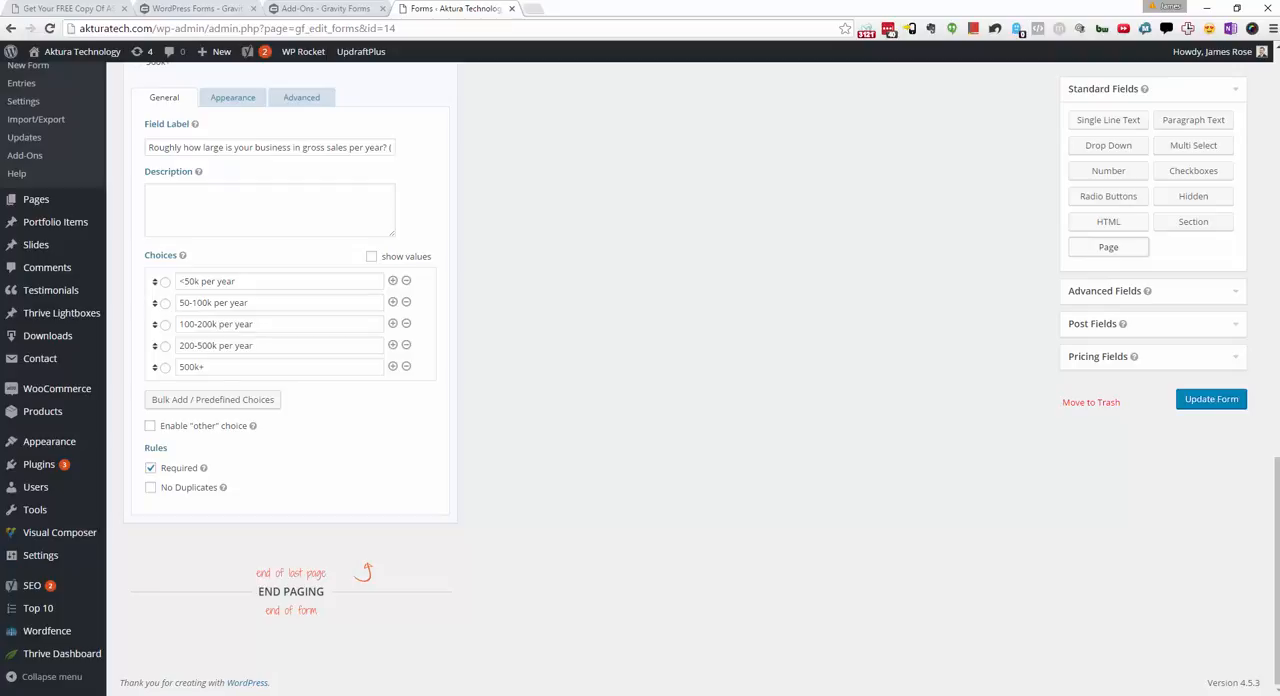
left_click(561, 391)
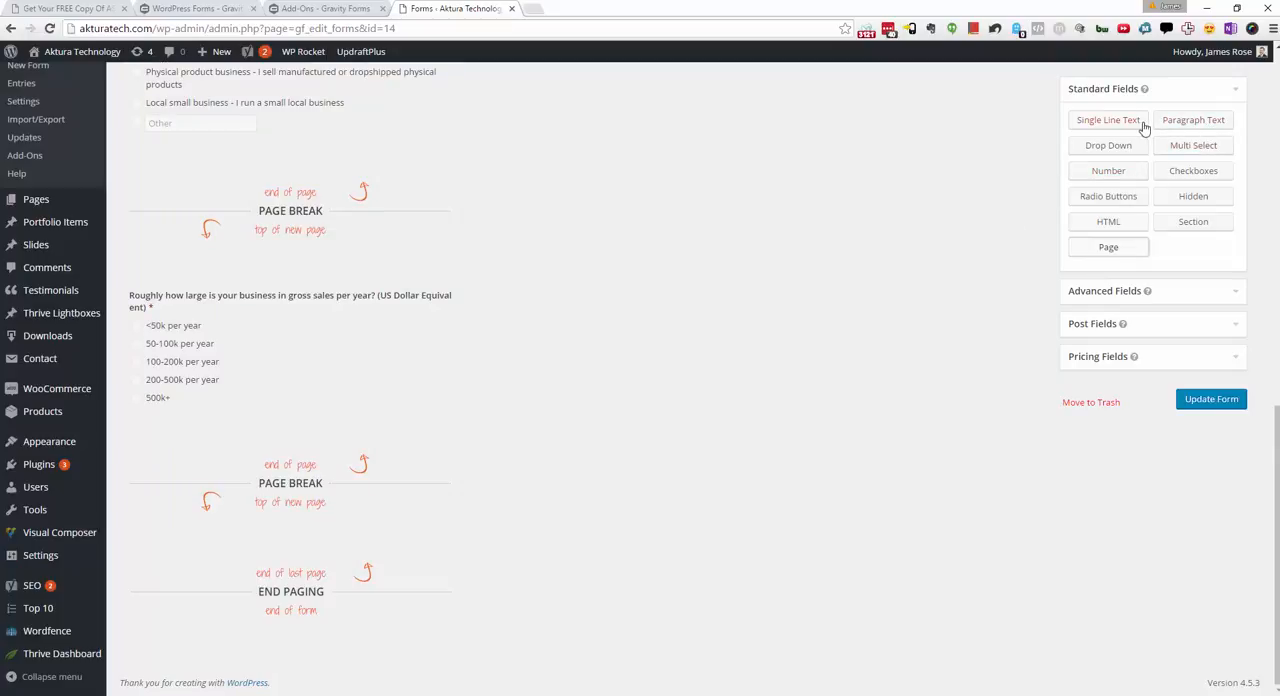
left_click_drag(1108, 120, 446, 522)
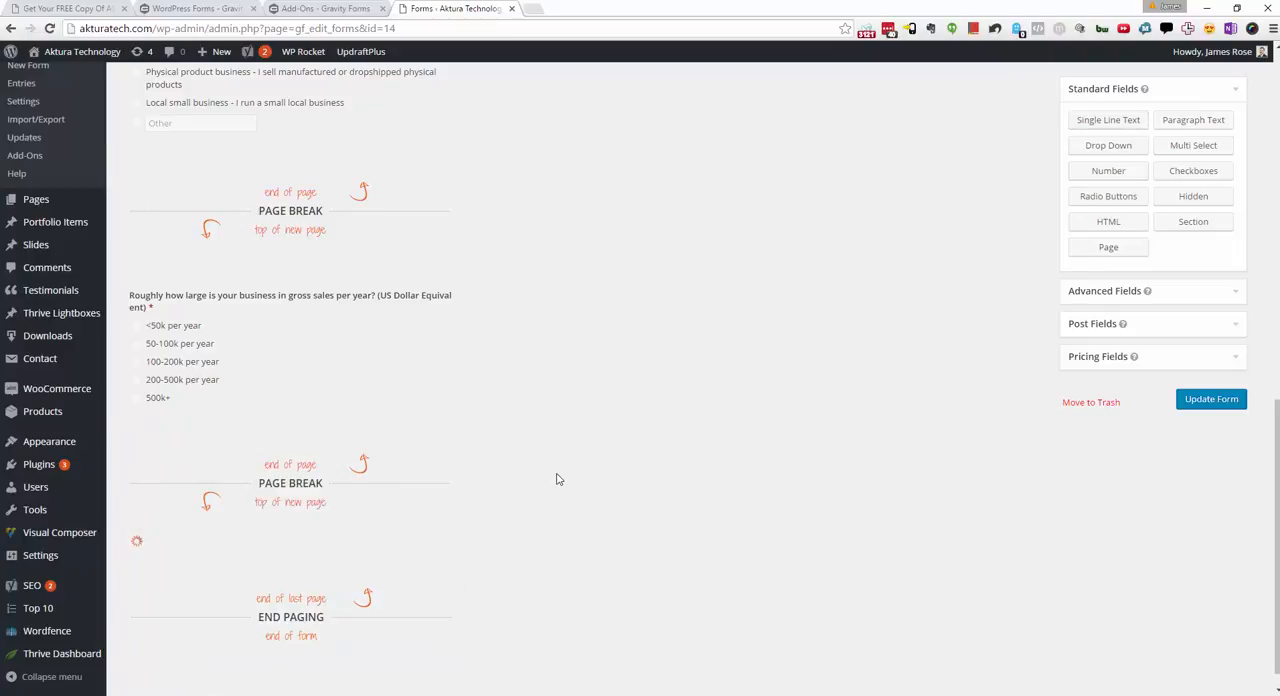
Step: Label the single line text field "What is your niche or market?" and make it required
scroll(500, 480, "down", 1)
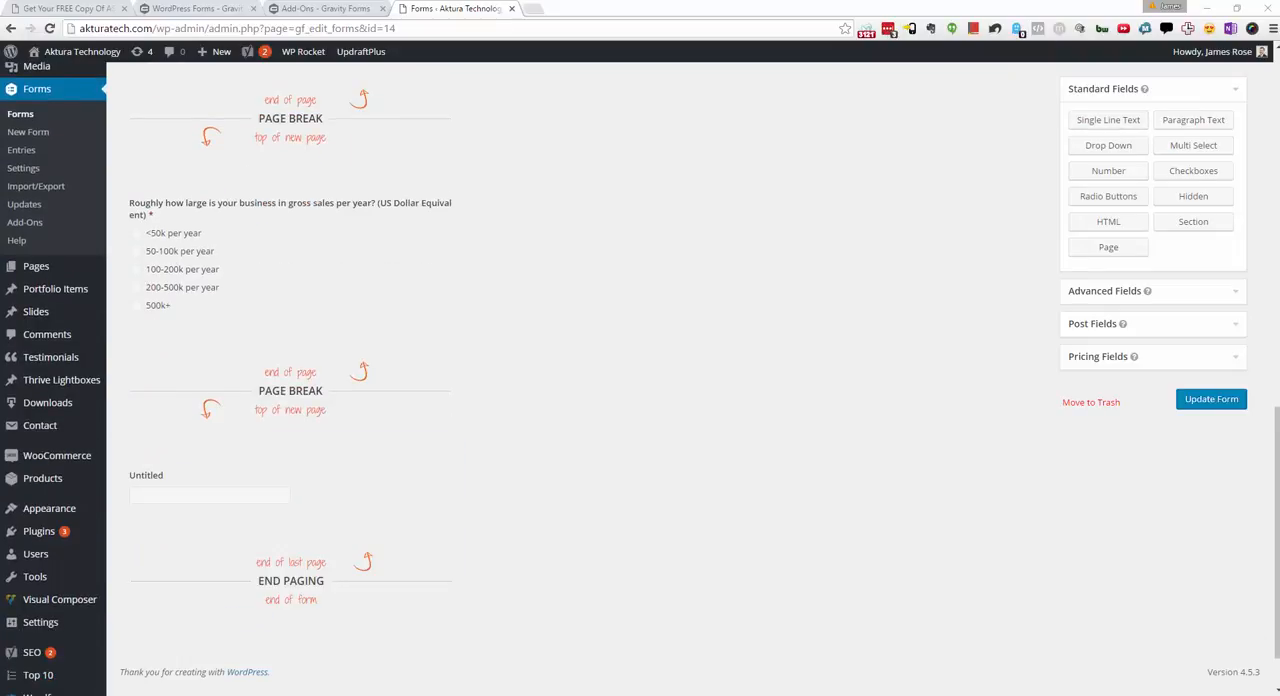
left_click(216, 490)
double_click(230, 582)
type("What is your niche or market?")
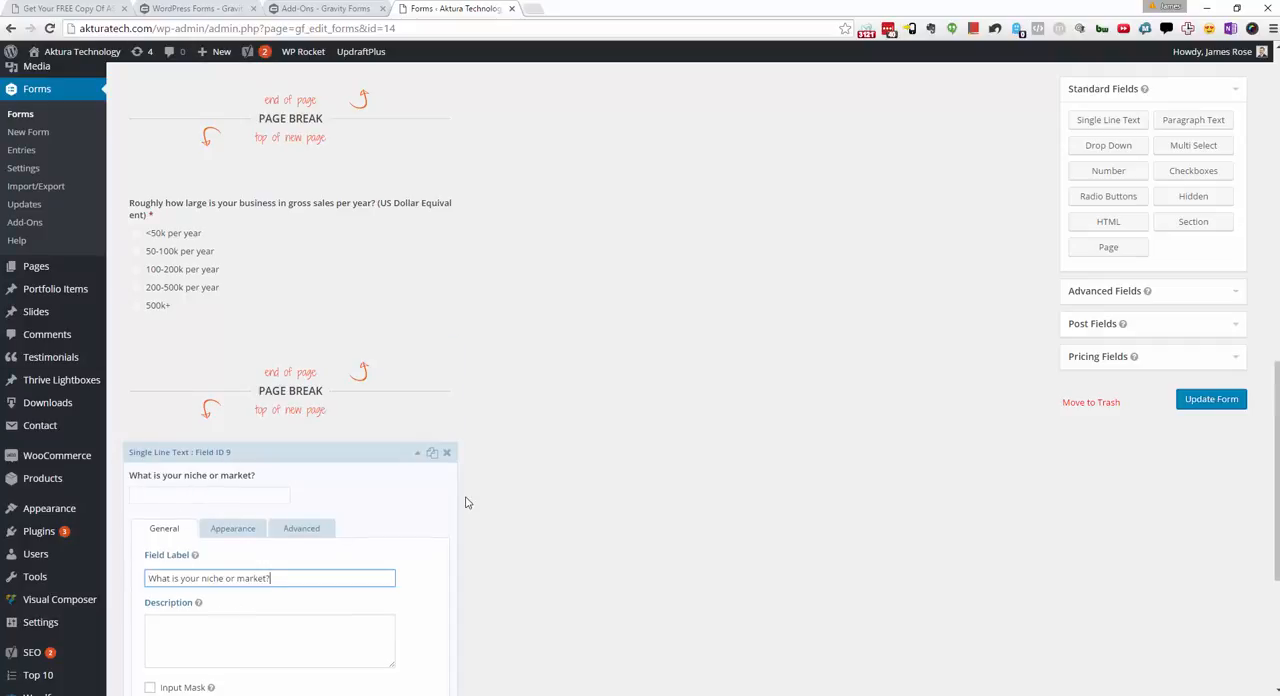
scroll(465, 502, "down", 3)
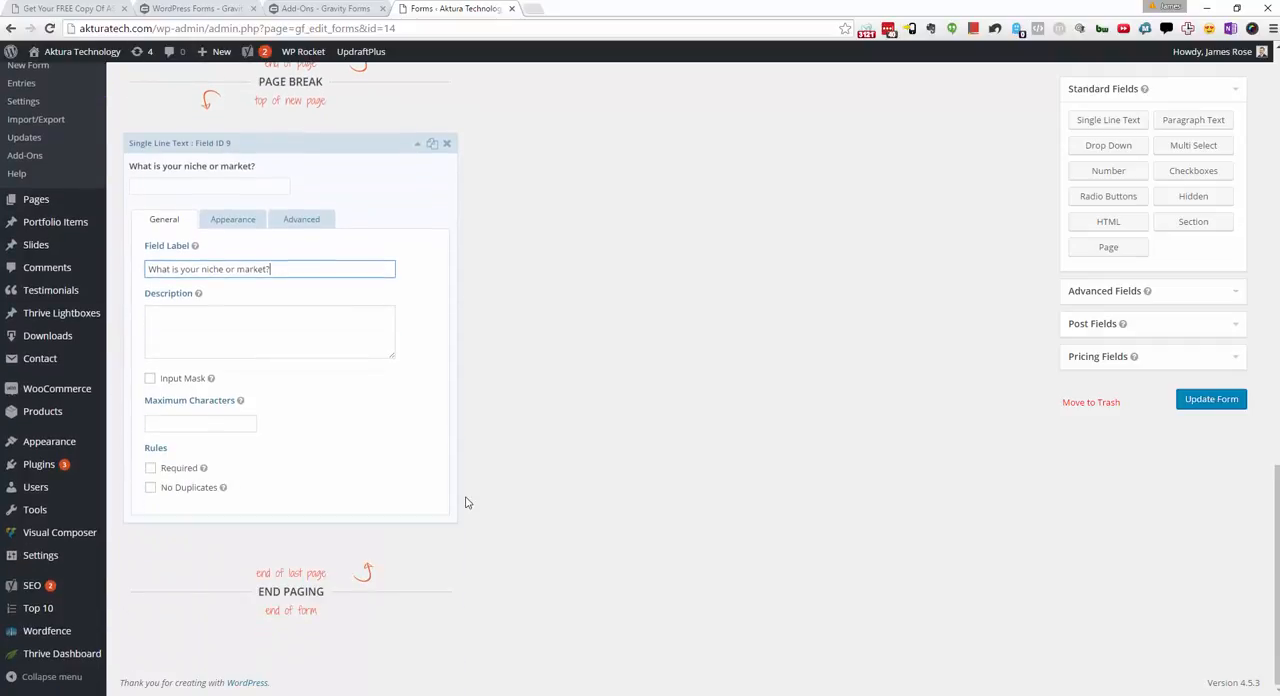
left_click(150, 468)
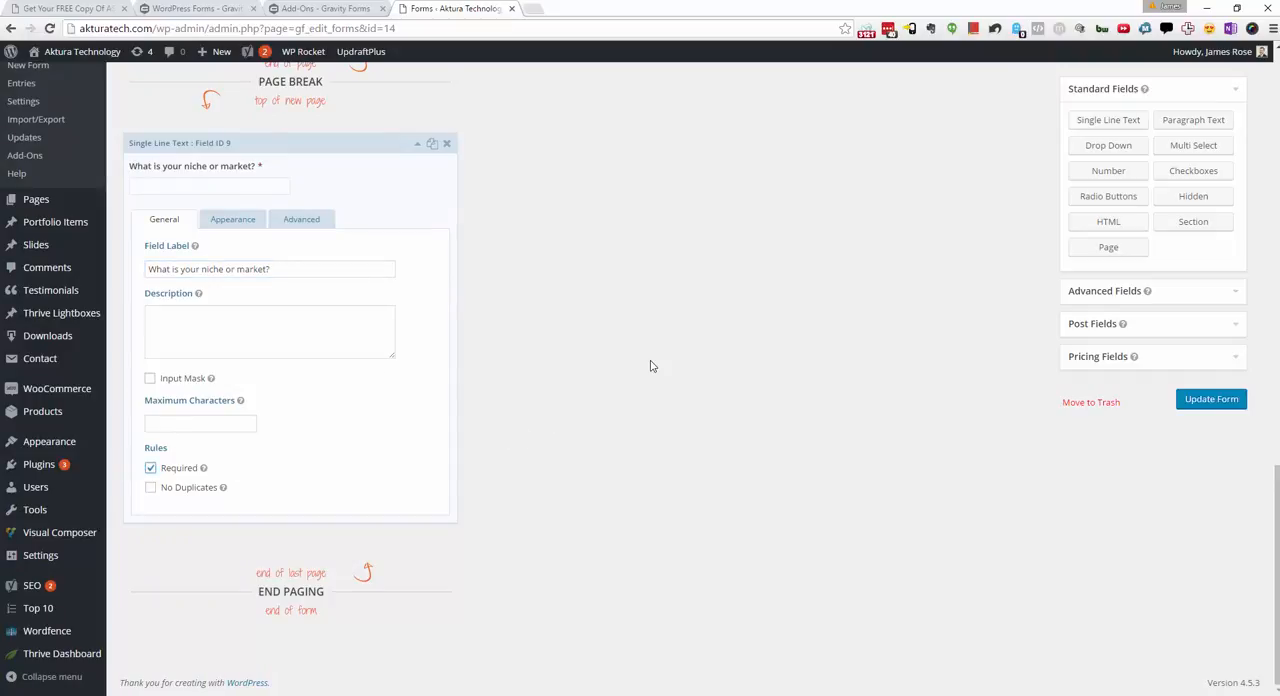
Step: Add a page break after the niche or market question and show the available advanced field types
left_click(1116, 248)
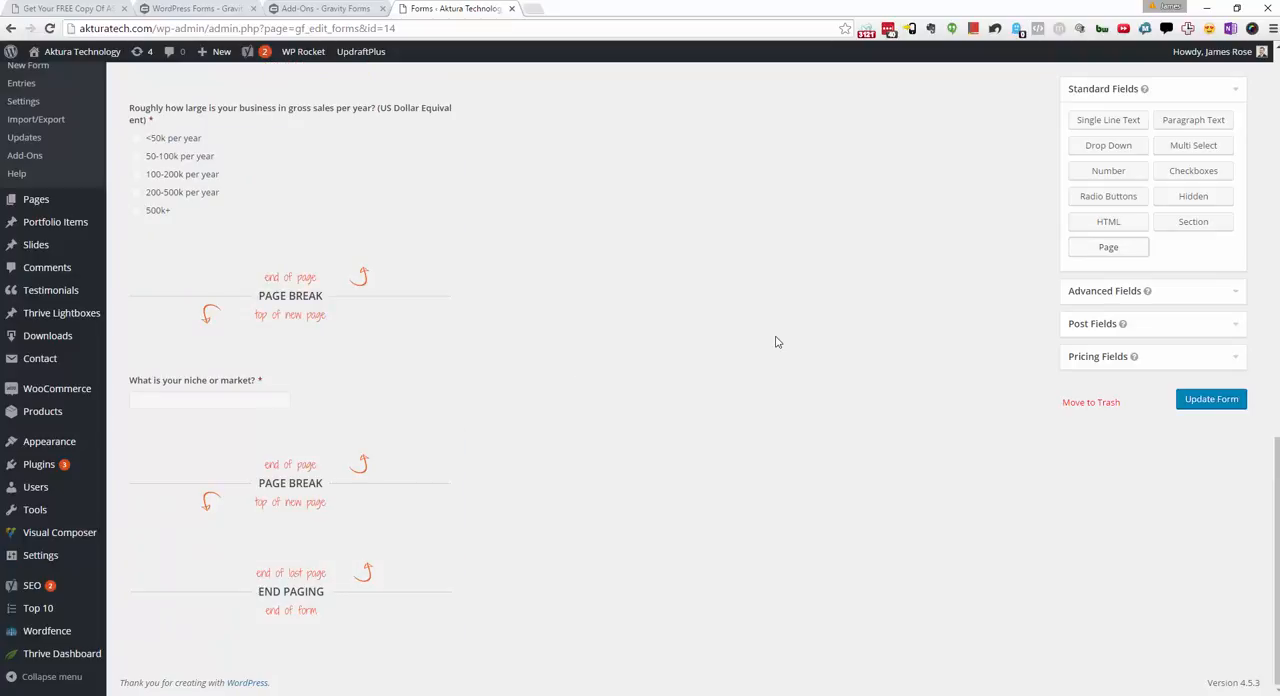
left_click(1120, 294)
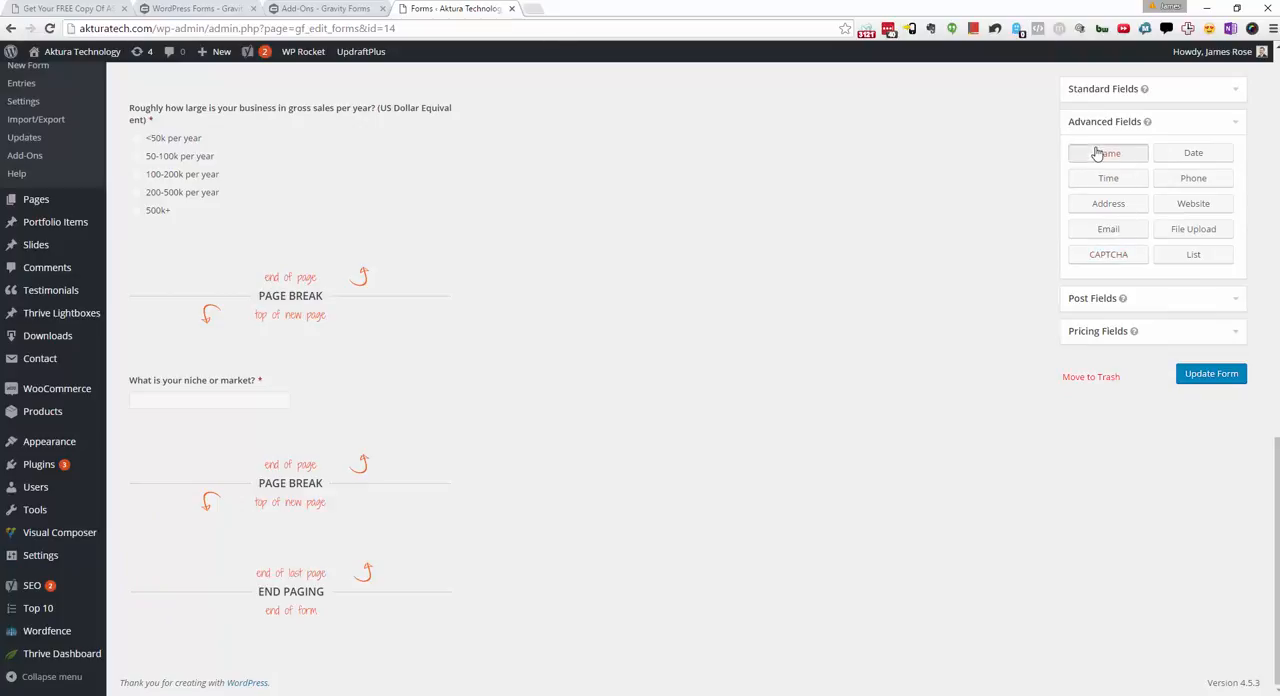
Step: Place Name, Email and Phone fields, in that order, below the last page break of the form
left_click_drag(1108, 153, 260, 553)
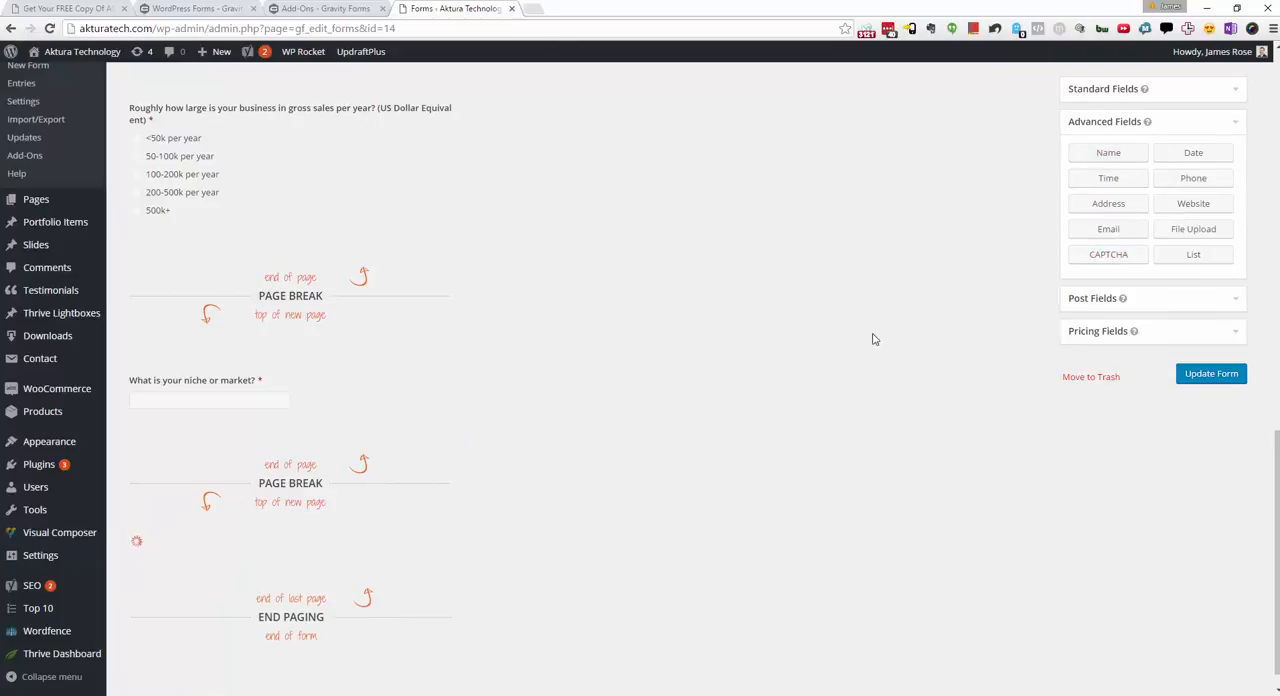
scroll(748, 434, "down", 1)
left_click_drag(1100, 229, 171, 552)
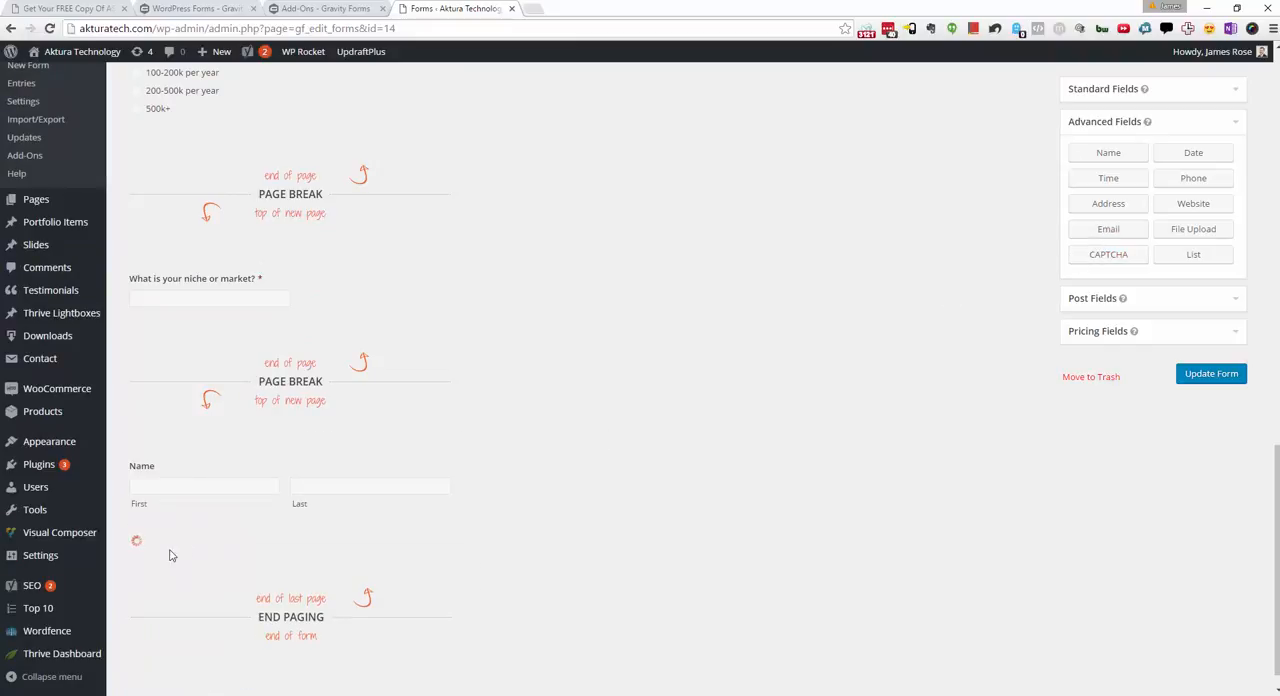
left_click_drag(1208, 180, 207, 620)
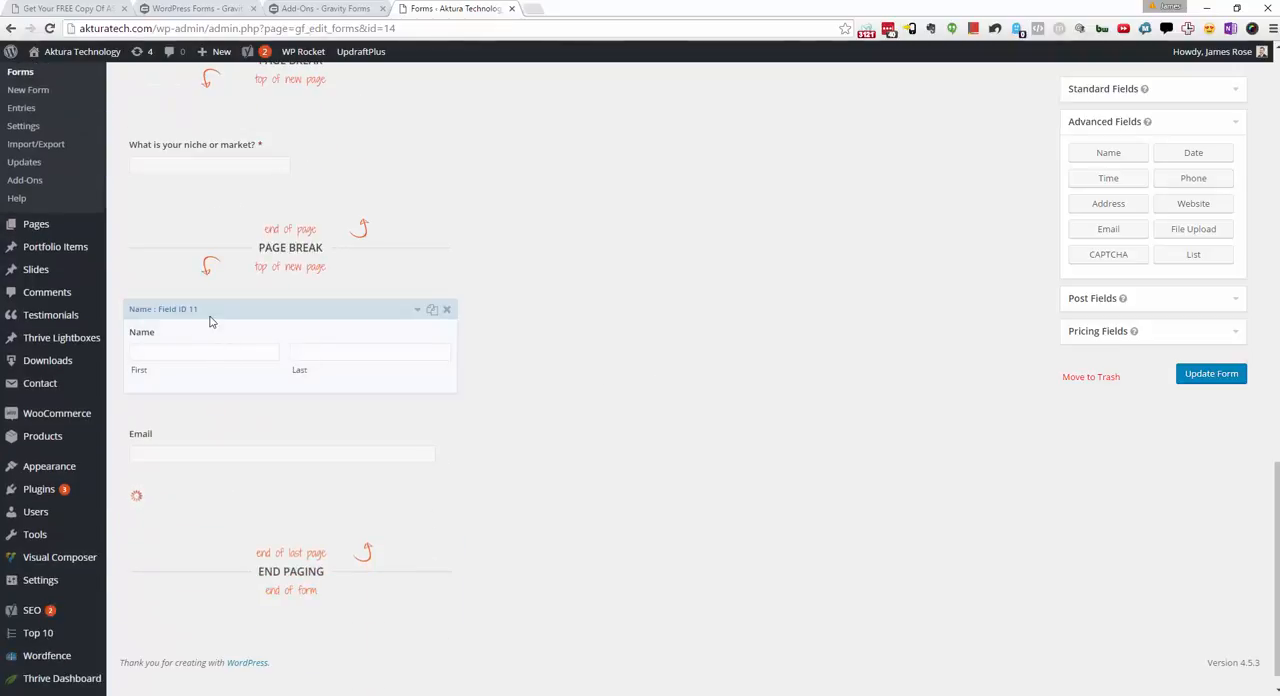
Step: Make the Name field required and collapse its settings
left_click(228, 311)
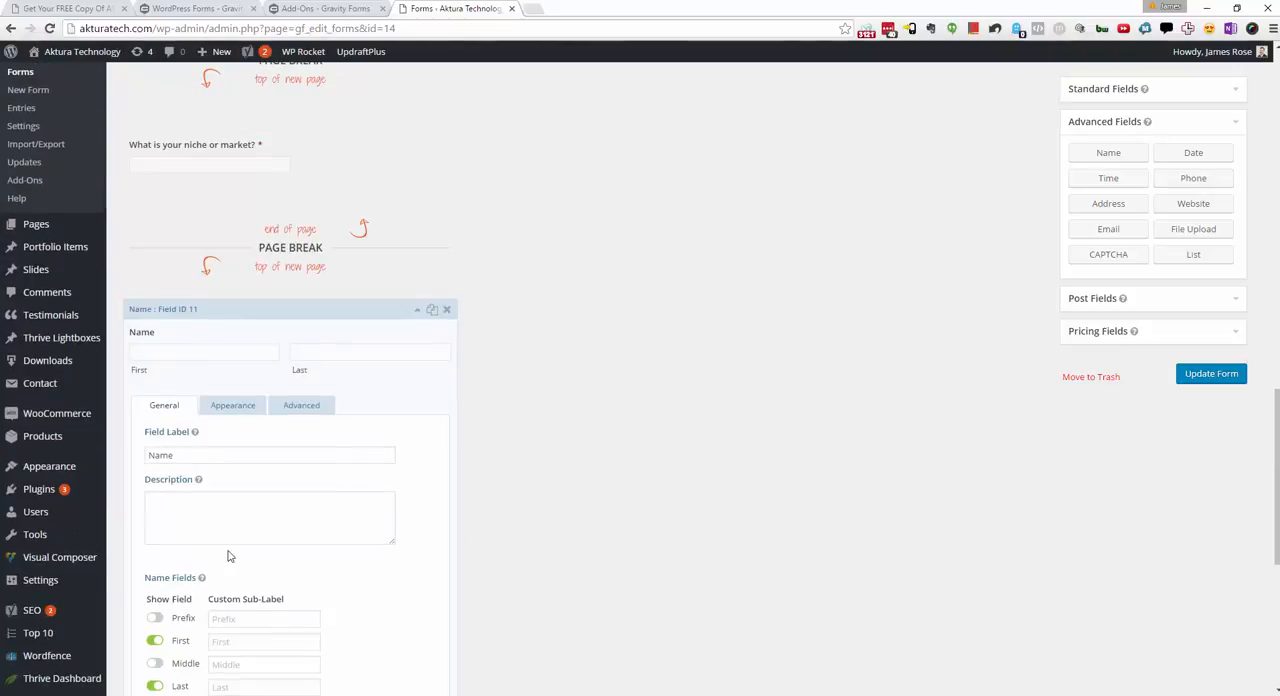
scroll(232, 556, "down", 2)
scroll(232, 556, "down", 1)
left_click(151, 556)
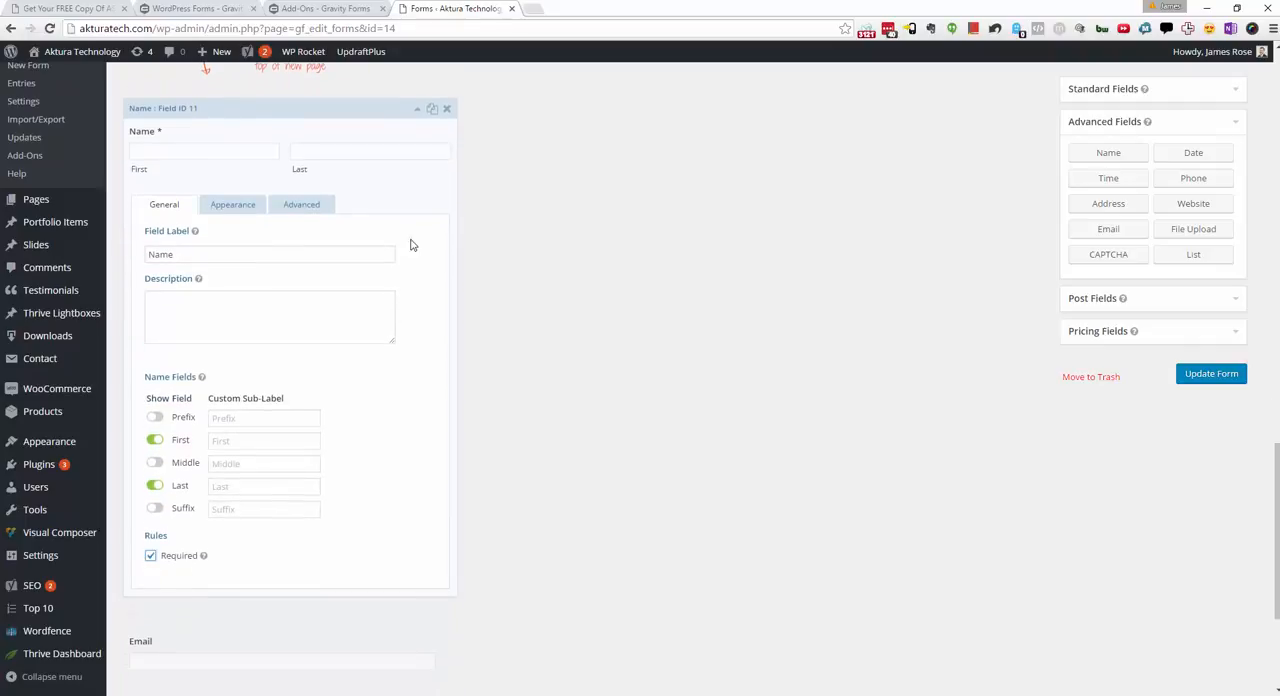
left_click(416, 108)
Step: Make the Email field required and collapse its settings
left_click(160, 410)
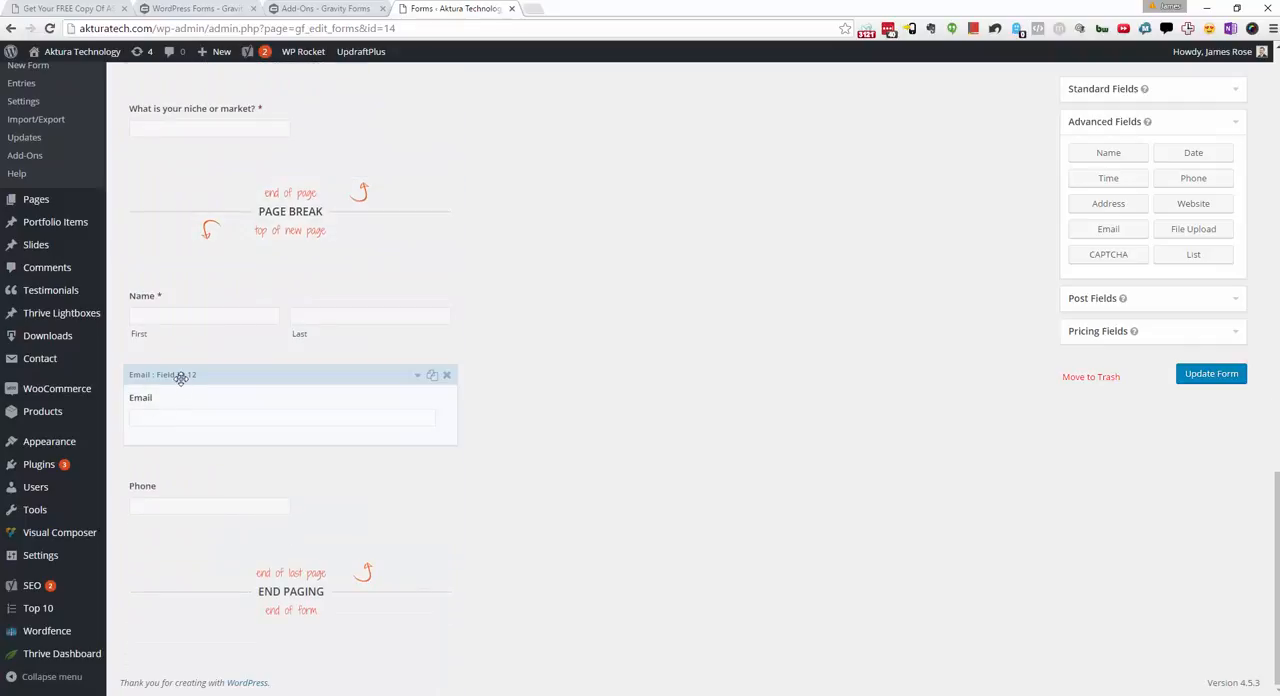
left_click(180, 377)
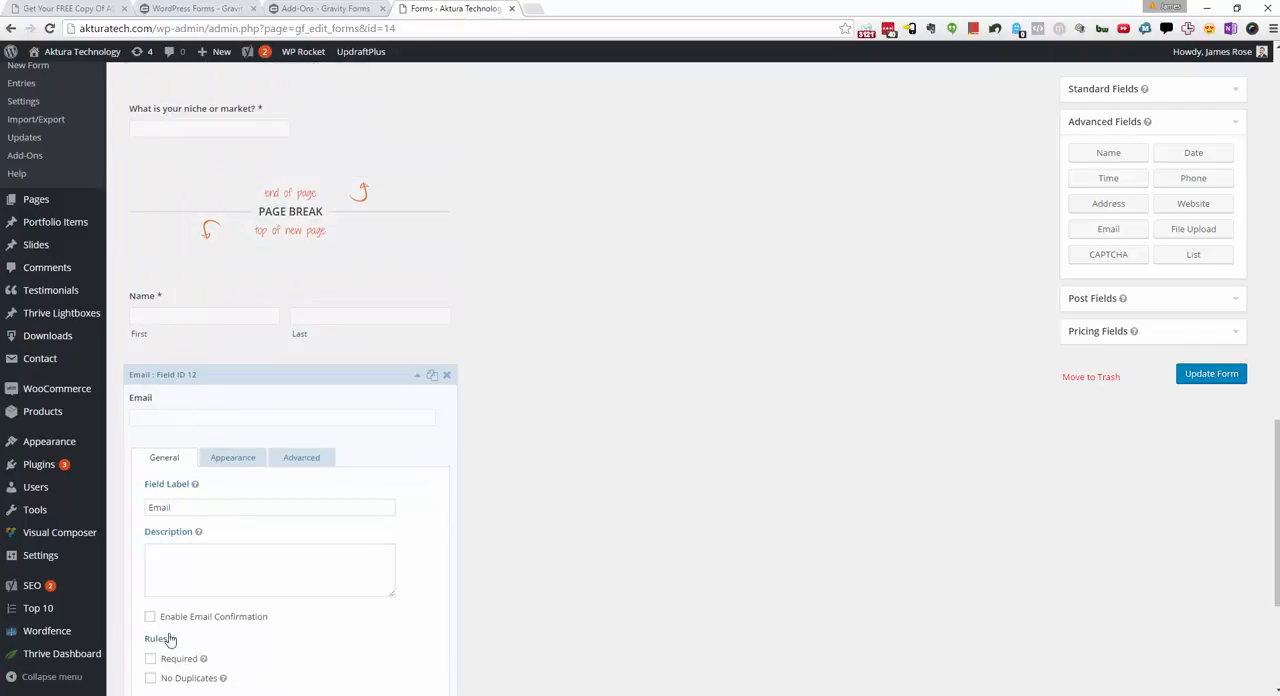
left_click(243, 368)
scroll(200, 430, "up", 1)
left_click(150, 555)
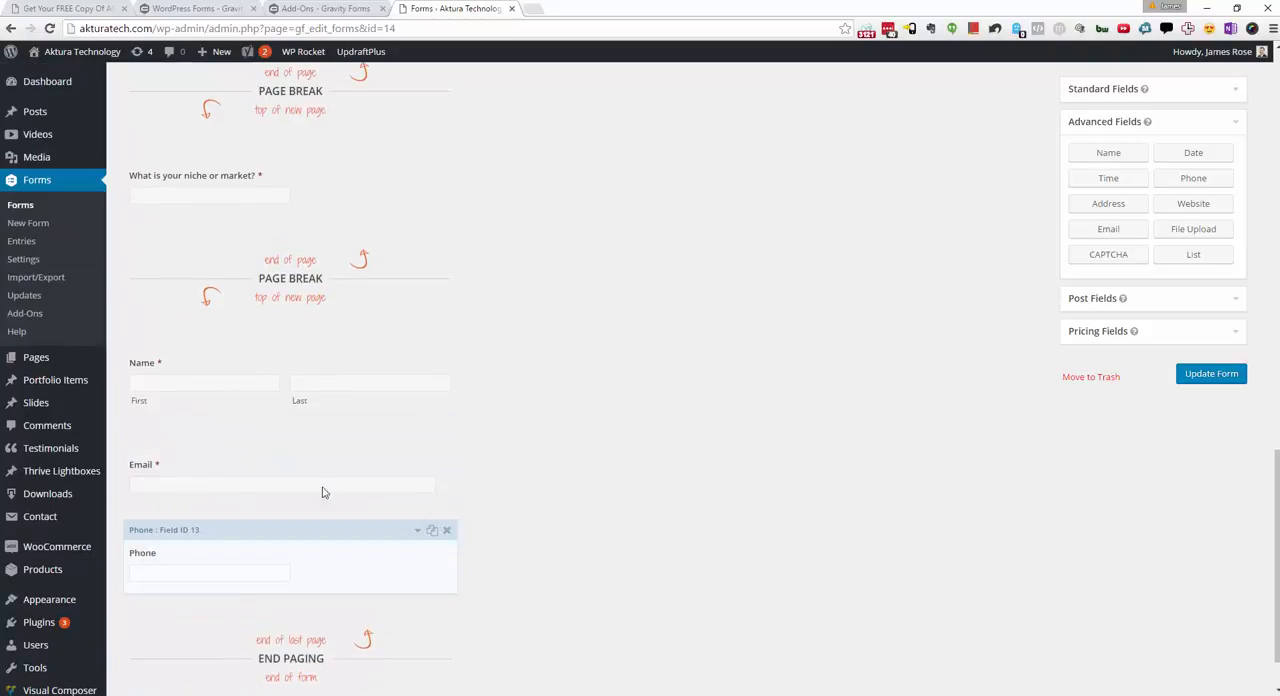
Step: Set the Phone field's format to International, leaving the field optional
scroll(250, 520, "down", 3)
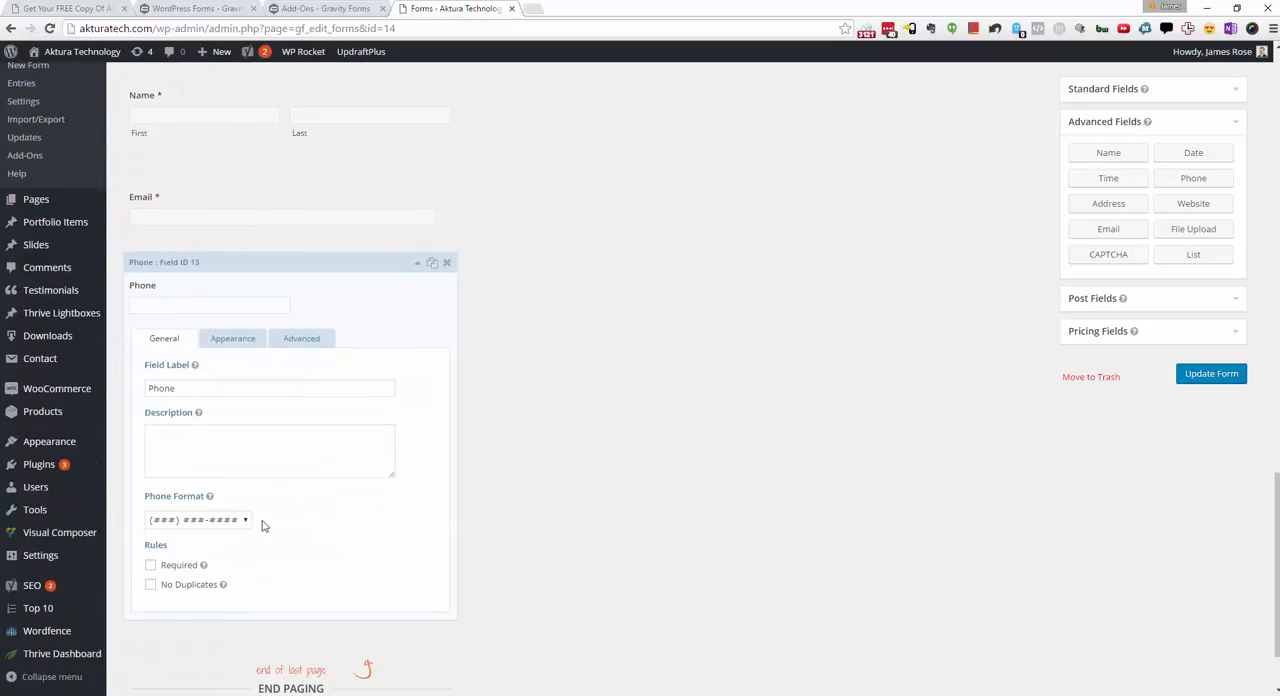
left_click(204, 521)
left_click(200, 543)
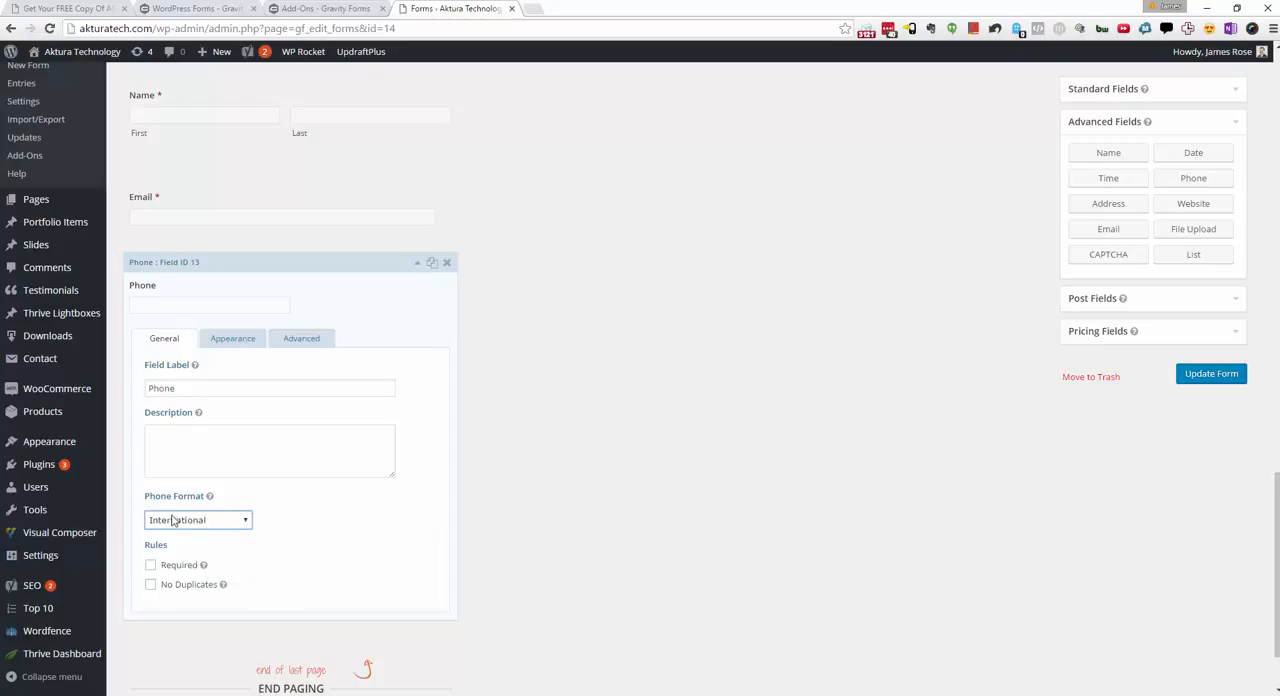
scroll(551, 434, "down", 1)
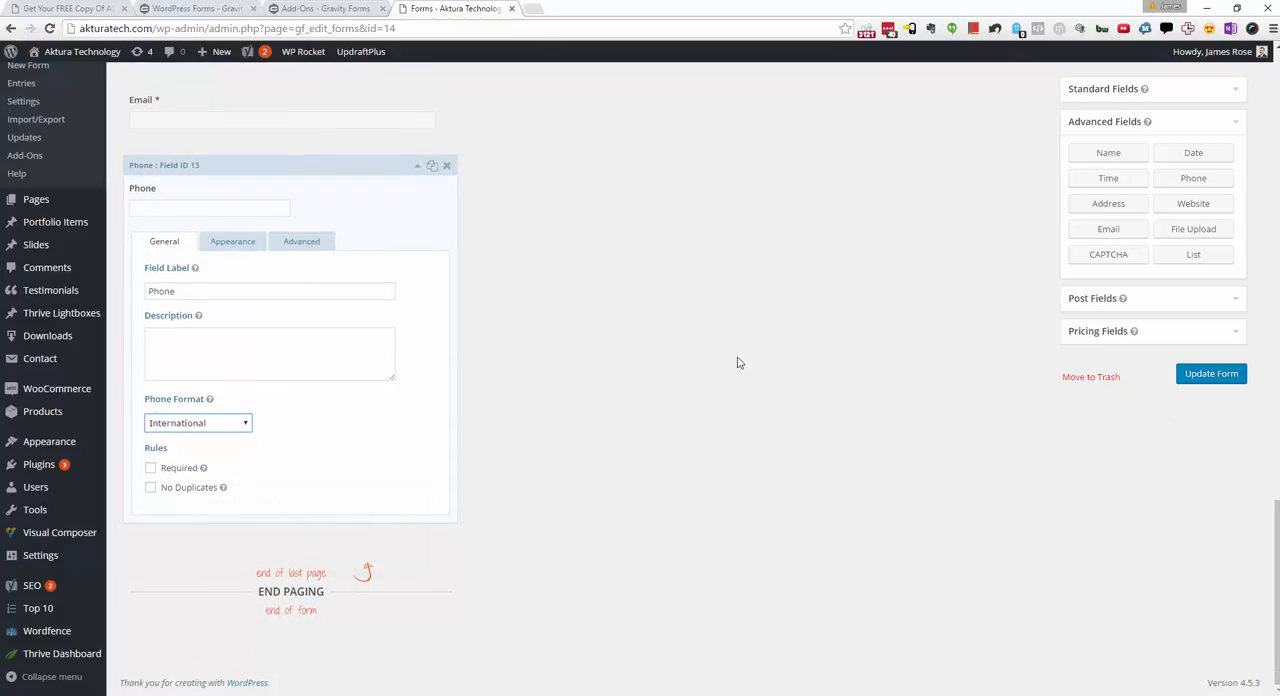
Step: Update the form to save the added fields and their settings
scroll(728, 364, "up", 6)
scroll(728, 364, "up", 3)
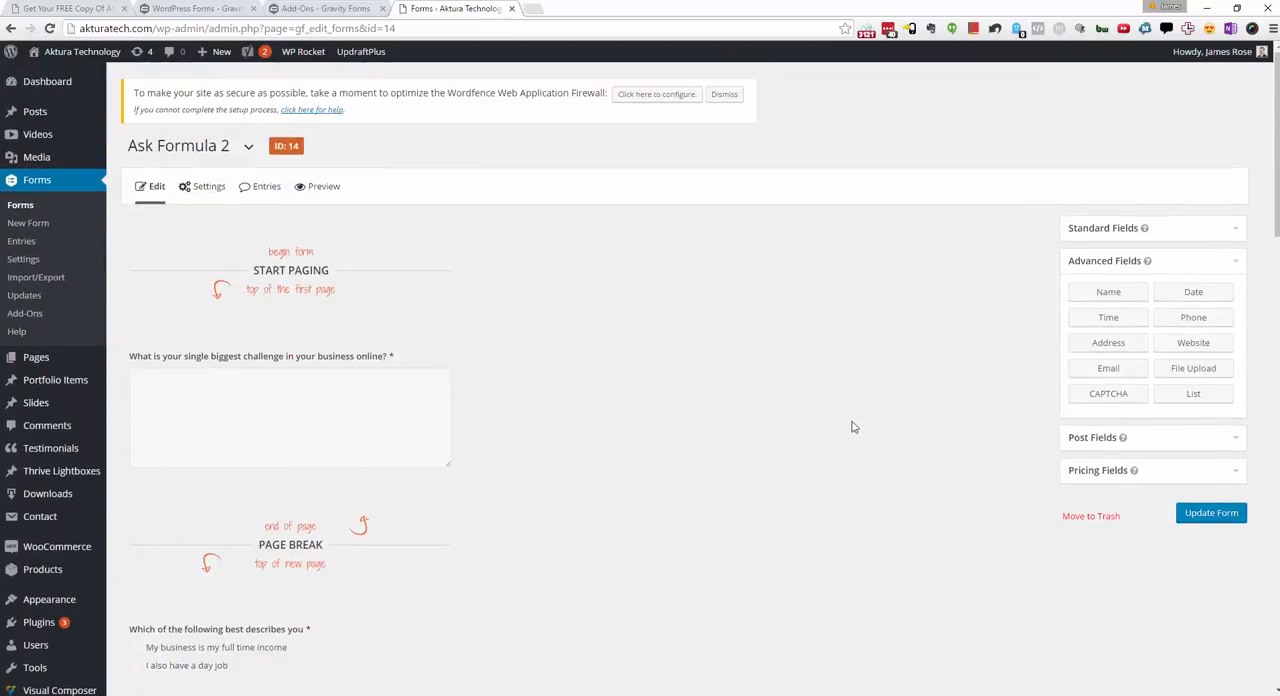
left_click(1211, 513)
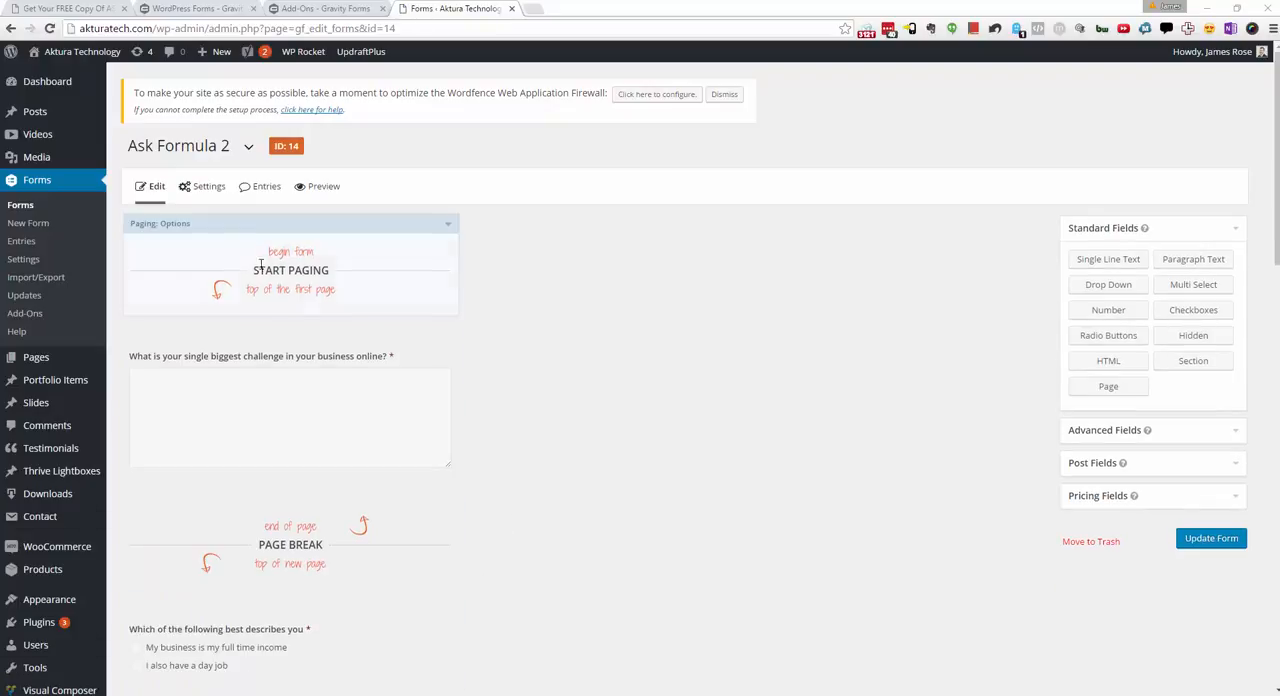
Step: Open the form's Form Settings, Confirmations and Notifications pages in separate browser tabs
right_click(202, 187)
left_click(600, 313)
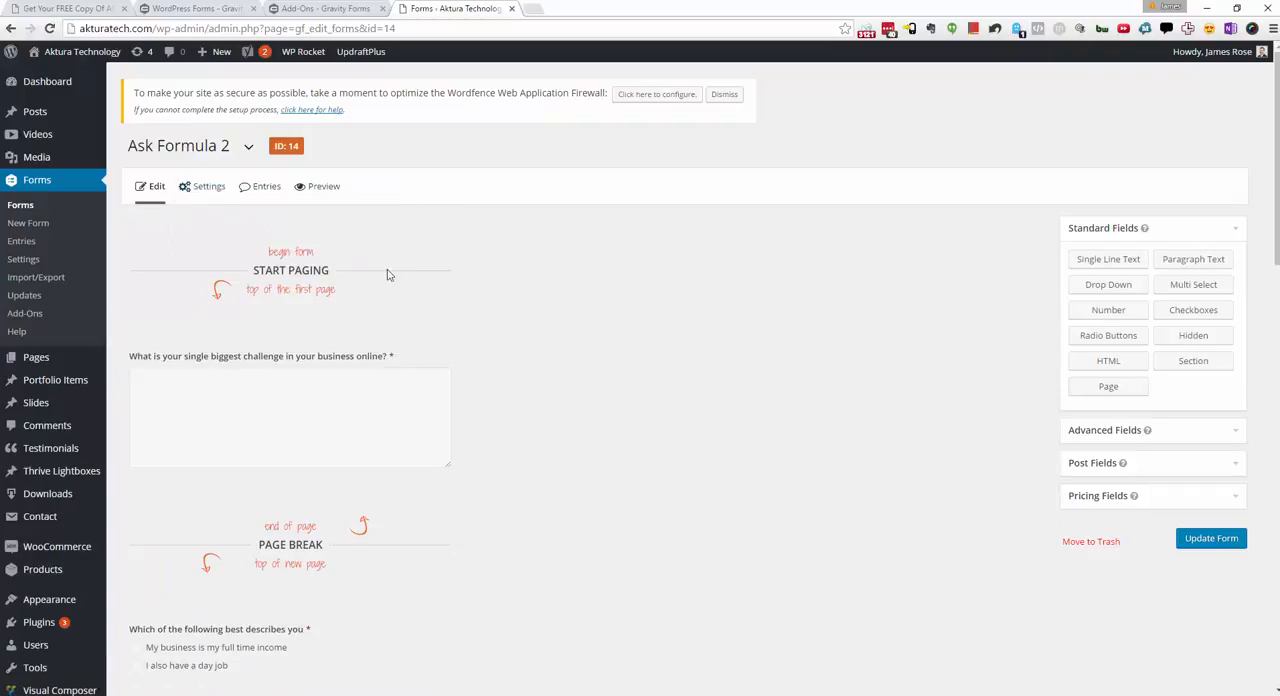
mouse_move(203, 187)
right_click(205, 214)
left_click(245, 226)
right_click(200, 239)
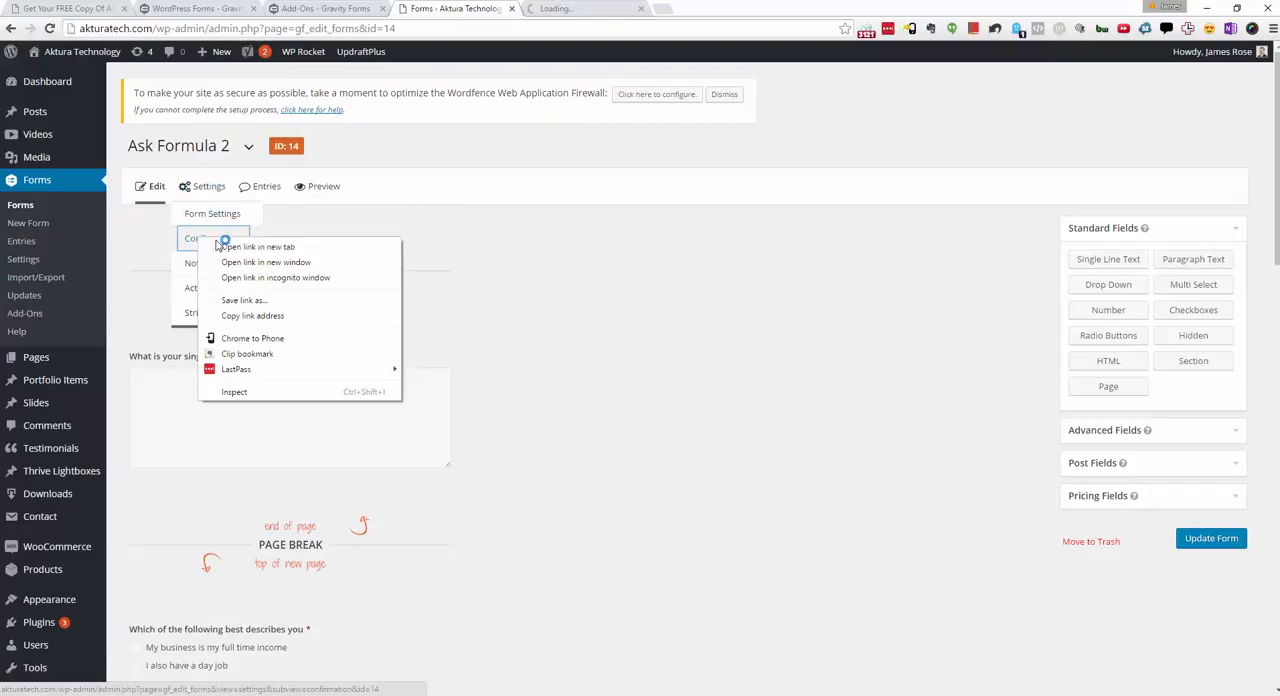
left_click(228, 247)
right_click(212, 264)
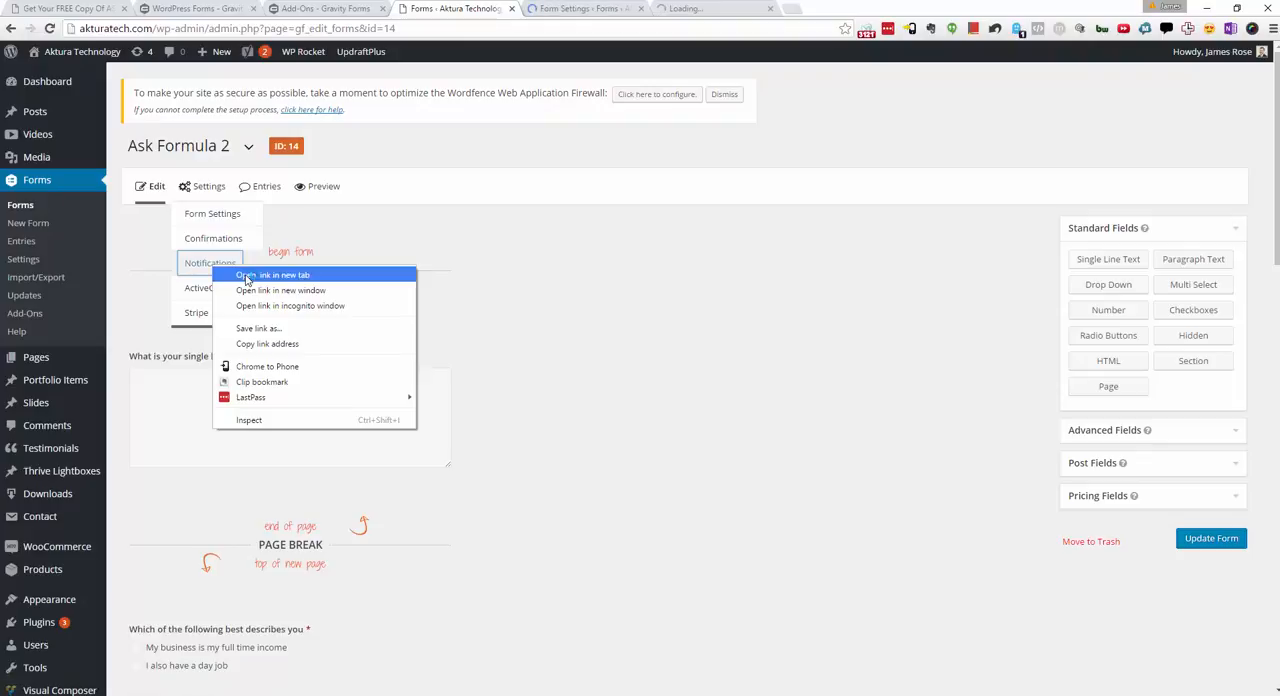
left_click(246, 276)
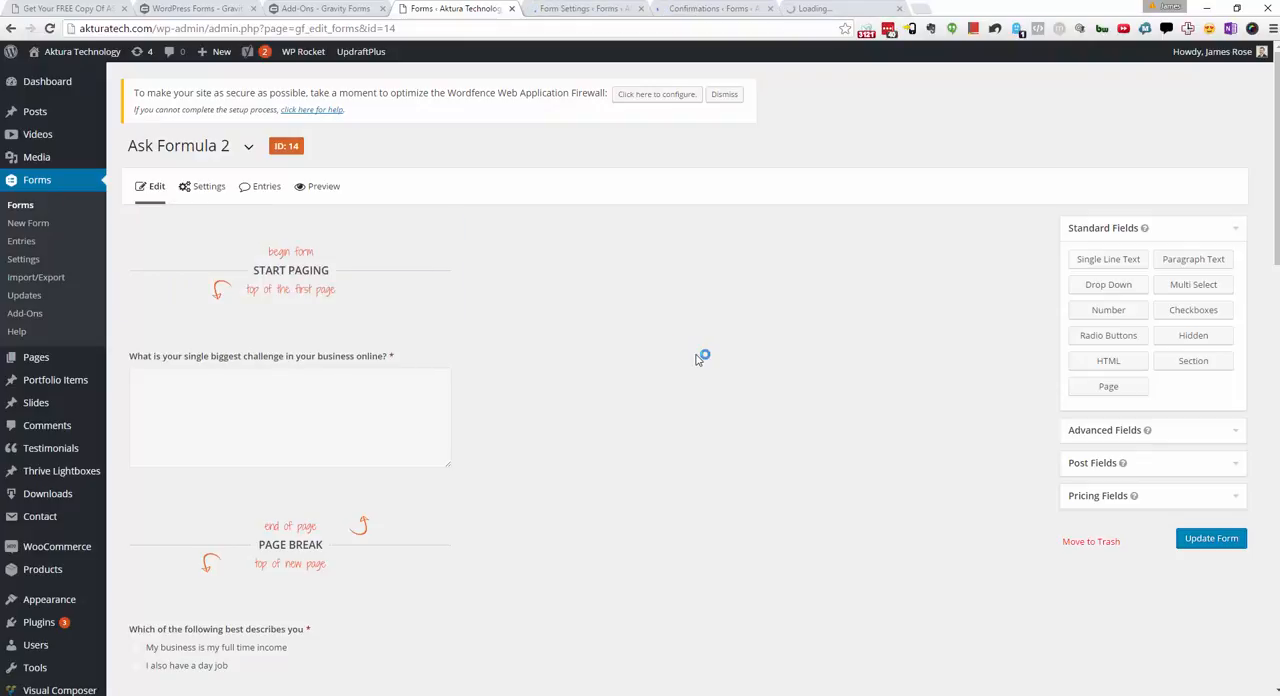
Step: Go back to the form editor and examine the description setting of the biggest-challenge question
left_click(613, 7)
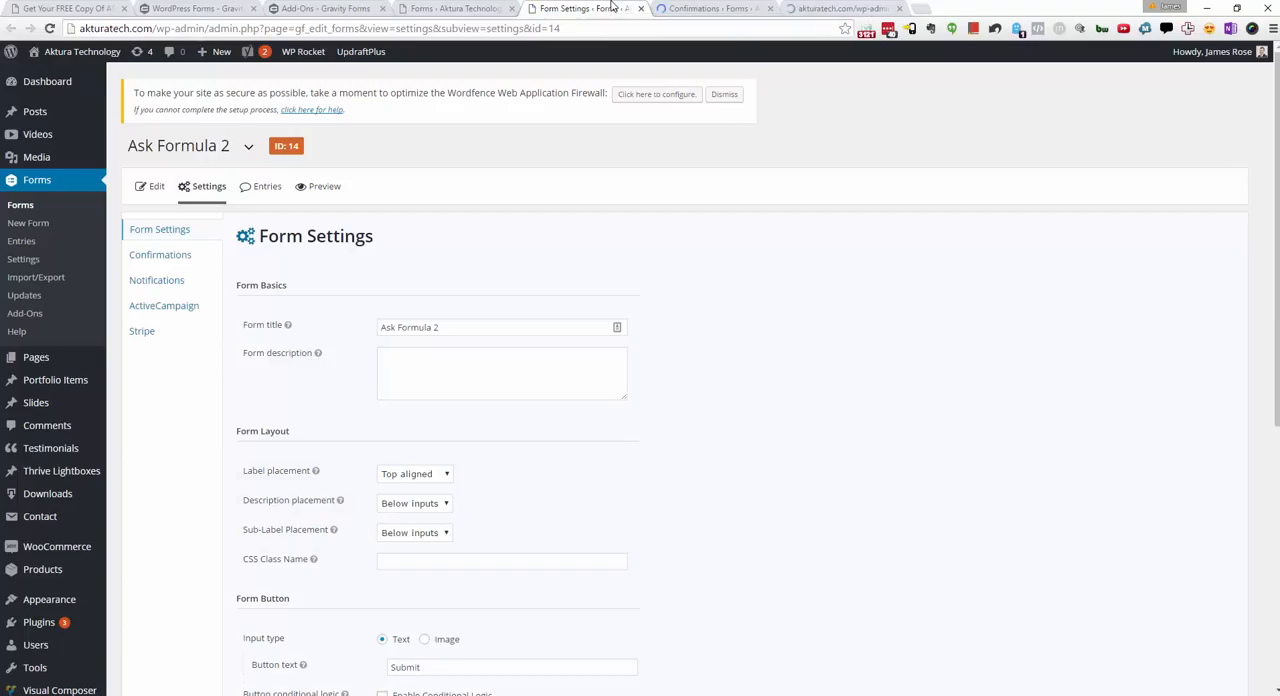
left_click(490, 8)
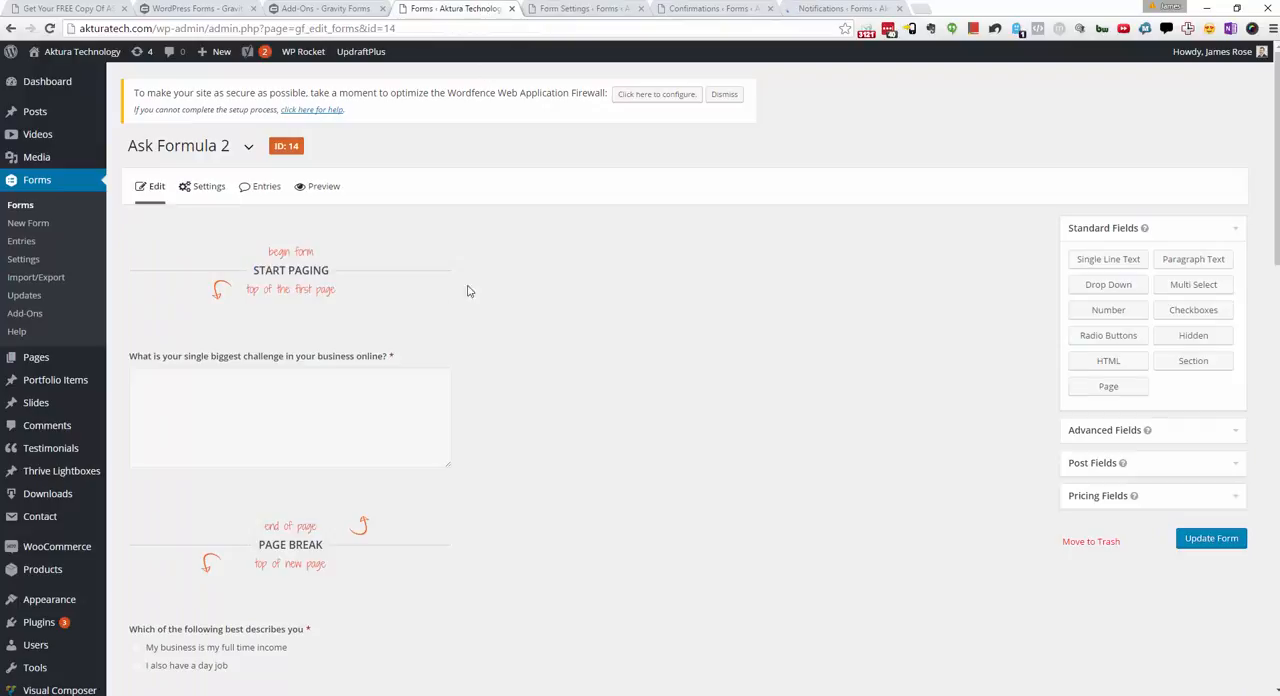
mouse_move(351, 371)
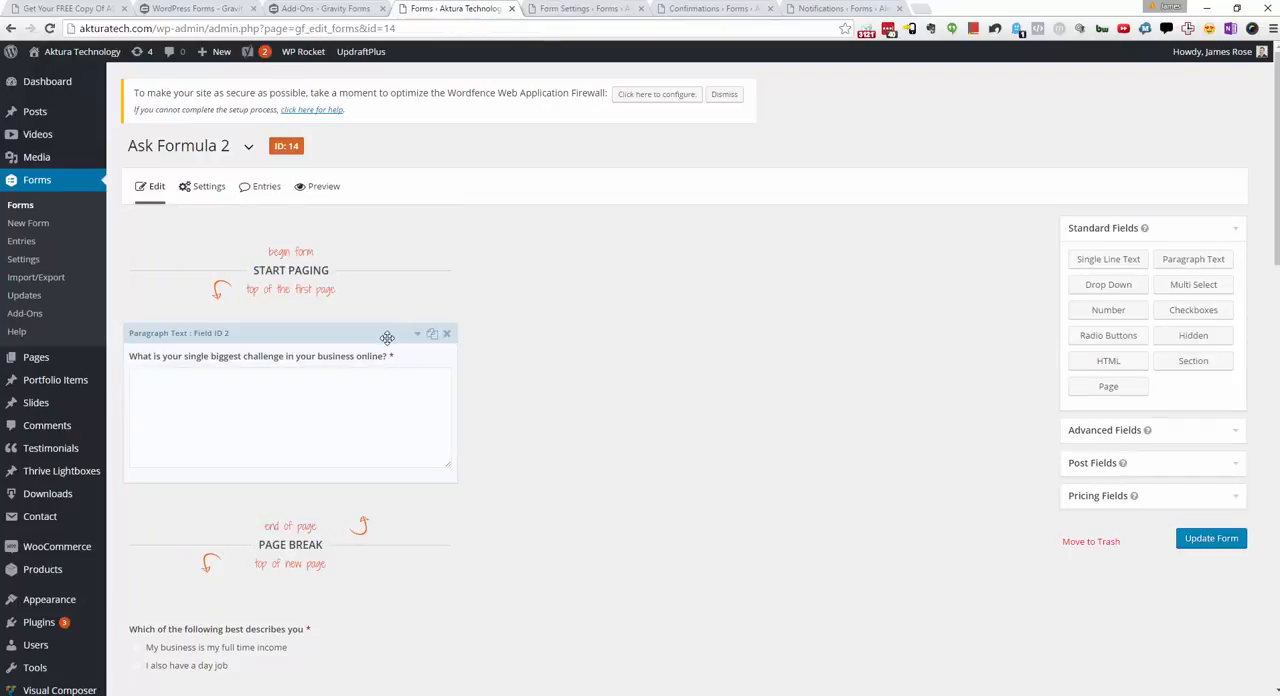
left_click(417, 334)
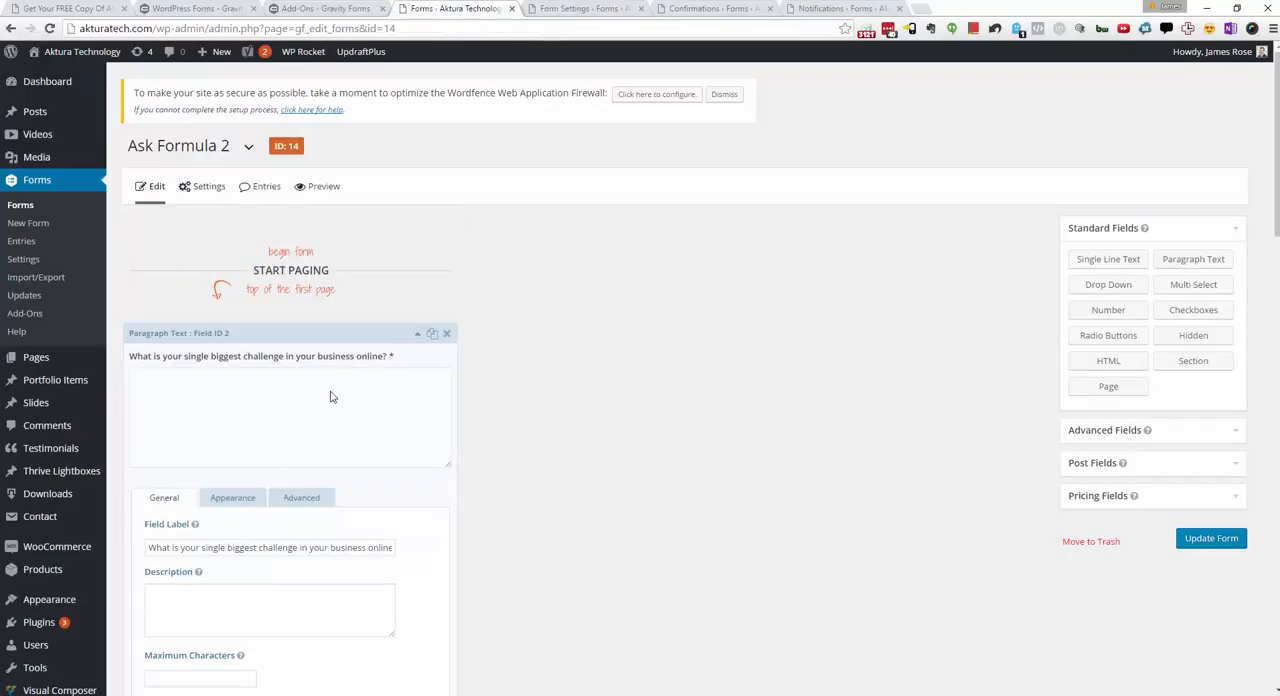
left_click(165, 598)
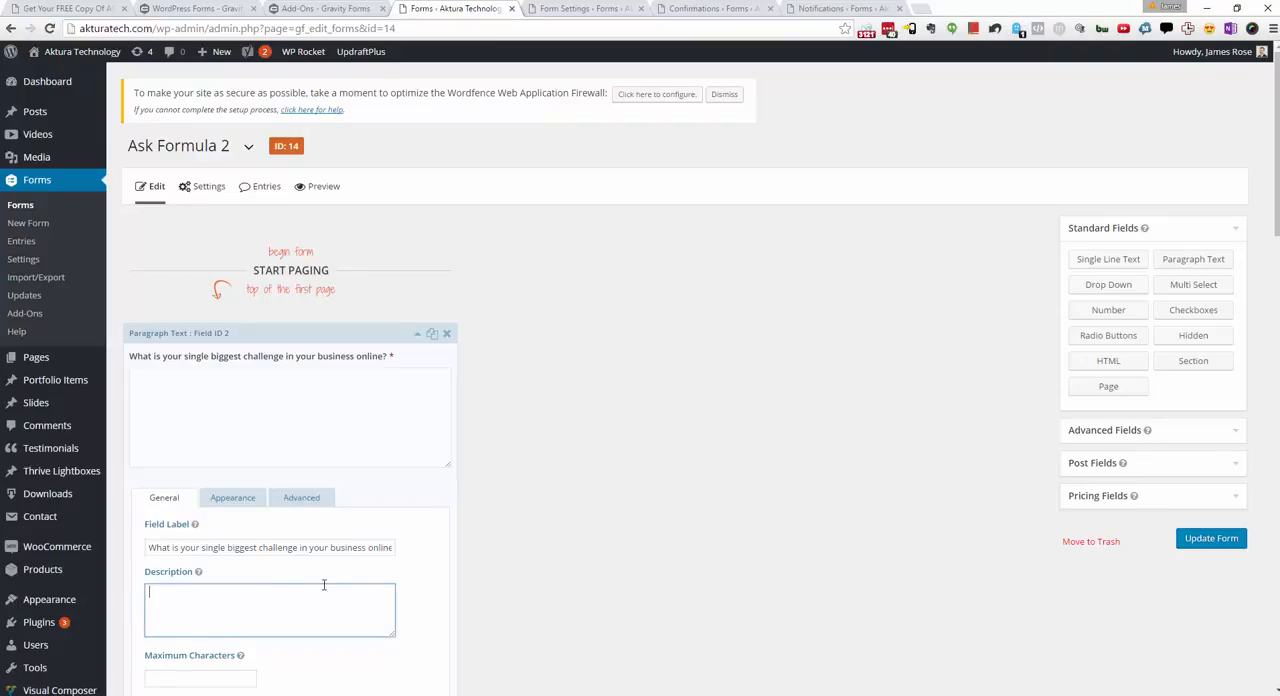
left_click(417, 341)
Step: Review the form settings, including description placement, form button, restrictions and form options, and close that page
key("ctrl+Tab")
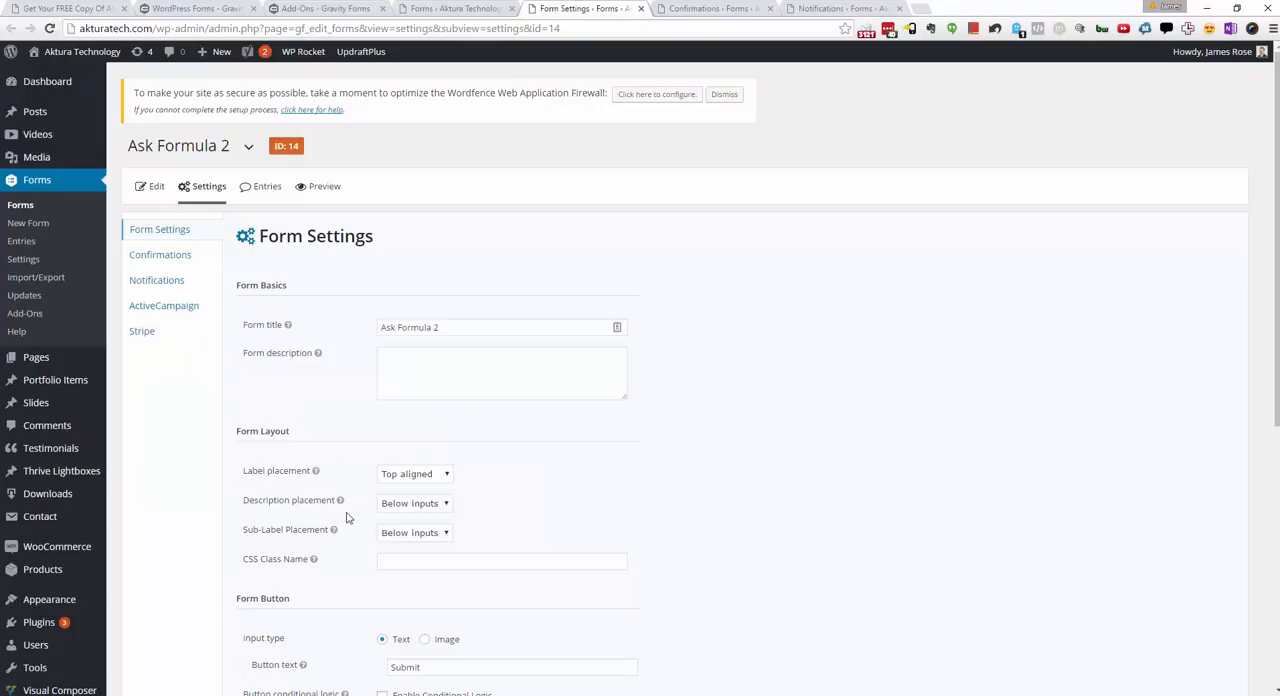
left_click(425, 504)
left_click(566, 490)
scroll(700, 460, "down", 3)
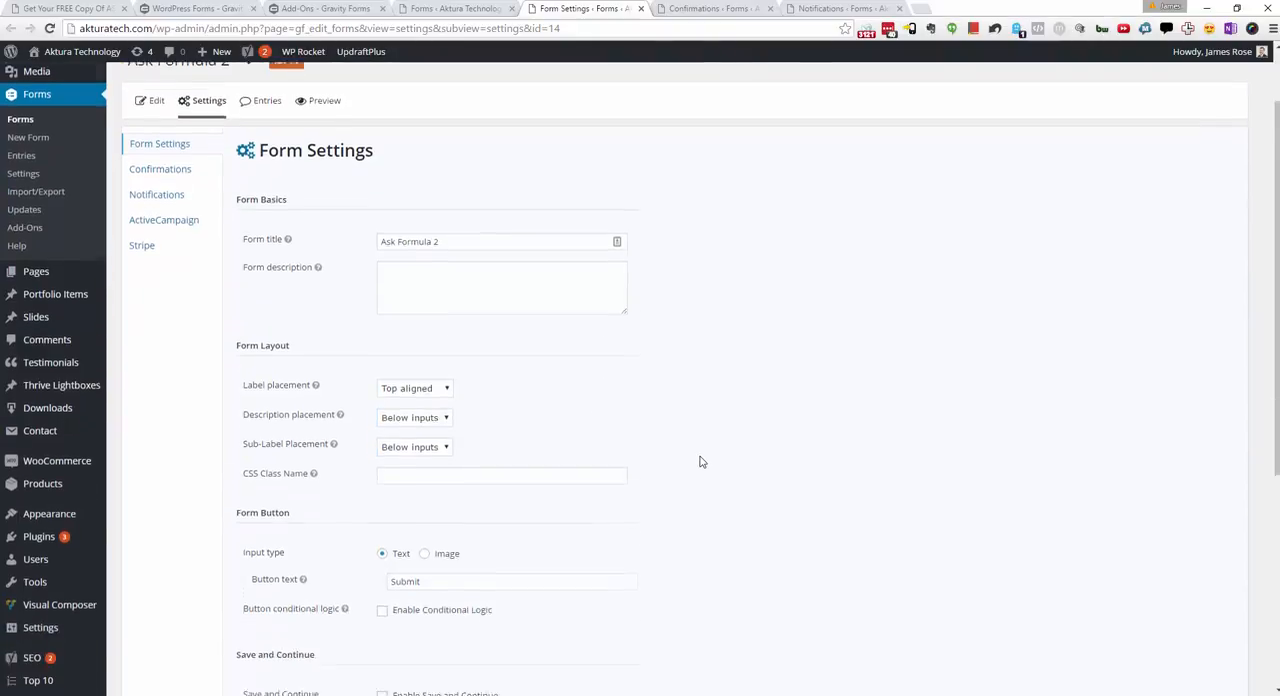
scroll(830, 406, "down", 2)
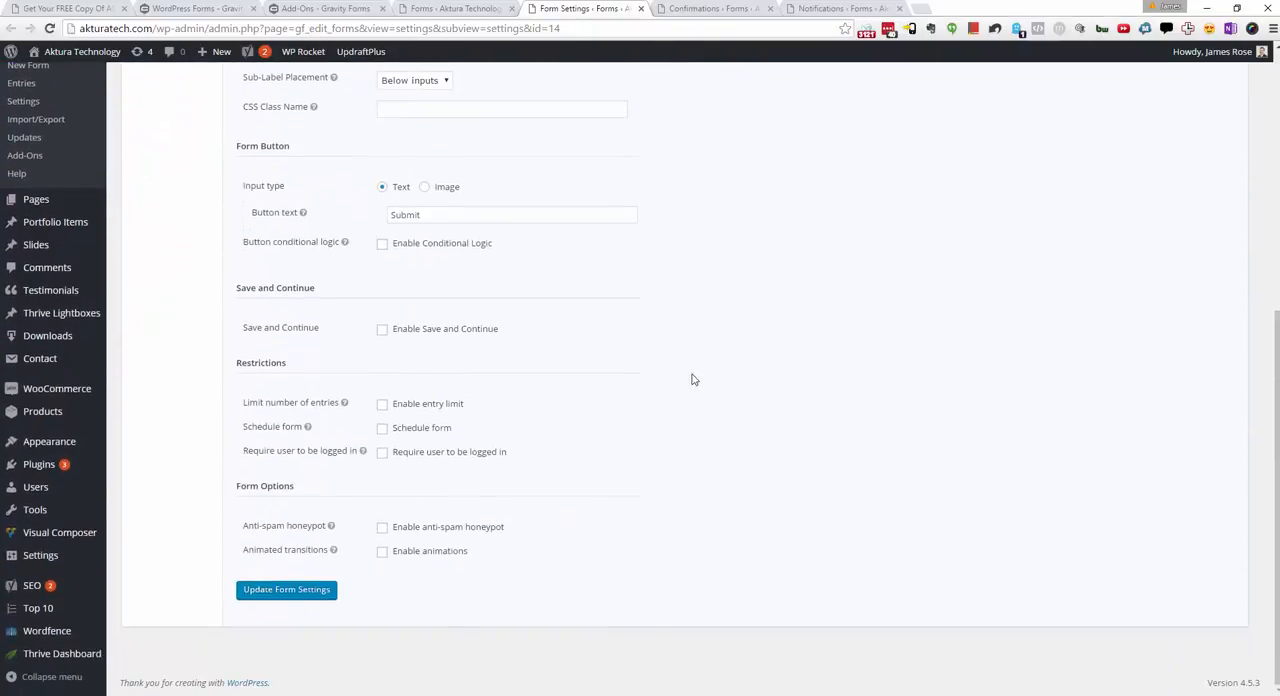
scroll(691, 377, "up", 5)
left_click(641, 8)
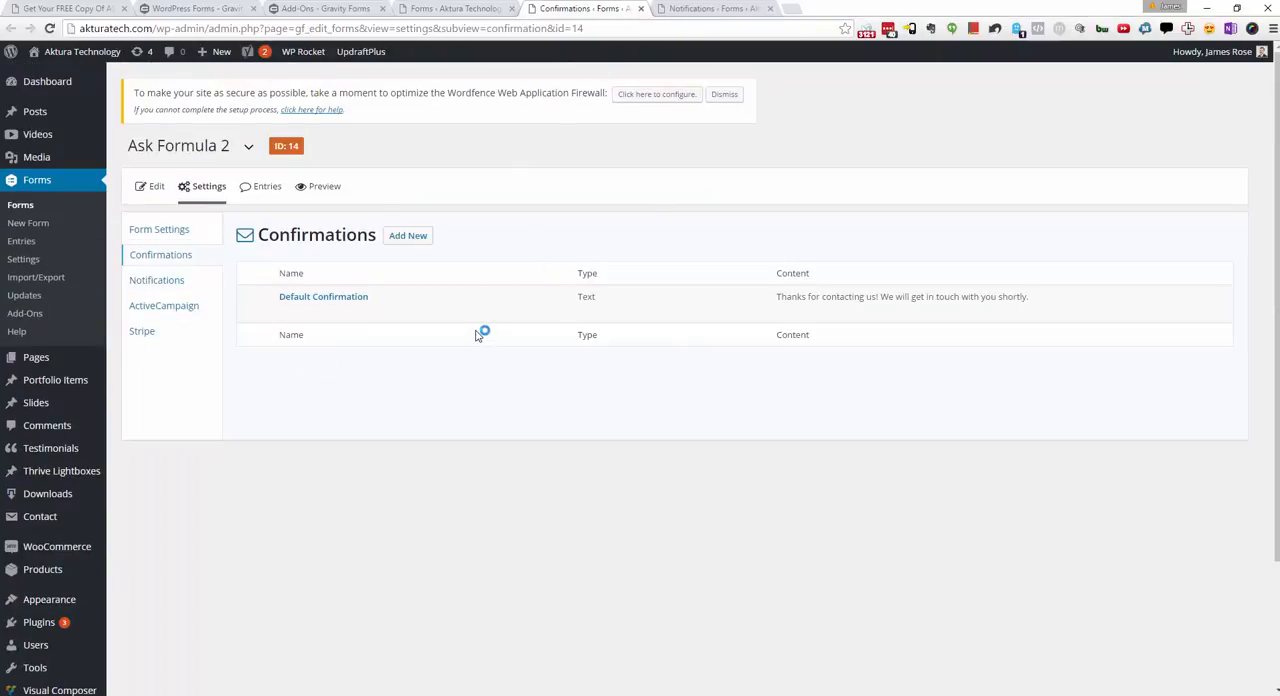
Step: Reopen Form Settings in a new browser tab ahead of Confirmations and examine the submit button text setting
mouse_move(408, 317)
right_click(178, 231)
left_click(215, 238)
left_click_drag(695, 7, 575, 12)
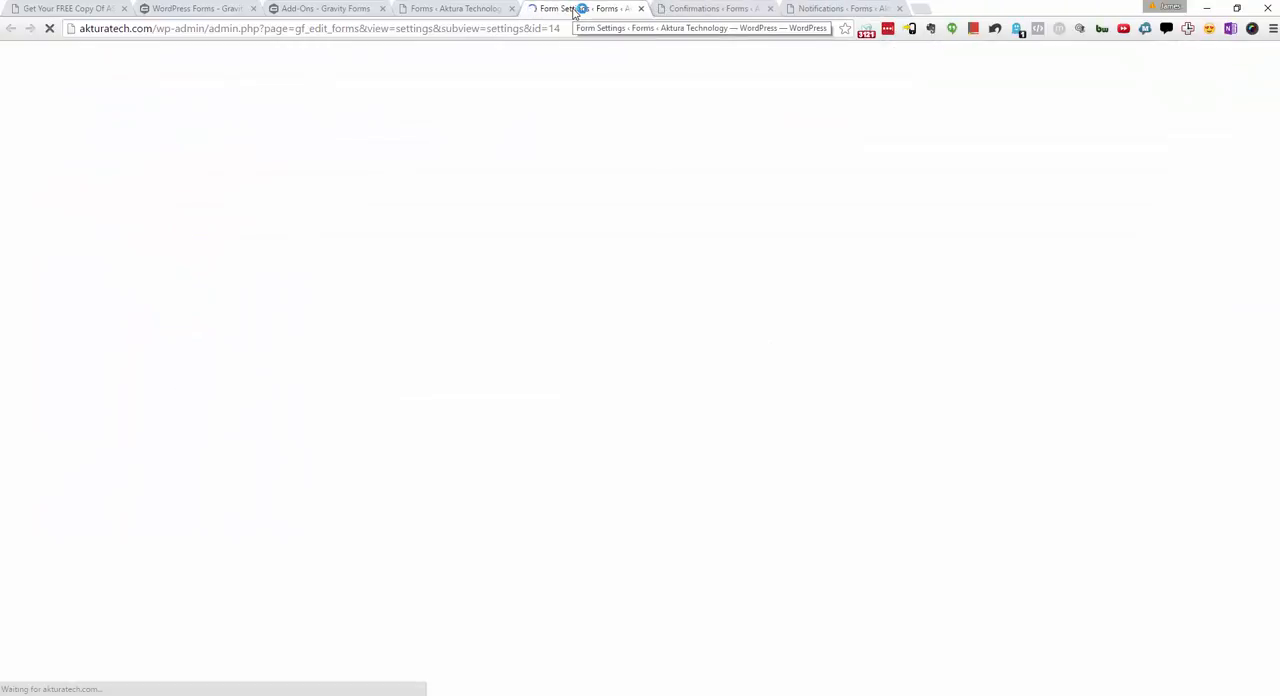
scroll(440, 218, "down", 1)
double_click(398, 533)
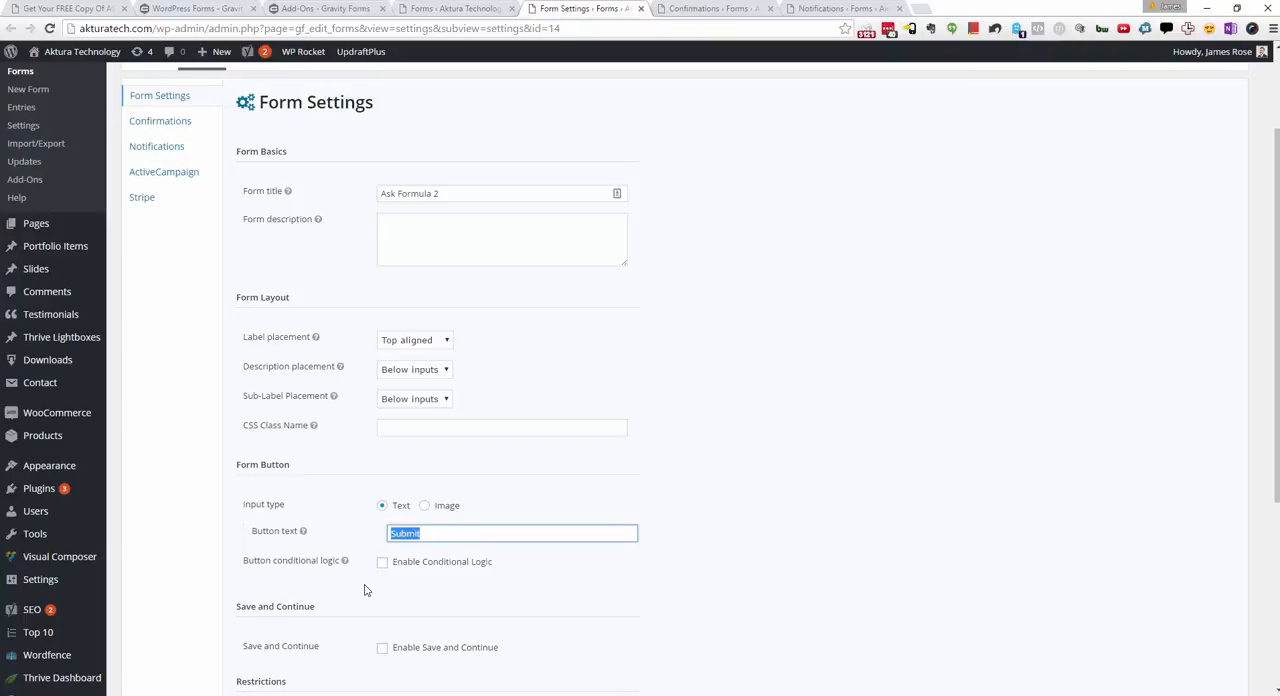
left_click(406, 536)
Step: Open the Default Confirmation for editing and examine its thank-you message text
left_click(703, 12)
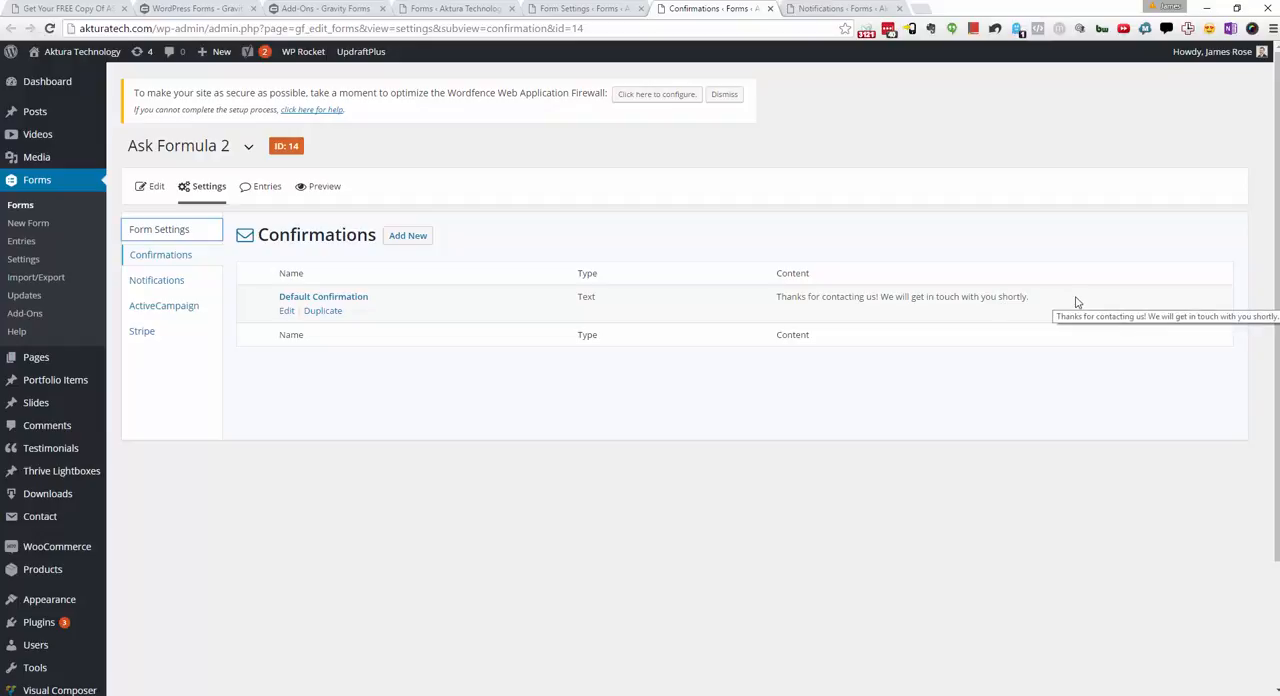
left_click(287, 313)
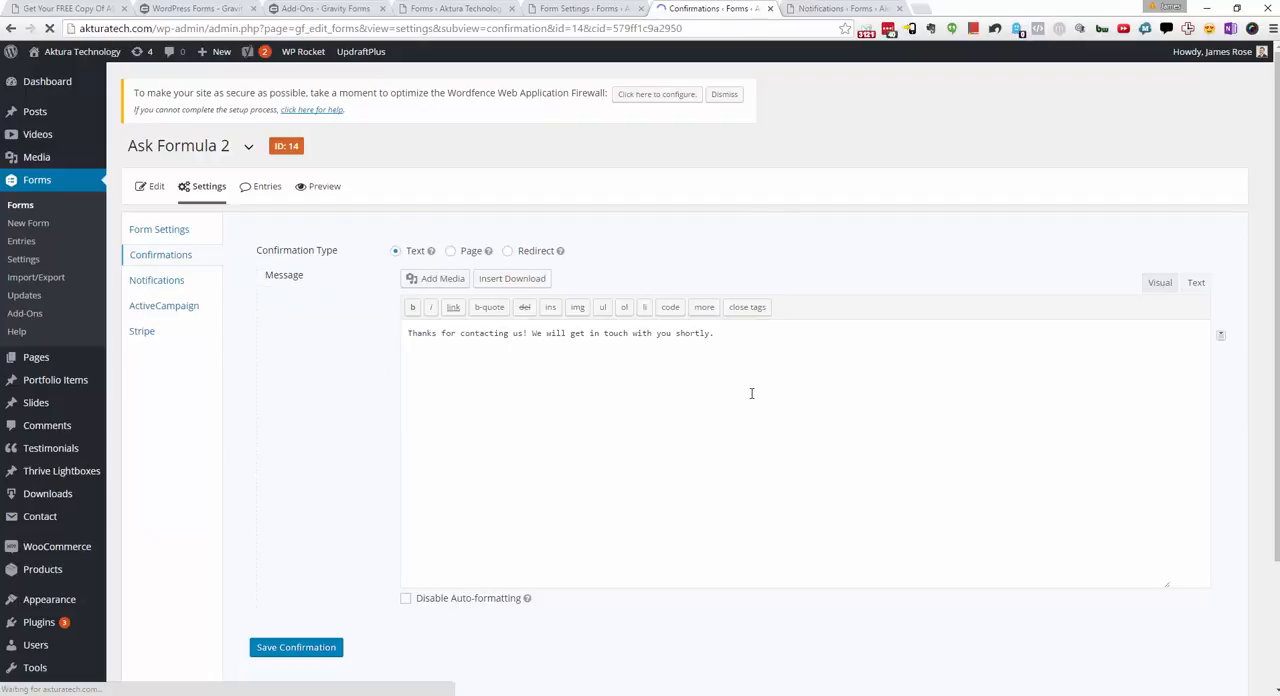
left_click_drag(791, 351, 334, 411)
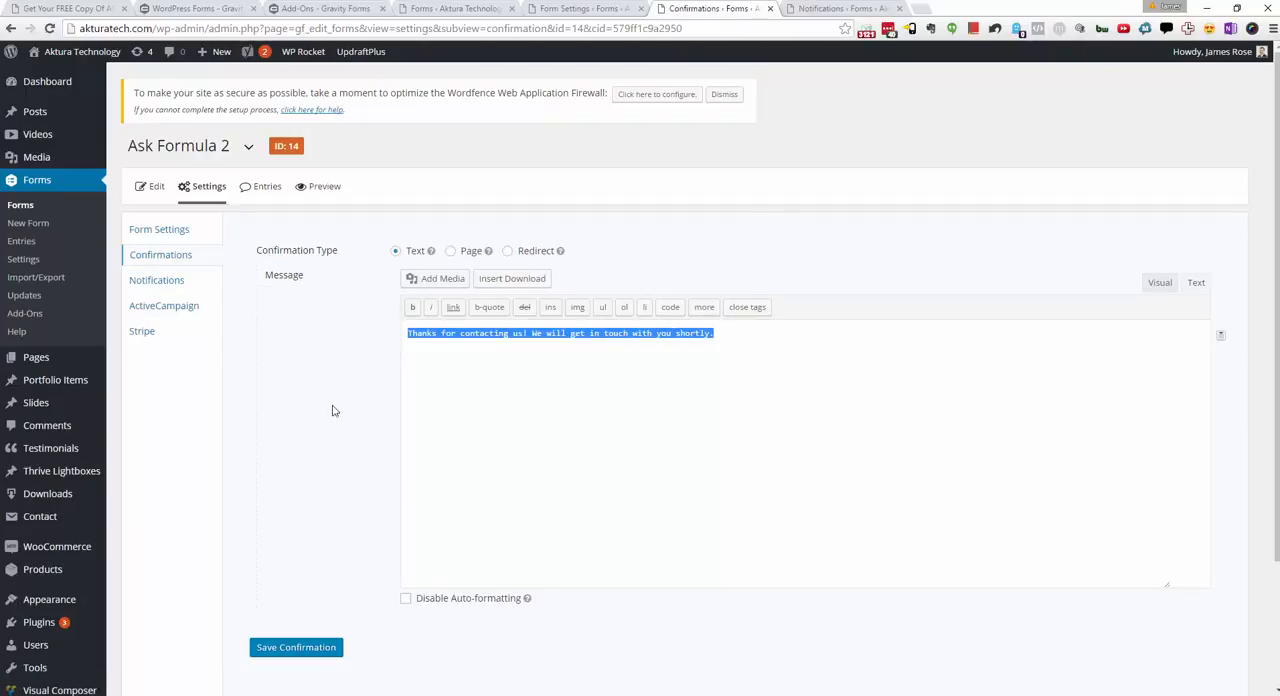
left_click(710, 411)
left_click_drag(737, 342, 404, 310)
left_click(279, 462)
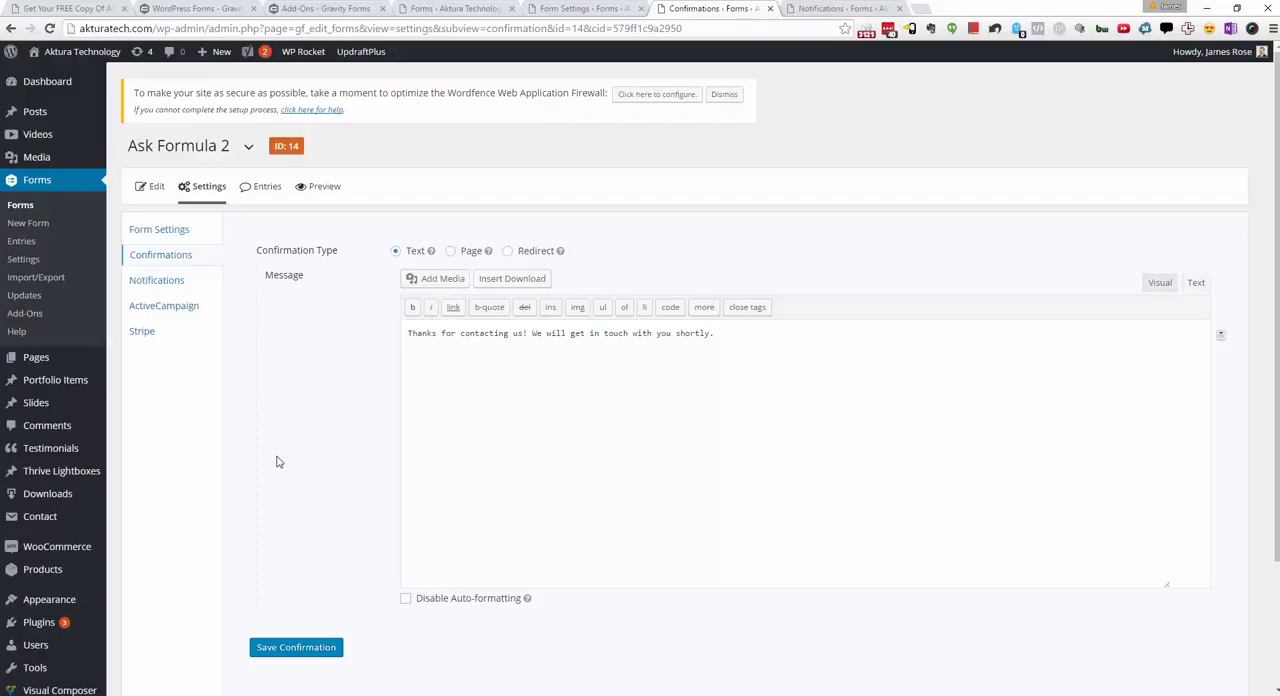
Step: Look through the pages available for a Page confirmation, and set the confirmation type to Redirect
left_click(512, 252)
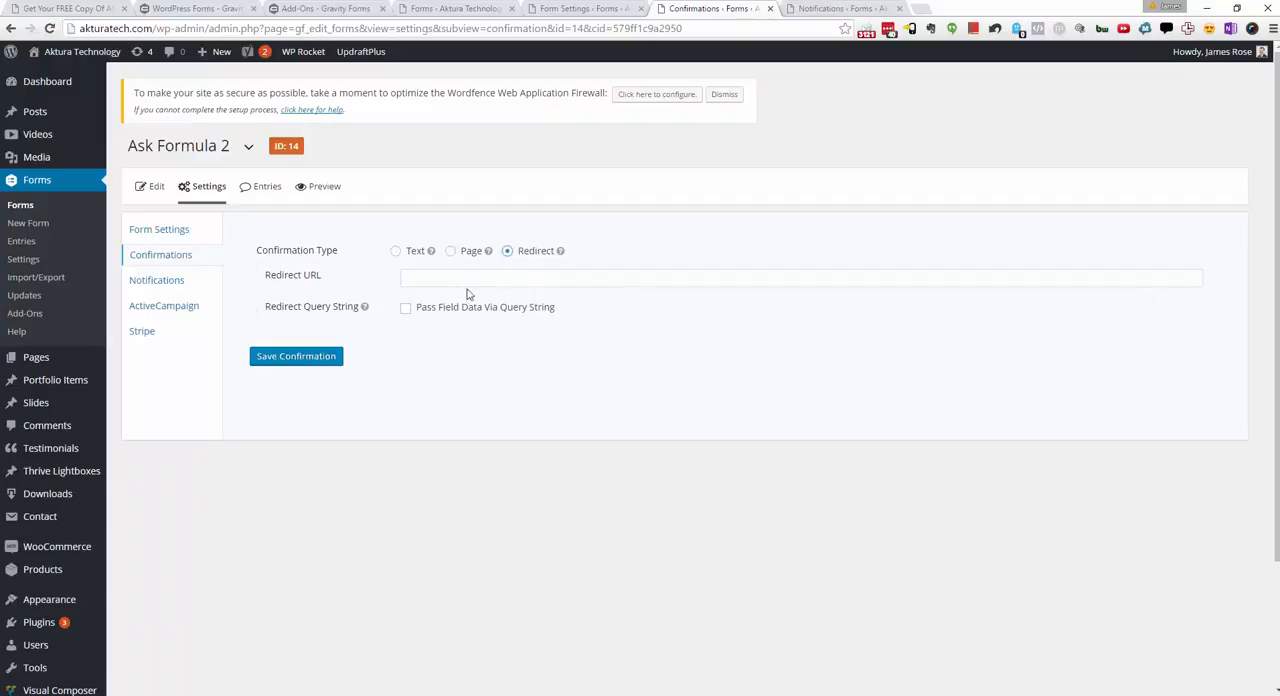
left_click(451, 251)
left_click(500, 280)
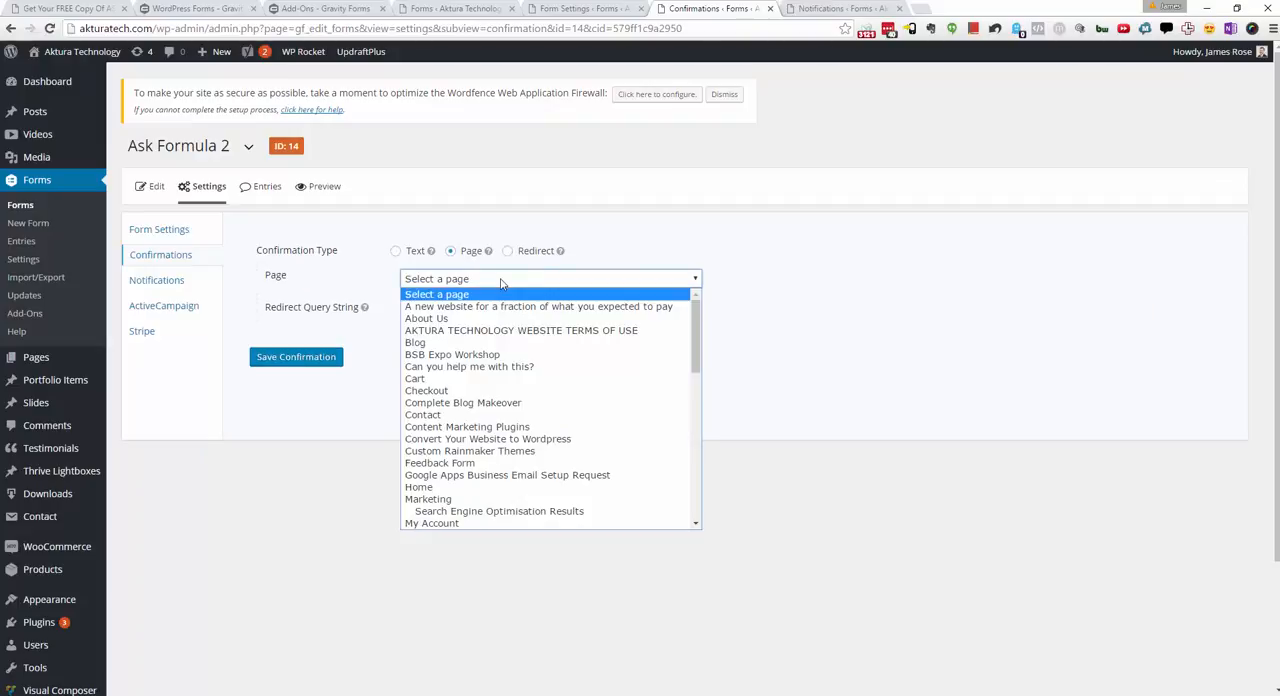
left_click(500, 252)
left_click(508, 252)
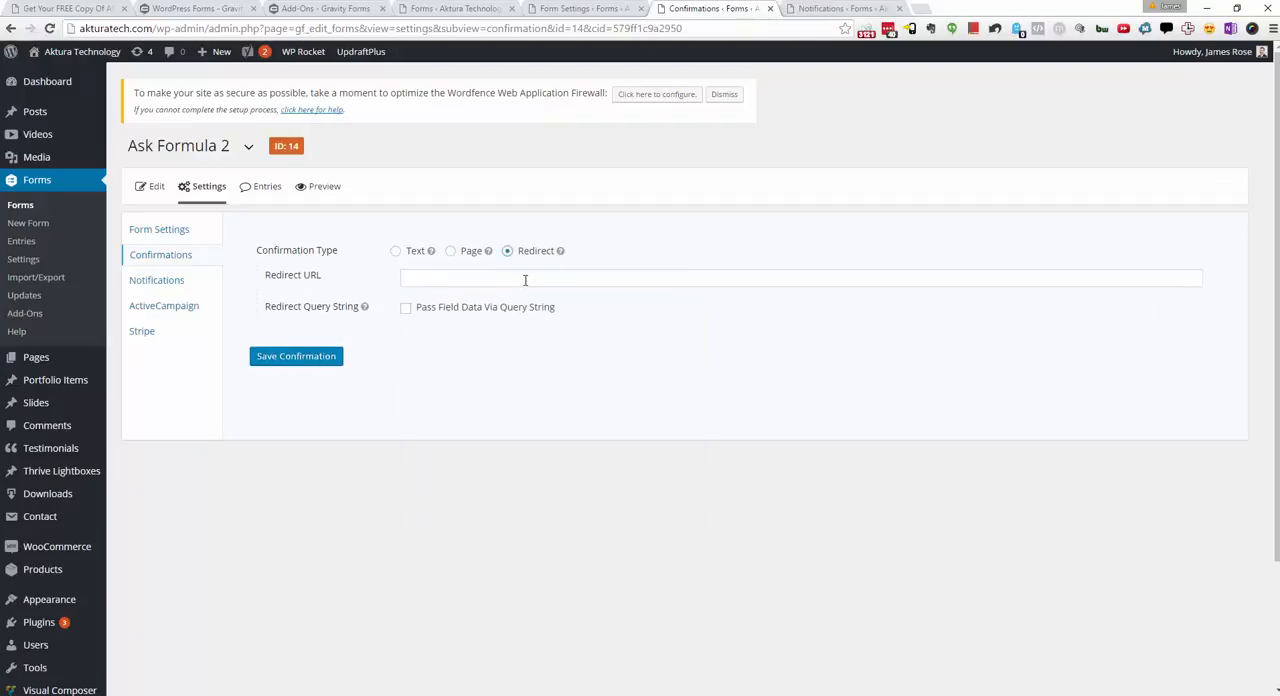
Step: Go to the form's Notifications page and start a new notification
left_click(525, 280)
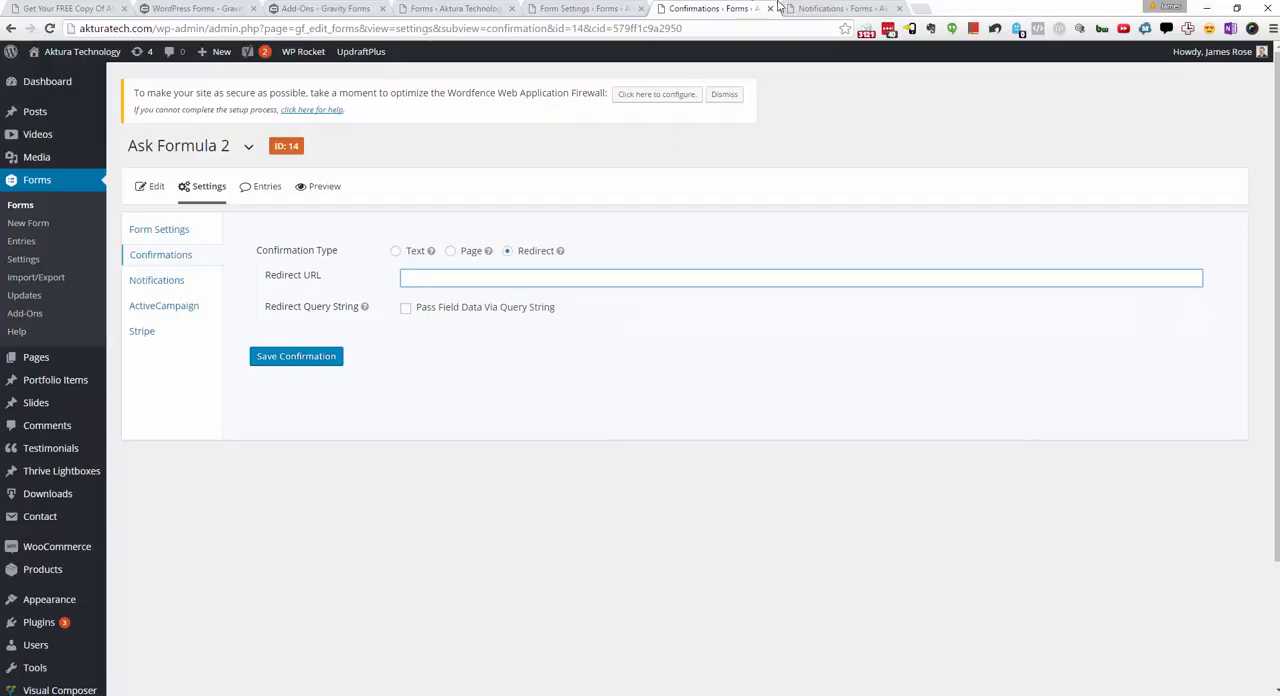
left_click(810, 8)
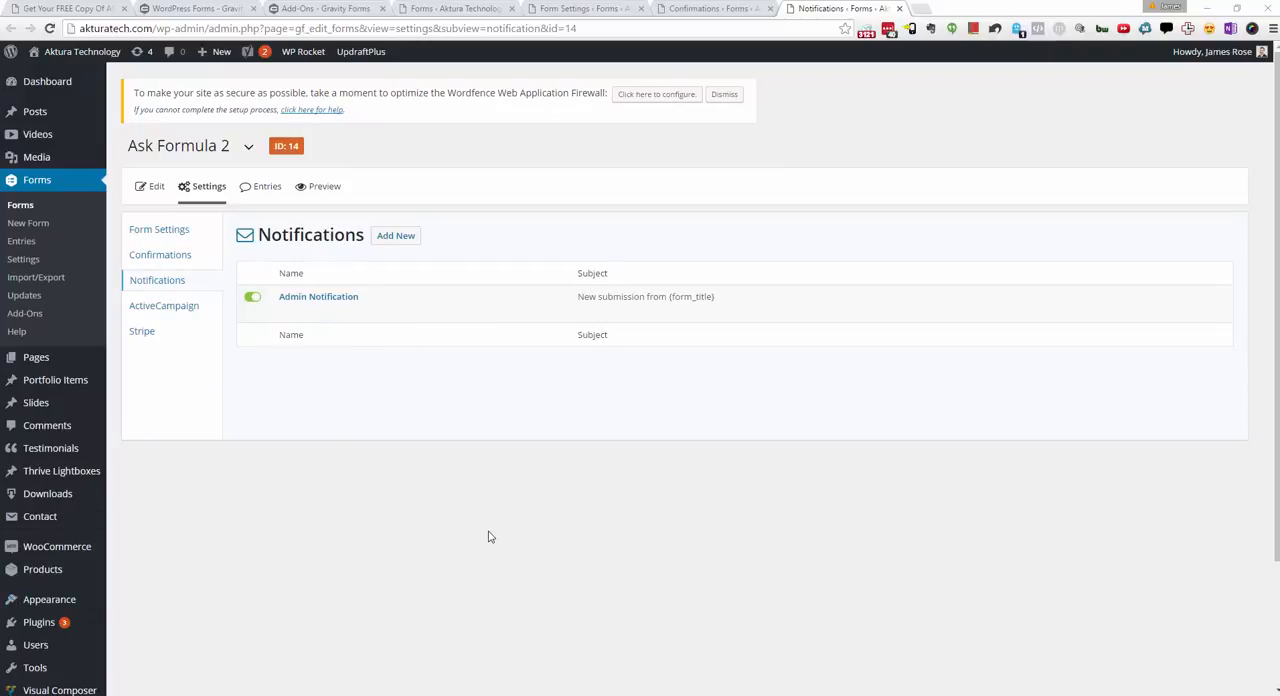
mouse_move(360, 300)
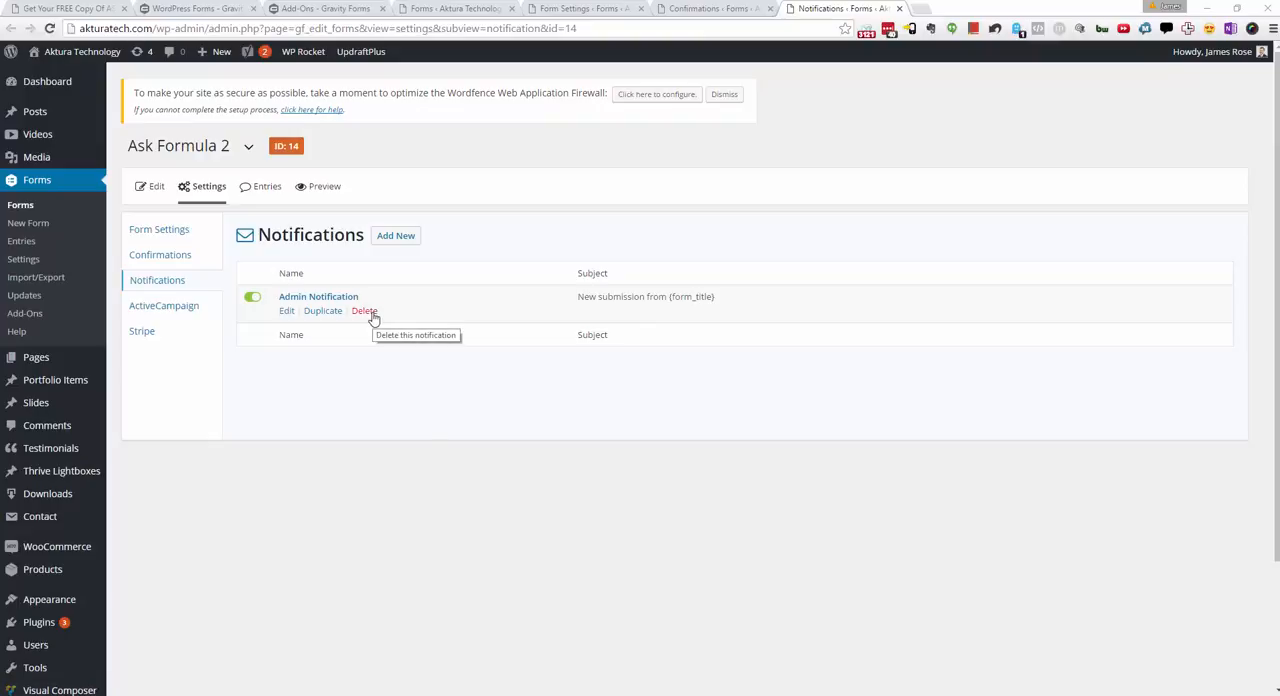
left_click(398, 237)
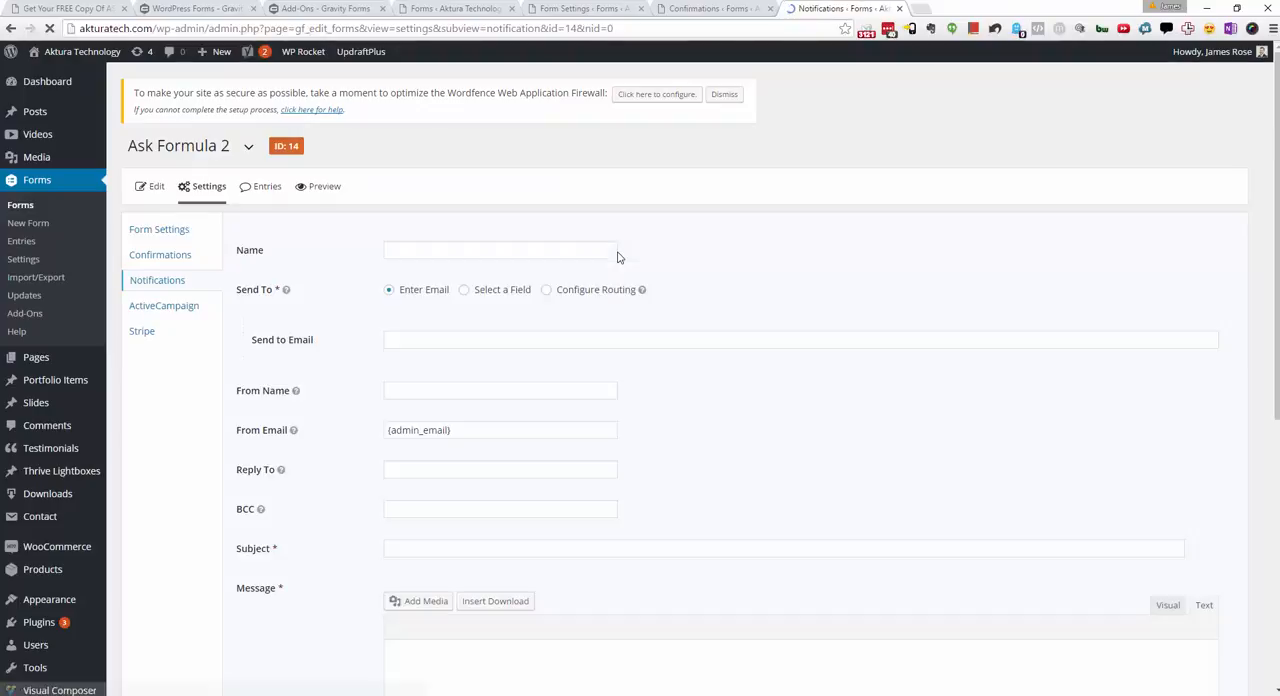
Step: Set the new notification to send to the form's Email field, and examine its From Email setting
left_click(531, 345)
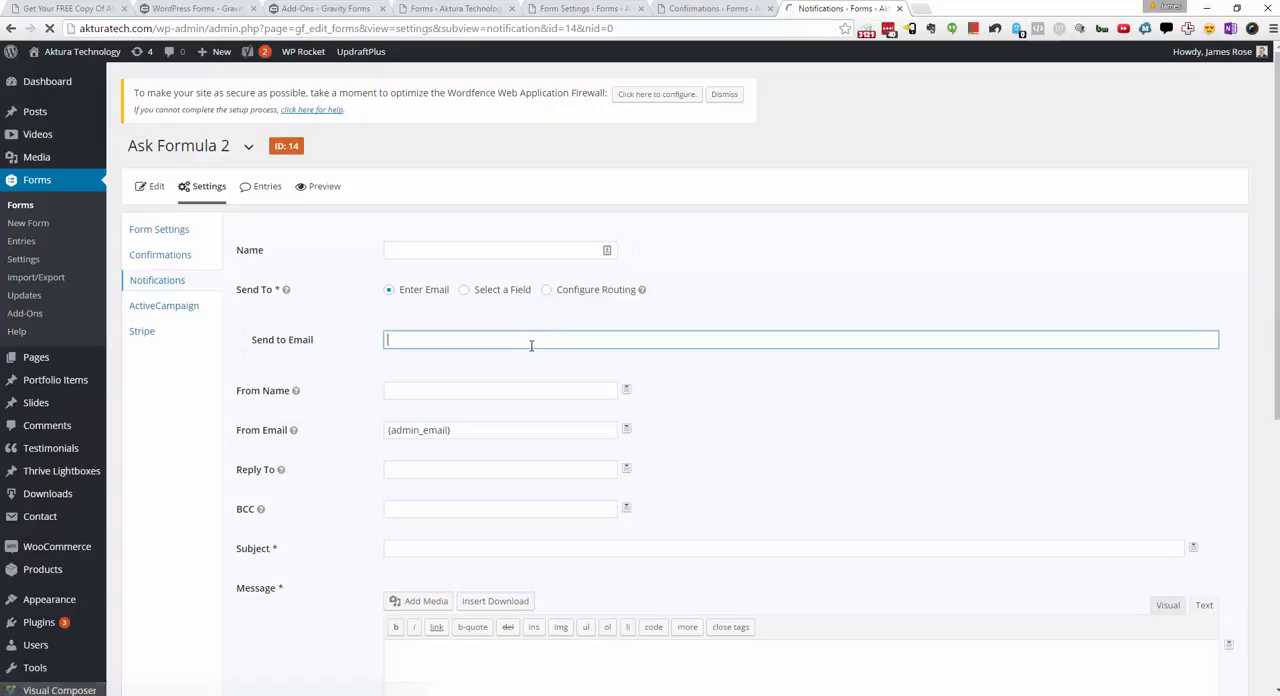
left_click(509, 294)
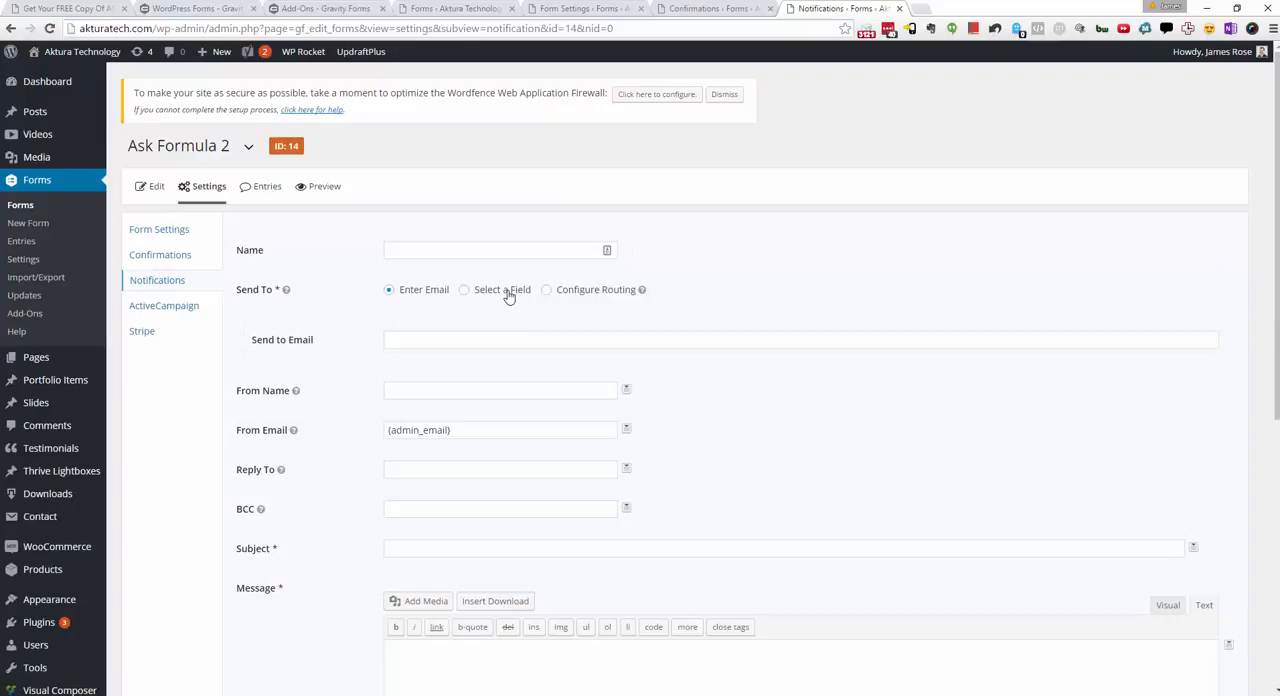
left_click(462, 344)
left_click(453, 368)
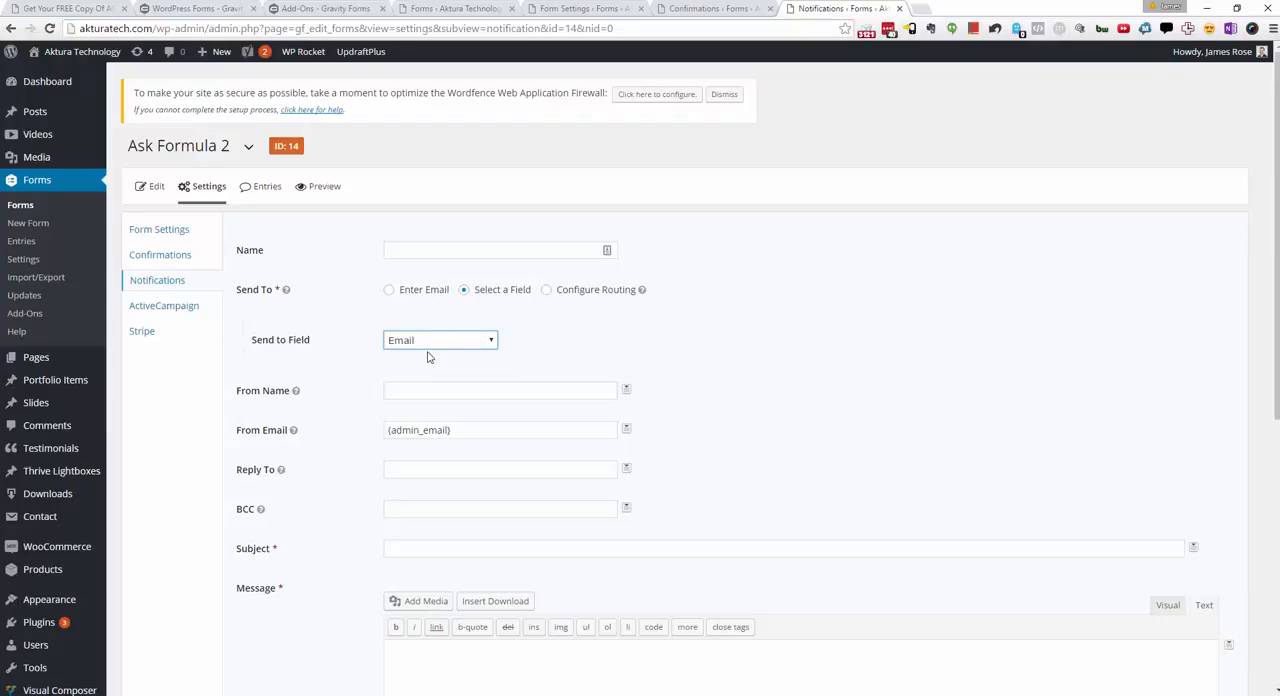
left_click_drag(488, 436, 382, 416)
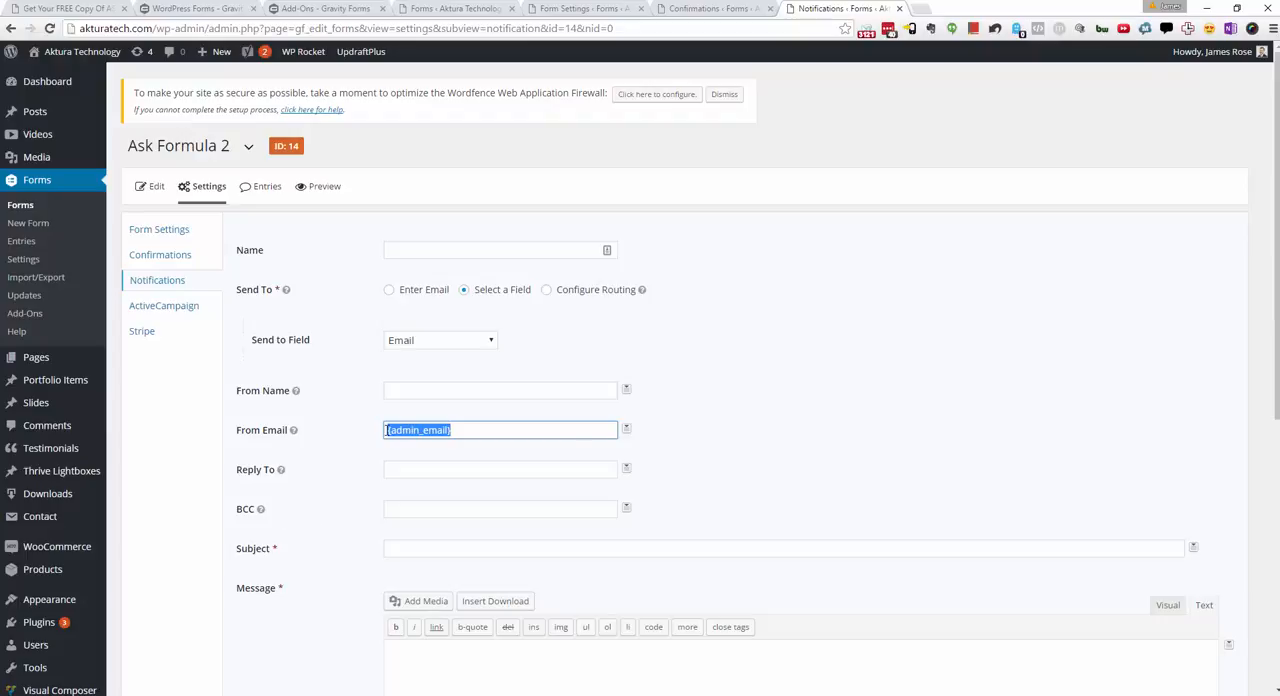
Step: Add a new ActiveCampaign feed for the form, named "Ask Formula Feed", using the Main list
left_click(176, 306)
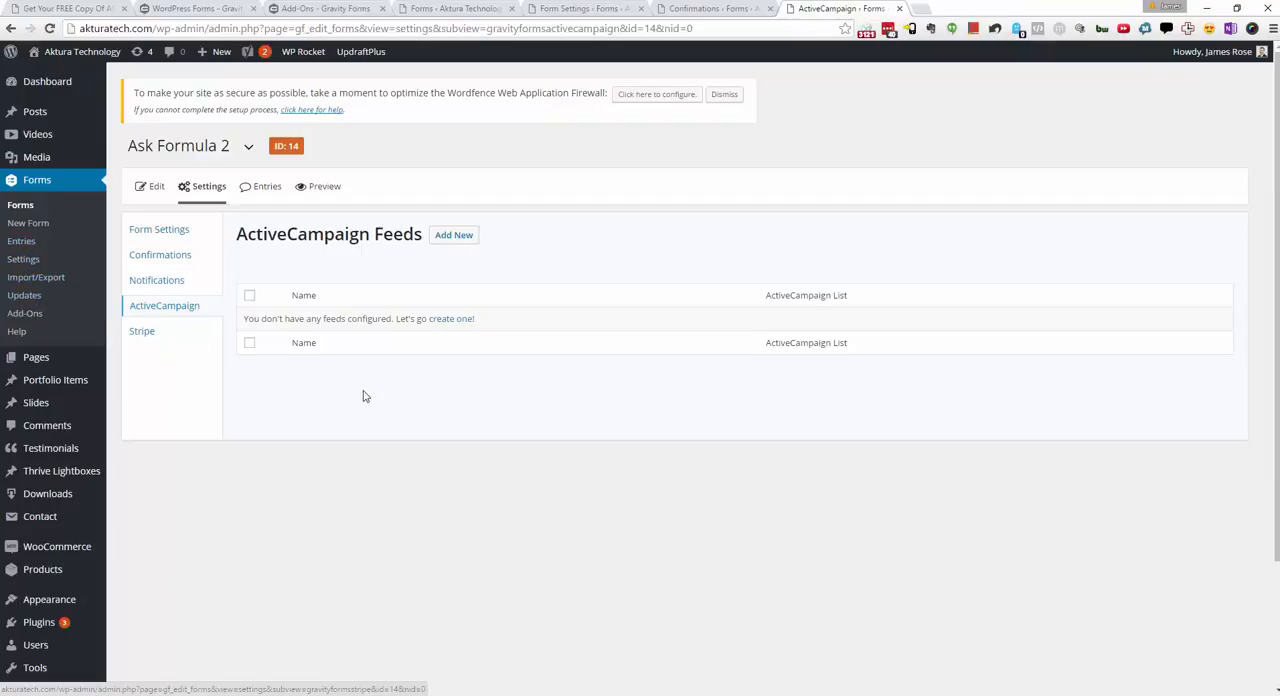
left_click(451, 237)
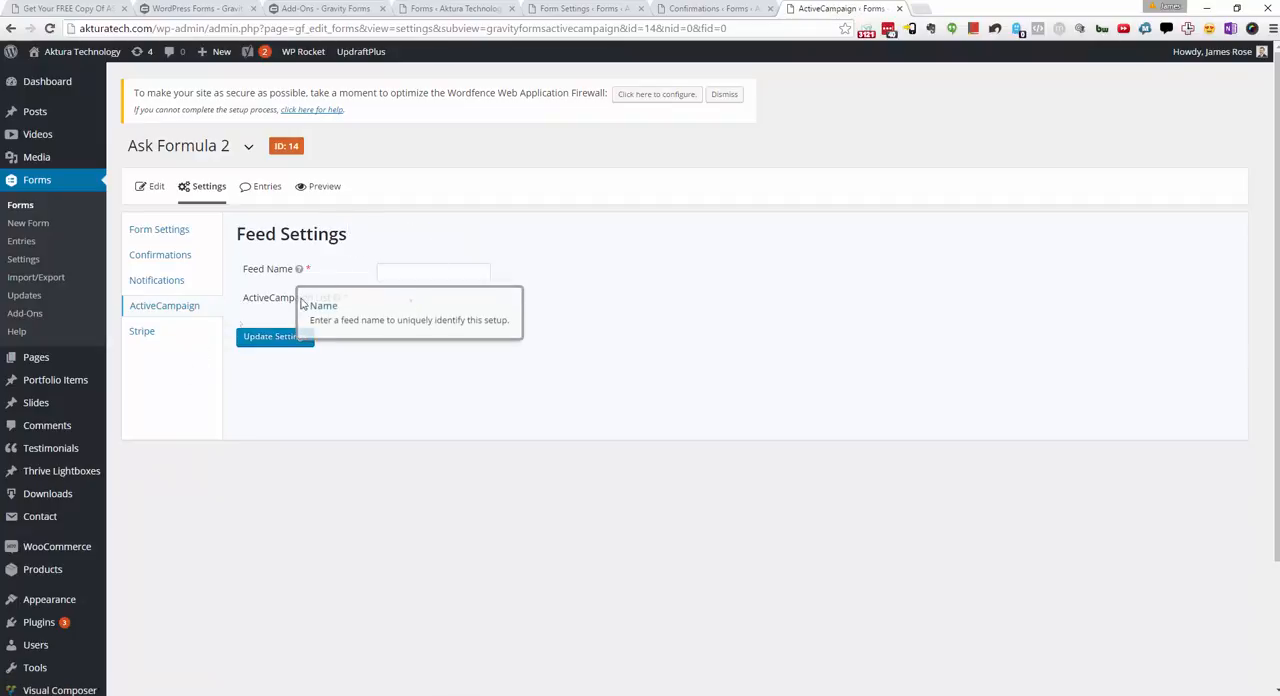
left_click(421, 271)
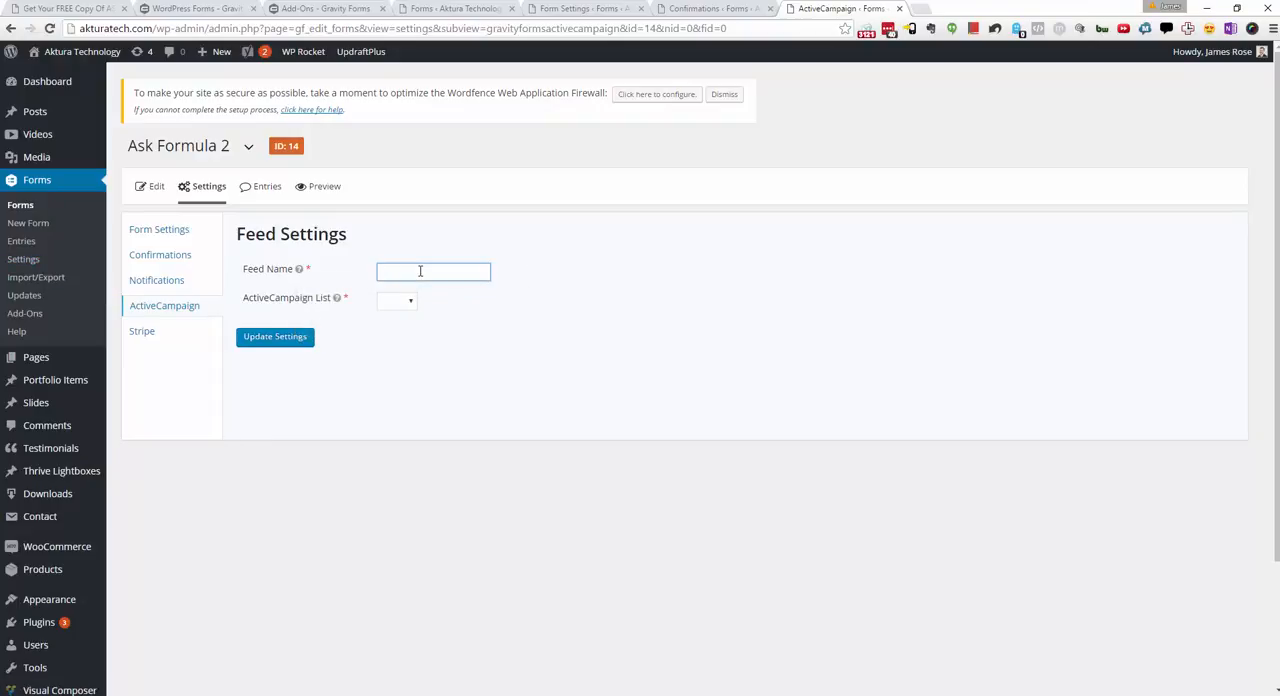
type("Ask Formula Feed")
left_click(408, 303)
left_click(398, 328)
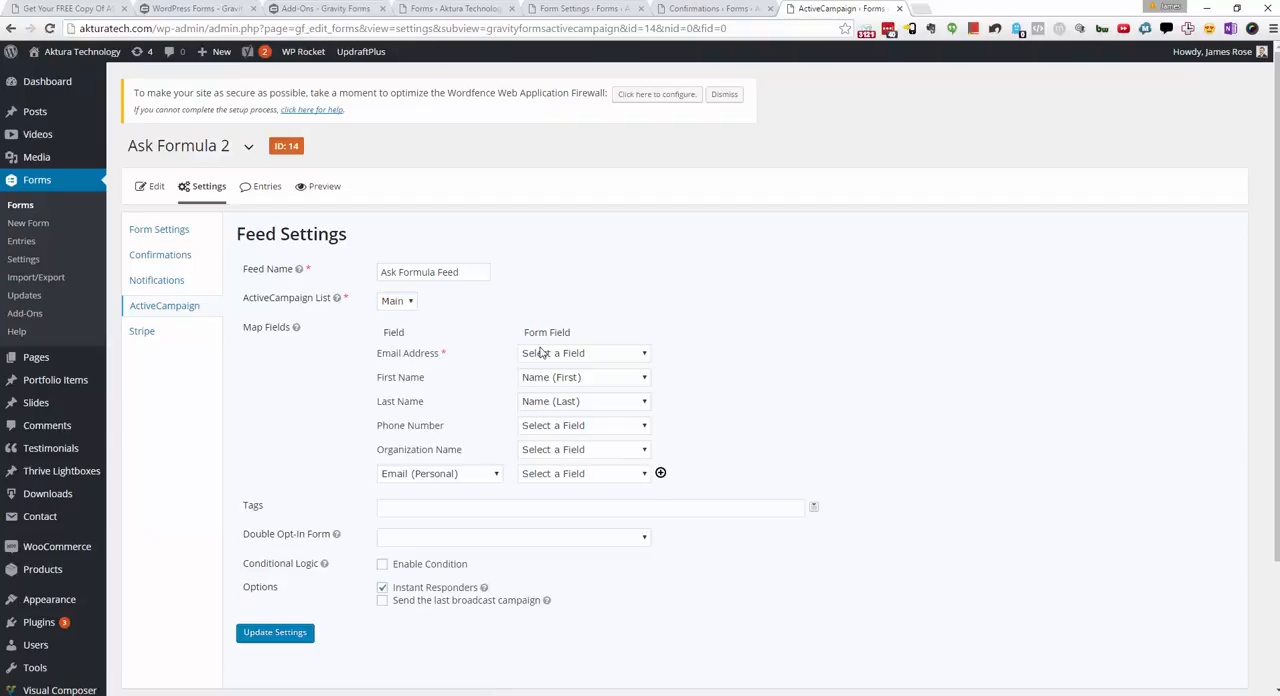
Step: Map the feed's Email Address to the form's Email field, and look through the form fields available for the extra mapping
left_click(612, 358)
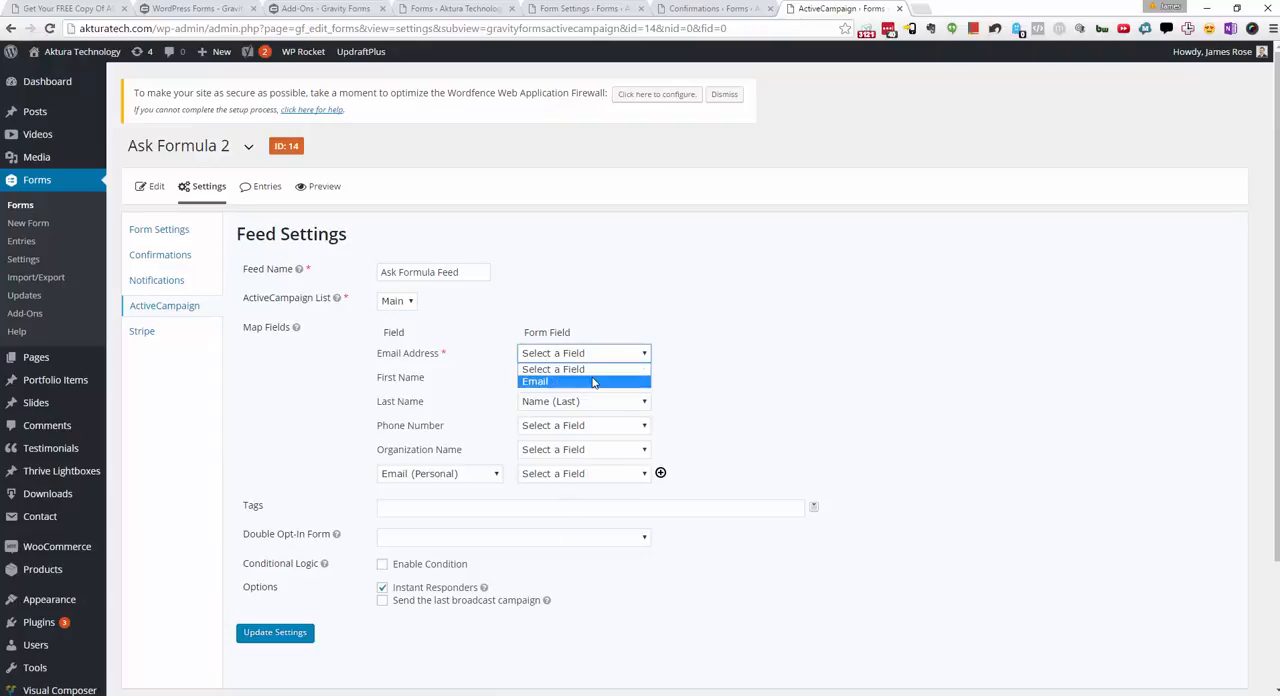
left_click(597, 376)
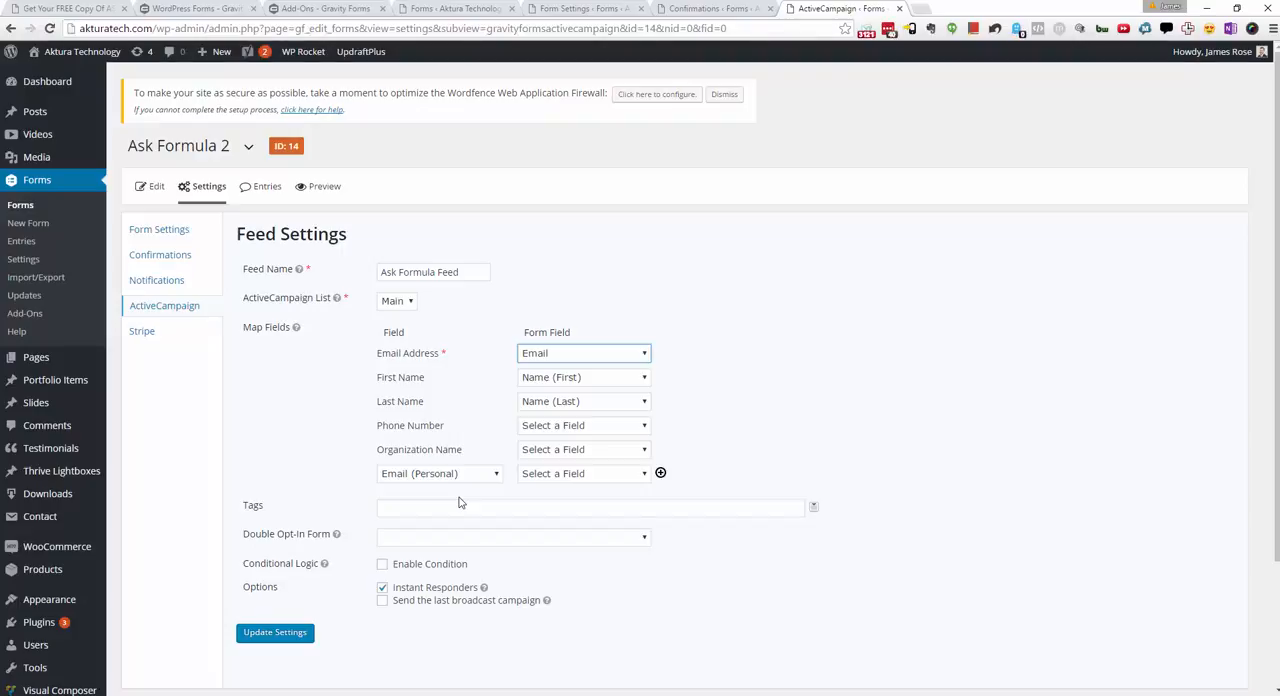
left_click(612, 475)
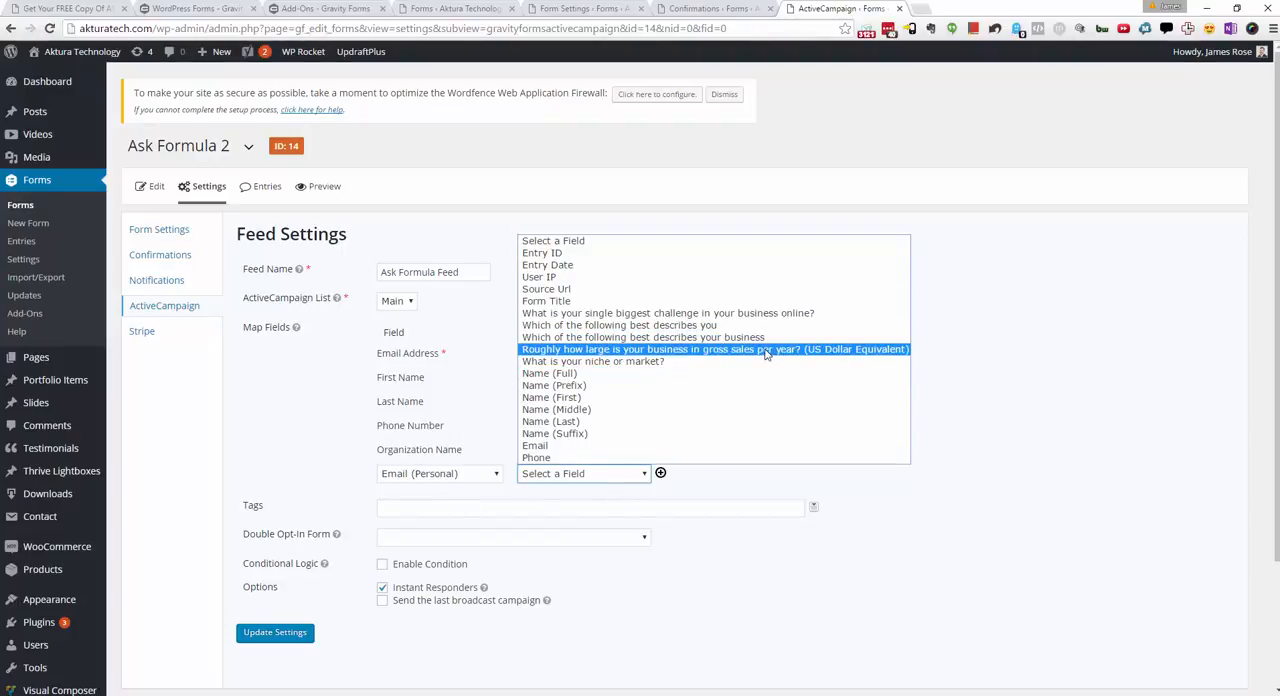
left_click(300, 442)
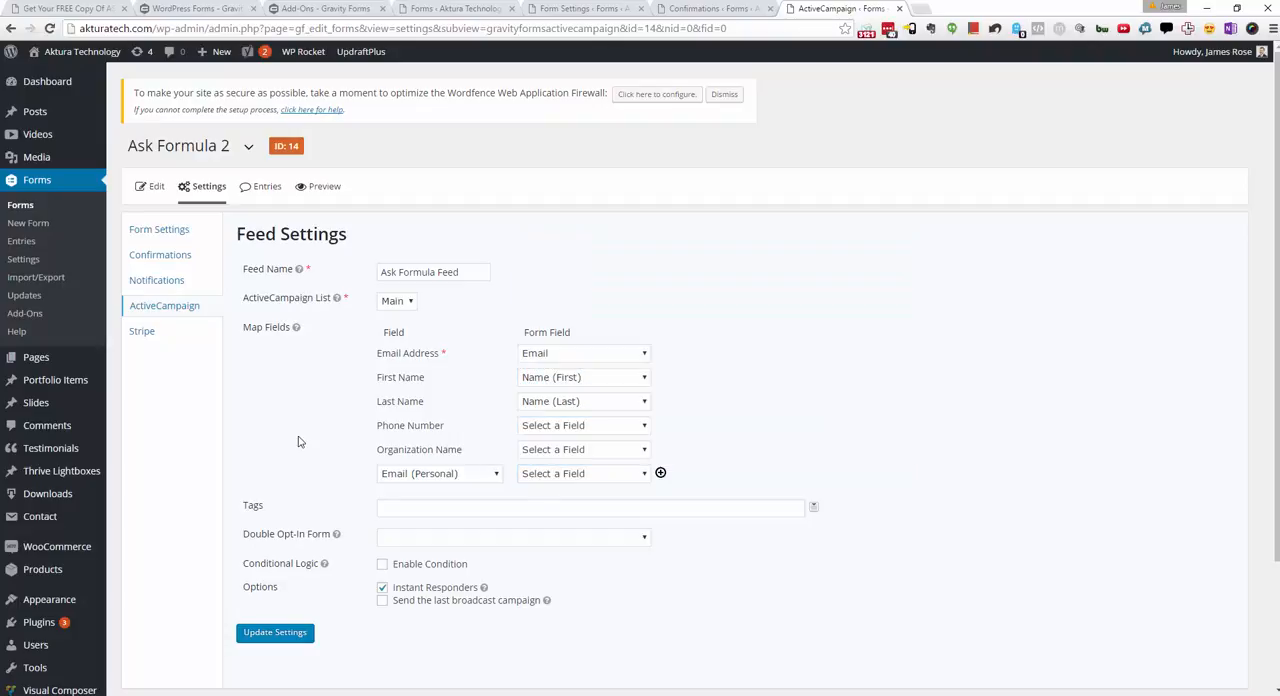
Step: Give the feed's contacts the tag "Lead: Deep Dive Survey" and review the remaining feed options
left_click(462, 503)
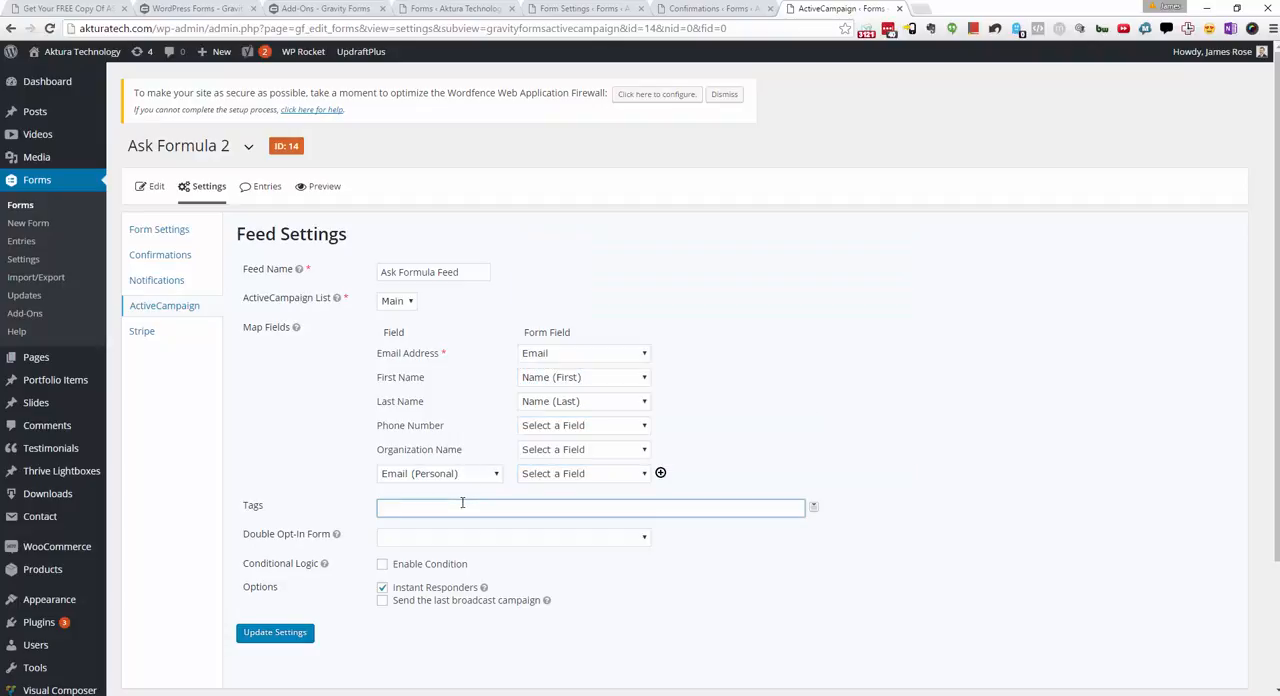
type("Lead: Deep Dive Survey")
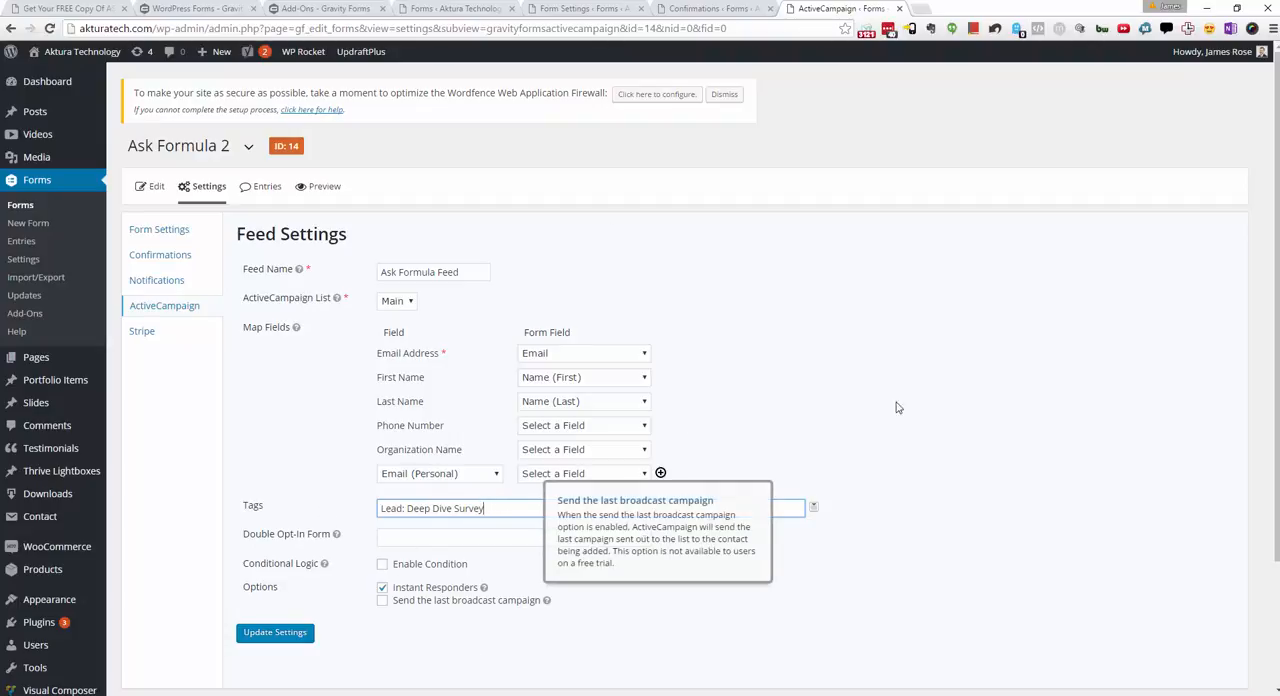
scroll(900, 407, "down", 2)
scroll(817, 372, "up", 2)
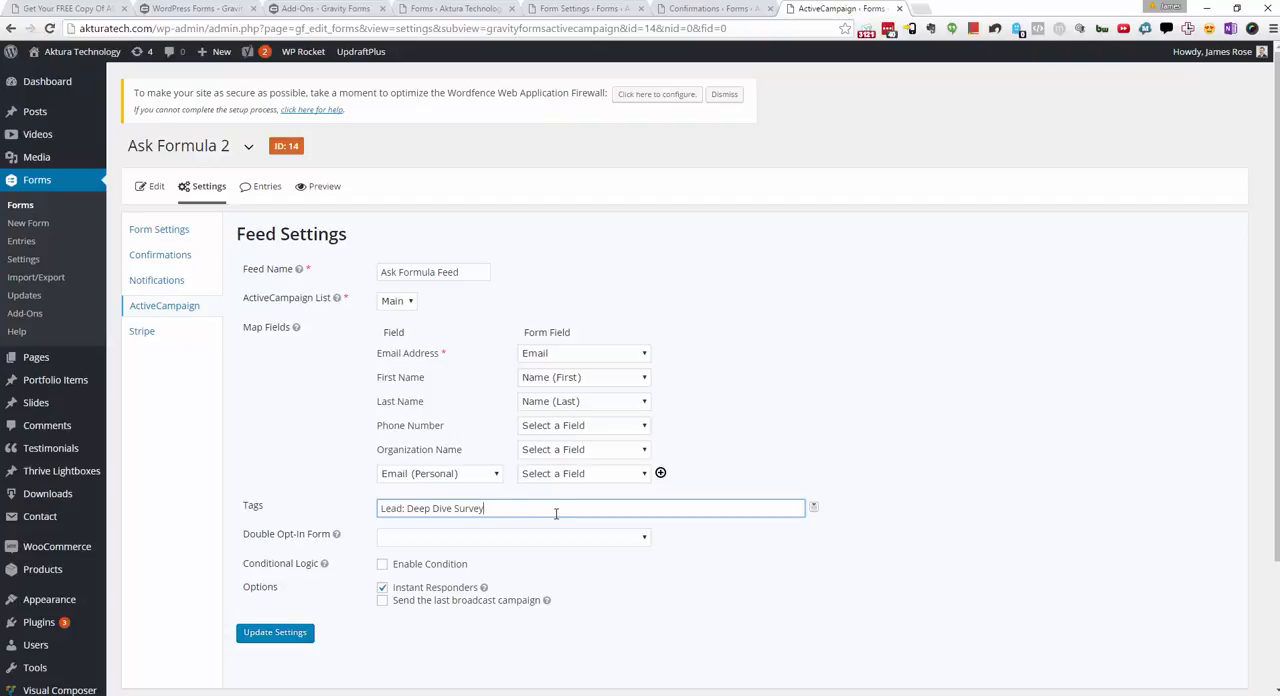
Step: Check the survey questions in the form editor, and enable conditional logic on the ActiveCampaign feed
left_click(441, 12)
scroll(283, 491, "down", 4)
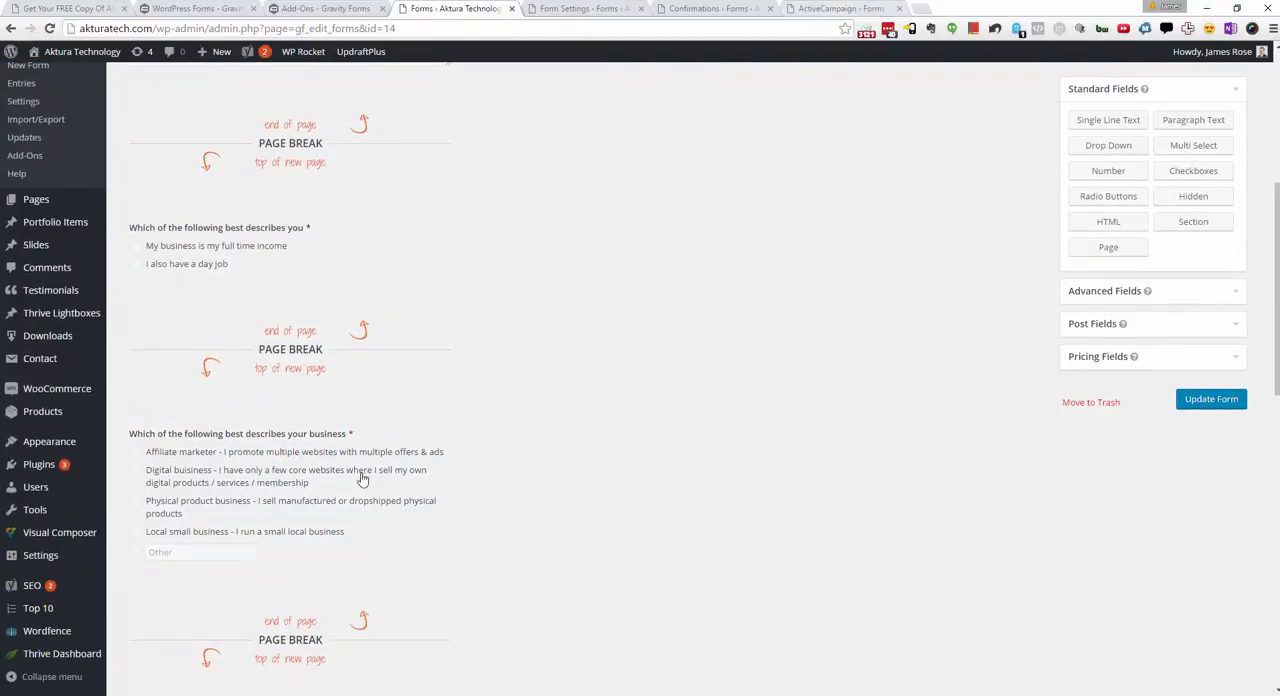
left_click(862, 8)
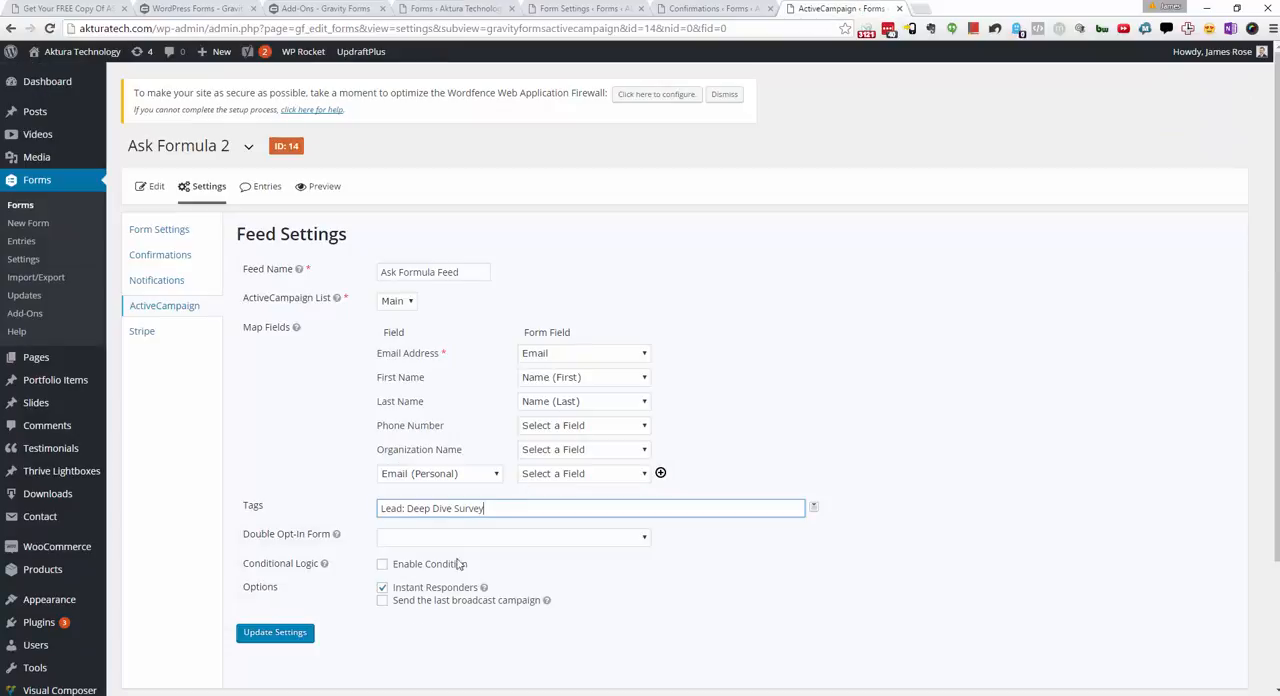
left_click(384, 566)
scroll(400, 560, "down", 1)
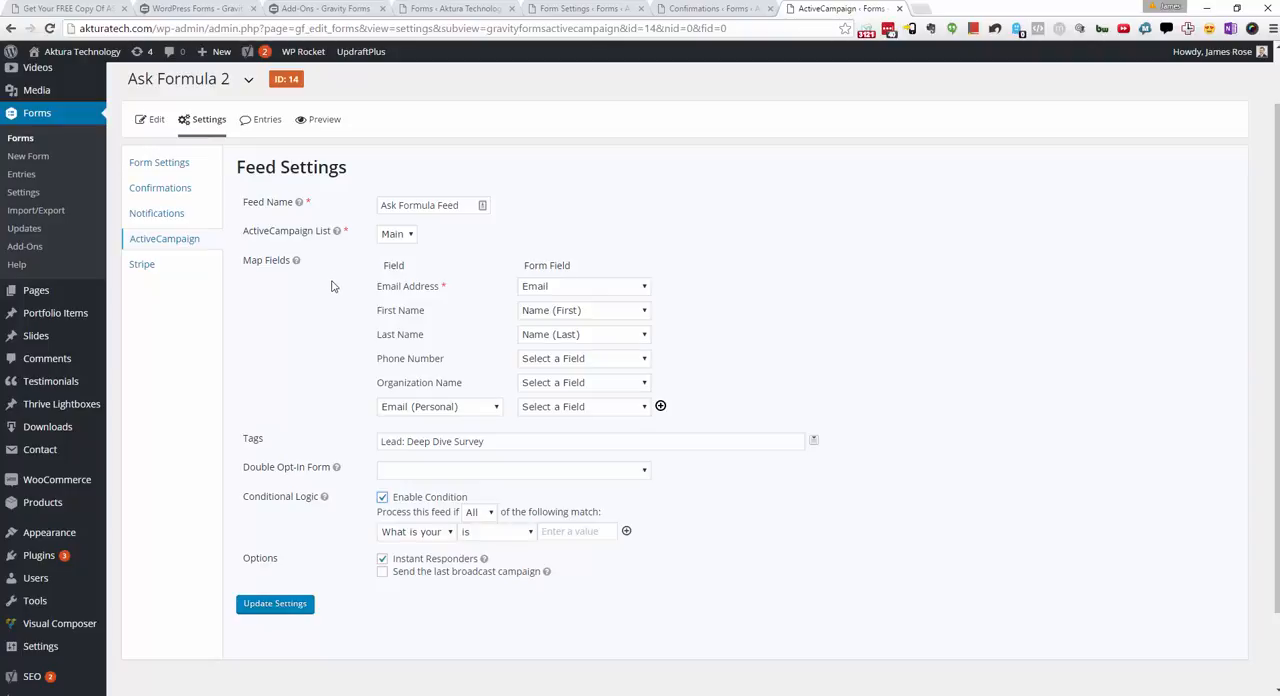
Step: Create a new page in a separate browser tab and title it "Can you please help me out with this?"
mouse_move(85, 296)
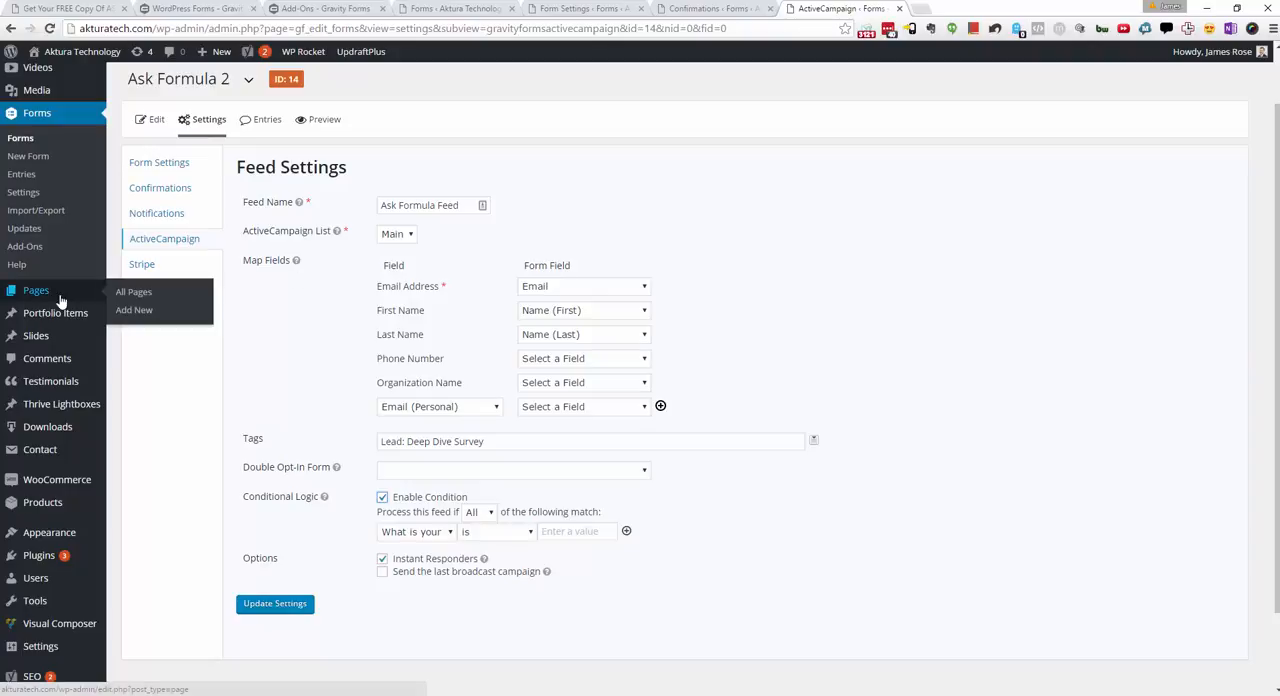
right_click(143, 320)
left_click(175, 322)
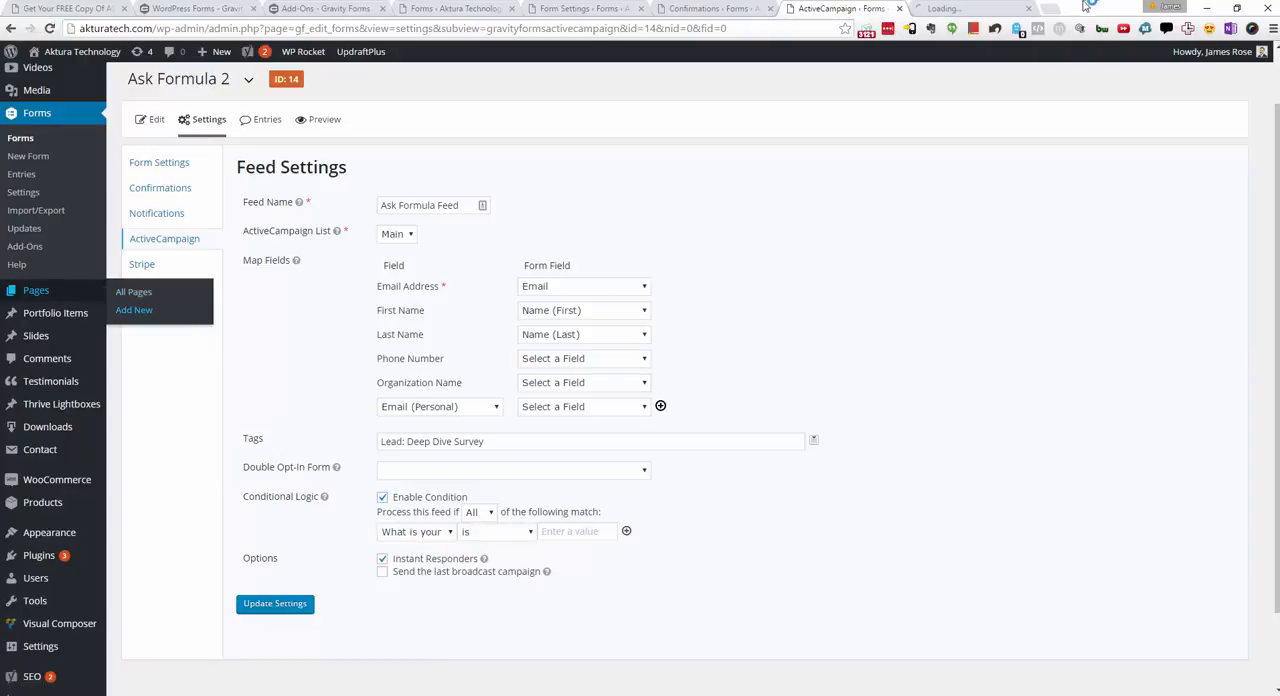
left_click(950, 10)
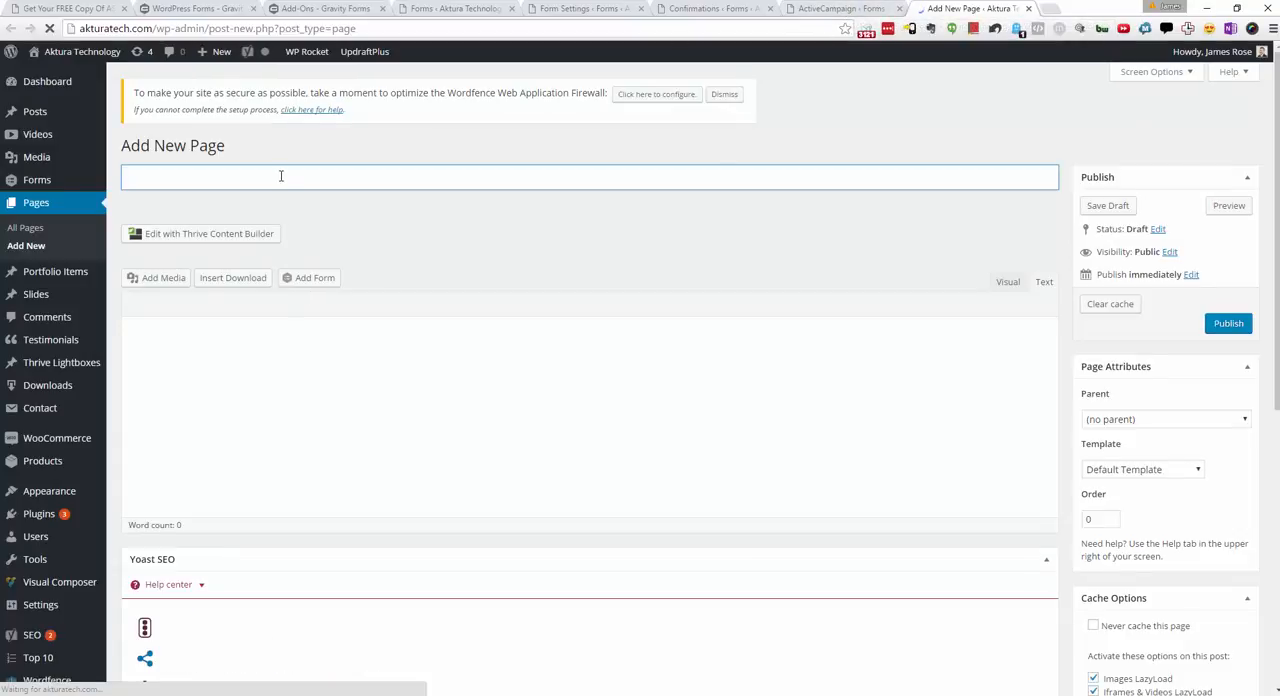
left_click(281, 176)
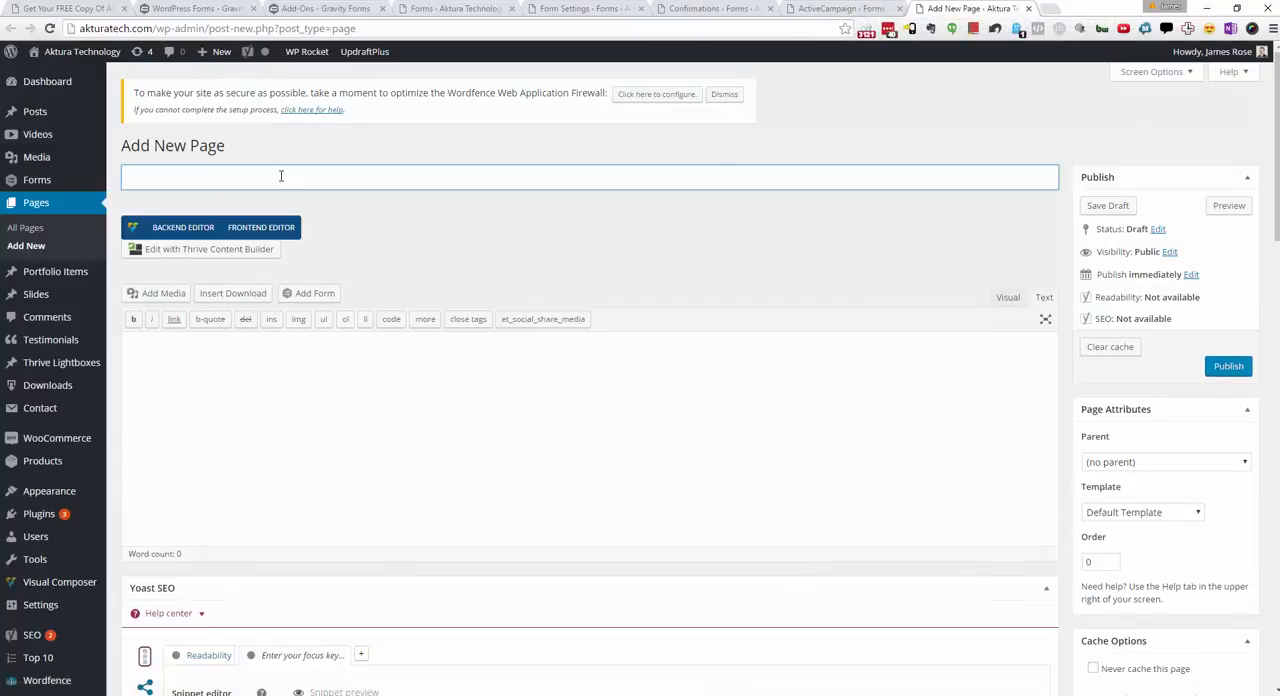
type("Can you ")
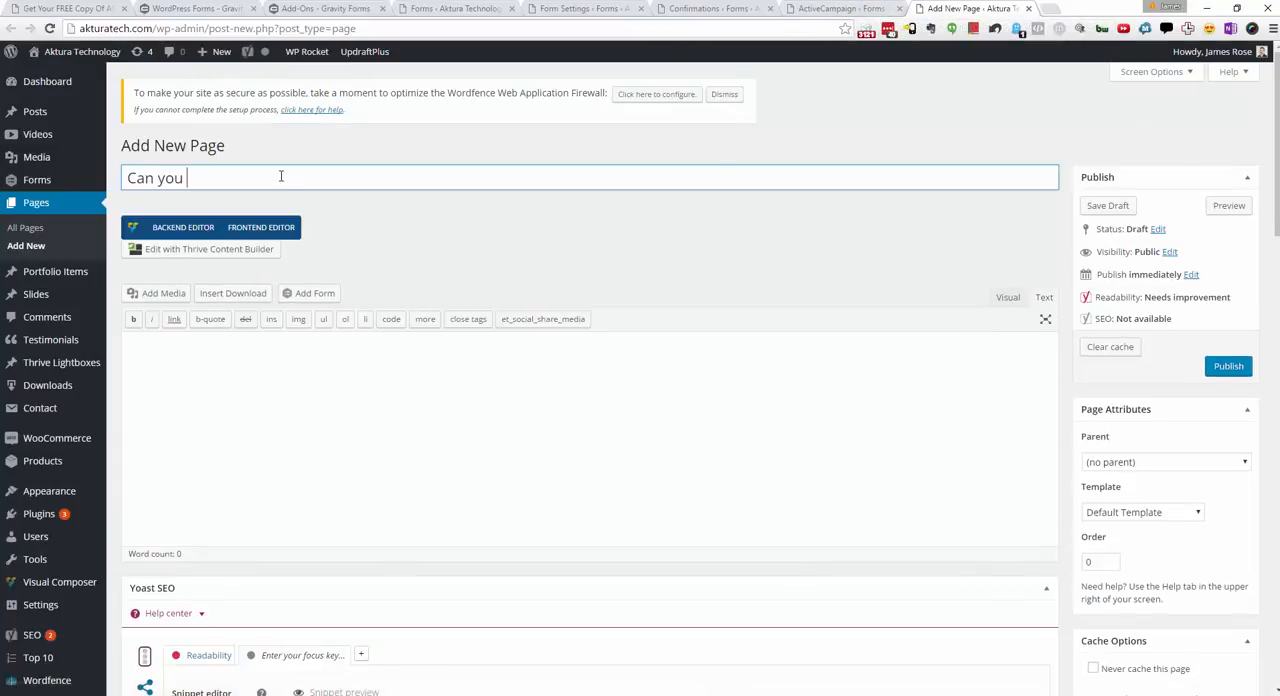
type("please help me out with this?")
Step: Insert the Ask Formula 2 form into the page body with its form title and description display turned off
left_click(293, 373)
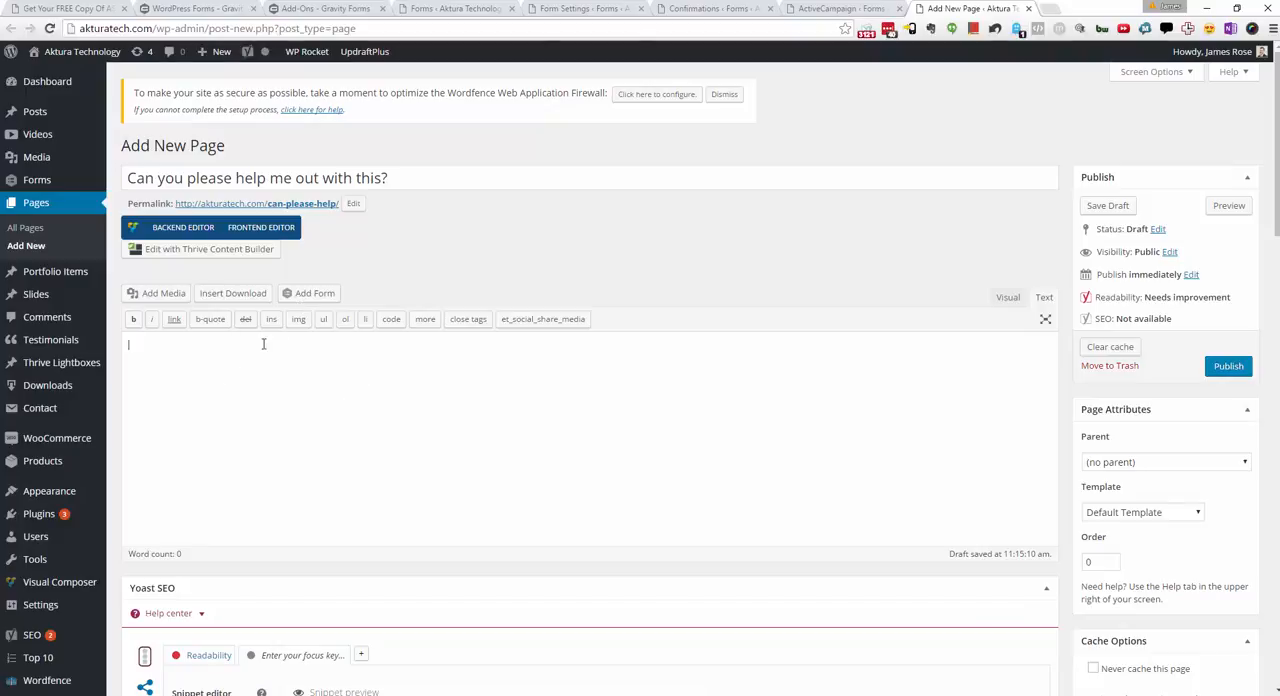
left_click(316, 293)
left_click(537, 179)
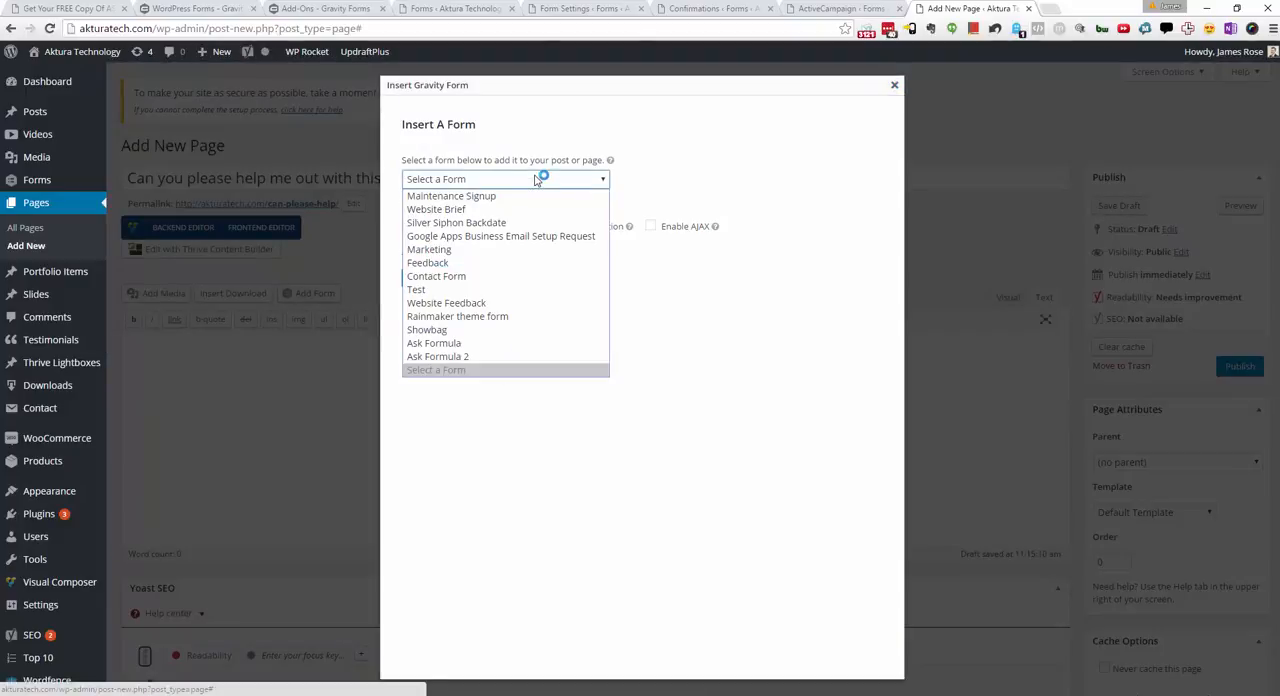
left_click(500, 356)
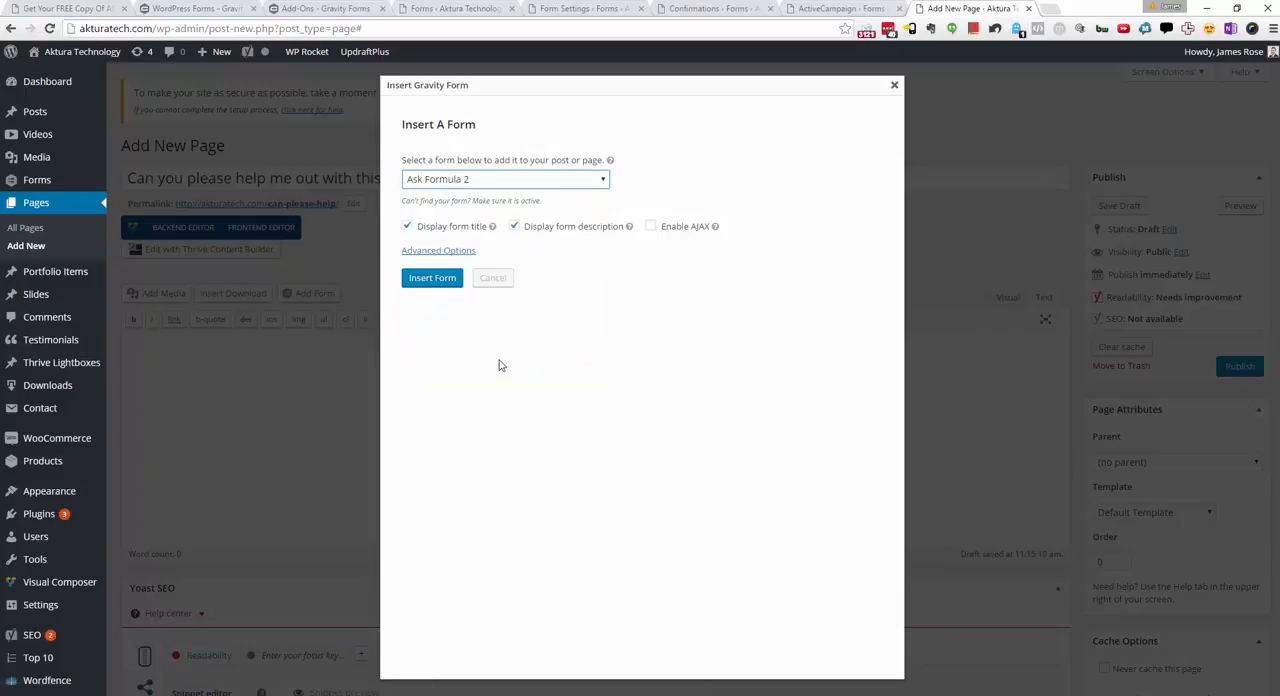
left_click(514, 227)
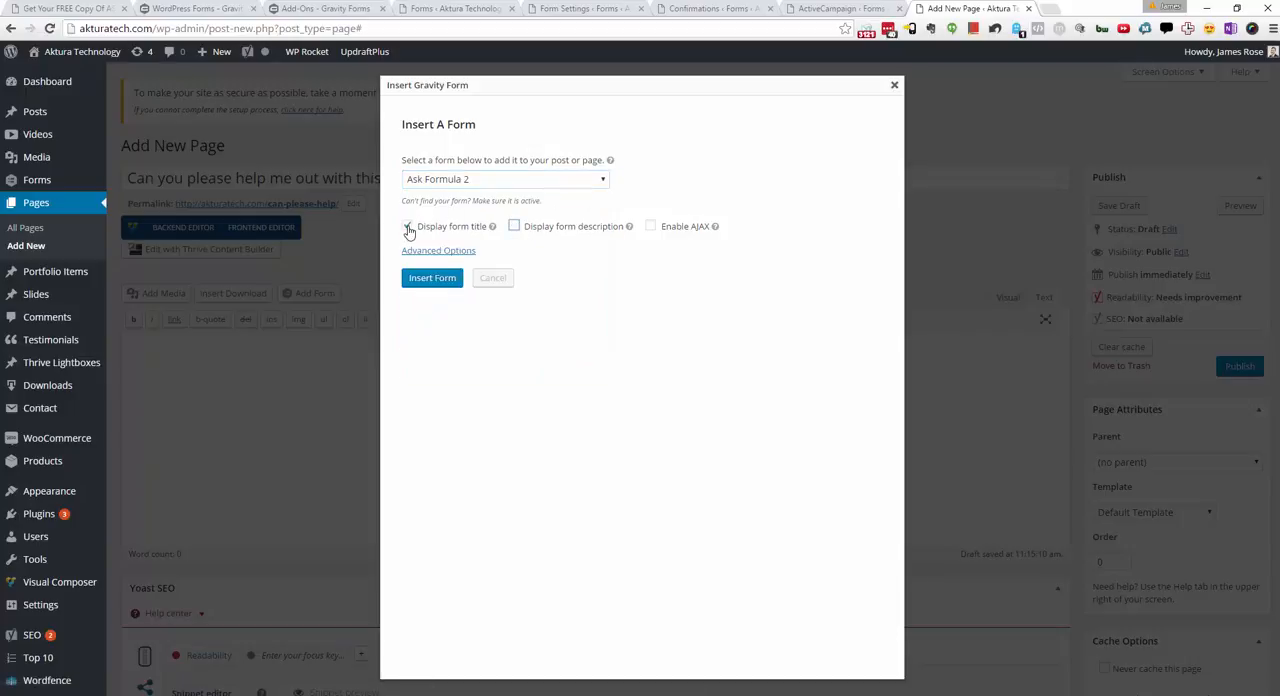
left_click(408, 227)
left_click(432, 278)
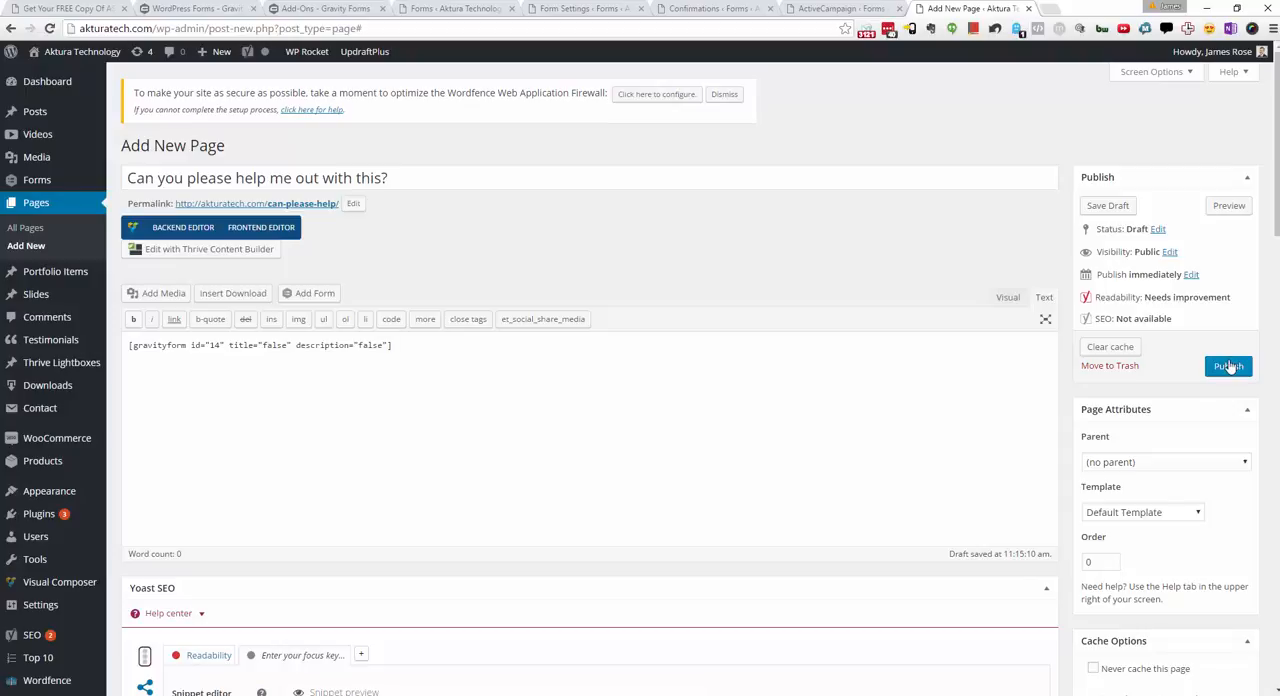
Step: Publish the page and view its live version in a new browser tab
left_click(1229, 367)
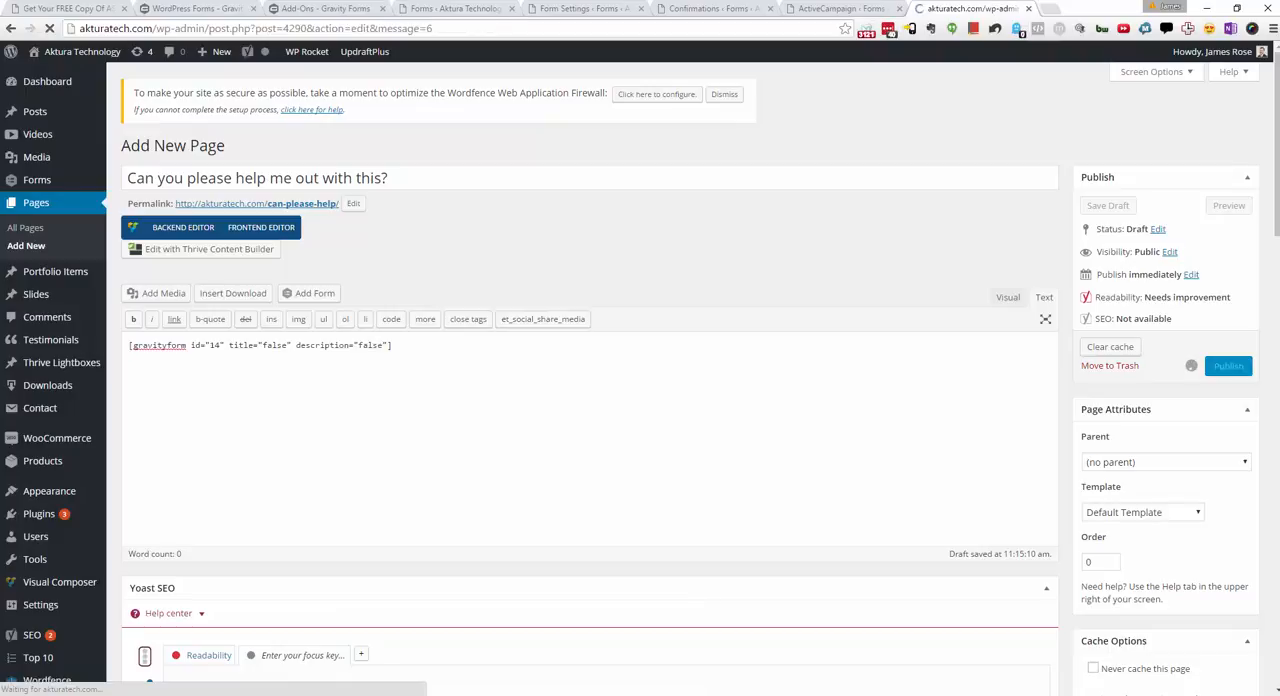
right_click(255, 248)
left_click(280, 260)
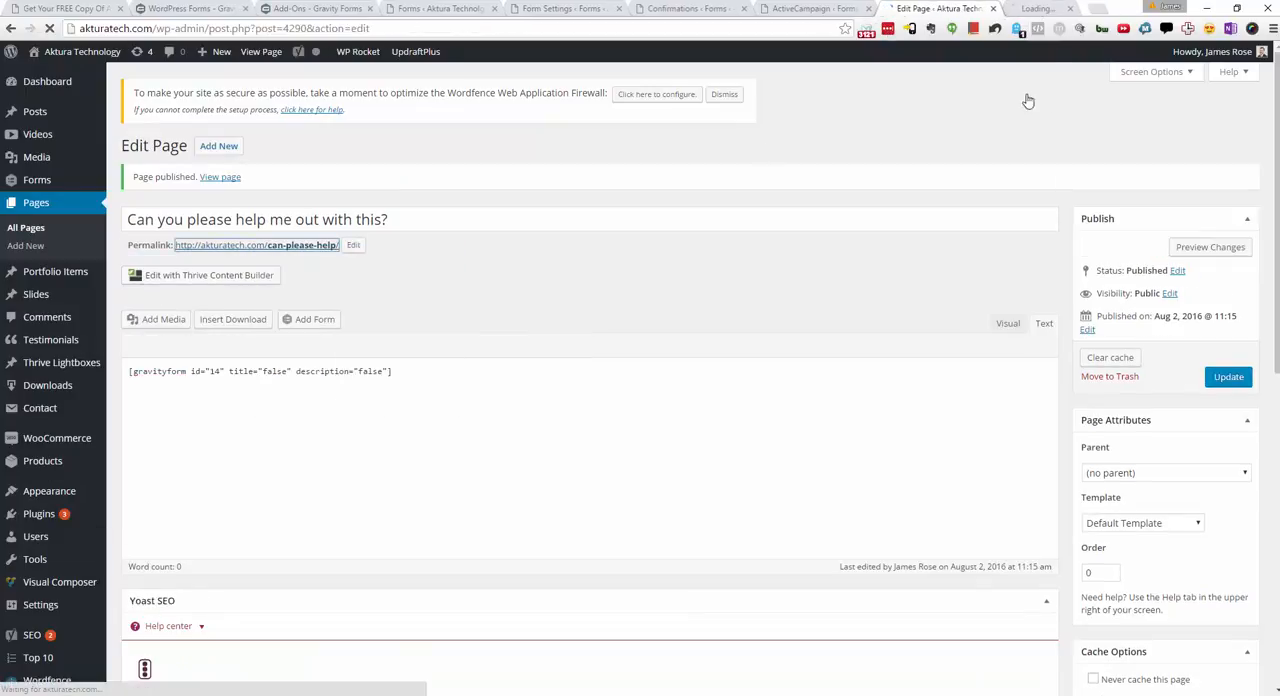
left_click(1063, 9)
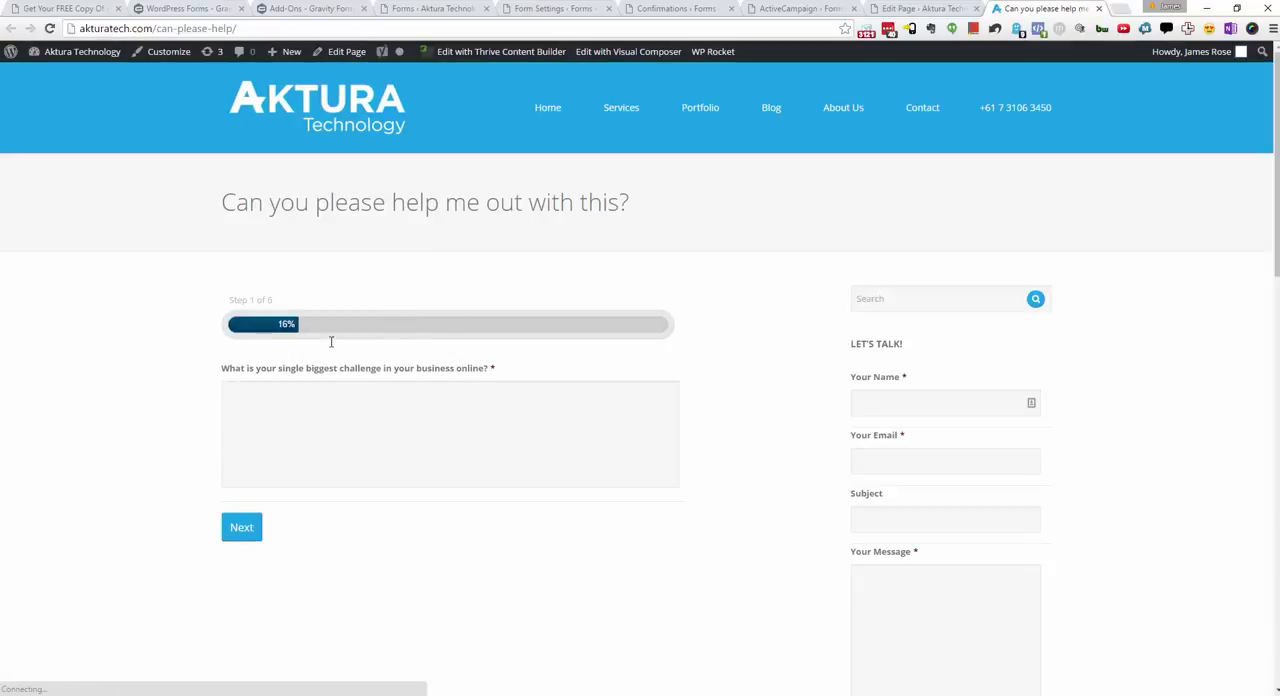
Step: Examine the live survey page and the Page Layout options in its page settings, returning to the live page
left_click(543, 424)
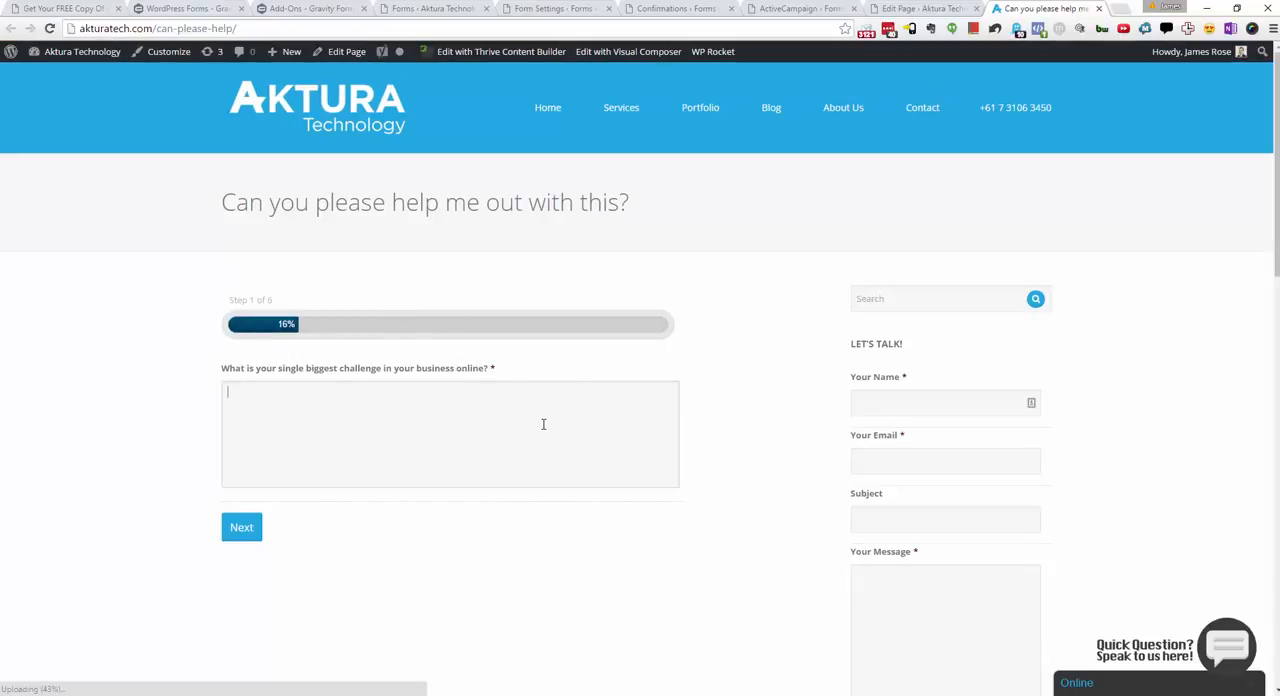
scroll(620, 412, "down", 3)
scroll(620, 412, "up", 3)
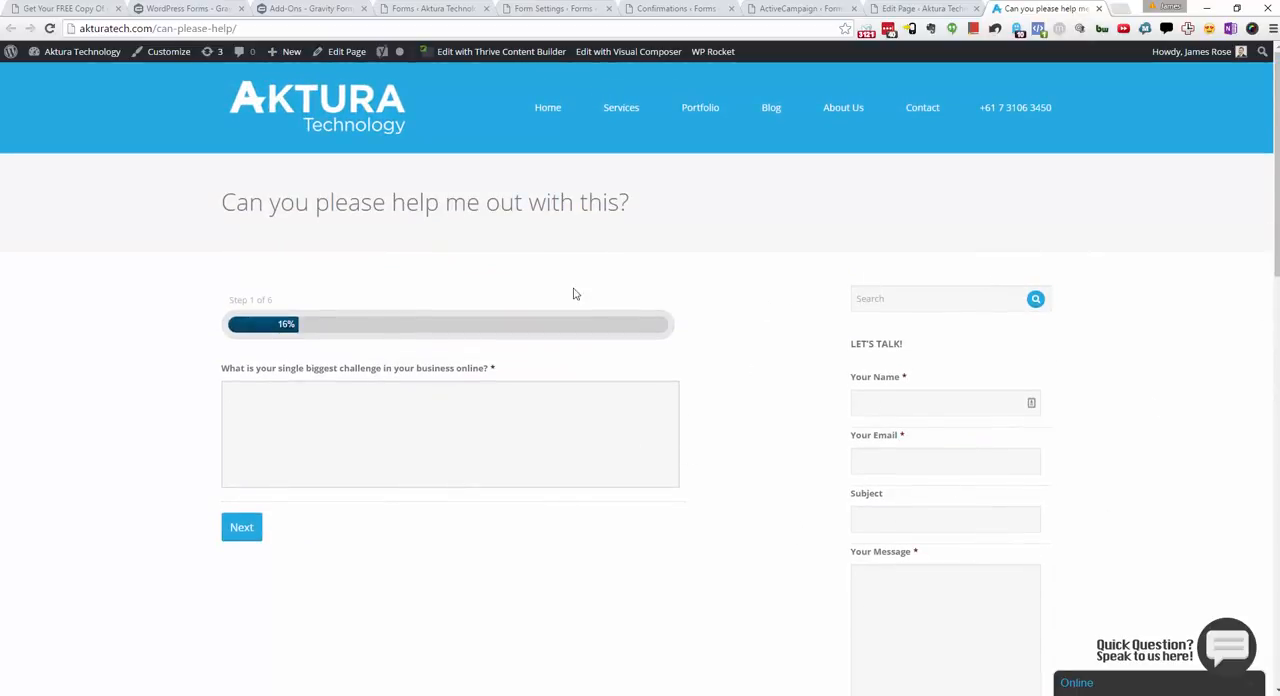
left_click(941, 8)
scroll(641, 452, "down", 15)
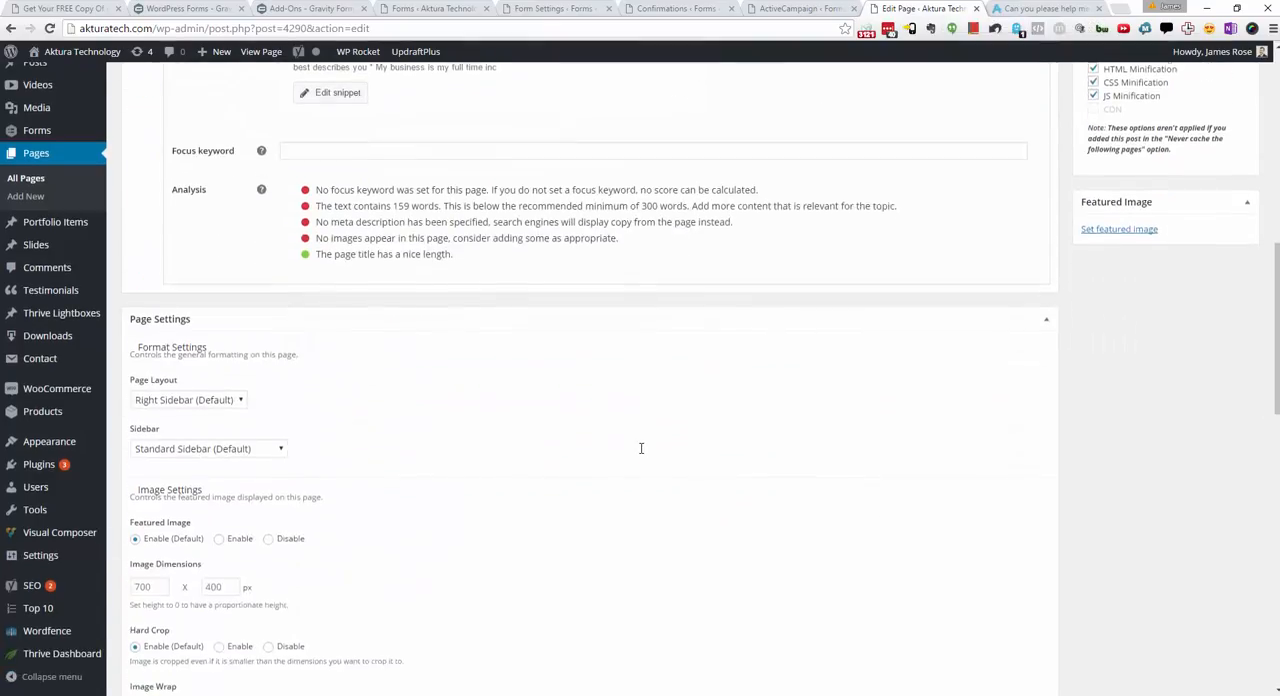
scroll(641, 452, "down", 1)
scroll(294, 309, "up", 7)
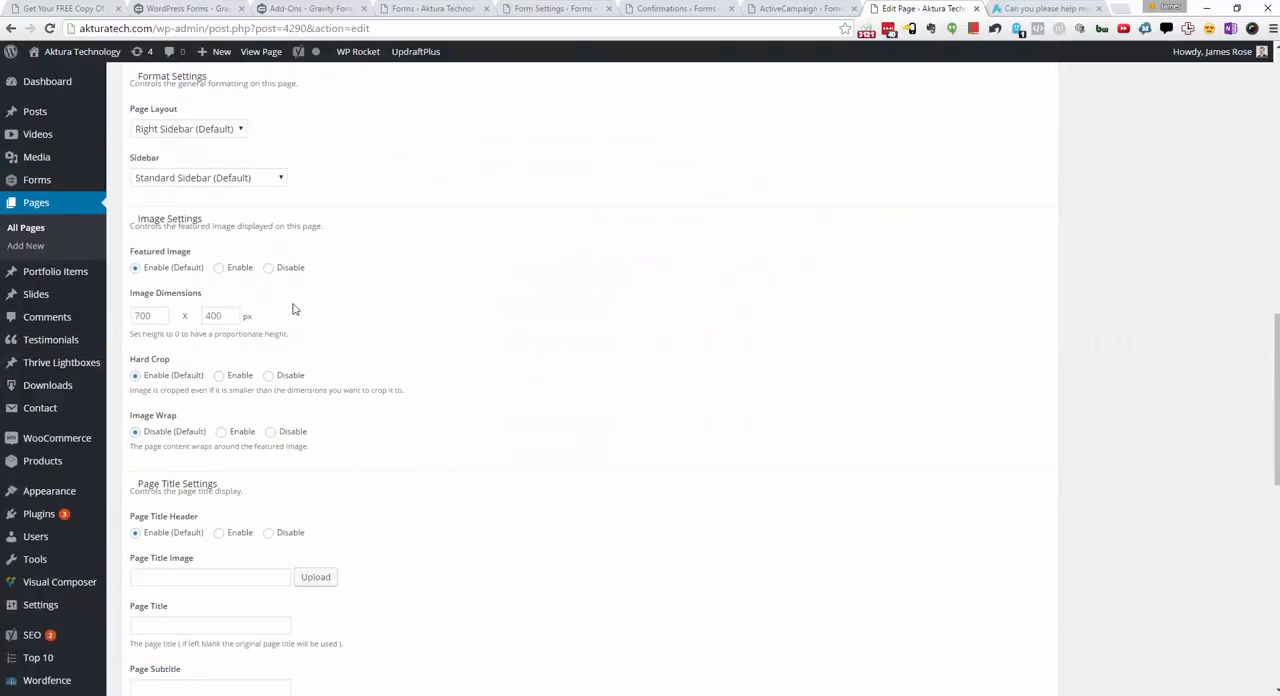
scroll(268, 331, "up", 1)
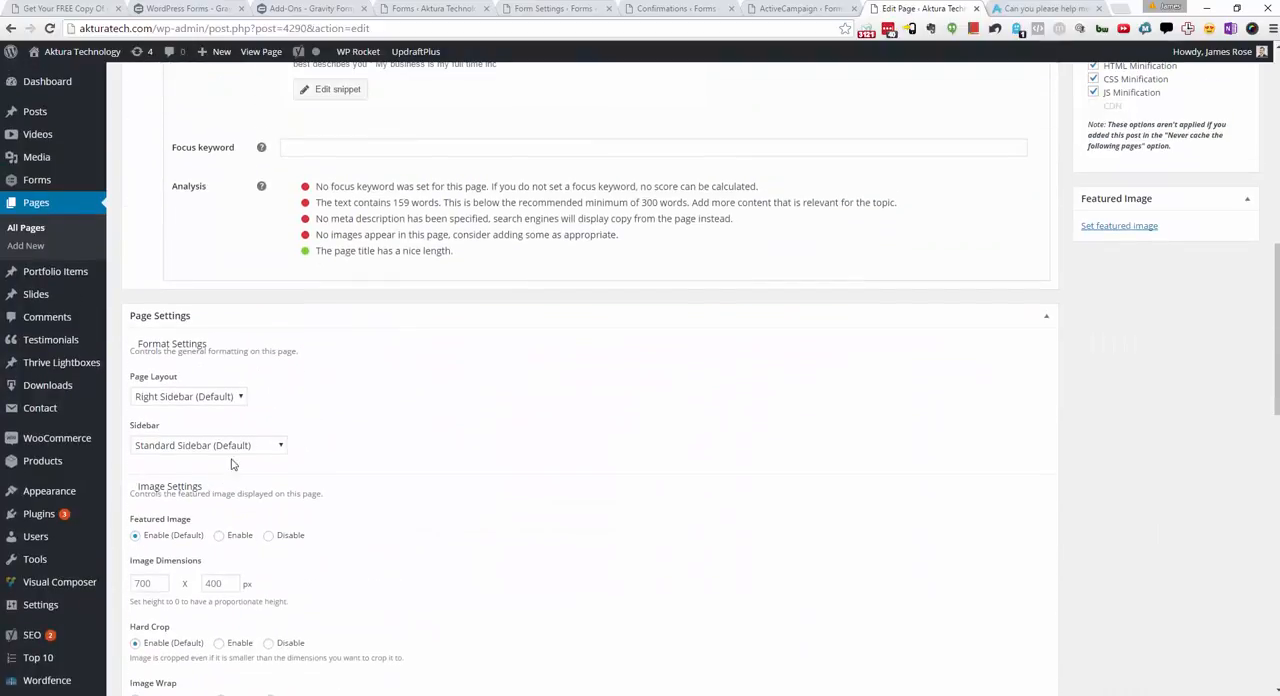
left_click(214, 397)
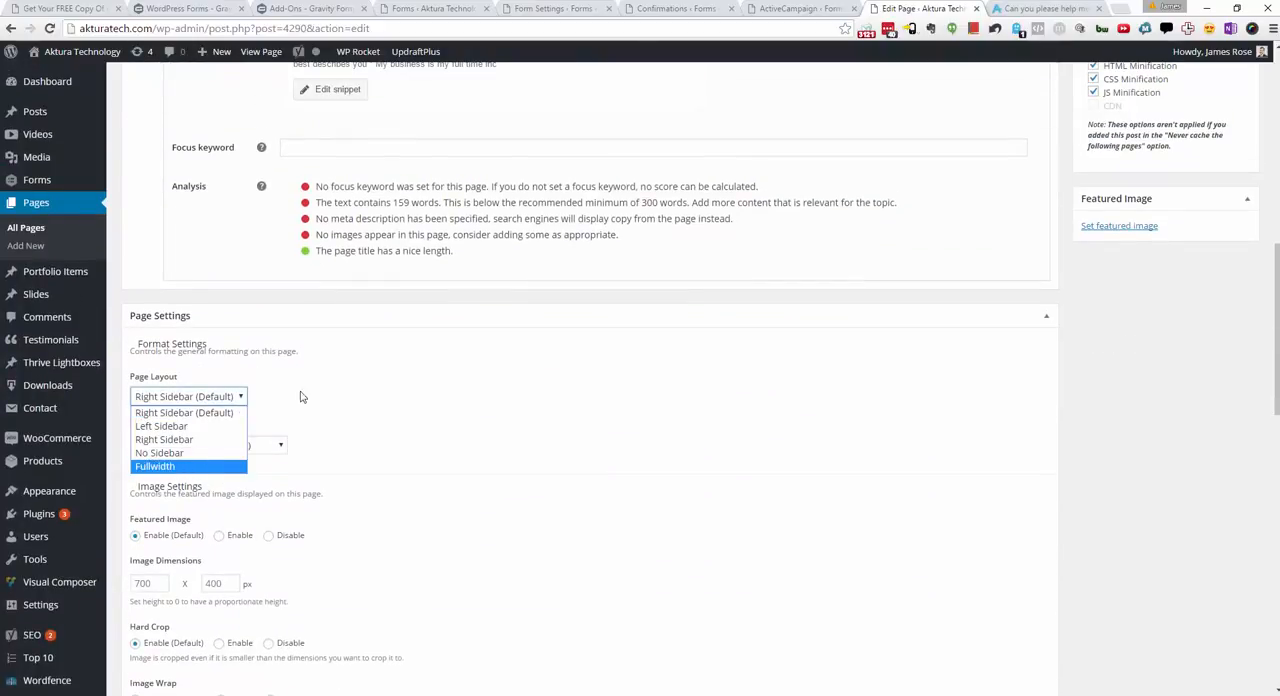
left_click(1045, 9)
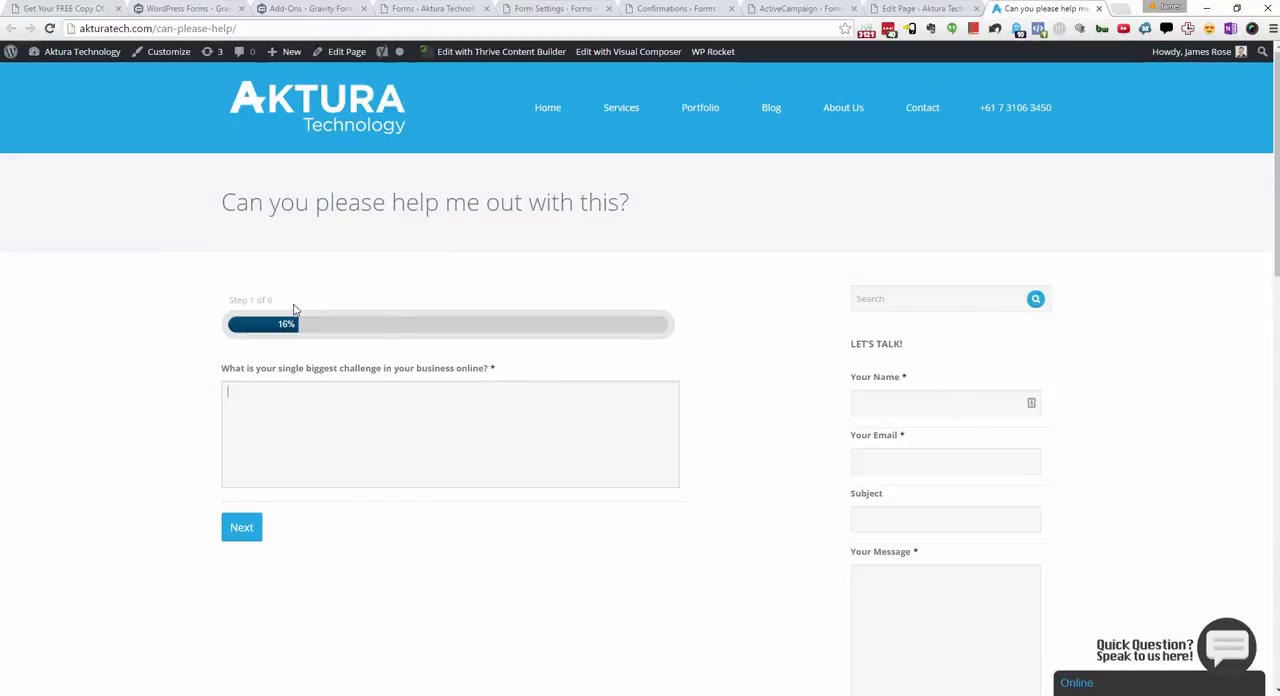
Step: Answer the survey's biggest-challenge question with "Things" and continue to the second survey page
left_click(248, 440)
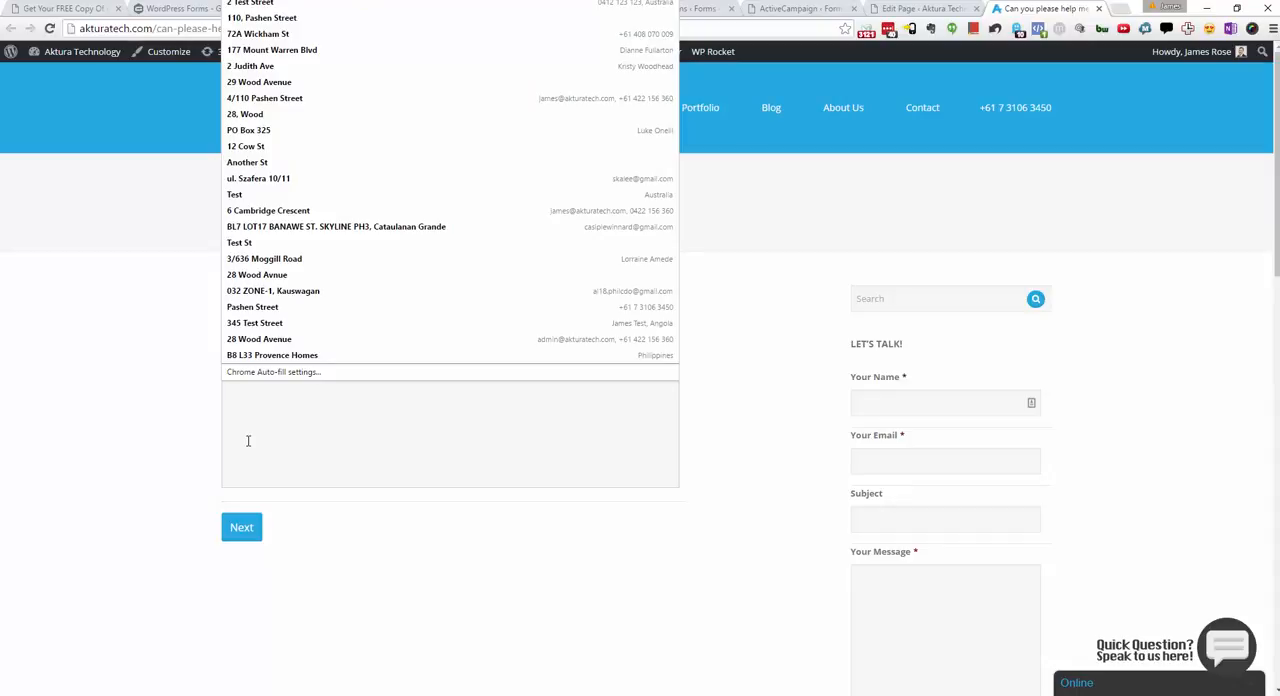
type("Things")
left_click(252, 531)
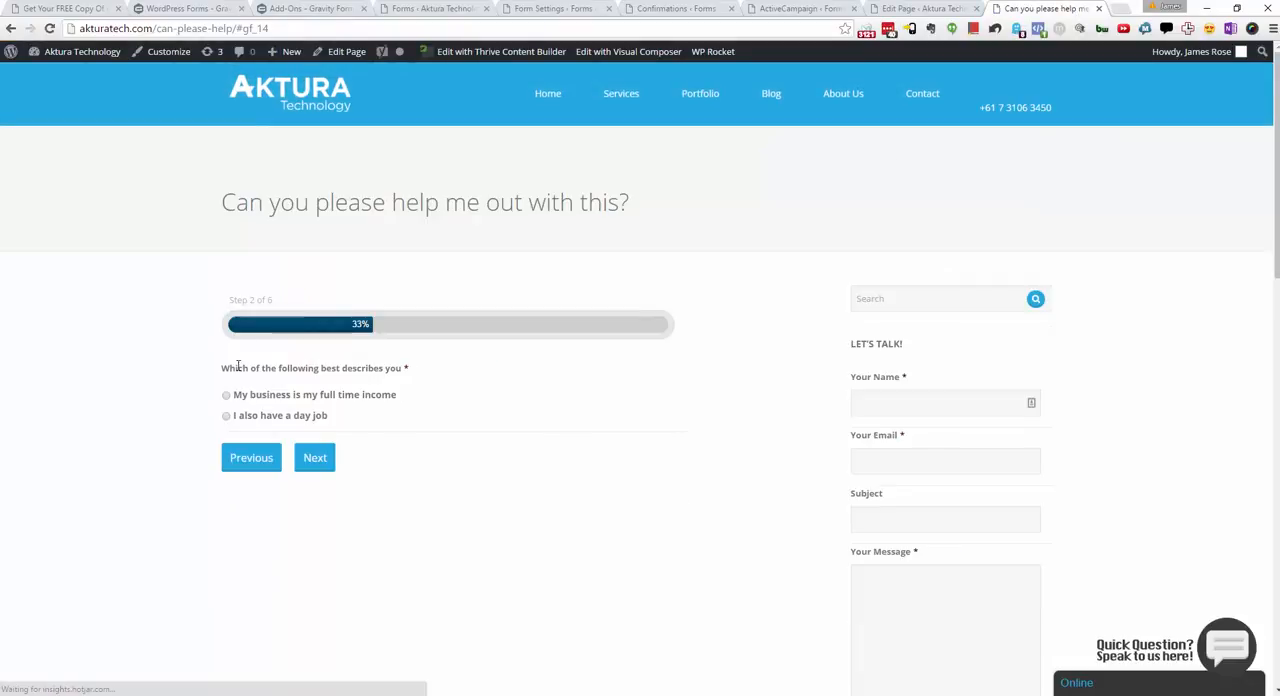
Step: Answer the remaining questions with "My business is my full time income", Affiliate marketer, 500k+ and "qwdqwd", reaching the contact details
left_click(227, 396)
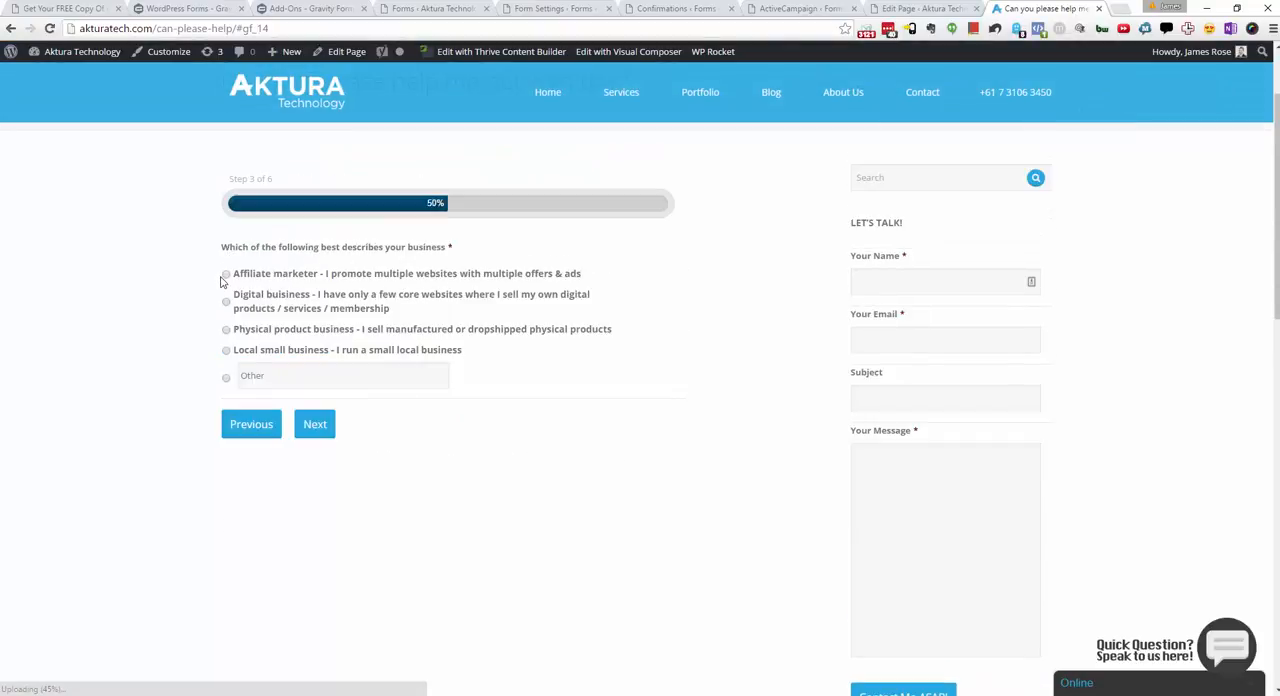
left_click(225, 275)
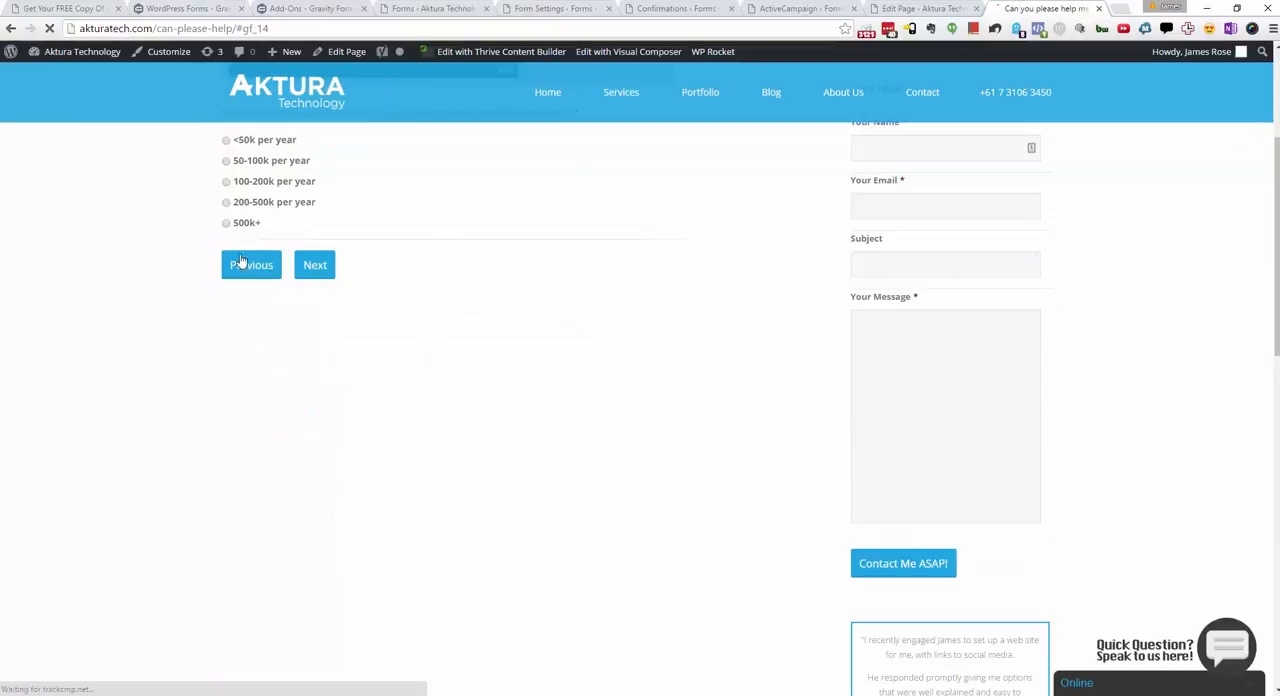
left_click(226, 222)
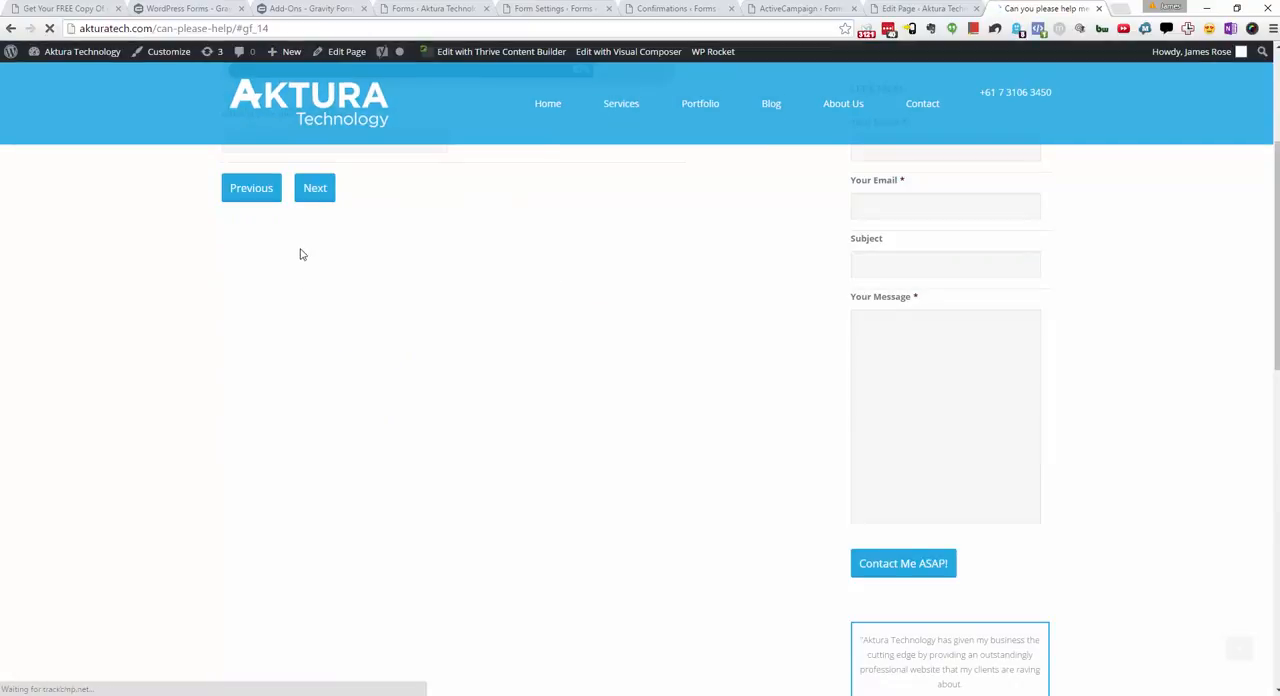
left_click(320, 258)
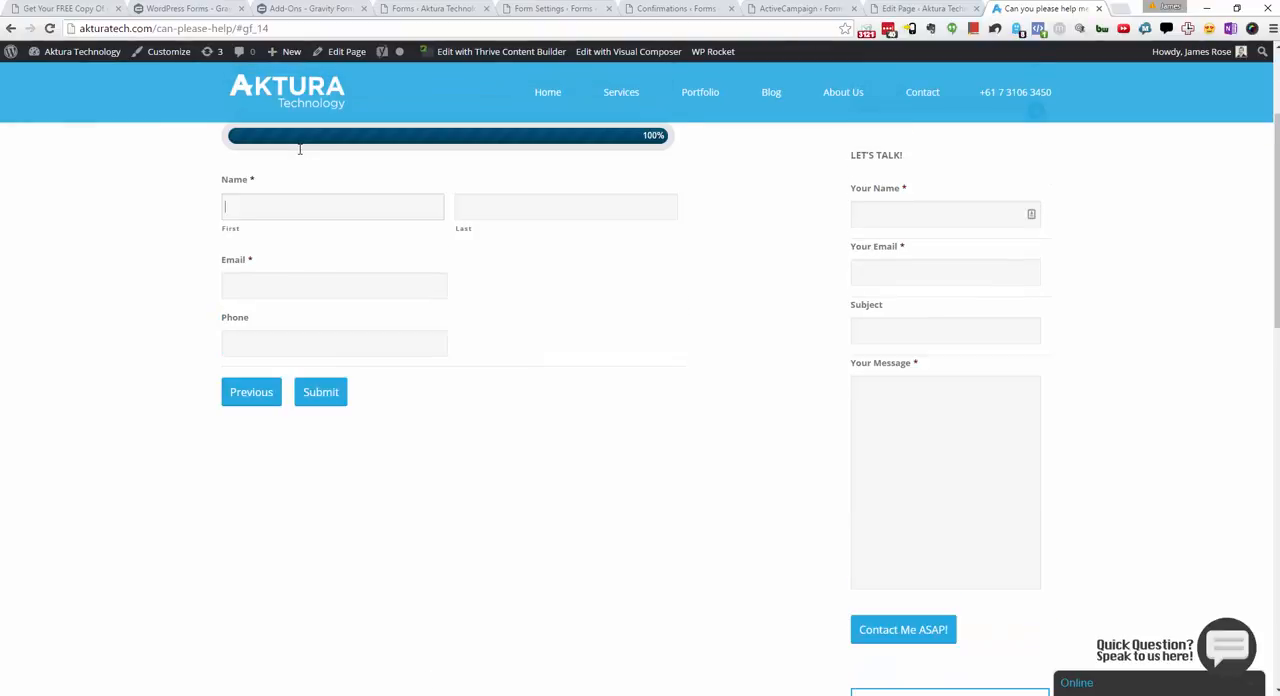
Step: Fill in the survey's contact details with a test first name, last name and e-mail address
type("MeTest")
key("Tab")
type("me@example.com")
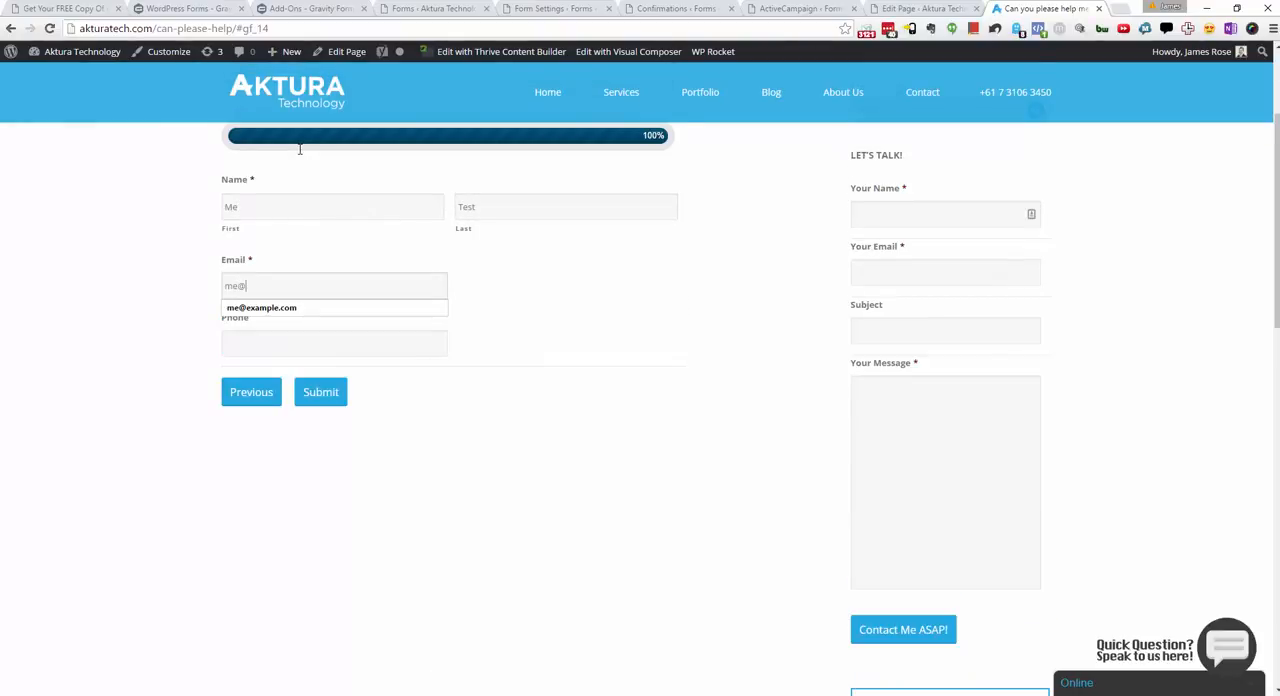
key("Tab")
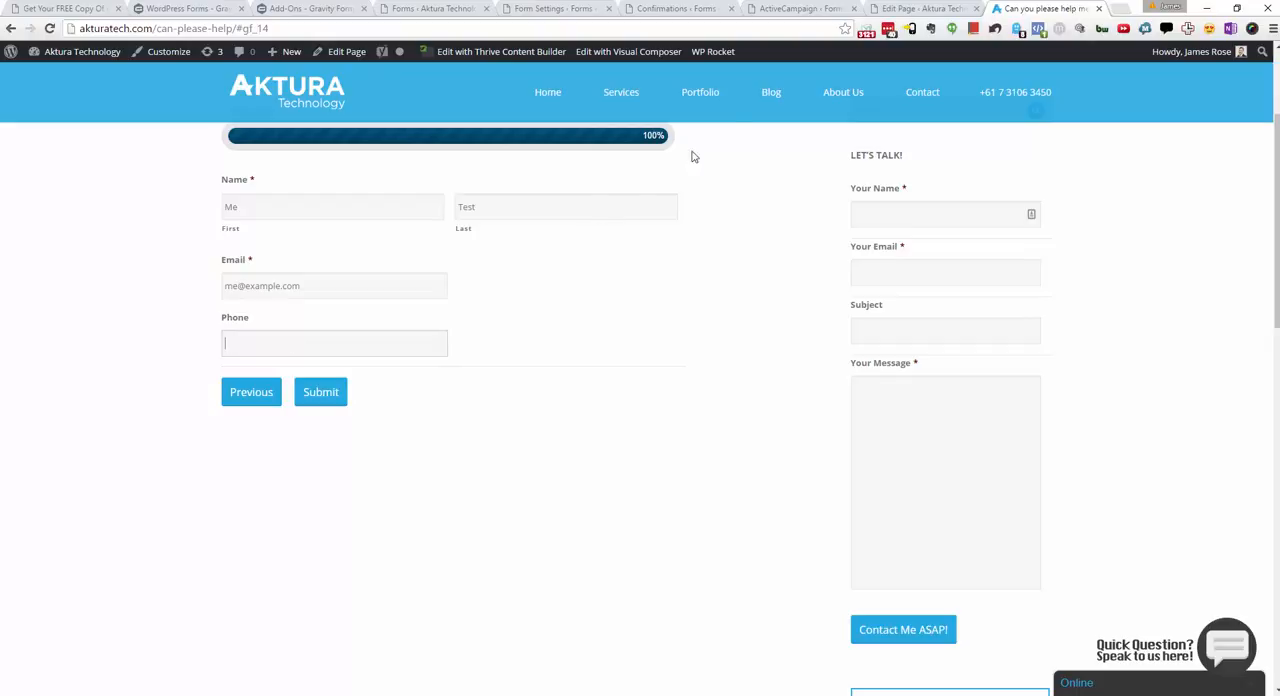
Step: Enter a test phone number, submit the survey and check its confirmation message
left_click(443, 12)
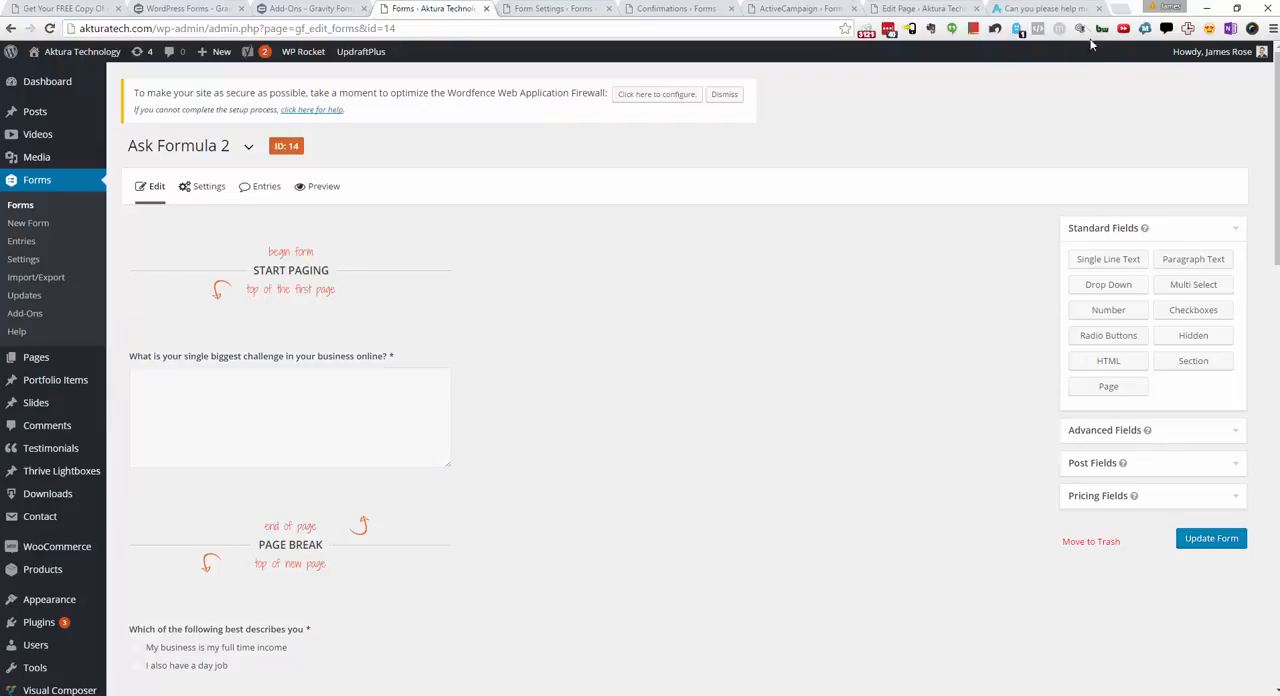
left_click(1075, 12)
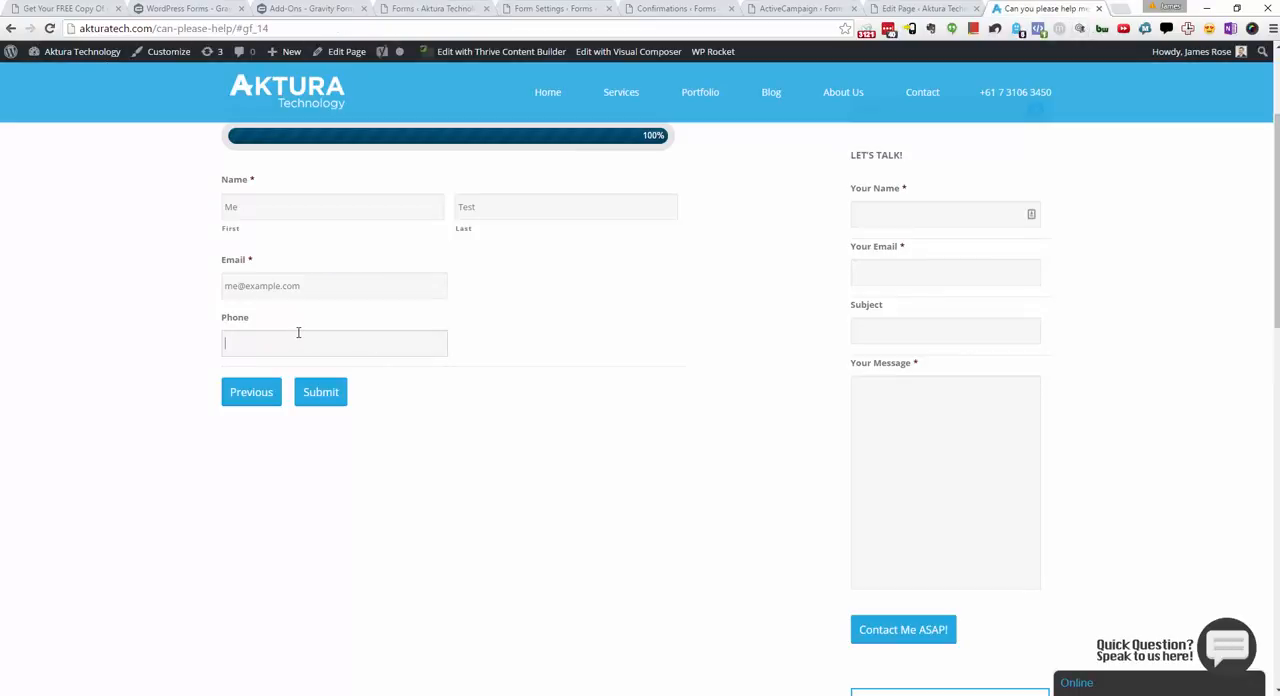
type("567567")
left_click(343, 396)
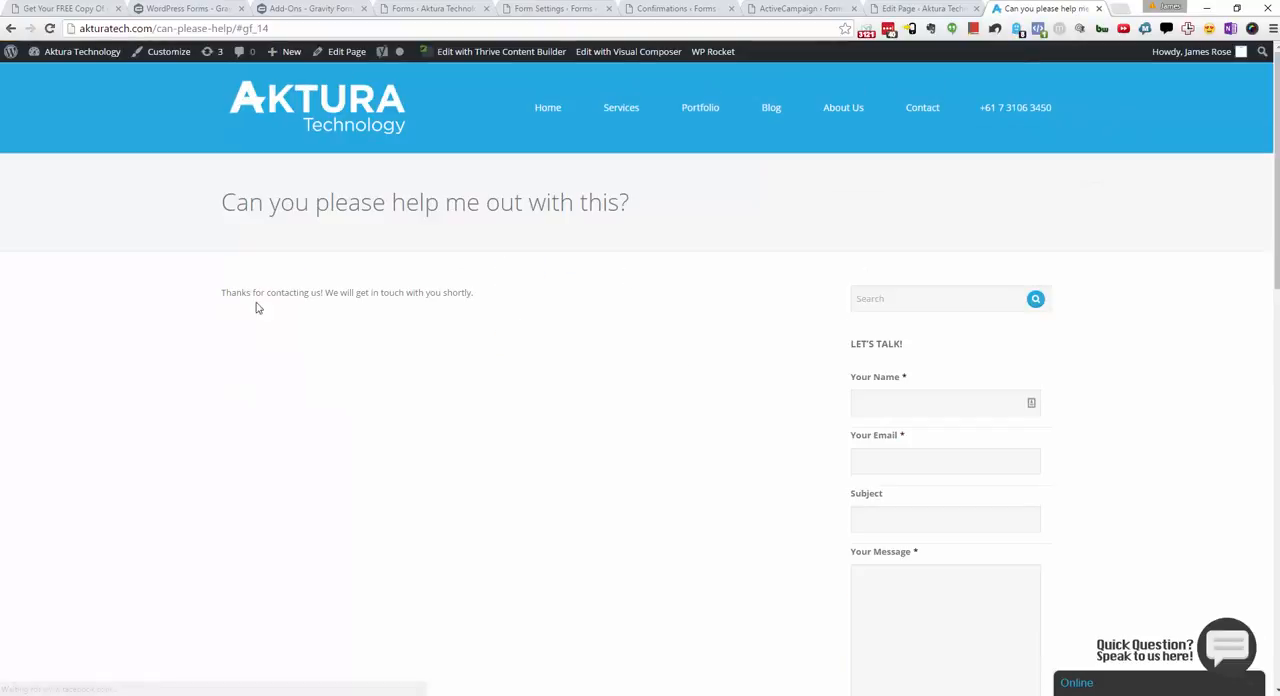
left_click_drag(309, 293, 237, 318)
left_click(500, 291)
left_click(272, 335)
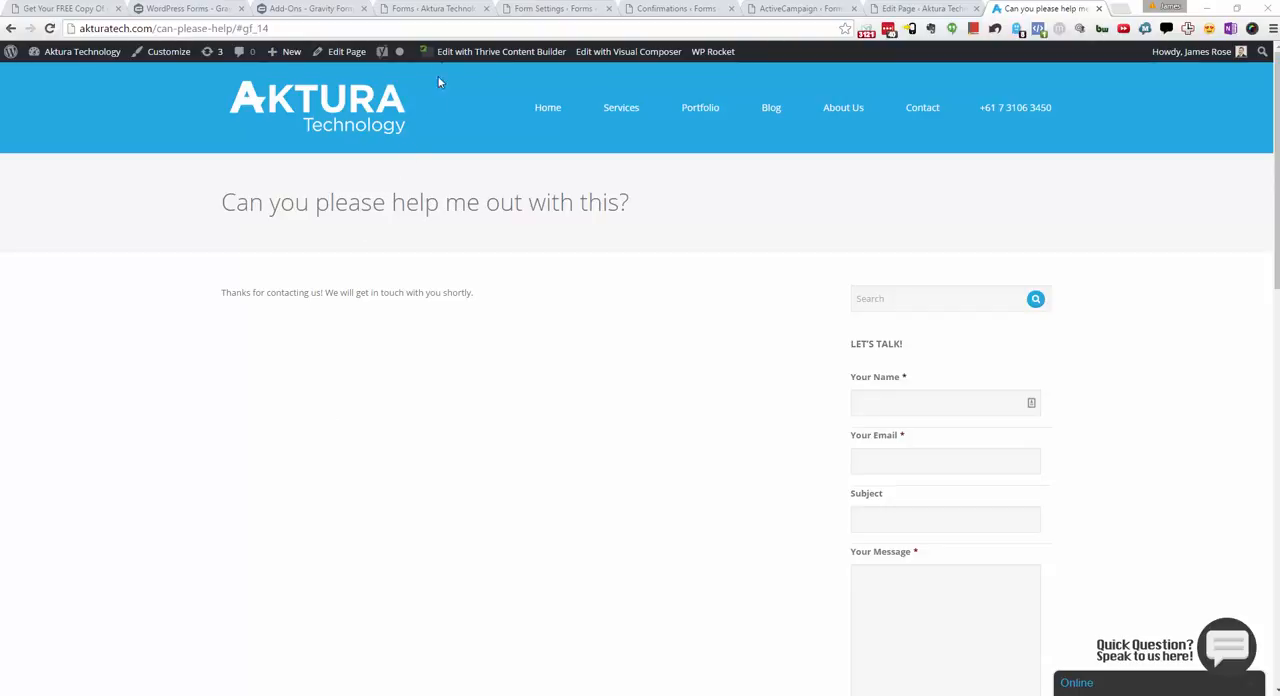
Step: Open the Gravity Forms Import/Export page in a new browser tab from the form editor
left_click(456, 9)
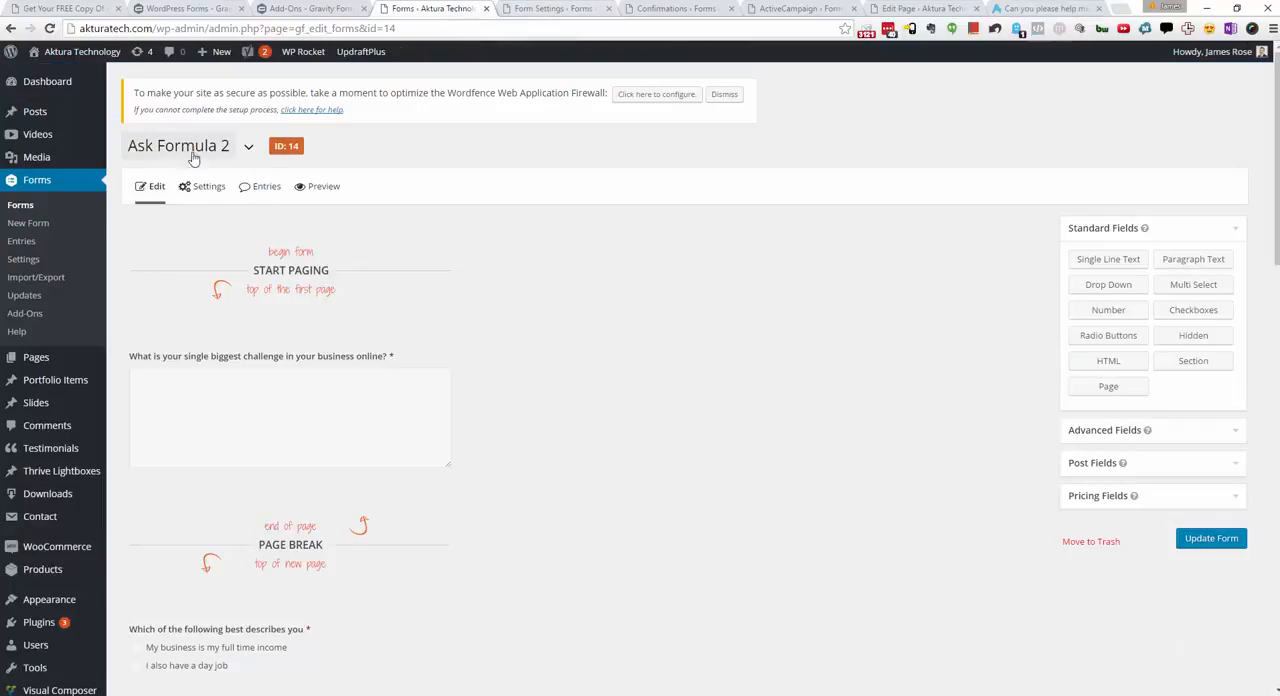
middle_click(36, 277)
left_click(496, 12)
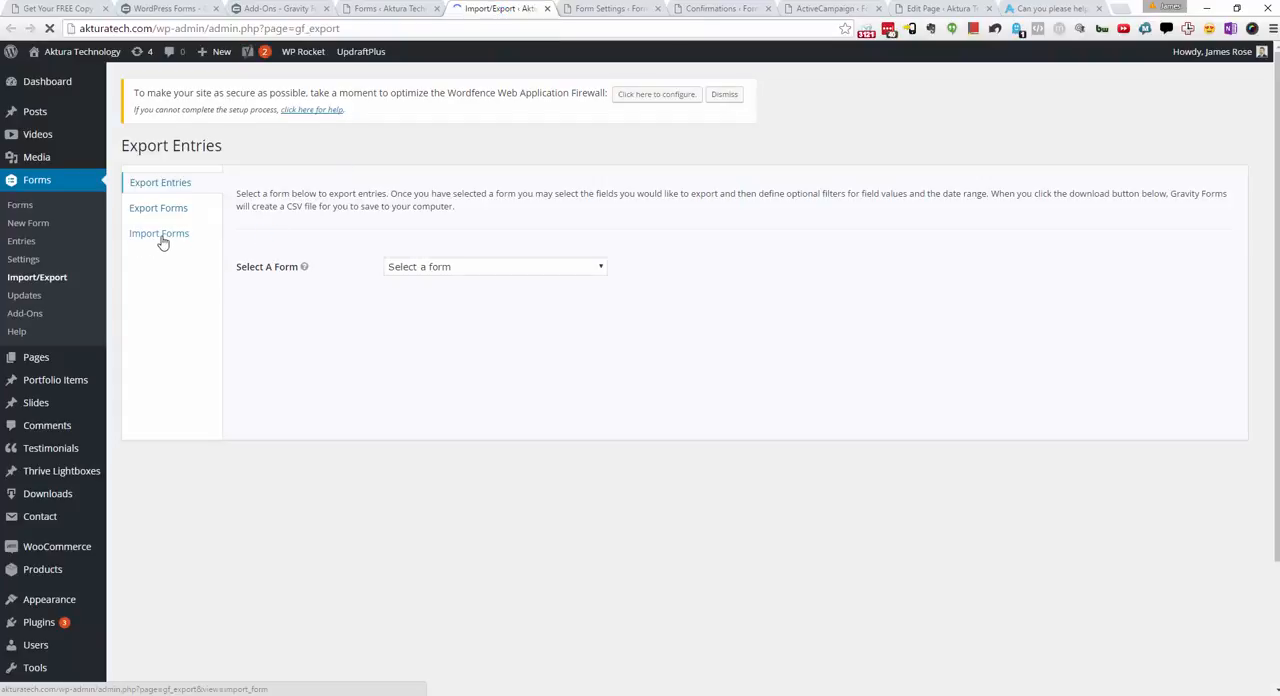
Step: Examine the form import option and its file chooser without importing anything
left_click(162, 238)
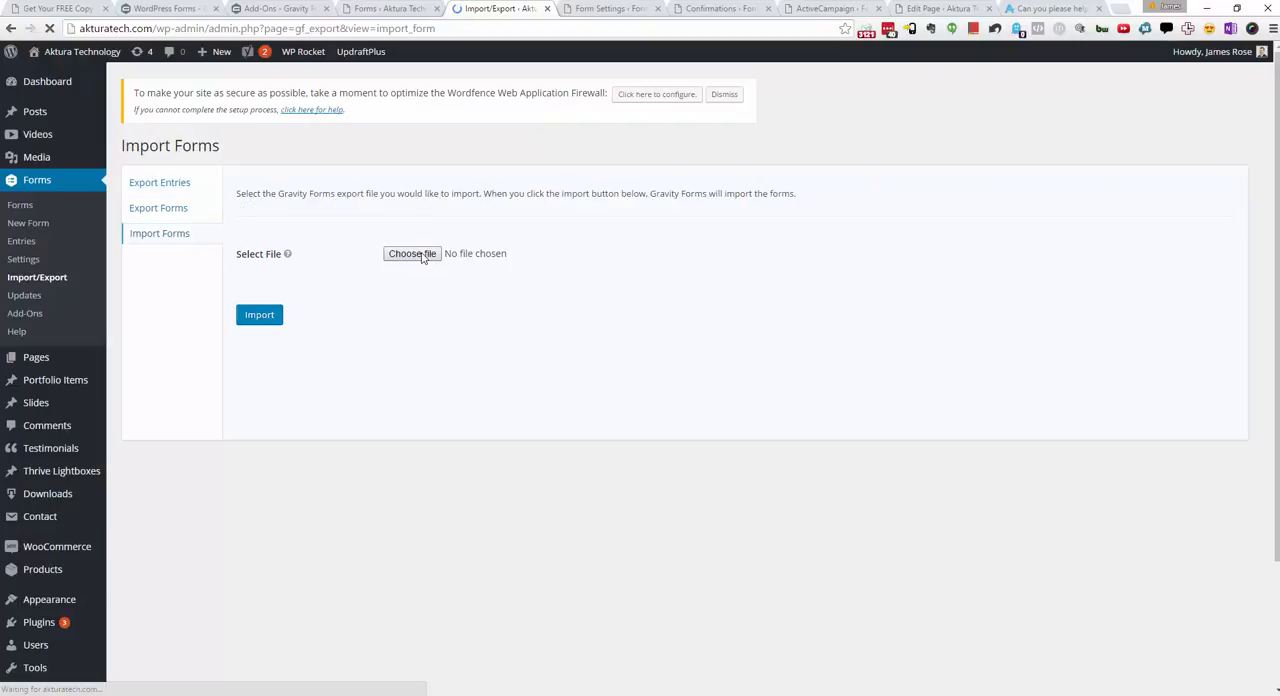
left_click(422, 257)
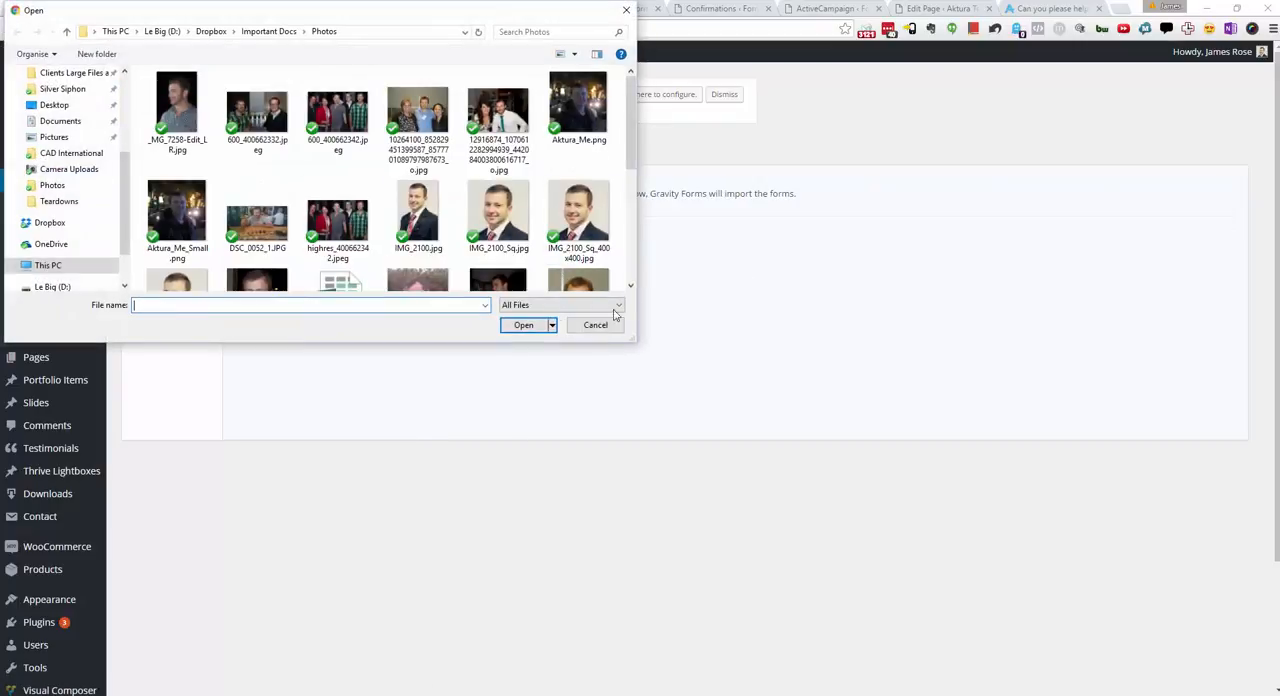
left_click(594, 325)
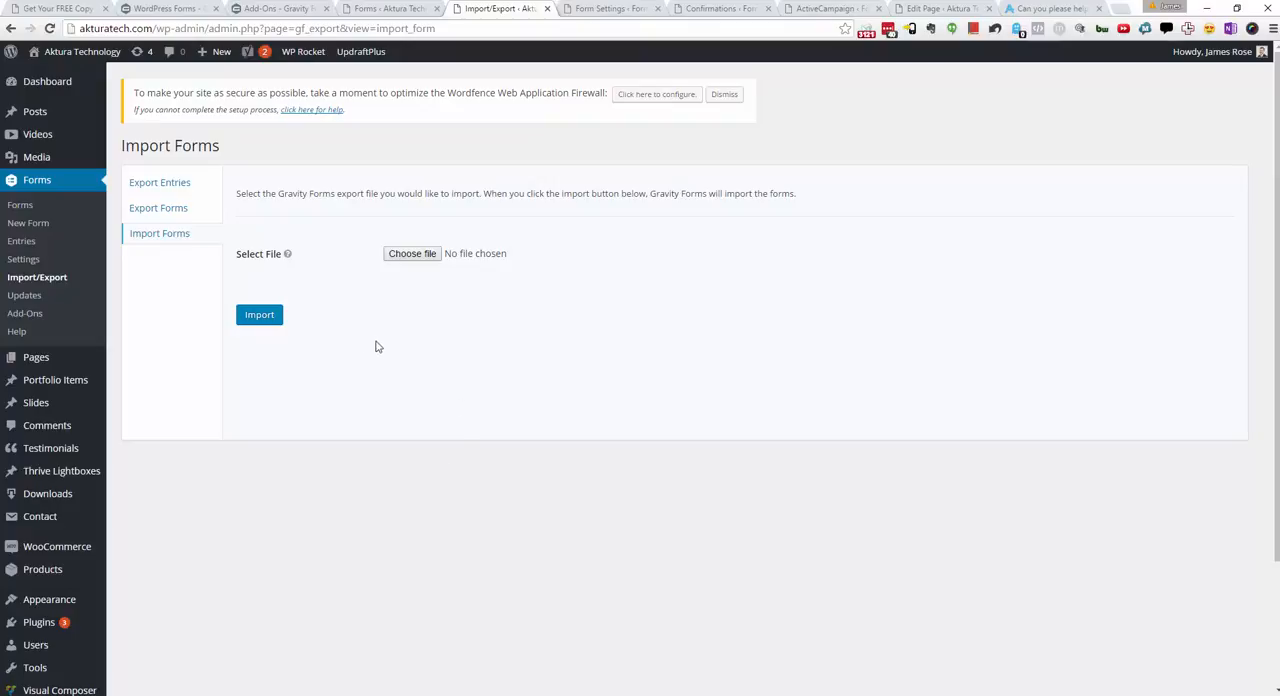
Step: Set up an entry export for the Ask Formula 2 form
left_click(175, 191)
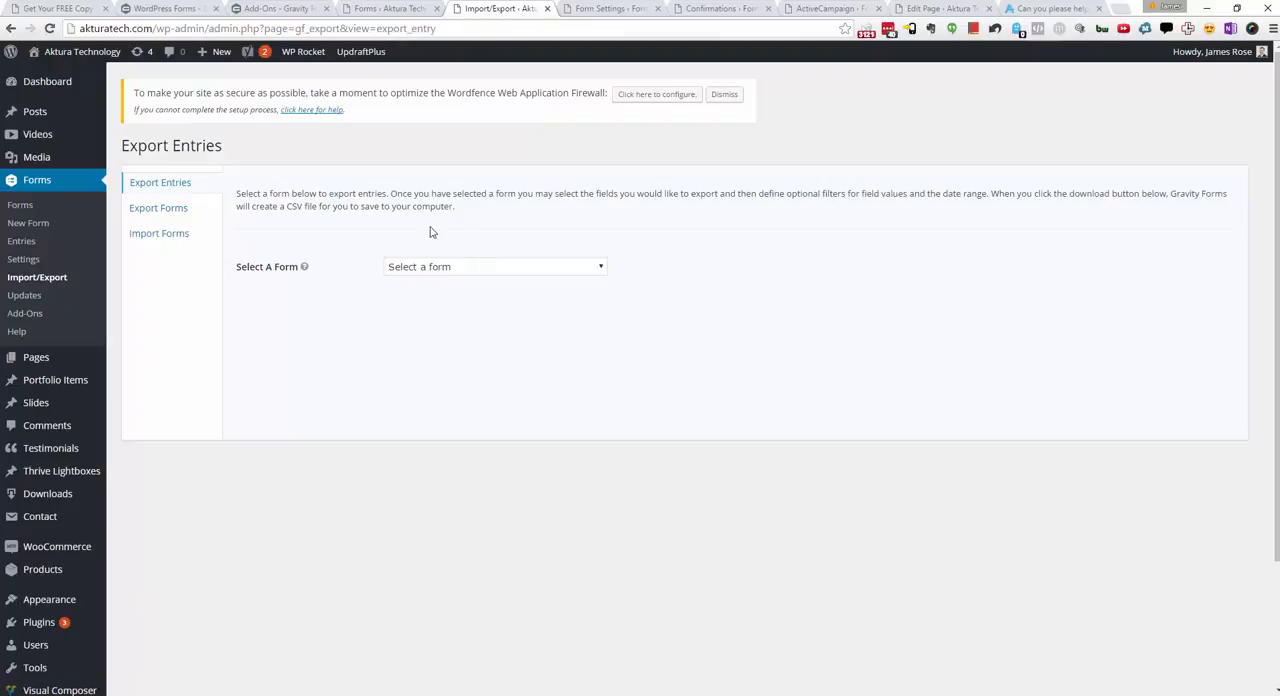
left_click(433, 268)
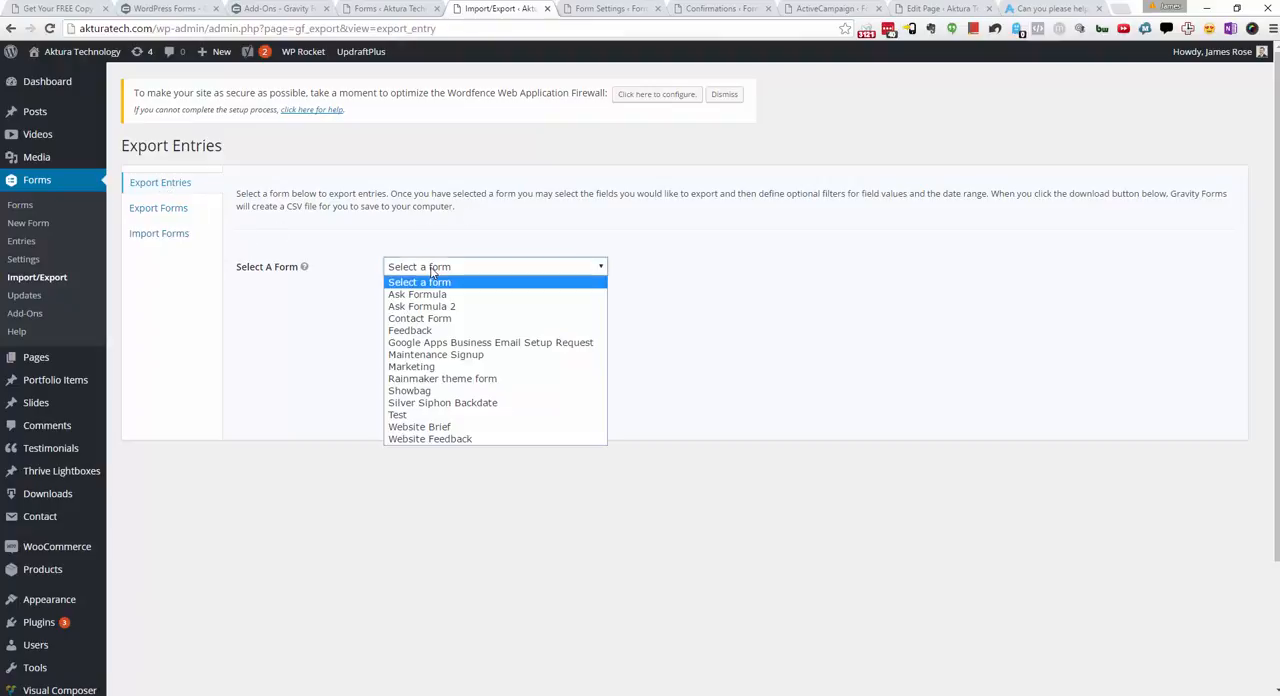
left_click(437, 306)
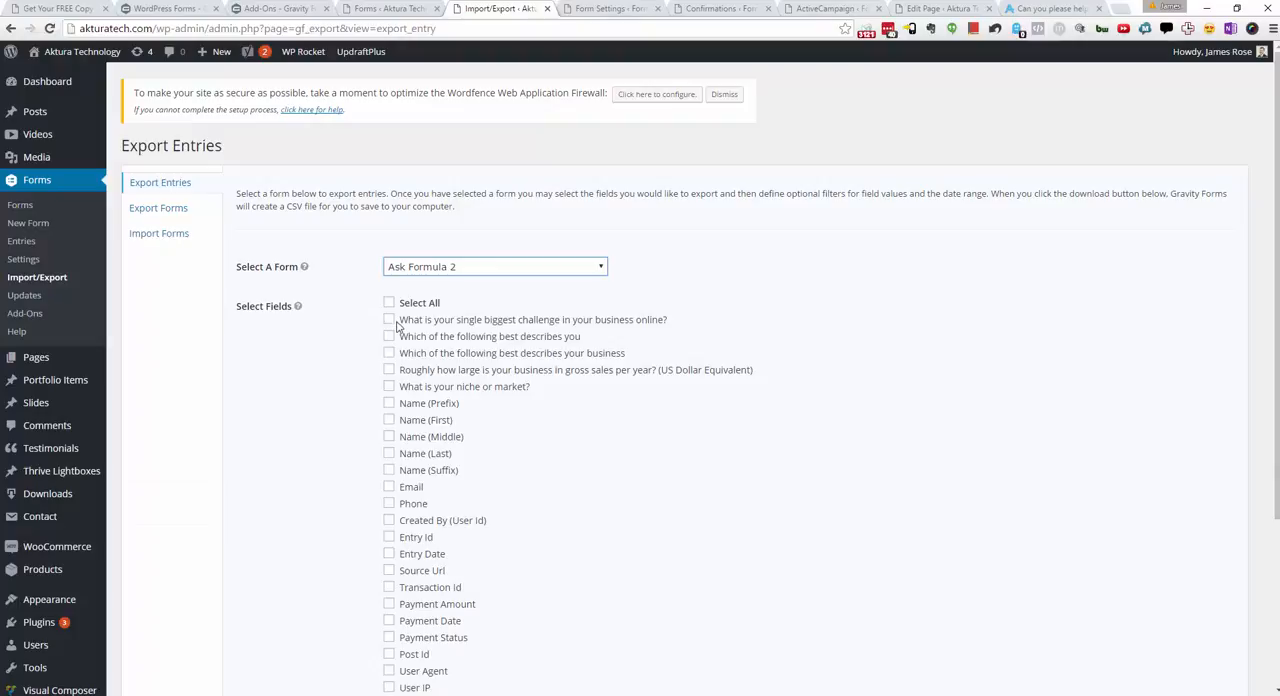
Step: Include the five survey questions, all name parts, Email and Phone in the entry export
left_click(389, 319)
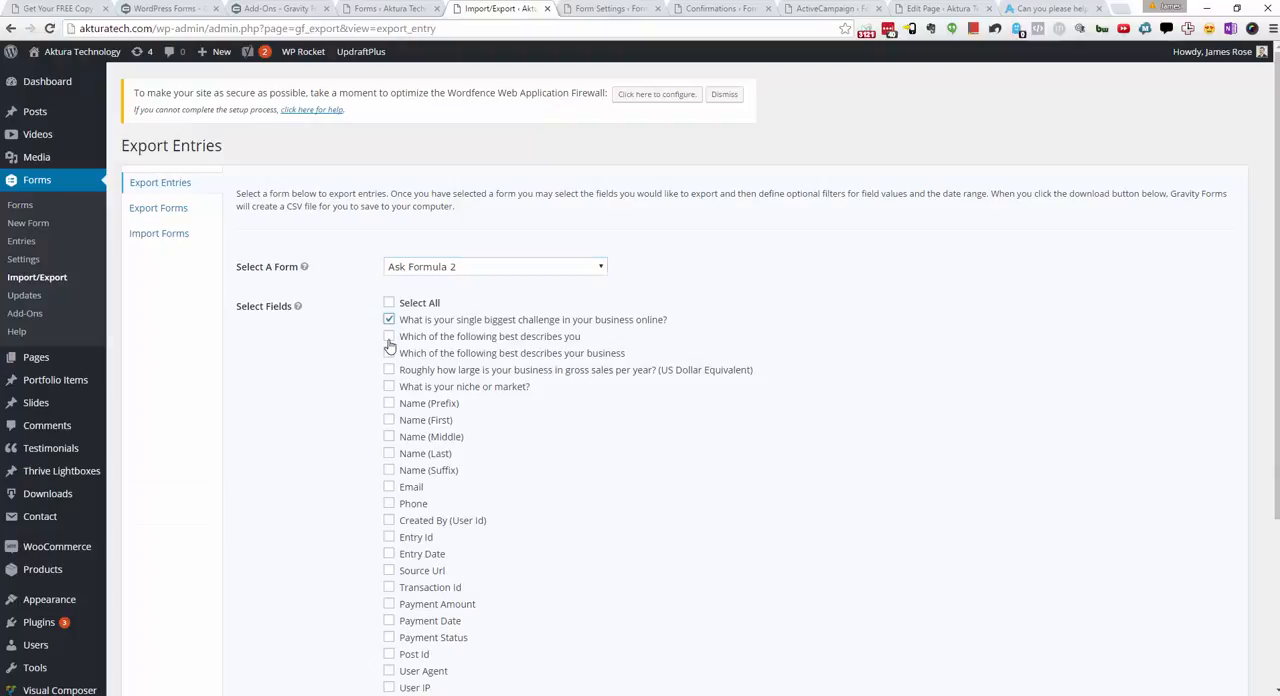
left_click(389, 337)
left_click(389, 353)
left_click(389, 370)
left_click(389, 386)
left_click(389, 403)
left_click(389, 420)
left_click(389, 437)
left_click(389, 453)
left_click(389, 487)
left_click(389, 470)
left_click(389, 504)
Step: Download the Ask Formula 2 entries export file with no condition or date range set
scroll(391, 505, "down", 2)
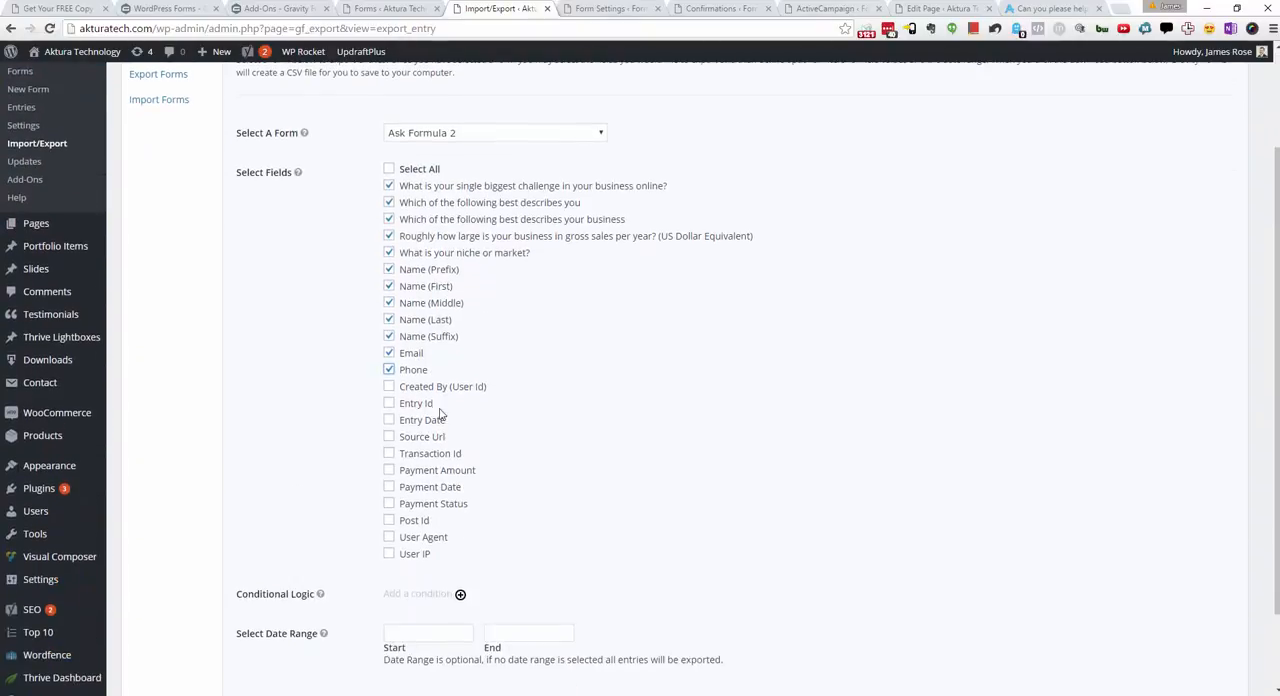
scroll(773, 418, "up", 1)
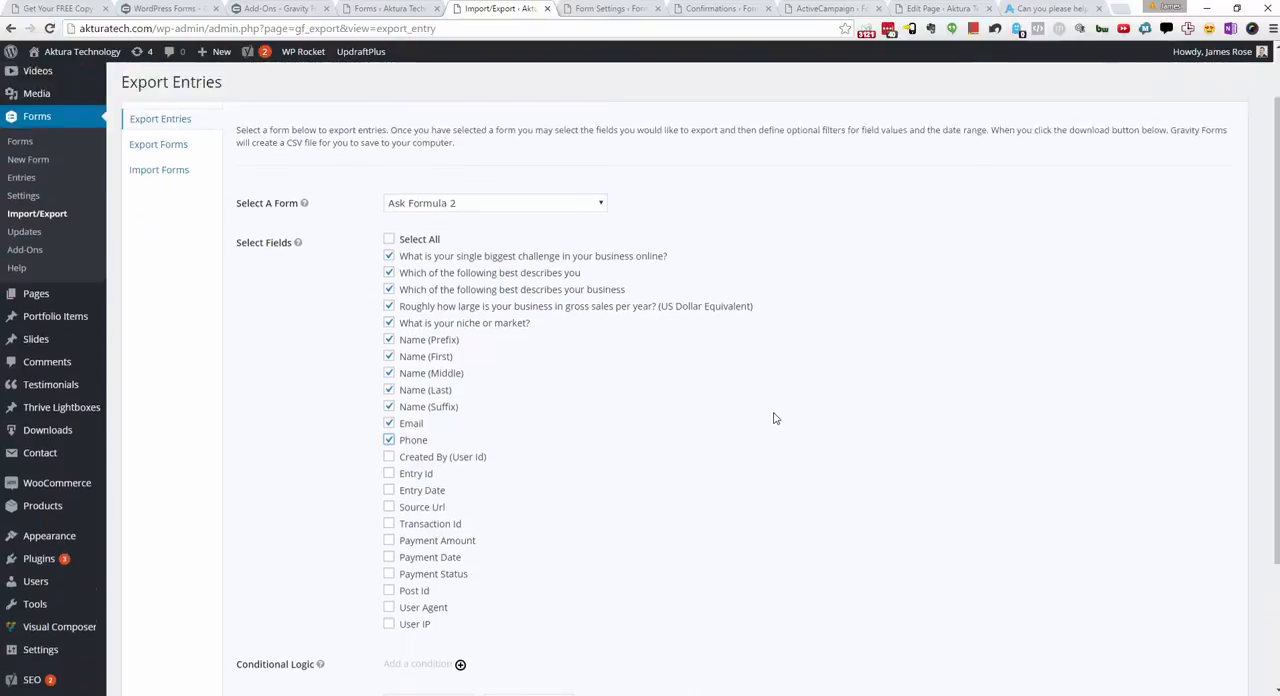
scroll(765, 420, "up", 1)
scroll(548, 505, "down", 3)
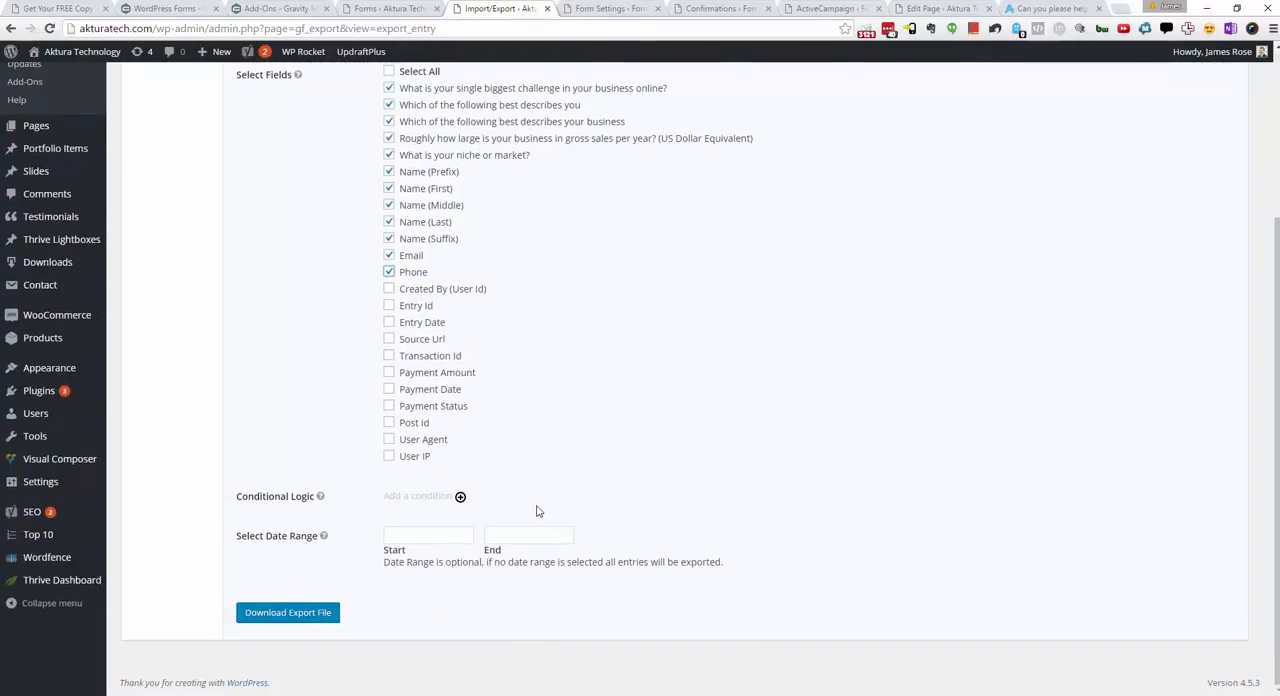
left_click(281, 613)
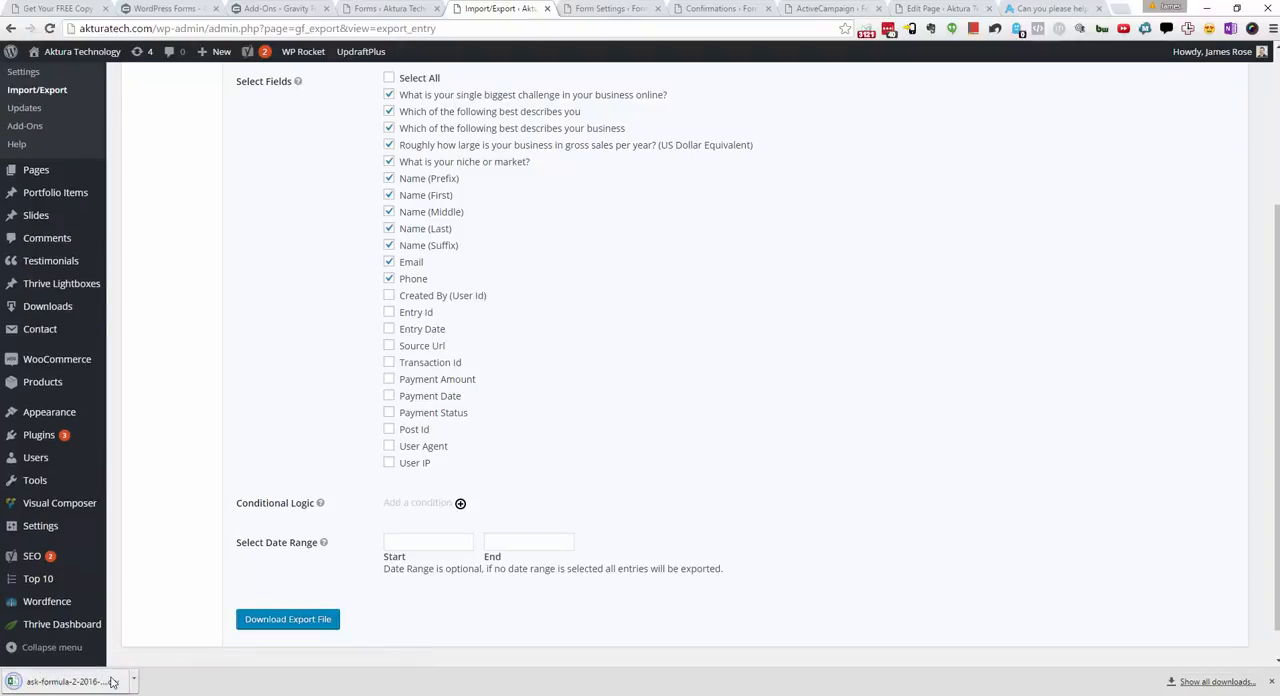
Step: Open the downloaded CSV in Excel and select the header and entry rows from column A through L
left_click(113, 682)
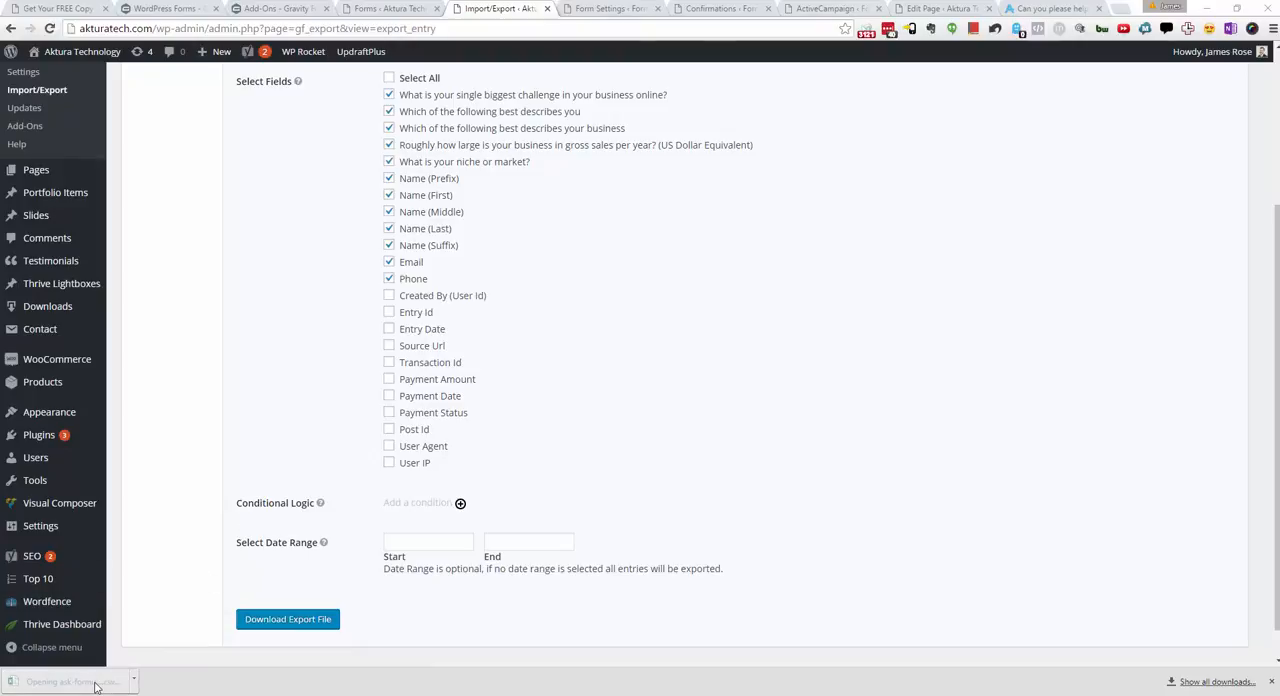
left_click_drag(92, 684, 160, 610)
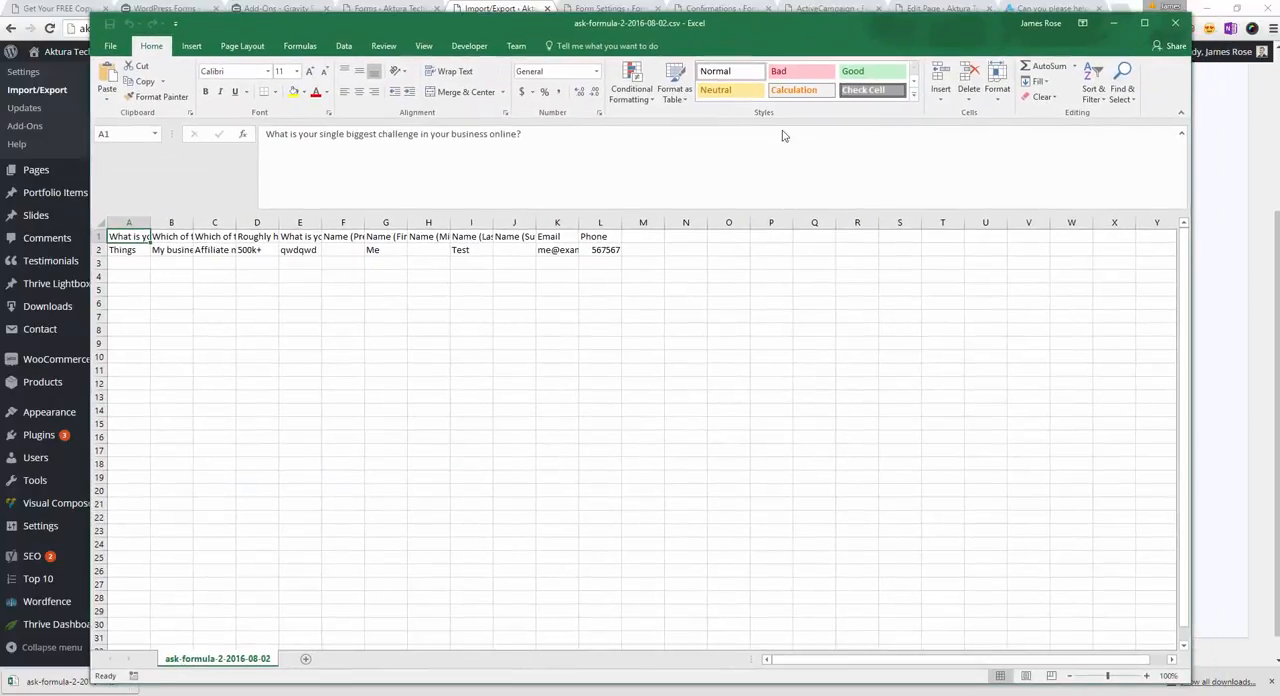
left_click(573, 332)
left_click_drag(140, 237, 600, 251)
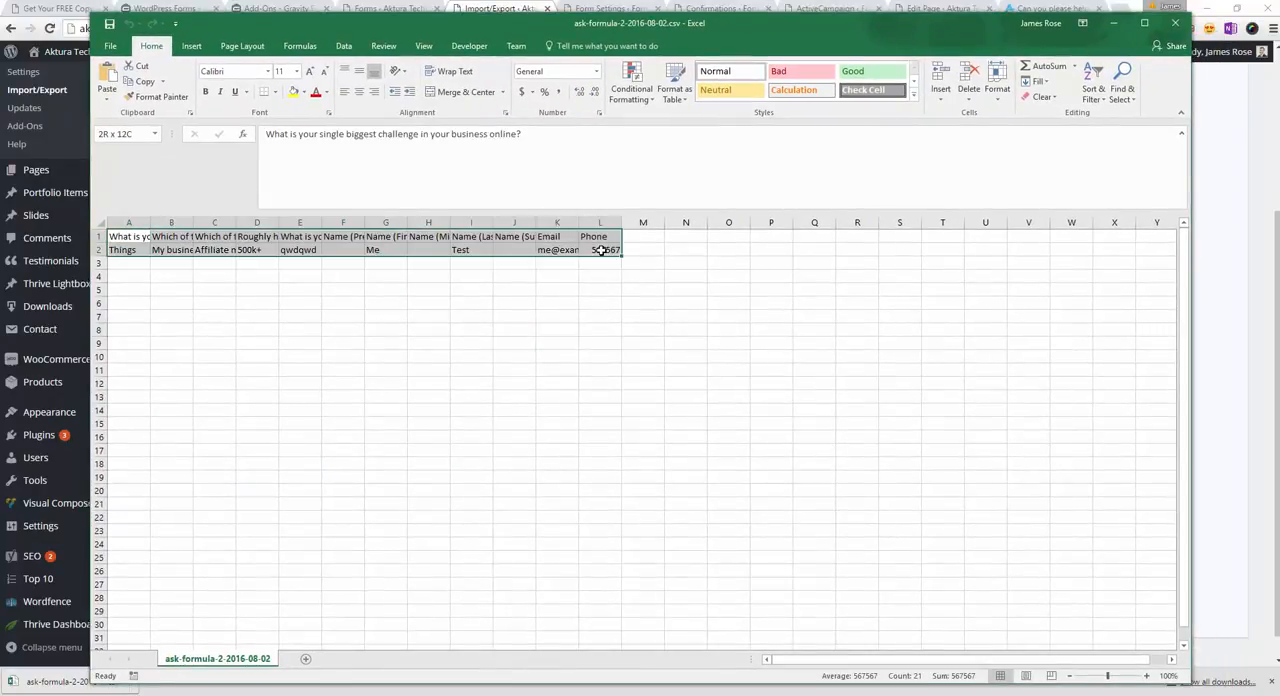
Step: Clear the cell selection in the exported CSV and close the workbook
left_click(573, 355)
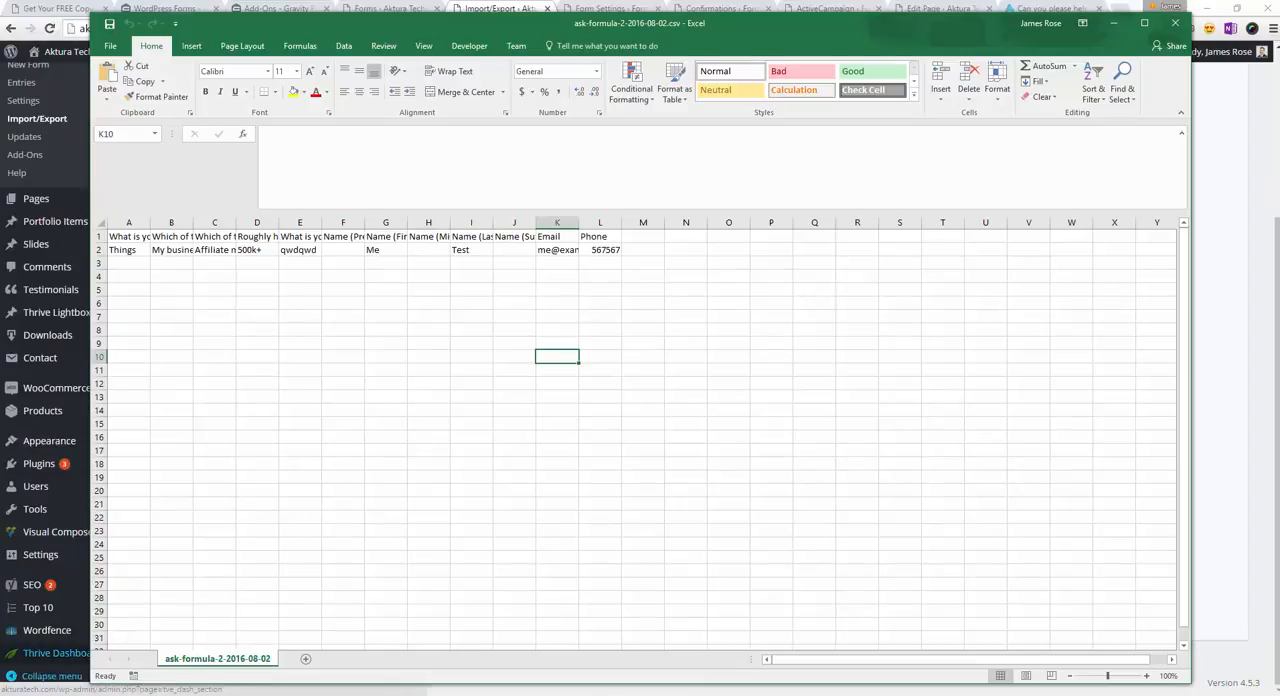
left_click(930, 32)
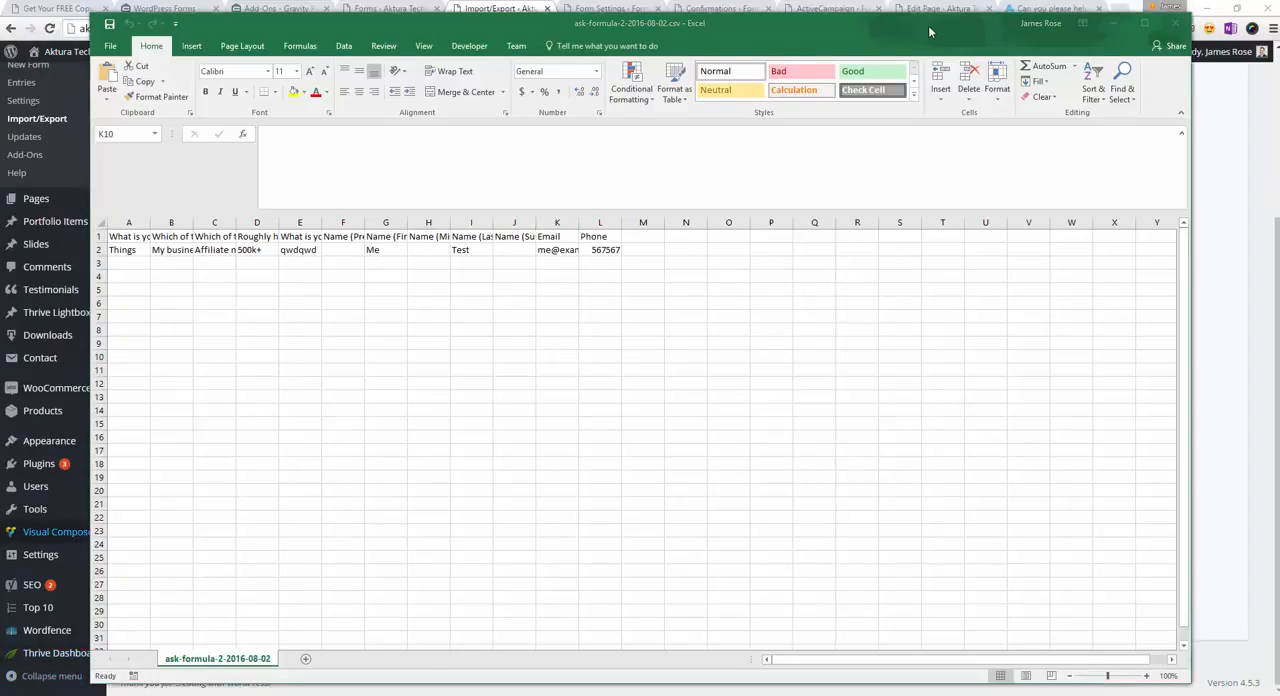
left_click_drag(930, 32, 907, 44)
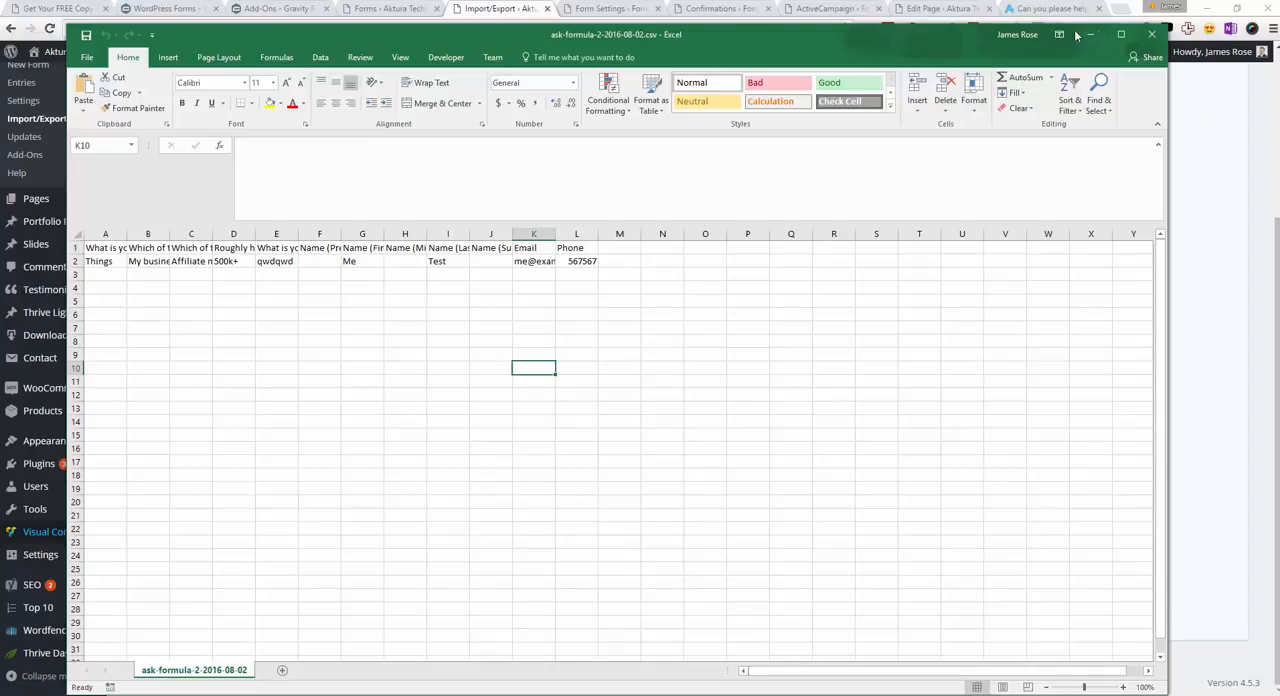
left_click(1152, 36)
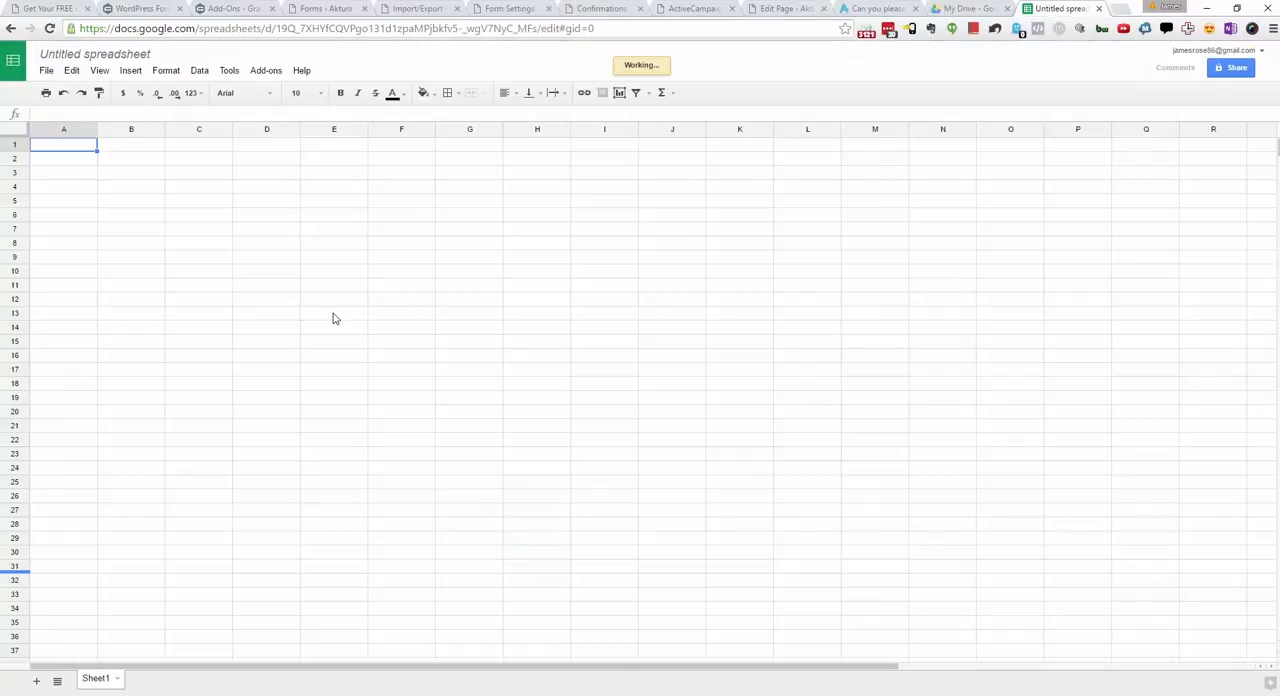
Step: In a blank Google Sheets spreadsheet, start a file import and upload the downloaded ask-formula-2-2016-08-02.csv
left_click(334, 316)
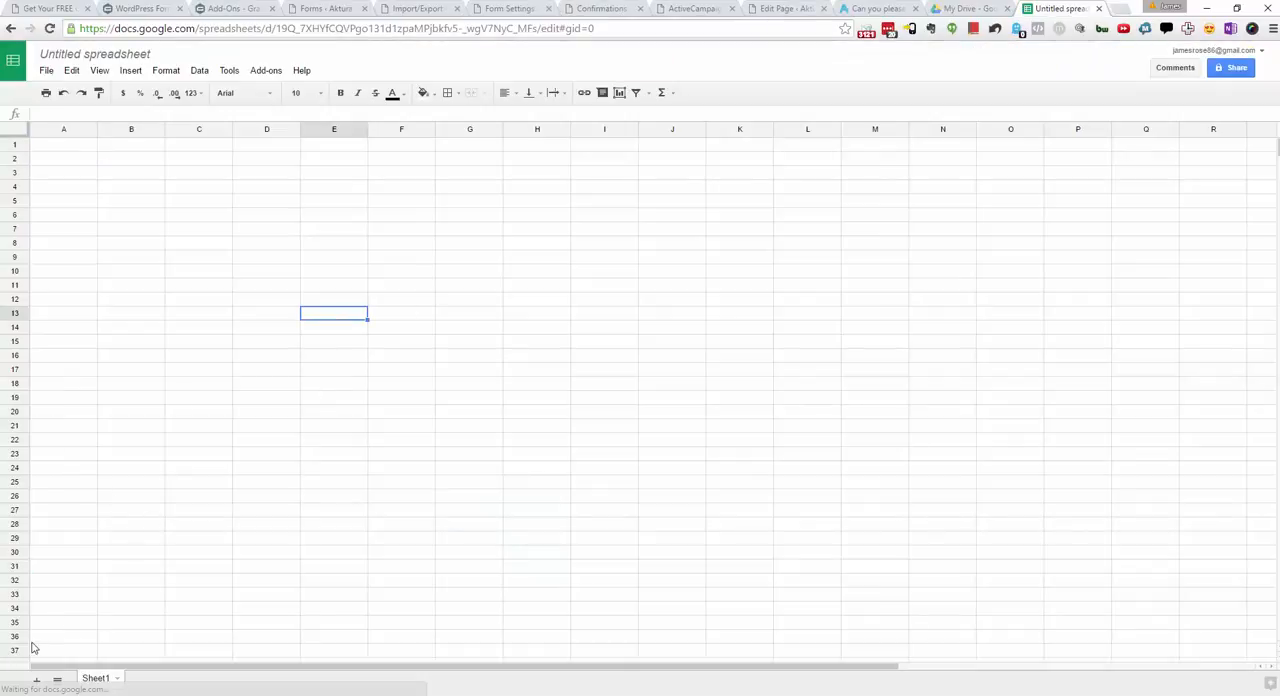
left_click(46, 70)
left_click(68, 210)
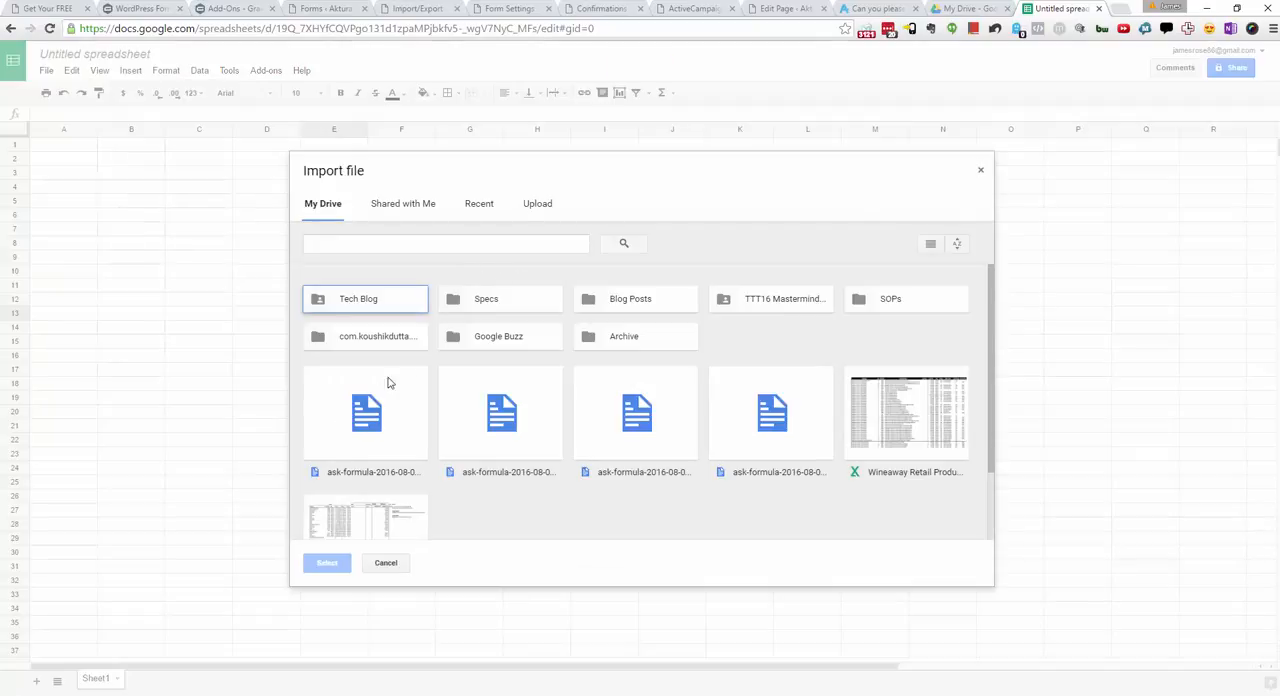
left_click(546, 211)
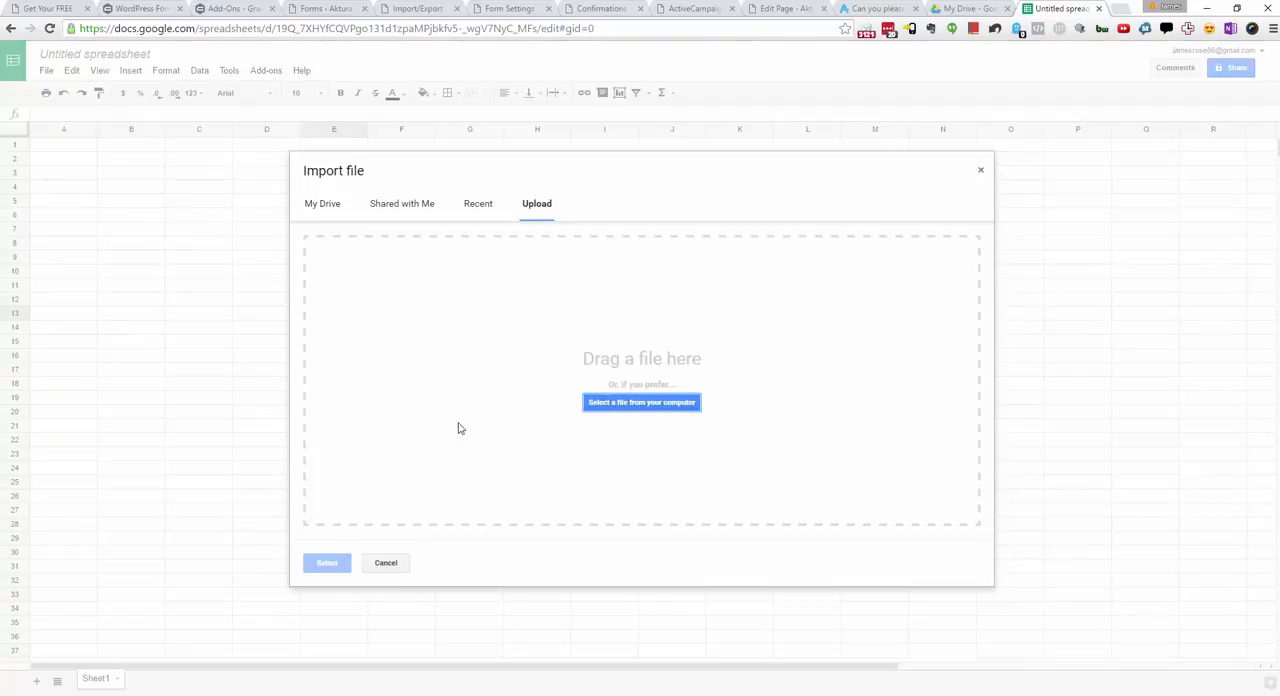
left_click(1272, 32)
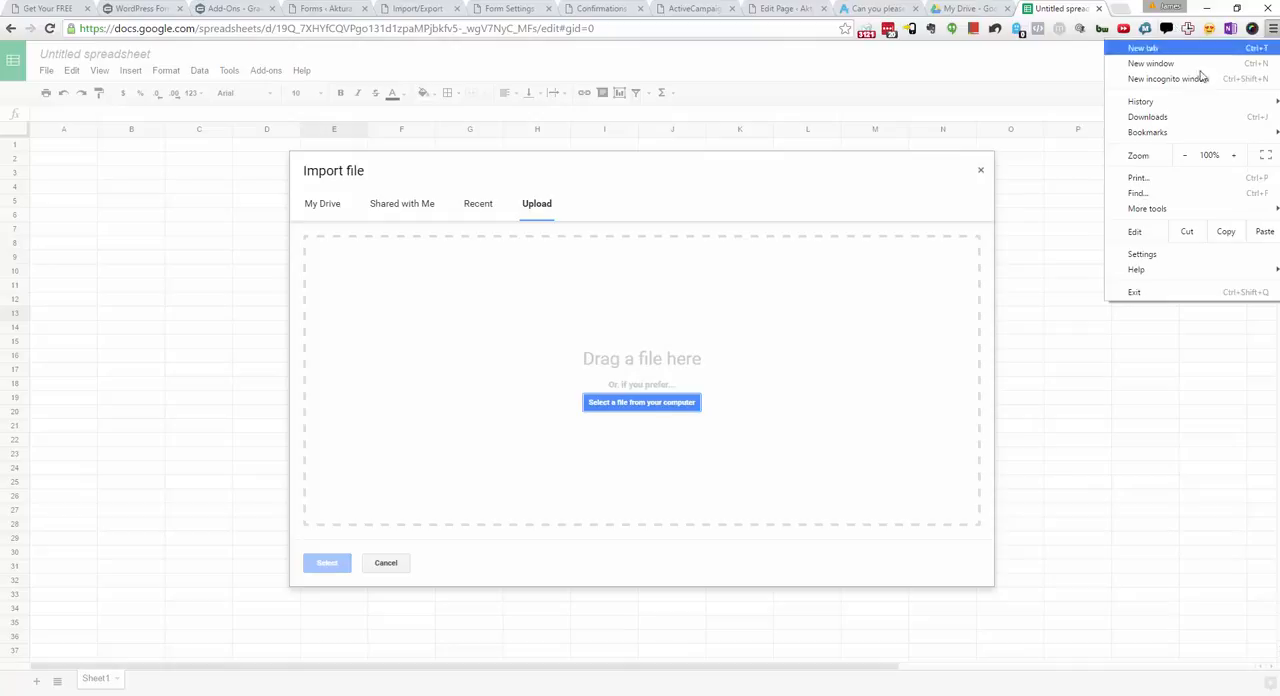
left_click(1180, 115)
key("ctrl+w")
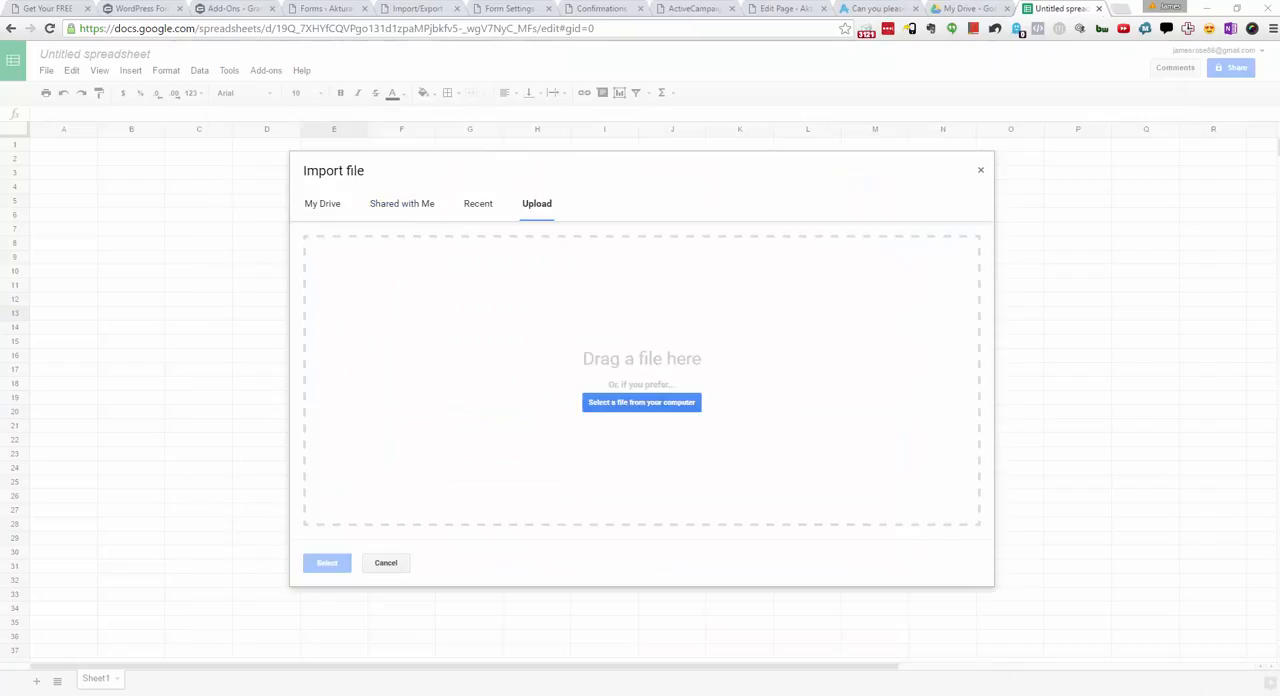
left_click_drag(254, 315, 608, 351)
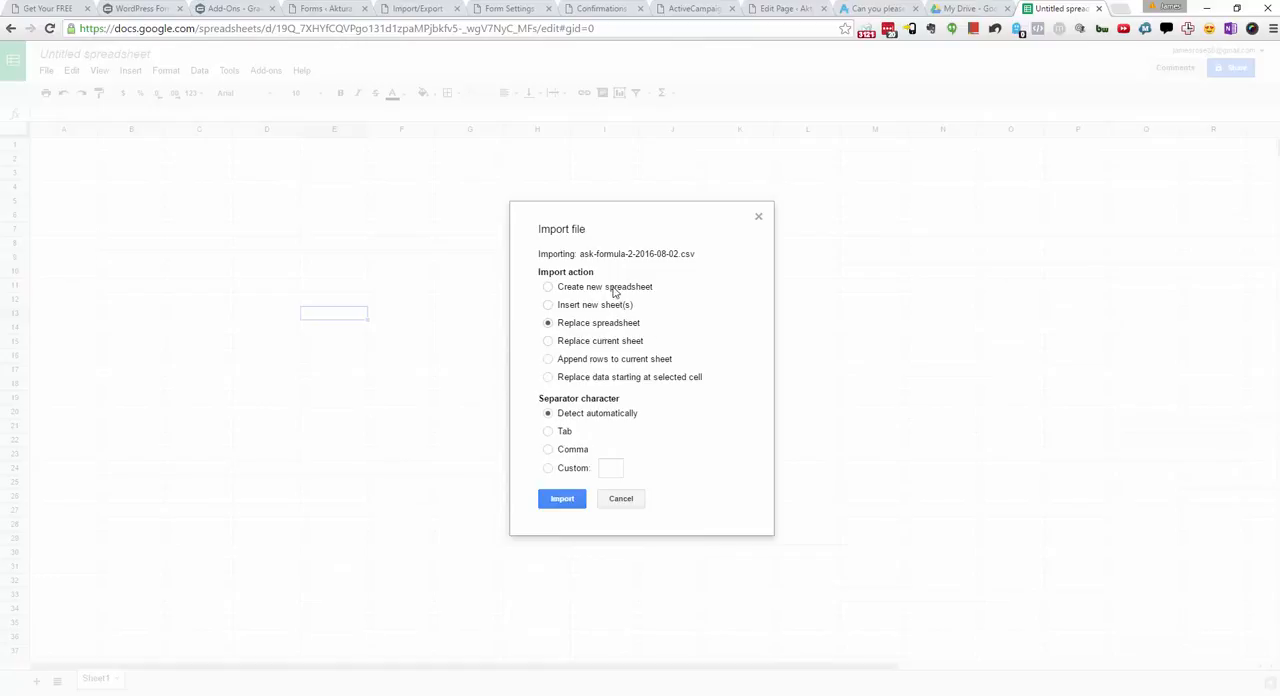
Step: Import the CSV as a new spreadsheet with automatic separator detection and open it
left_click(609, 288)
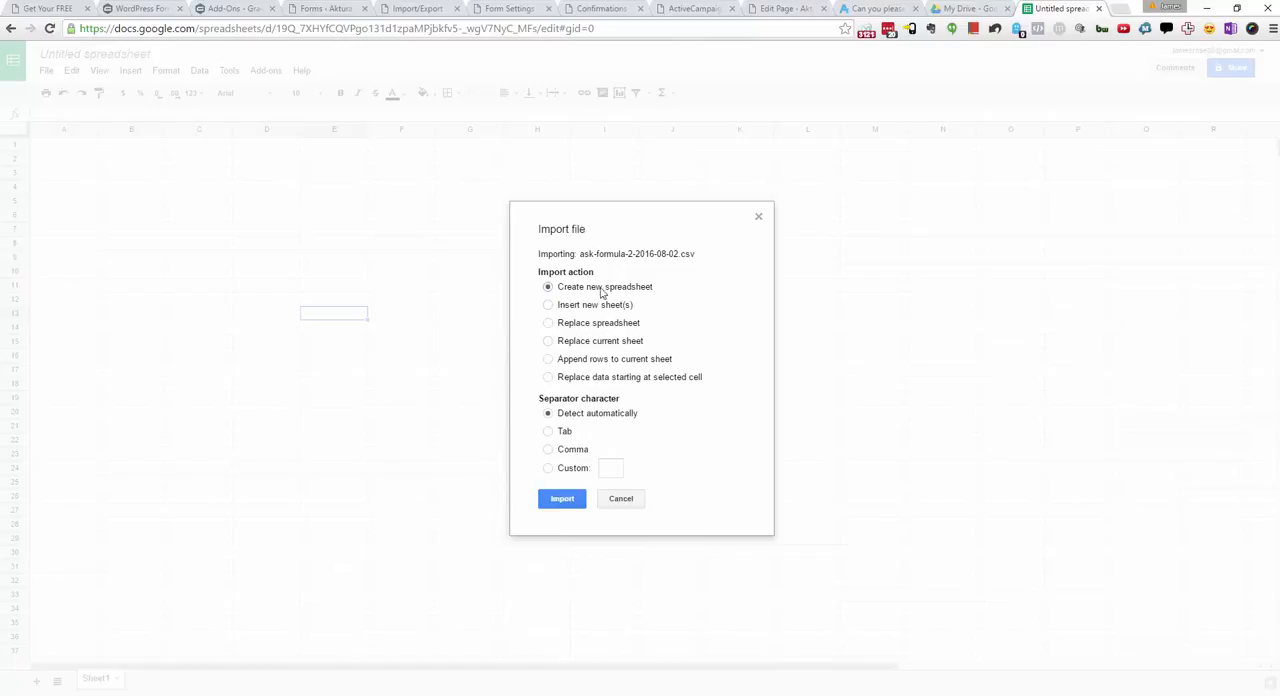
left_click(563, 500)
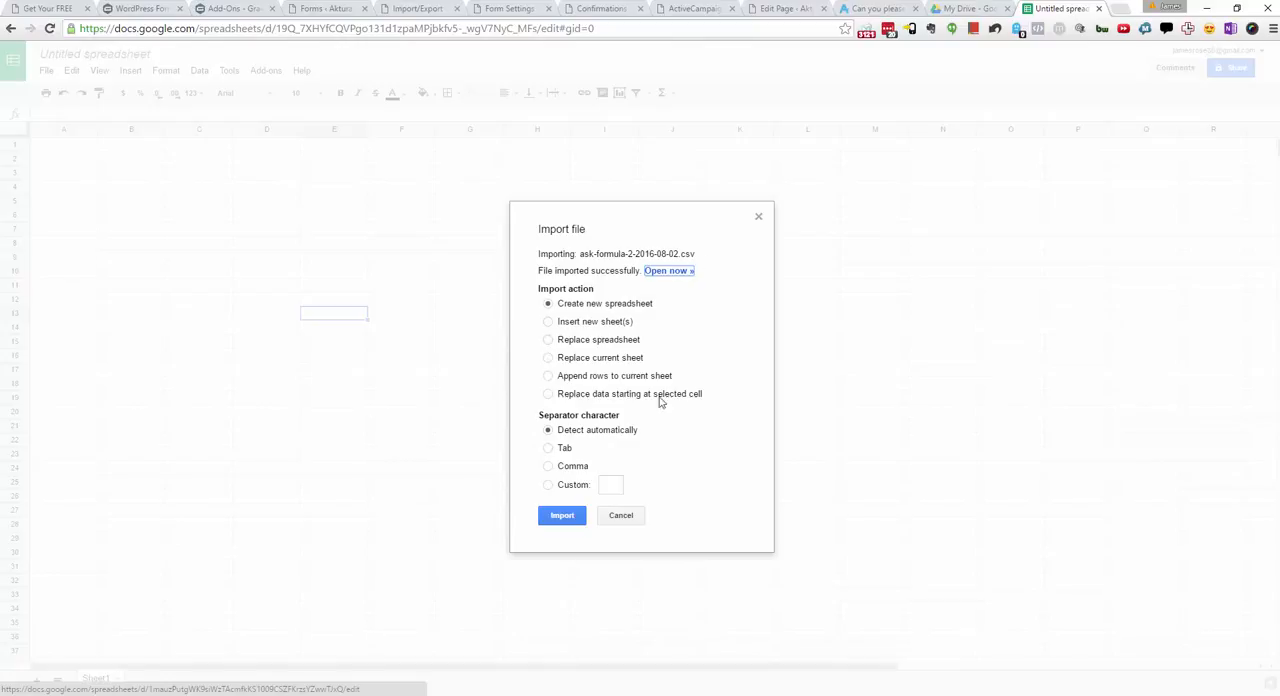
left_click(662, 271)
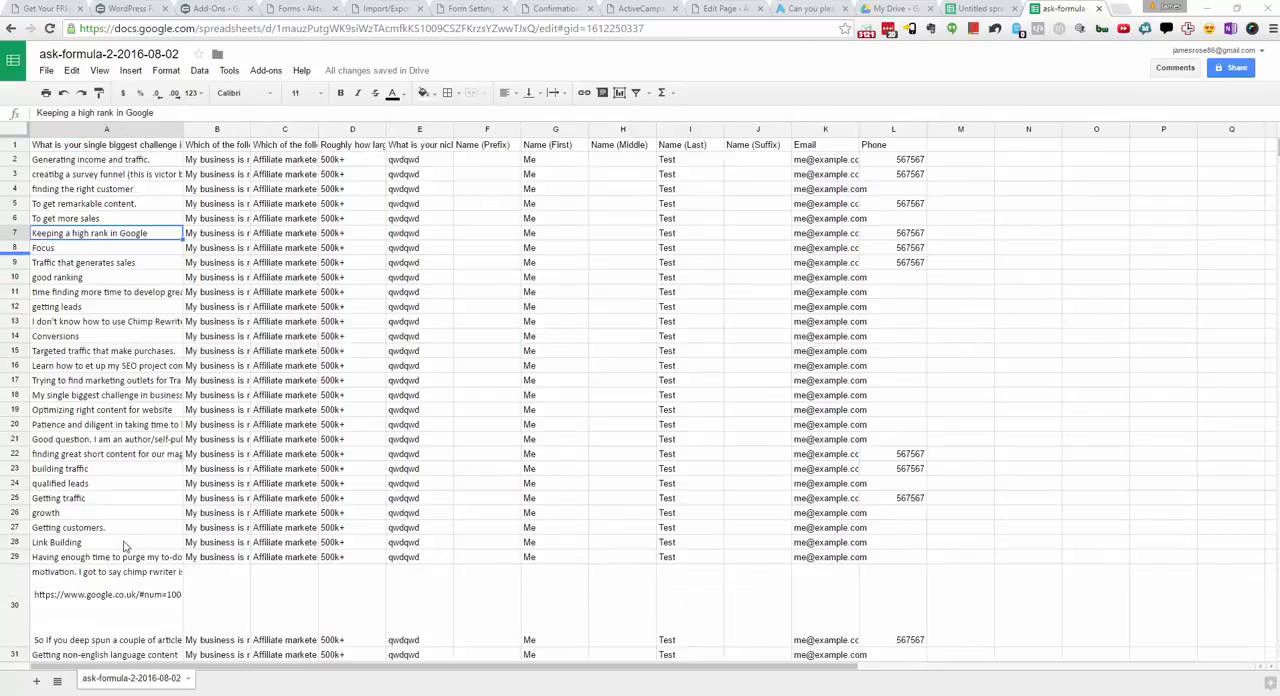
Step: Review the imported survey responses, checking the biggest-challenge answers in column A and the remaining answer and contact columns
left_click(686, 337)
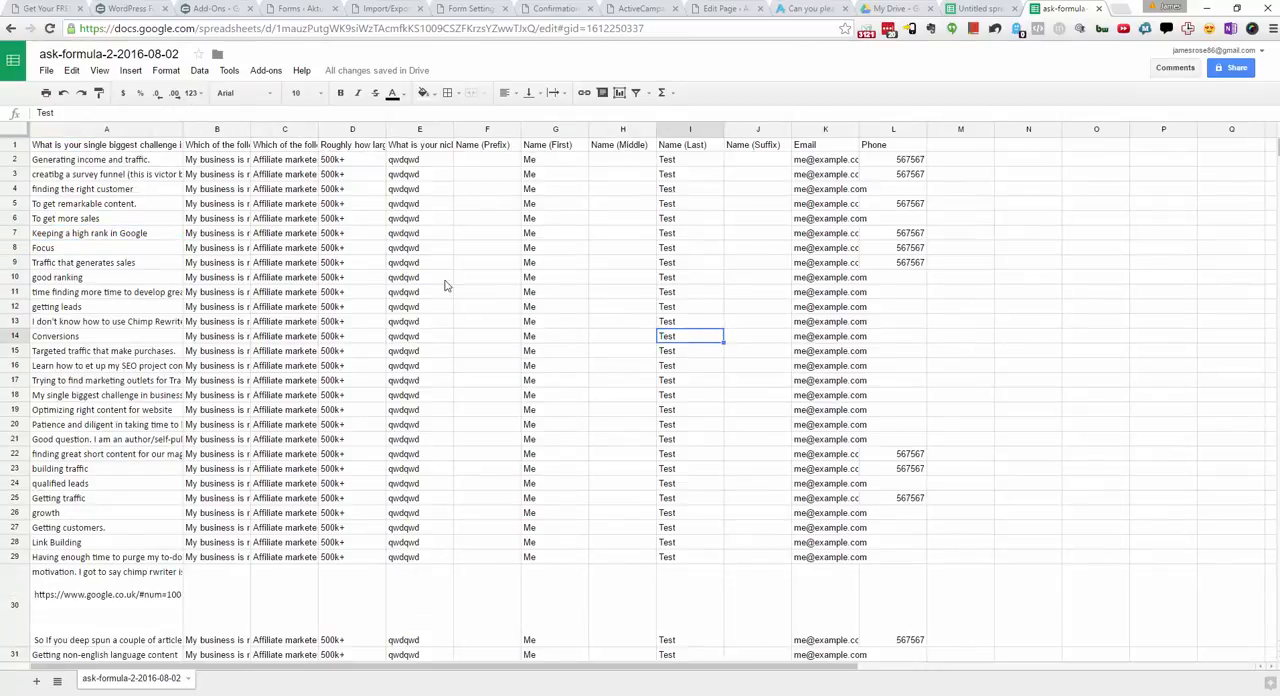
left_click(146, 166)
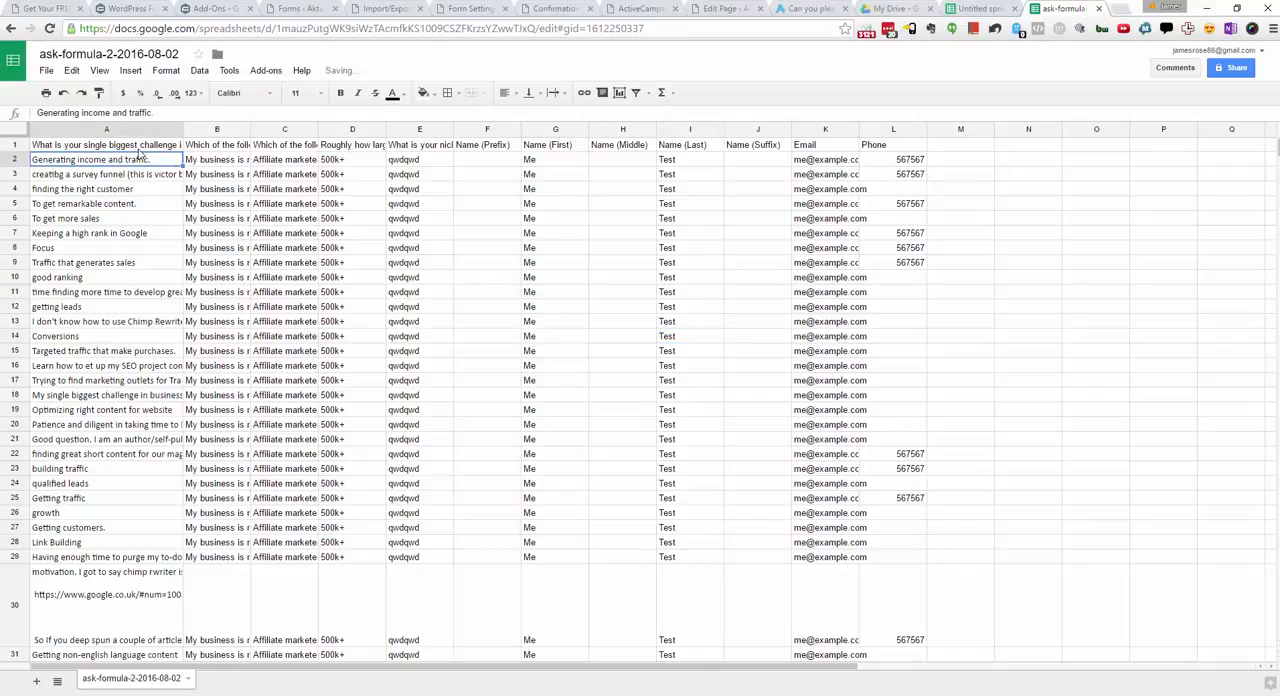
left_click(139, 150)
left_click_drag(138, 162, 106, 473)
left_click(273, 425)
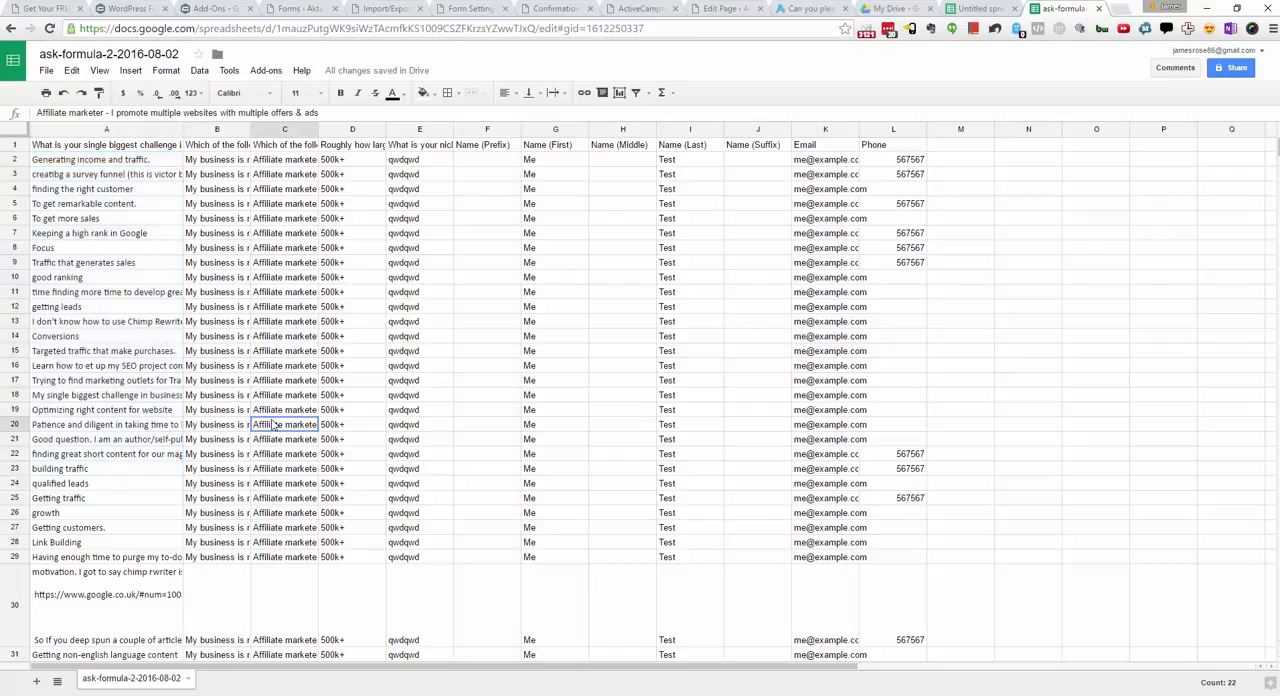
left_click_drag(830, 161, 241, 170)
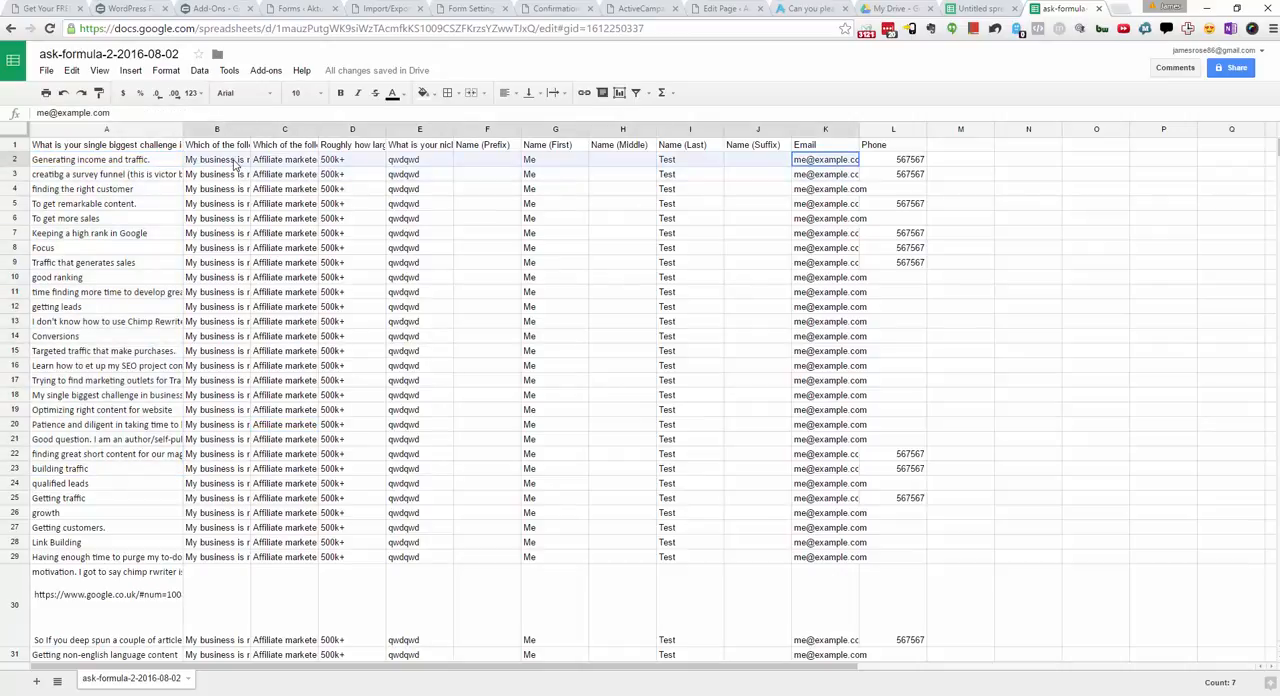
left_click(604, 290)
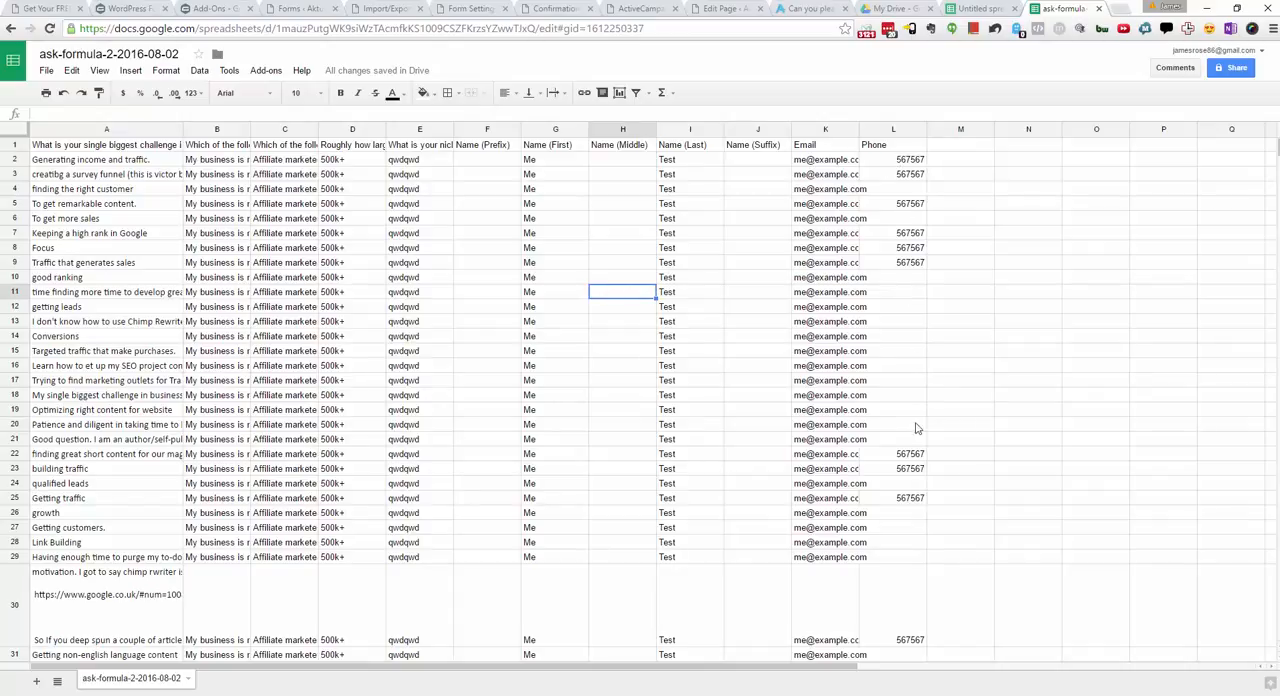
scroll(949, 409, "down", 5)
scroll(925, 560, "up", 5)
Step: Add the column headers Score, Rank and Top 20% in cells M1 to O1, after Phone
left_click(954, 150)
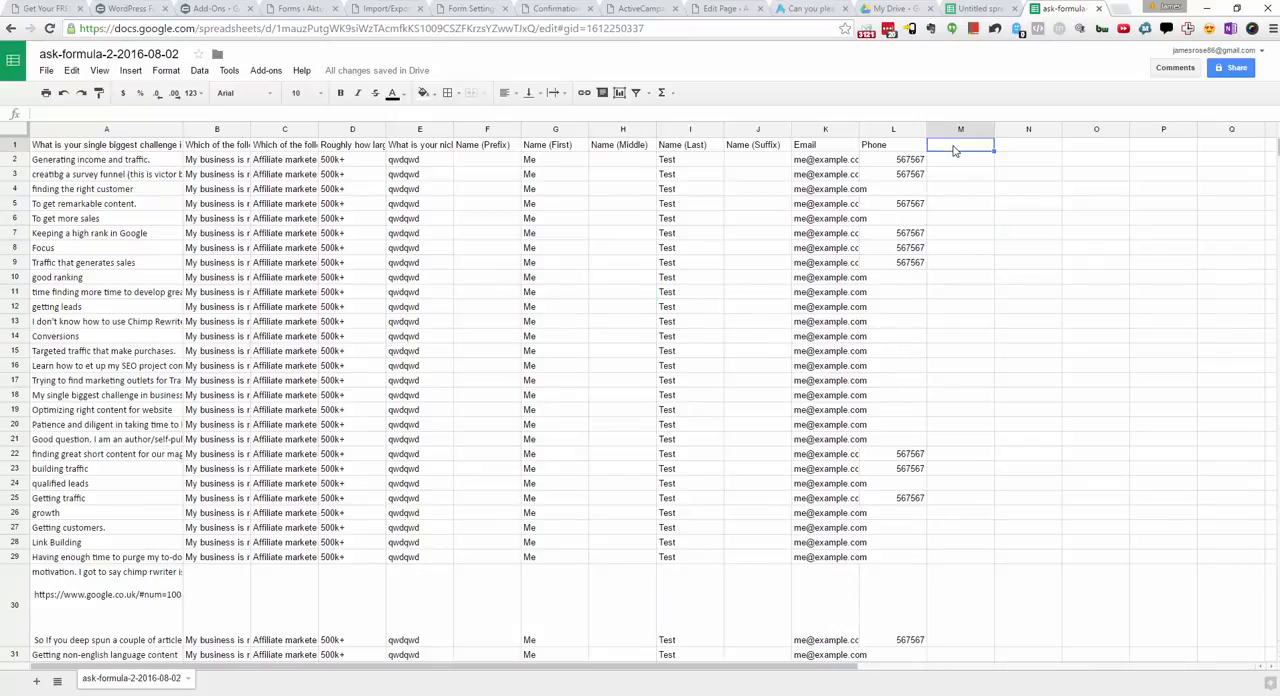
type("Score")
key("Tab")
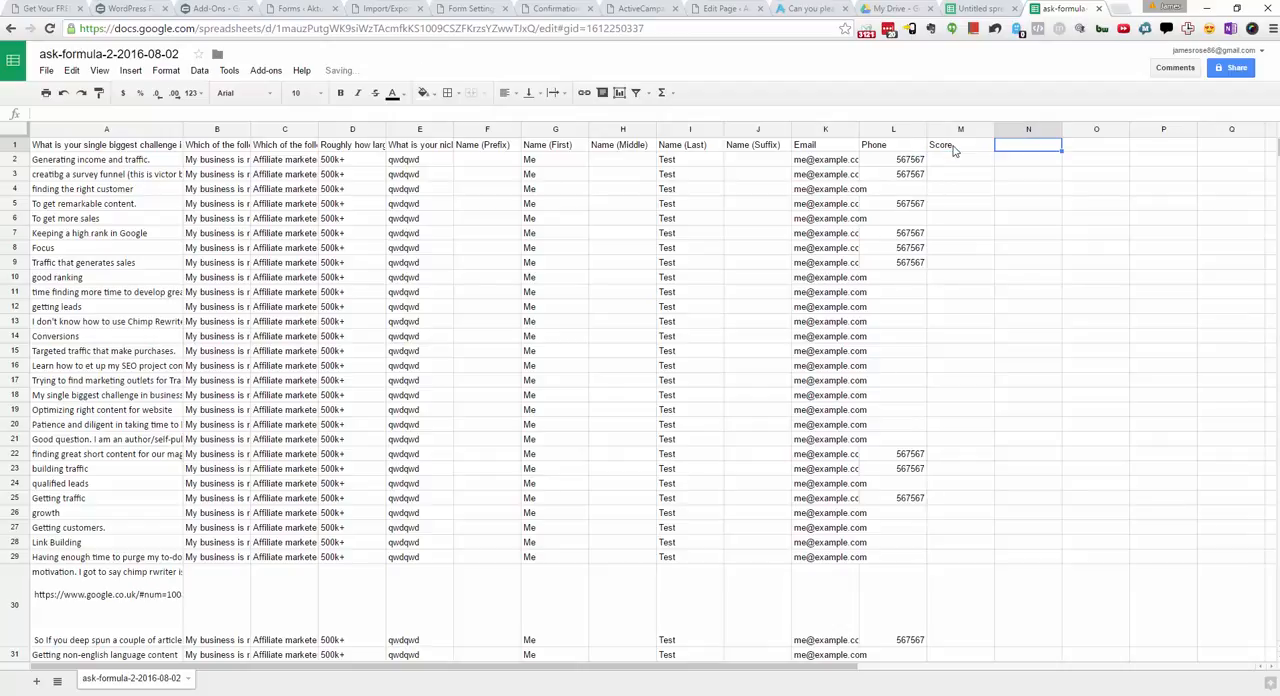
type("Rank")
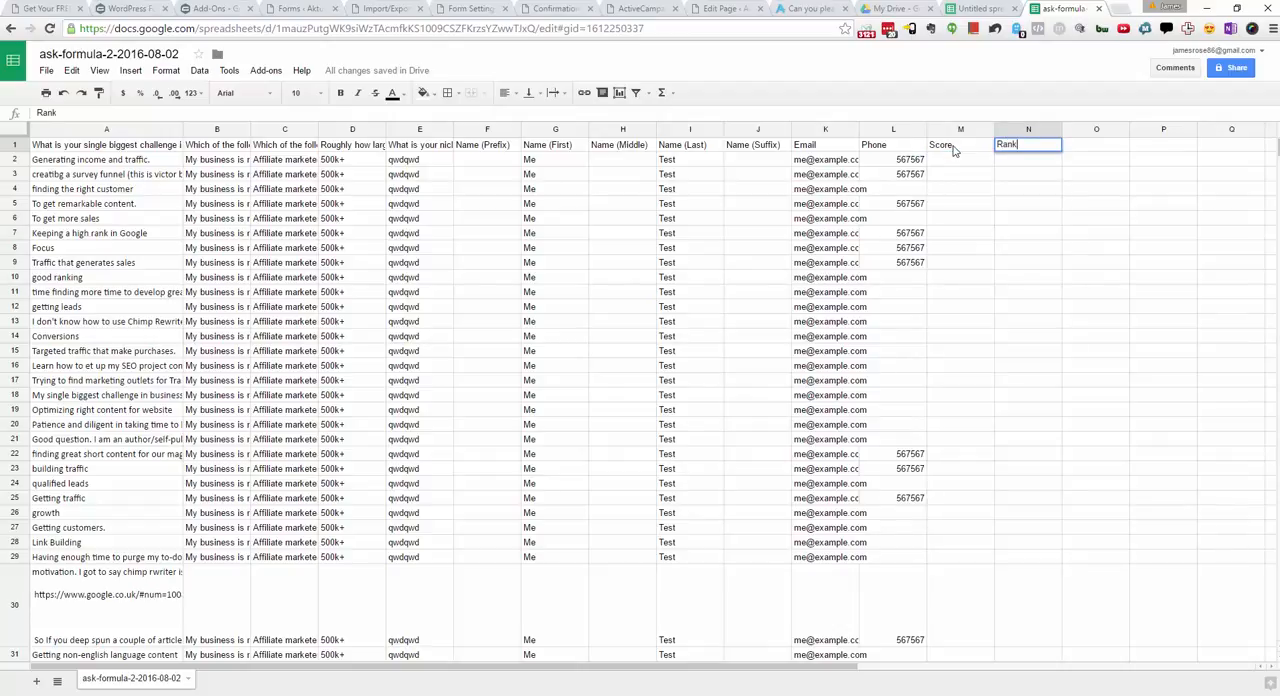
key("Tab")
type("Top 20%")
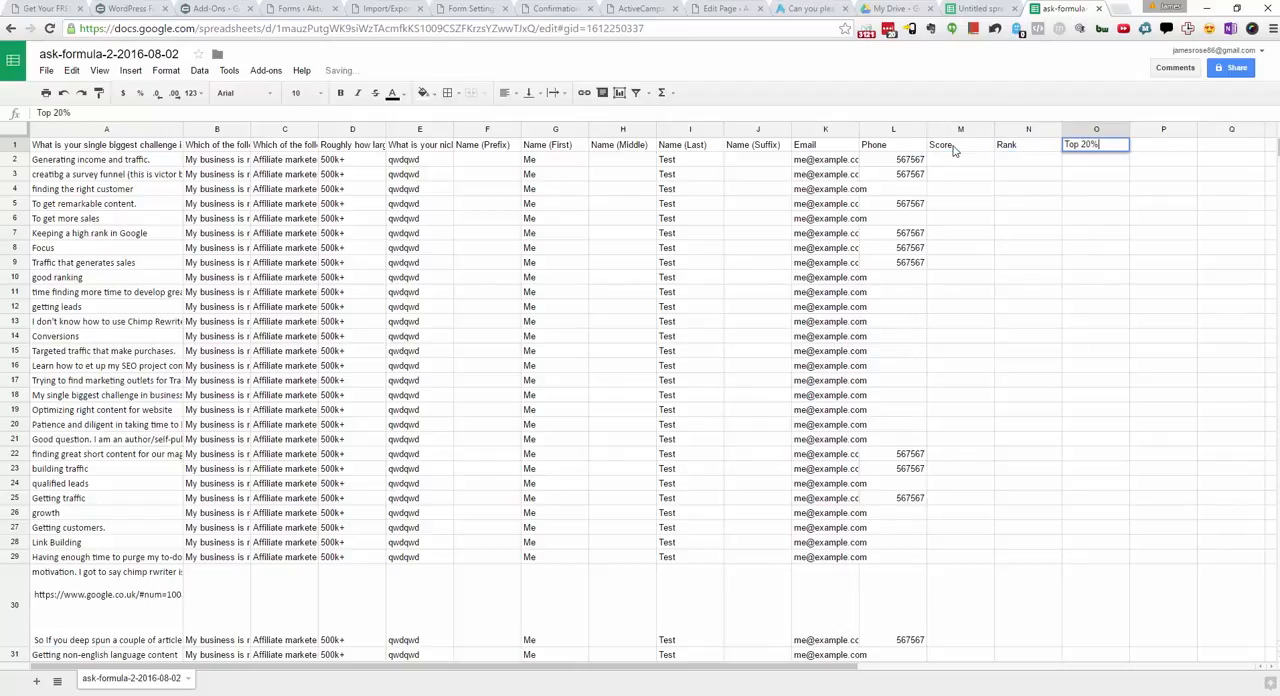
key("Return")
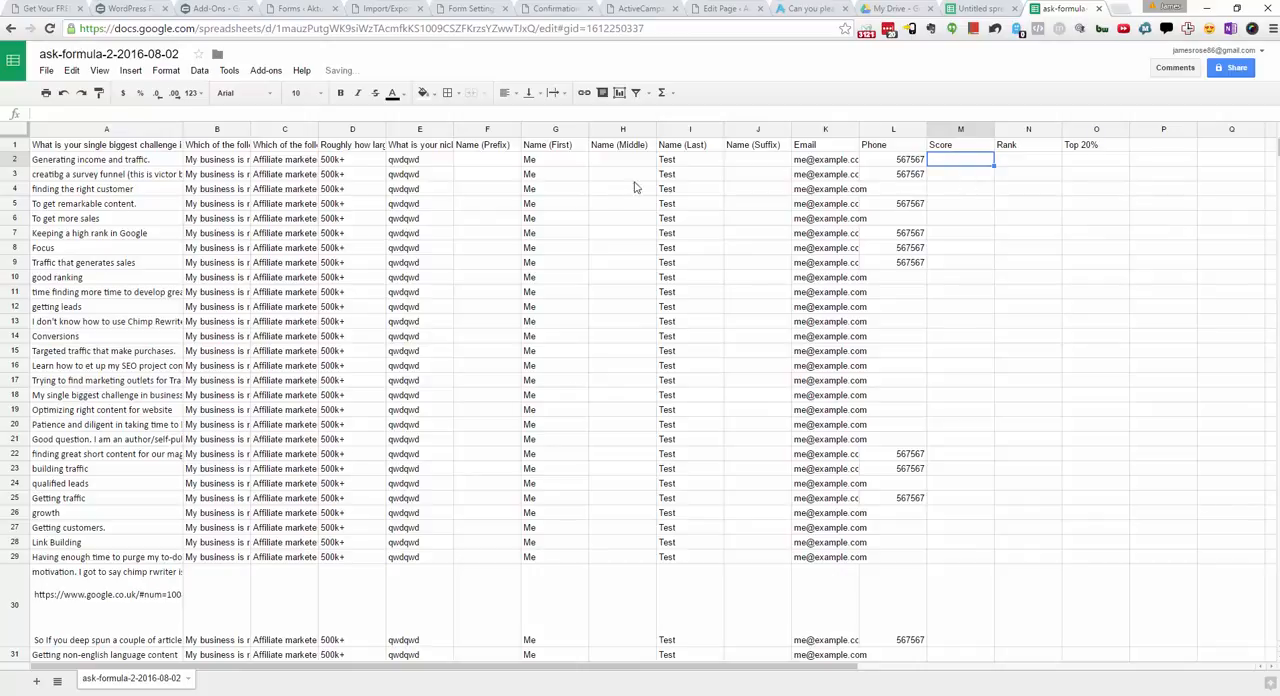
Step: Paste the scoring formula =len(A2)*IF(len(M1)=0,1,1.5) into the first Score cell, M2
left_click(965, 207)
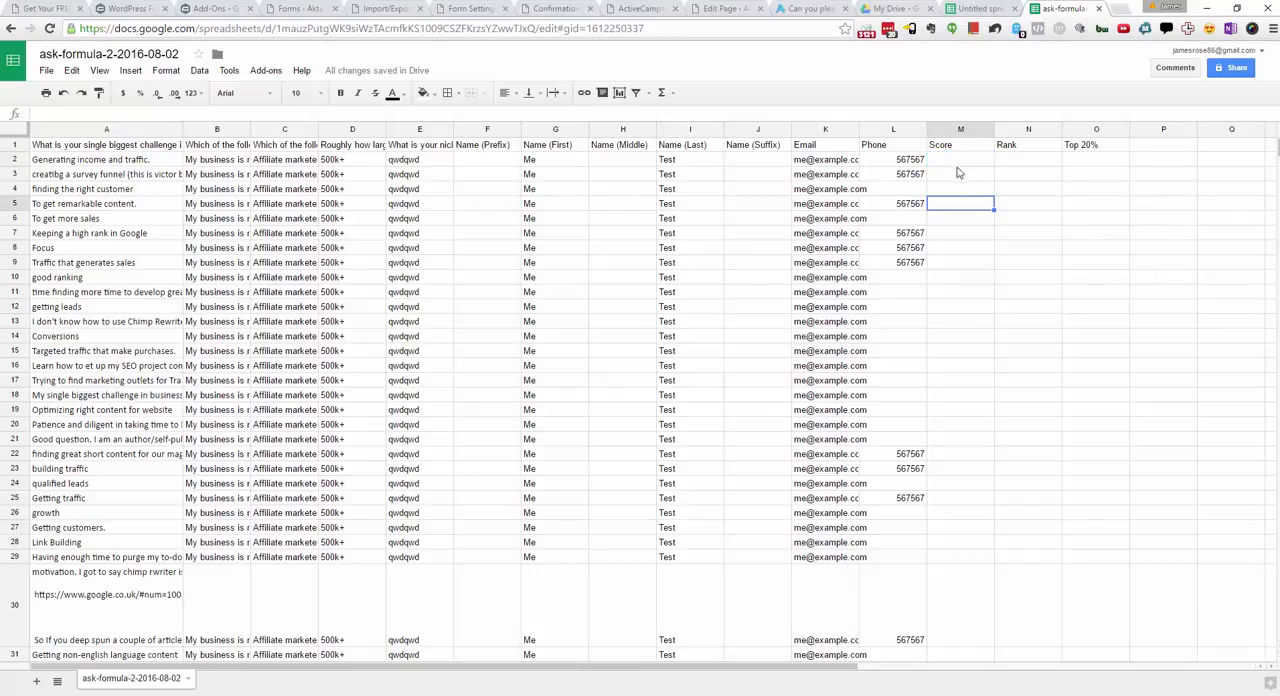
left_click(917, 164)
left_click(948, 157)
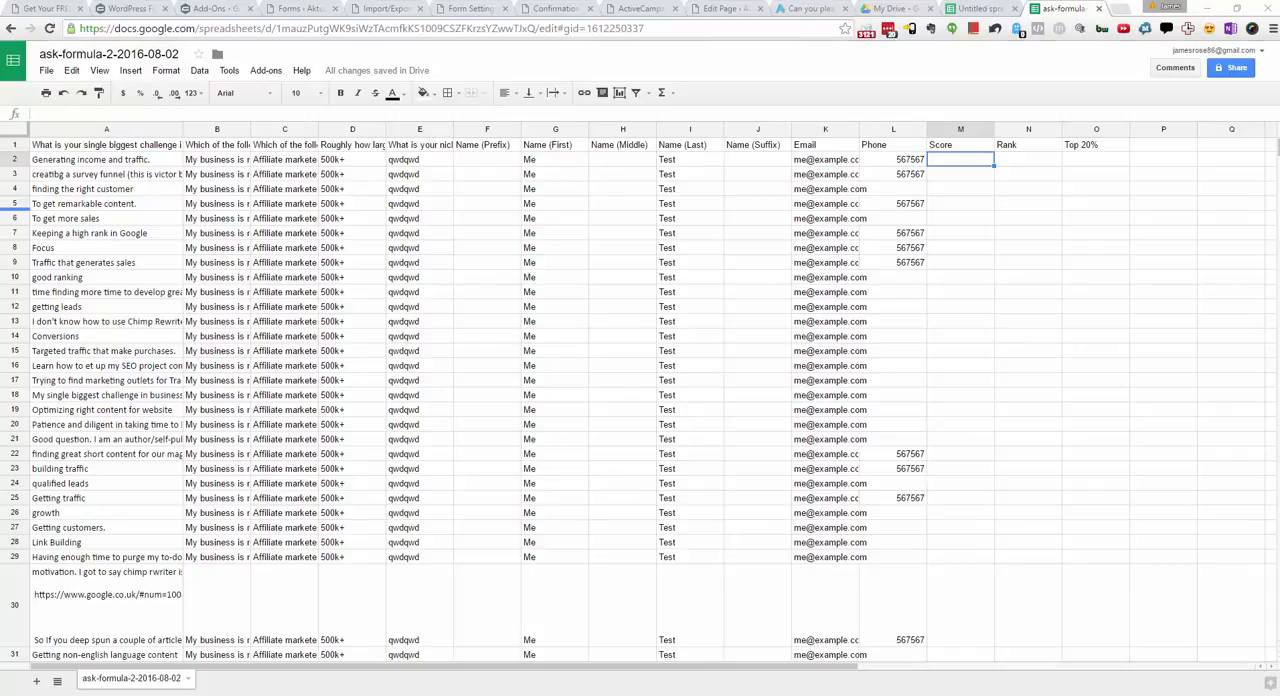
left_click(404, 114)
type("=len(A2)*IF(len(M1)=0,1,1.5)")
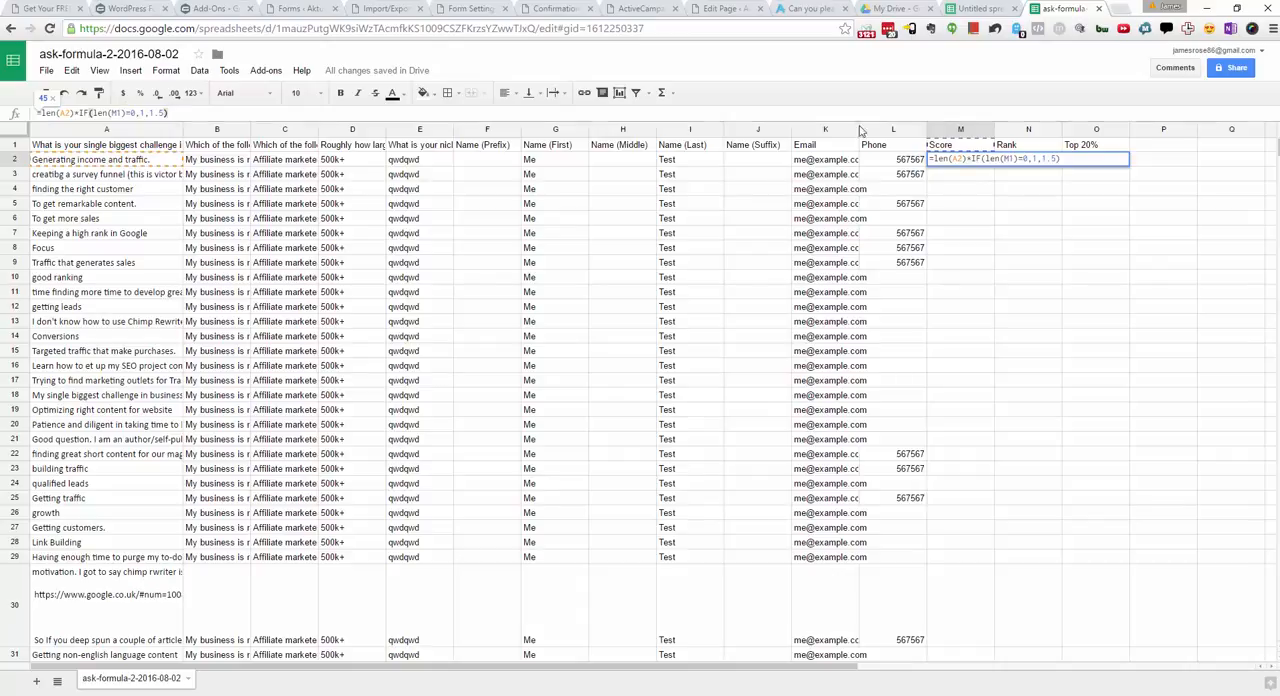
Step: Change the M1 reference in the score formula to the phone cell L2, giving =len(A2)*IF(len(L2)=0,1,1.5)
left_click(113, 112)
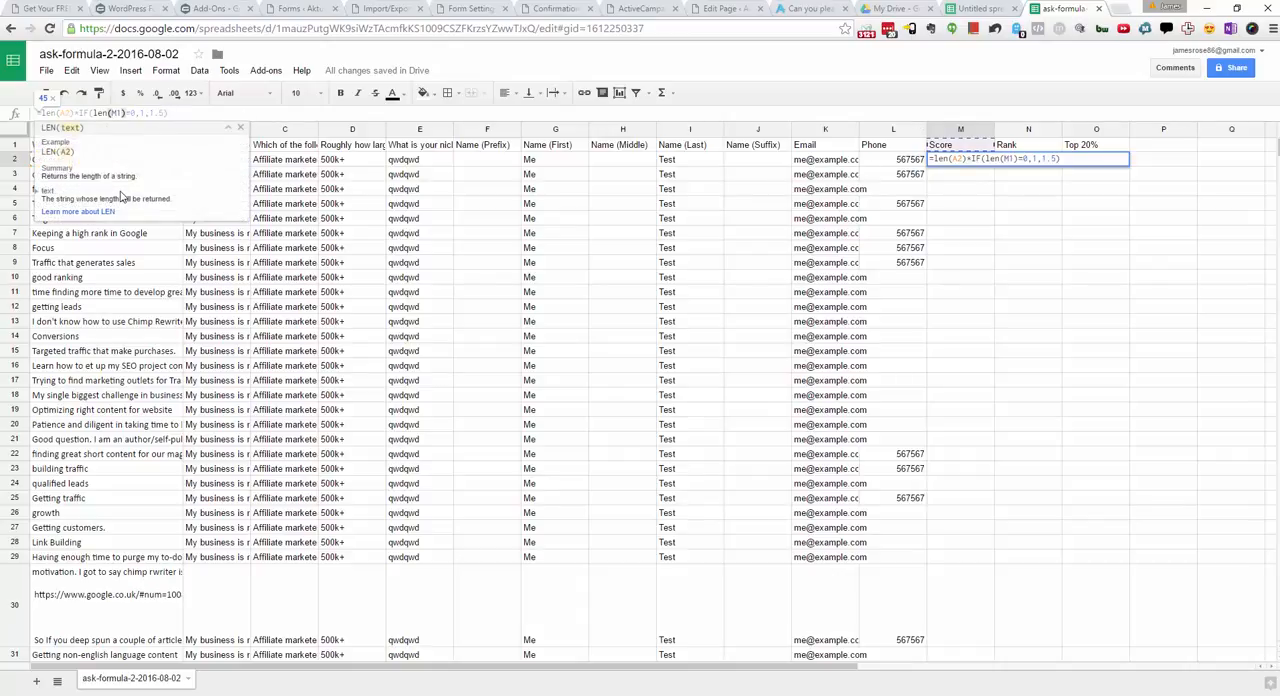
key("Delete")
type("L2")
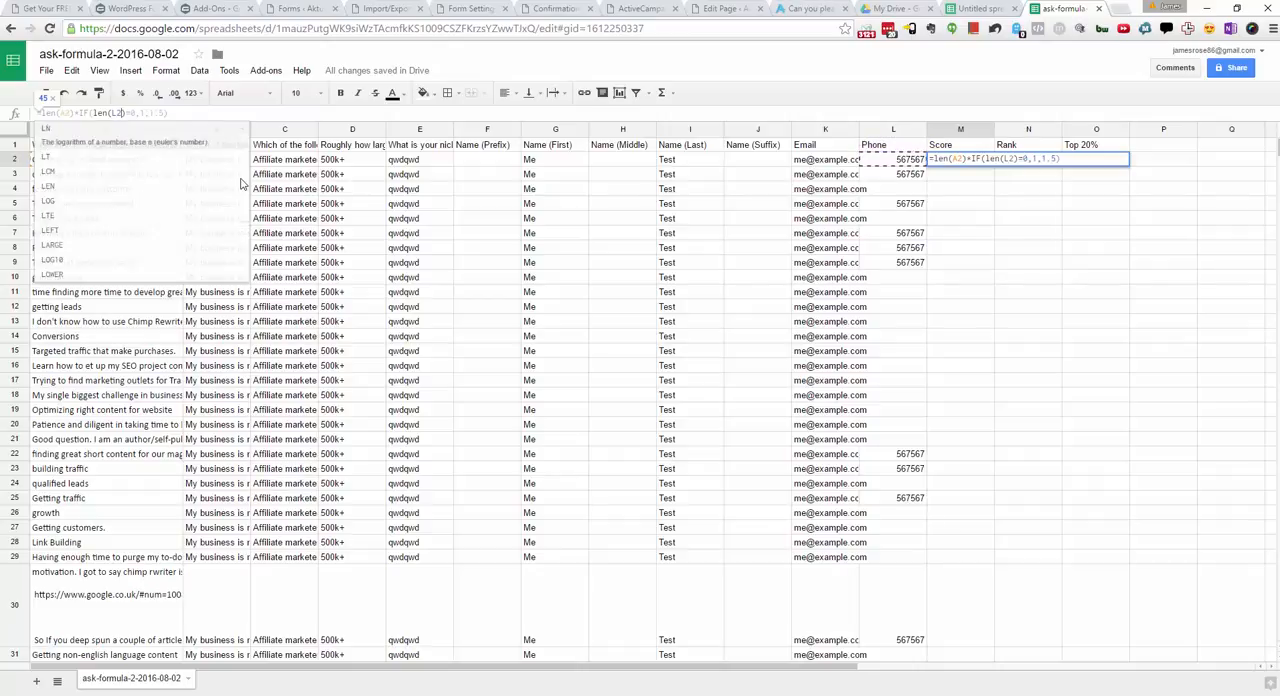
key("Delete")
type("2")
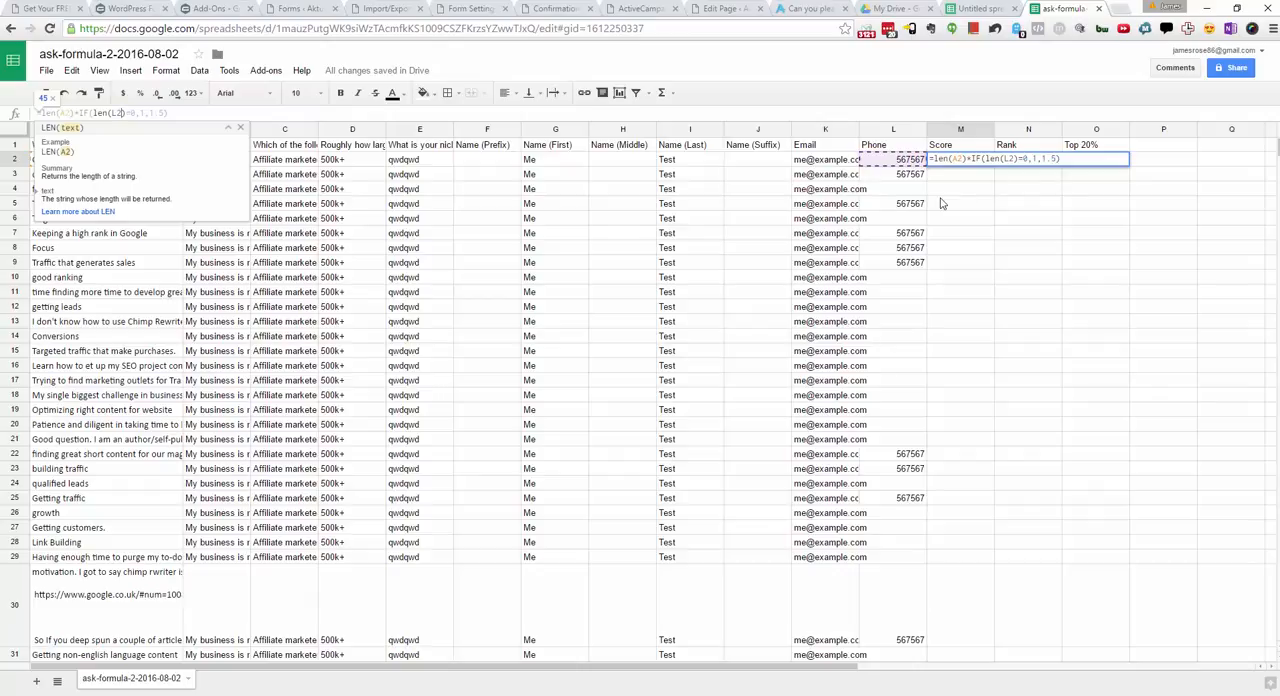
type("\\")
key("BackSpace")
key("Return")
Step: Fill the score formula from M2 down the Score column to the last response in row 56
left_click(984, 163)
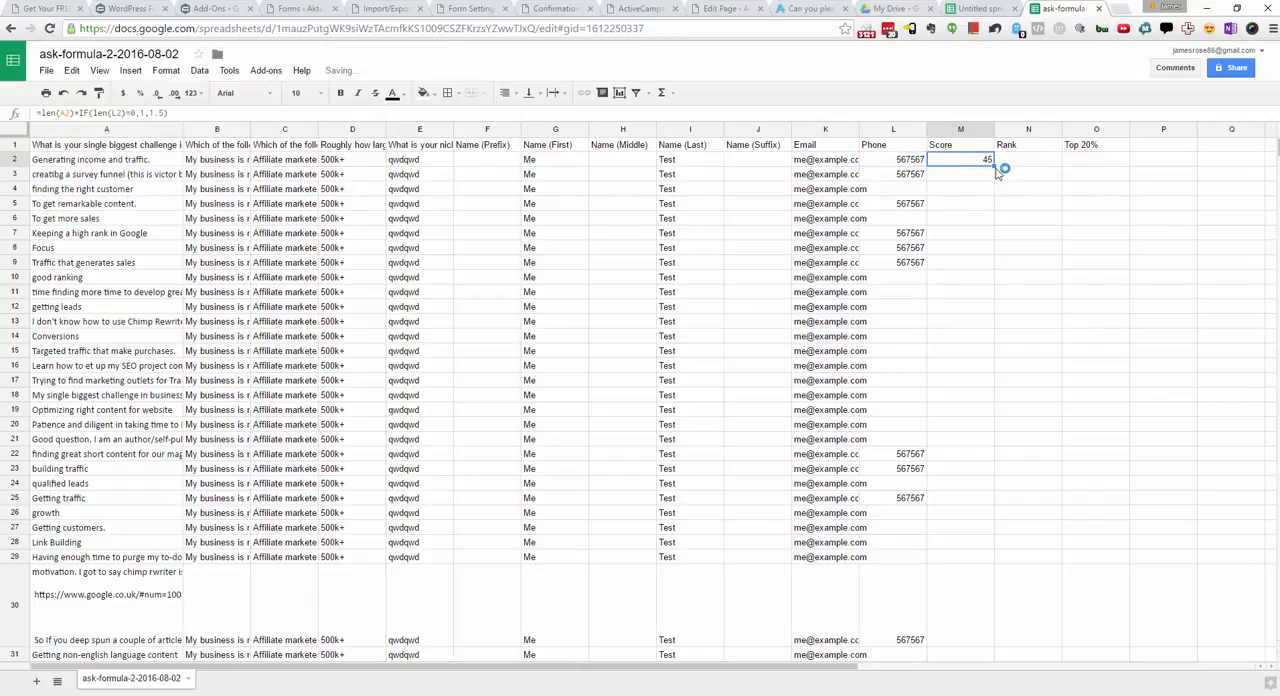
left_click(996, 170)
left_click(981, 164)
left_click_drag(988, 166, 954, 302)
scroll(954, 302, "up", 15)
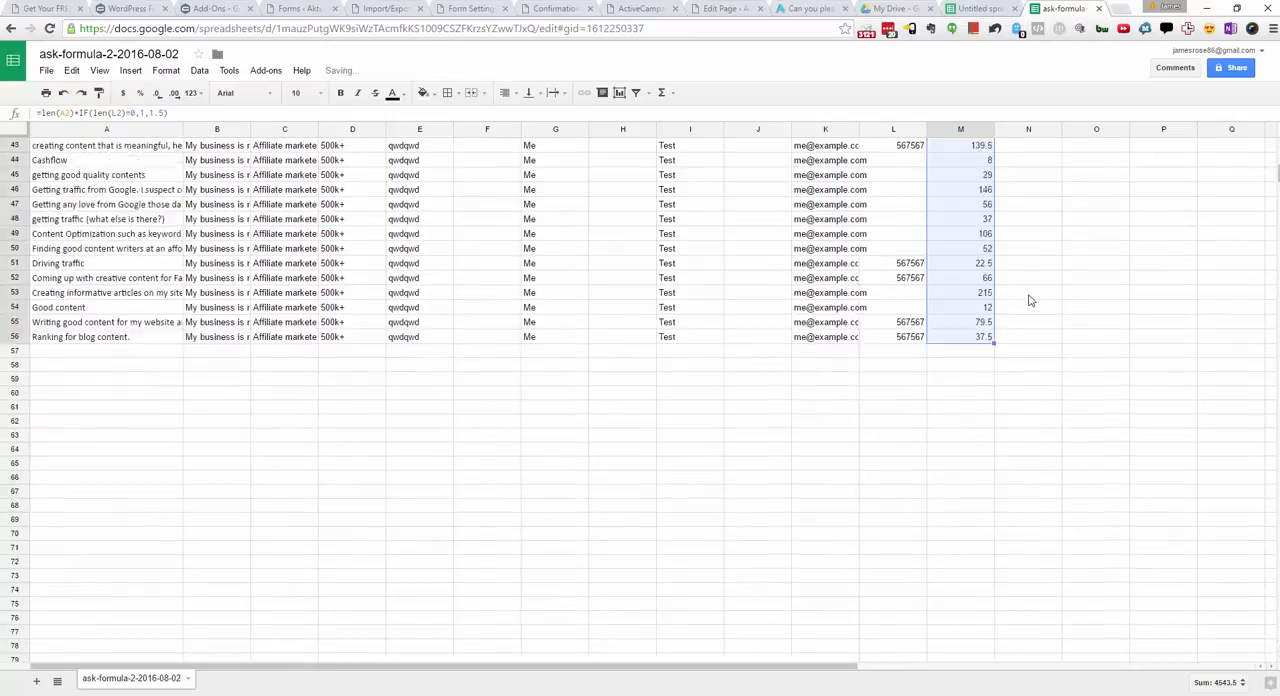
Step: Enter the formula =percentrank(M2:M56,M2) in the first Rank cell, N2
left_click(1007, 162)
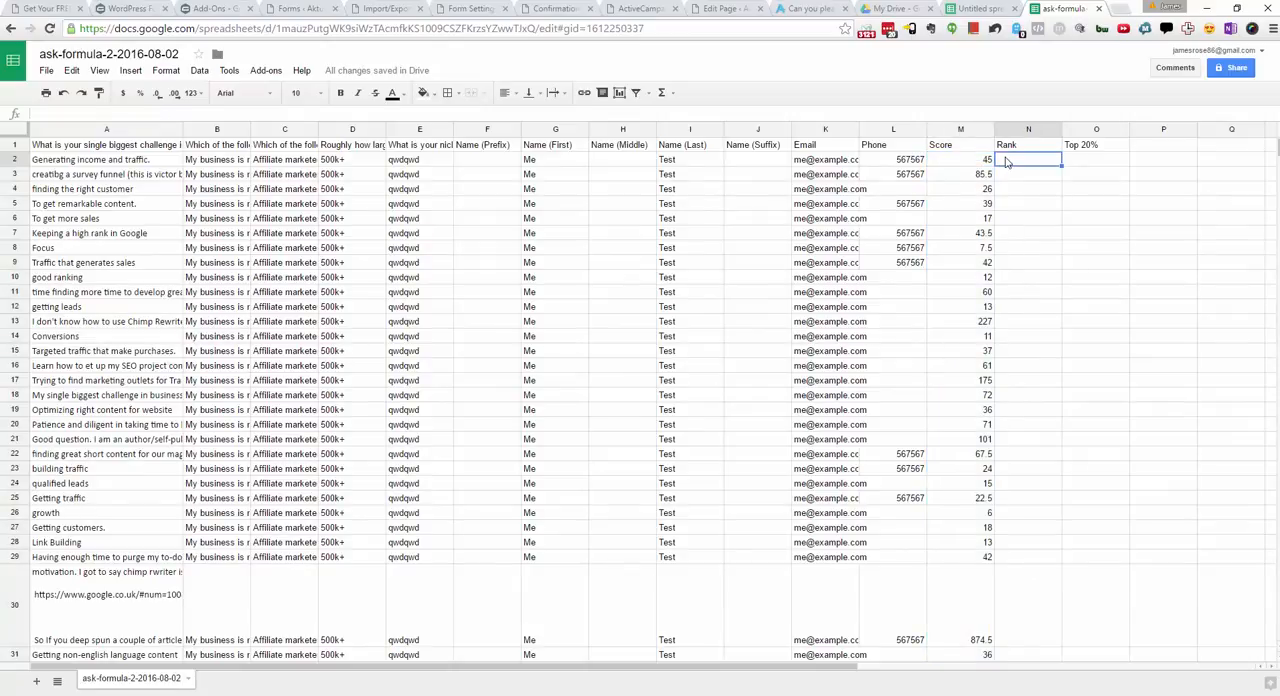
left_click(1027, 235)
left_click(1041, 162)
type("=per")
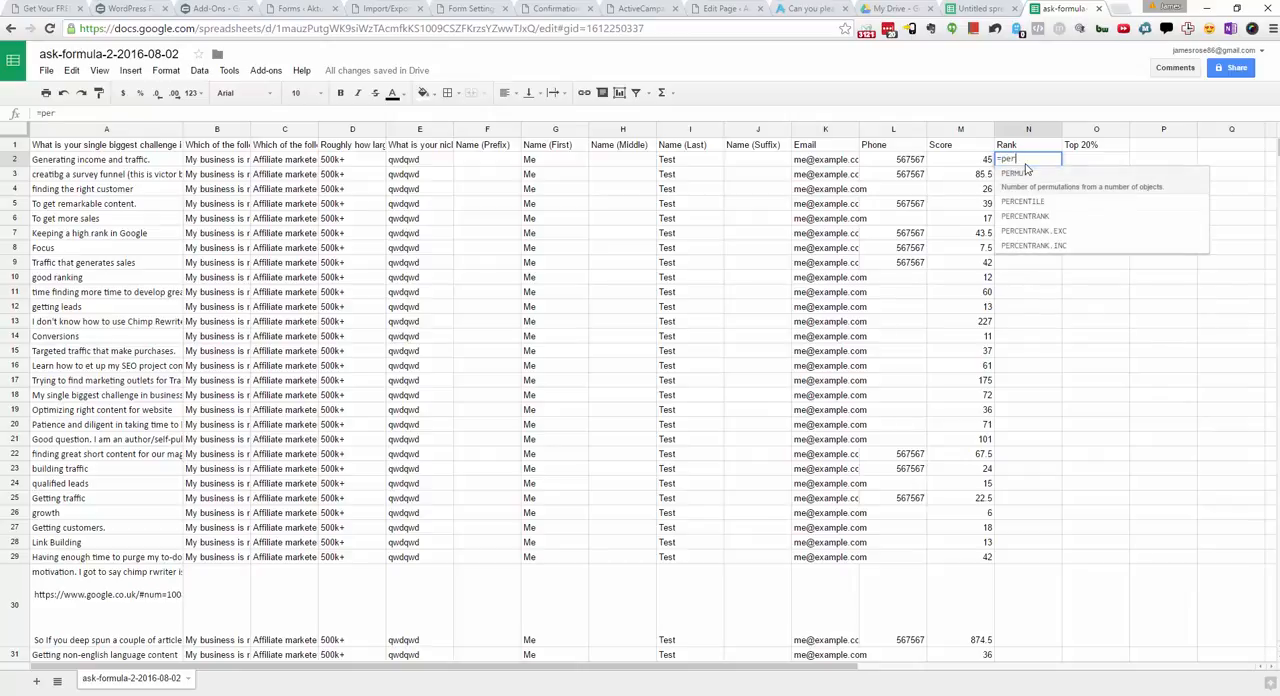
type("centrank(")
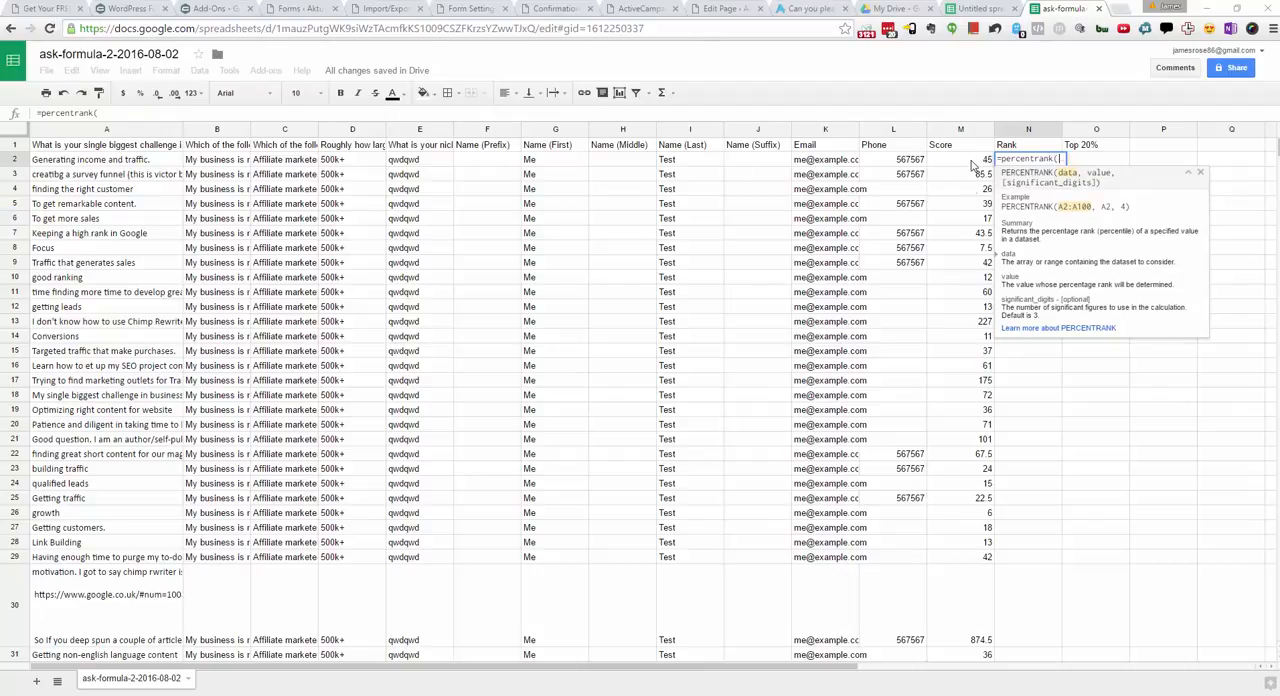
left_click_drag(975, 160, 976, 583)
scroll(1029, 360, "up", 4)
type(",")
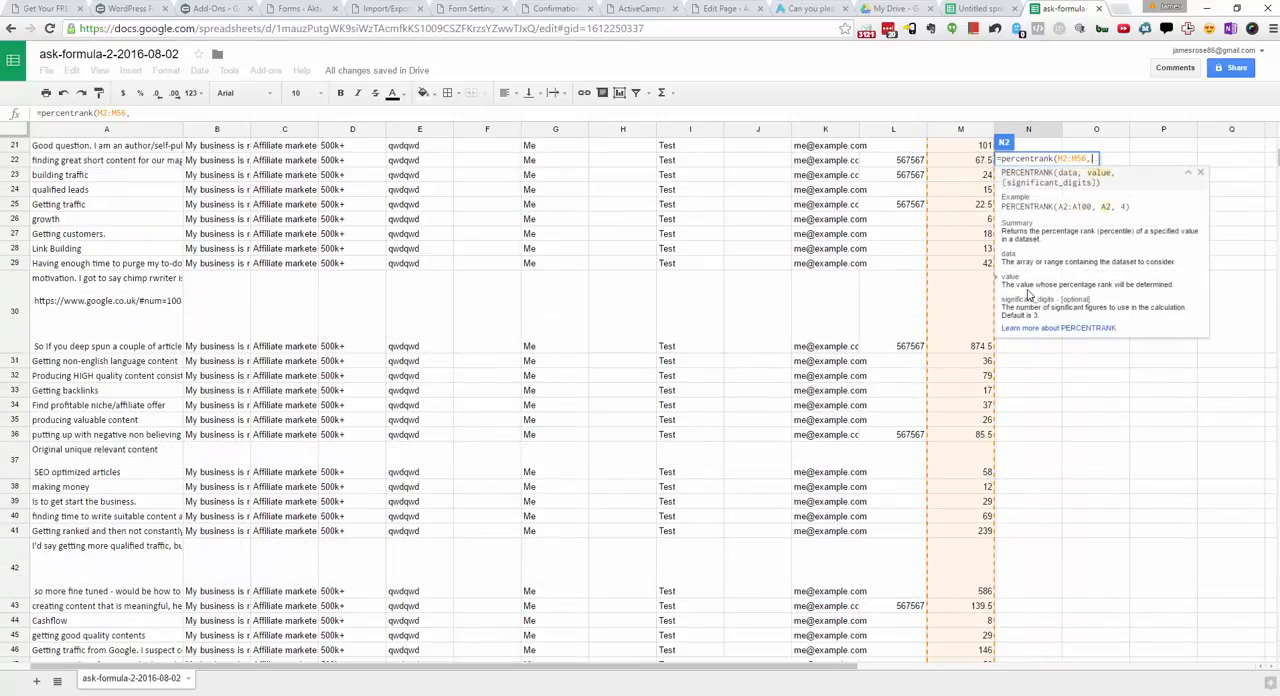
scroll(1029, 295, "up", 5)
left_click(969, 162)
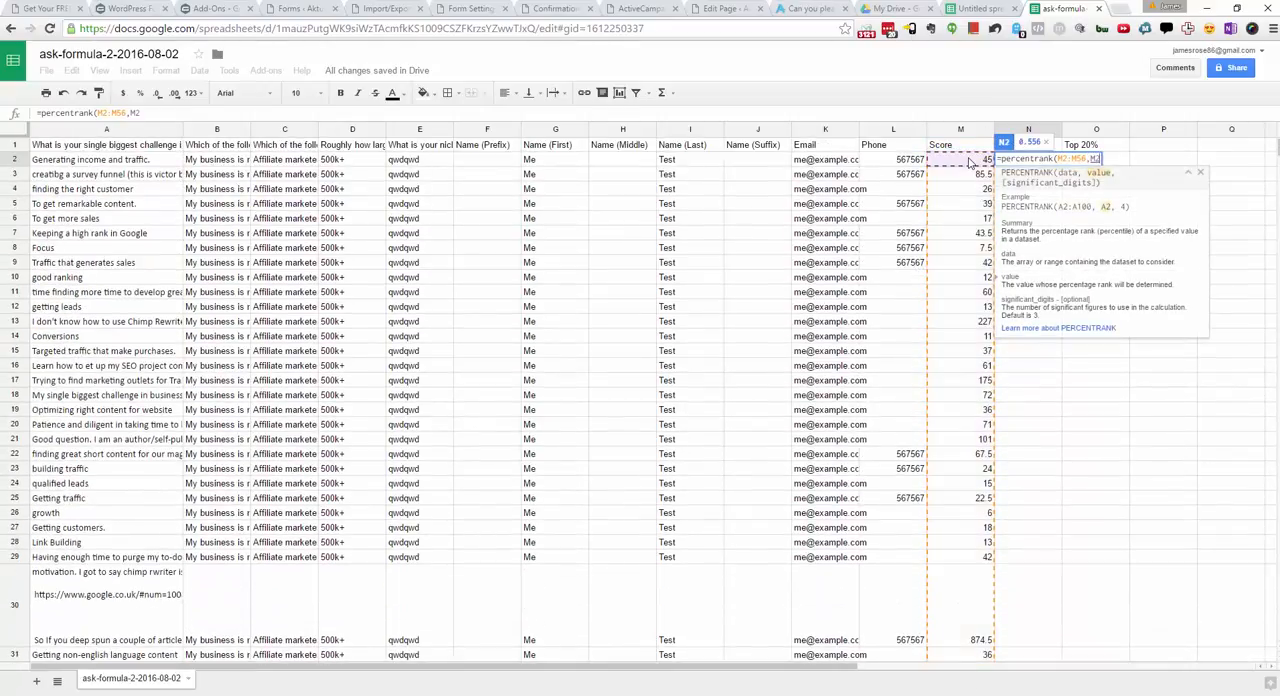
type(")")
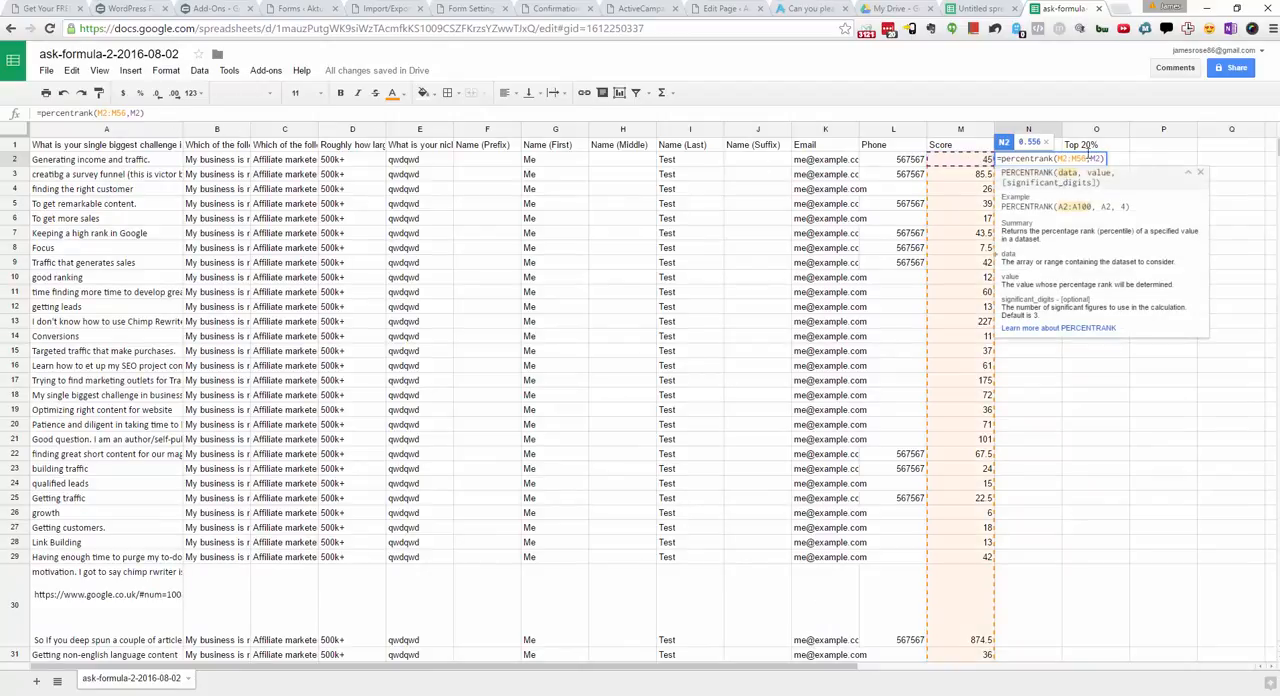
type("$")
type("$")
Step: Lock the rows of the score range in the N2 rank formula, giving =percentrank(M$2:M$56,M2)
key("Return")
Step: Fill the rank formula from N2 down the Rank column through the last response
left_click(1056, 162)
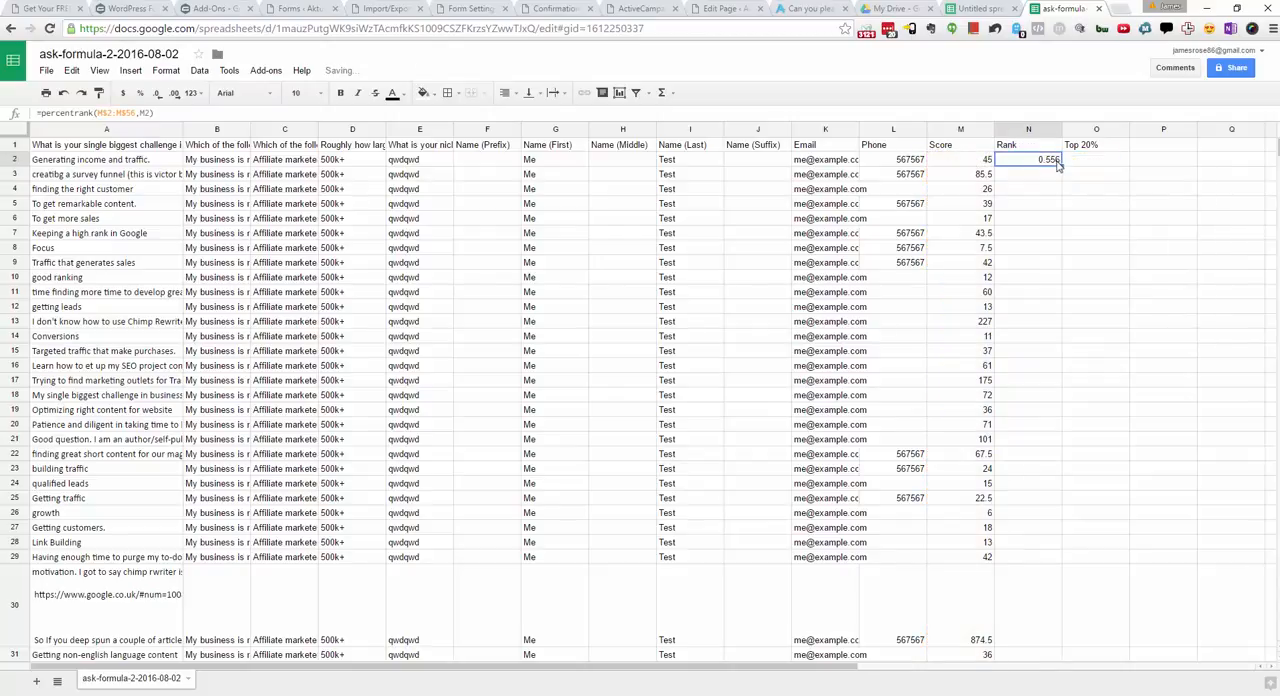
left_click_drag(1061, 166, 1046, 465)
left_click(1064, 177)
left_click(1052, 162)
Step: Enter the formula =if(N2>0.8,"YES",) in the first Top 20% cell, O2
left_click(1087, 162)
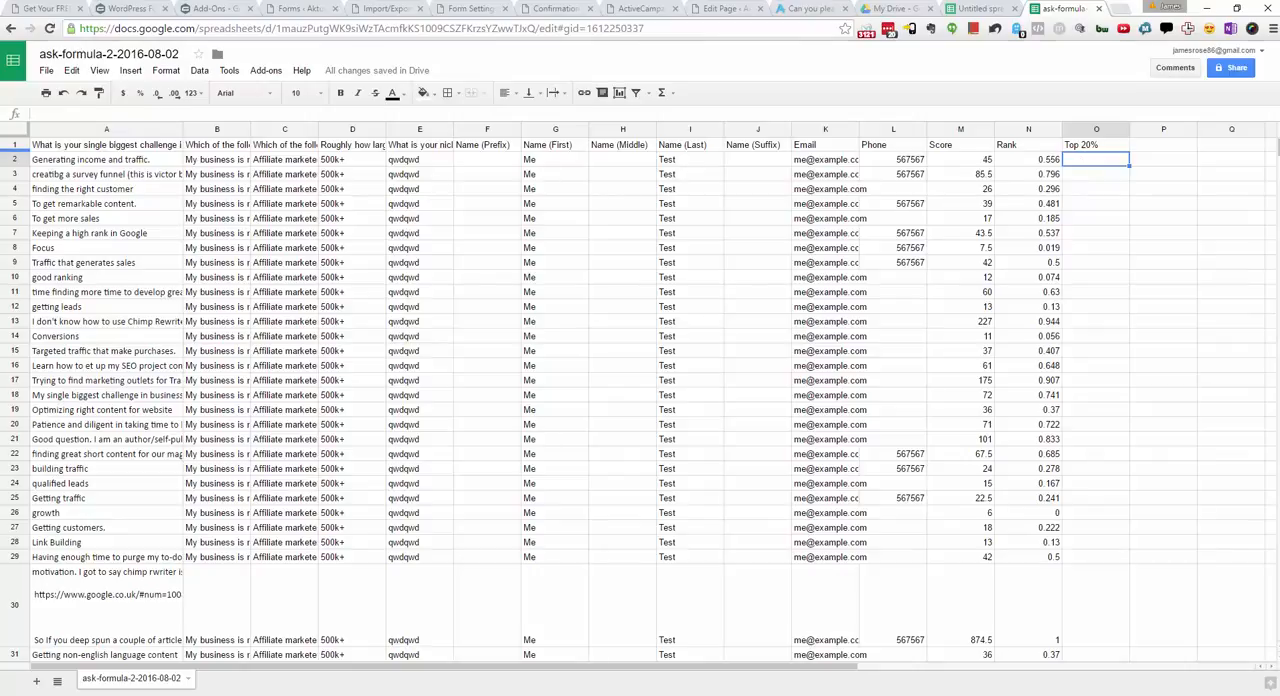
type("=if(")
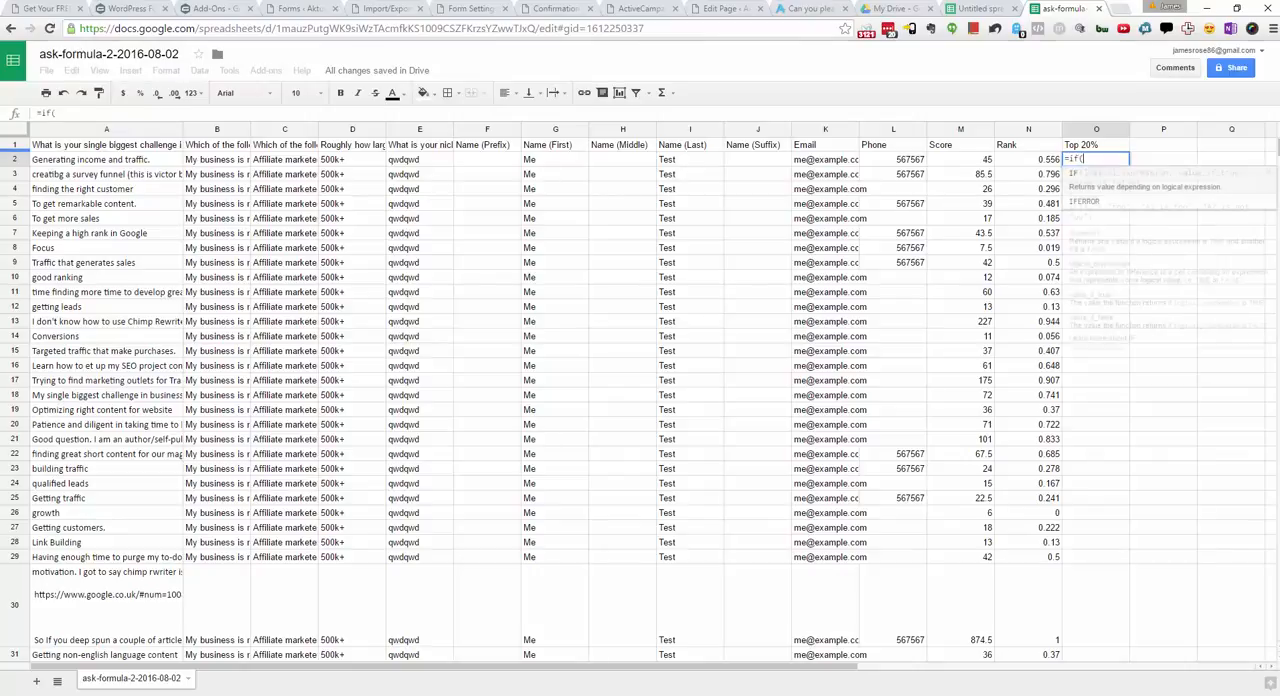
left_click(1029, 161)
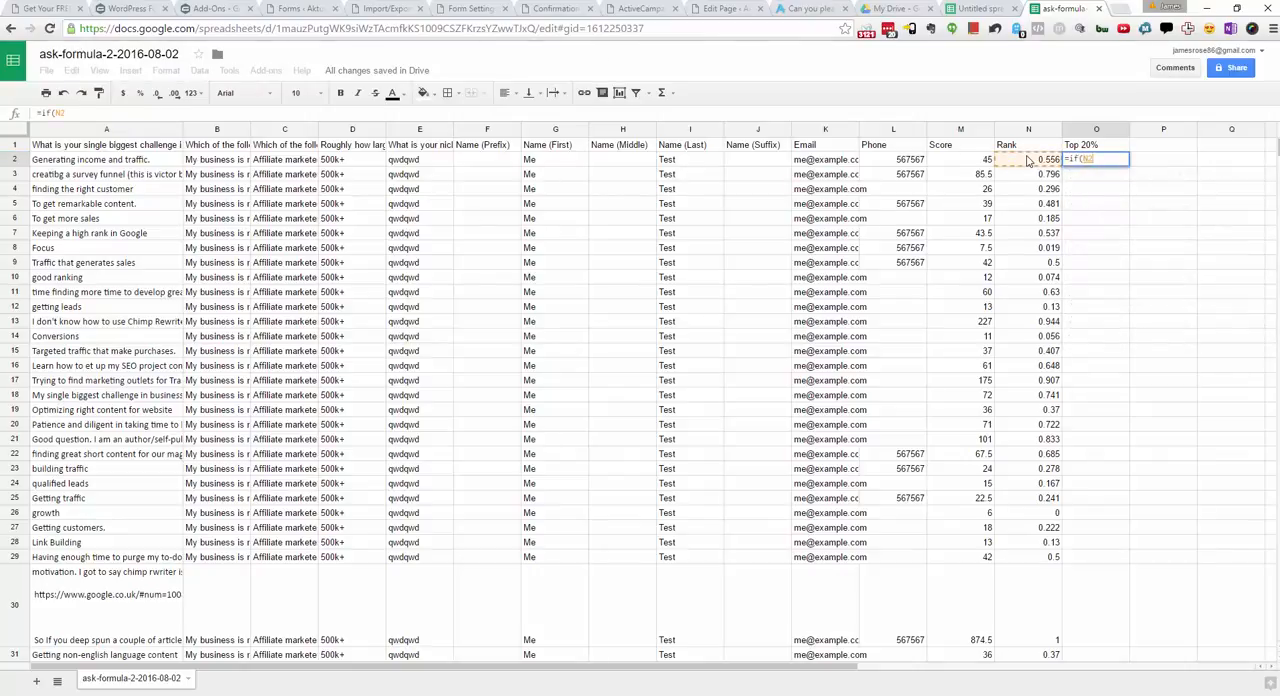
type(">0.")
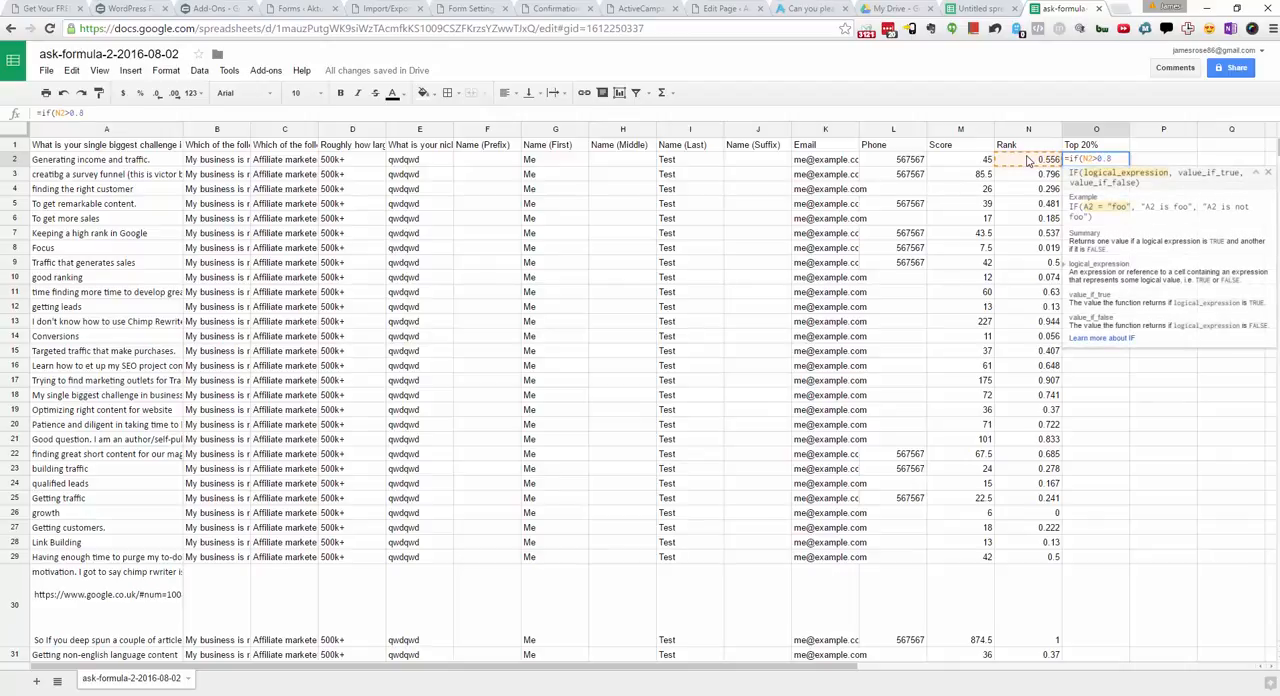
type("8,\"")
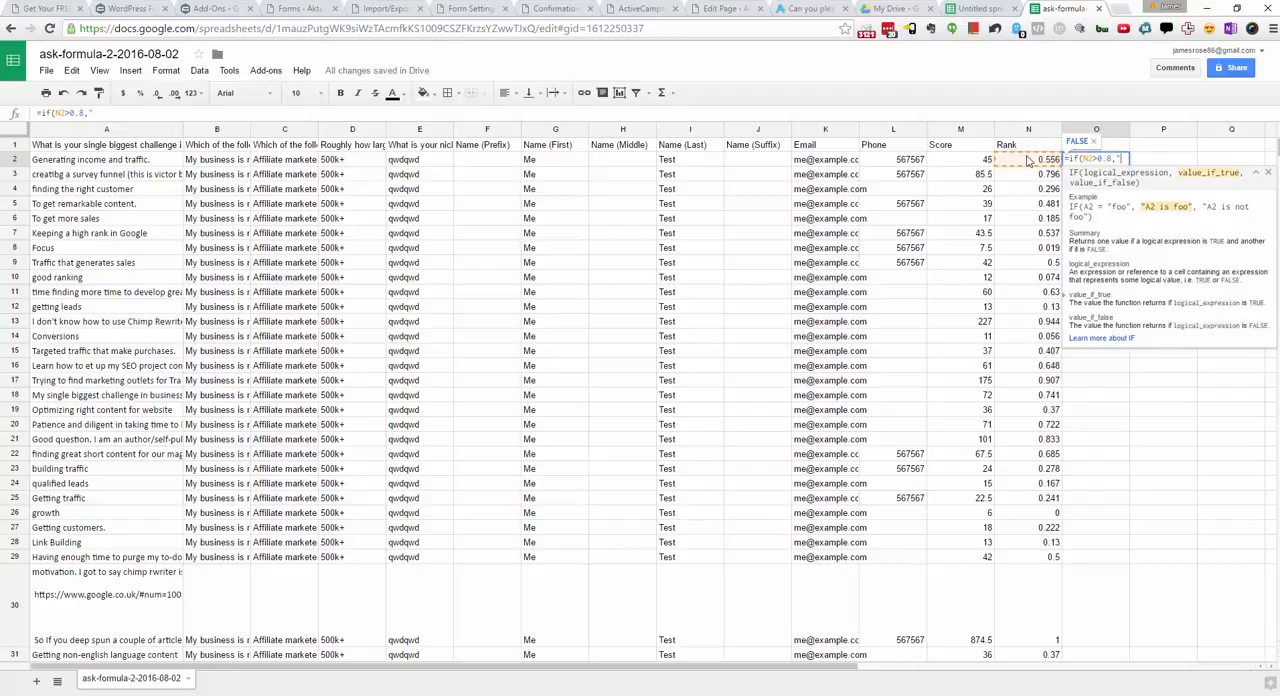
type("YES\",\"\")")
key("Return")
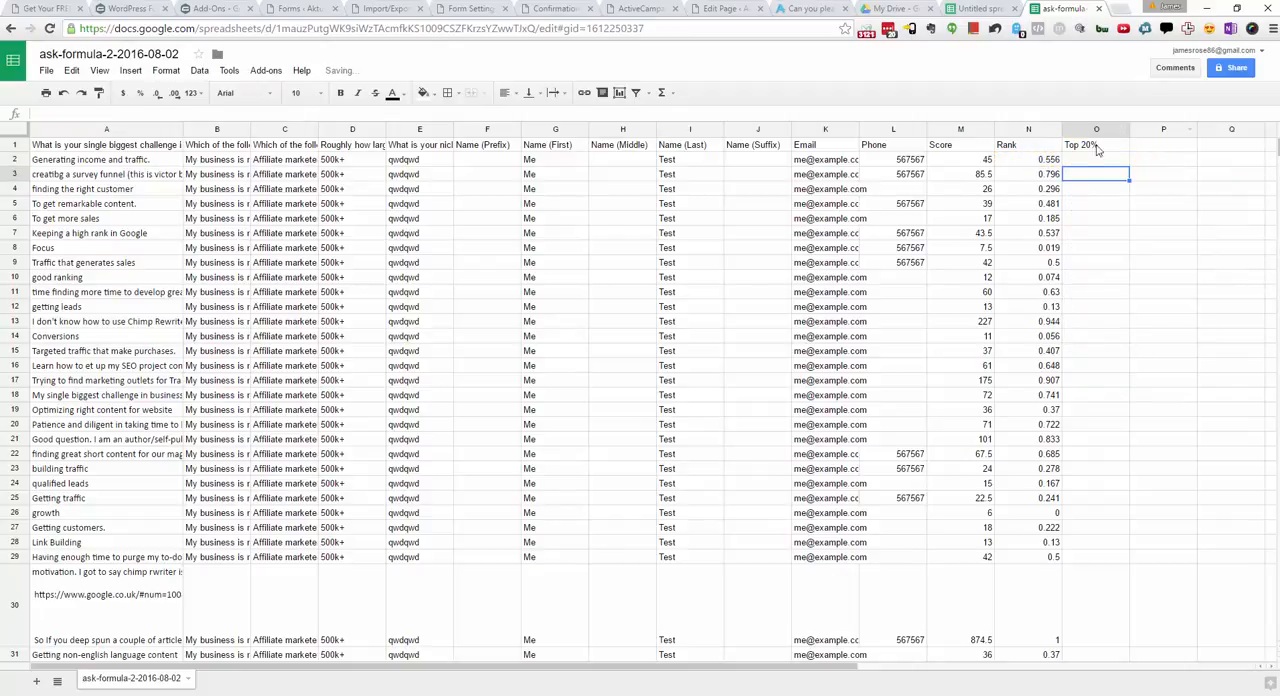
Step: Fill the YES formula from O2 down the Top 20% column through the last response
left_click(1083, 162)
key("ctrl+c")
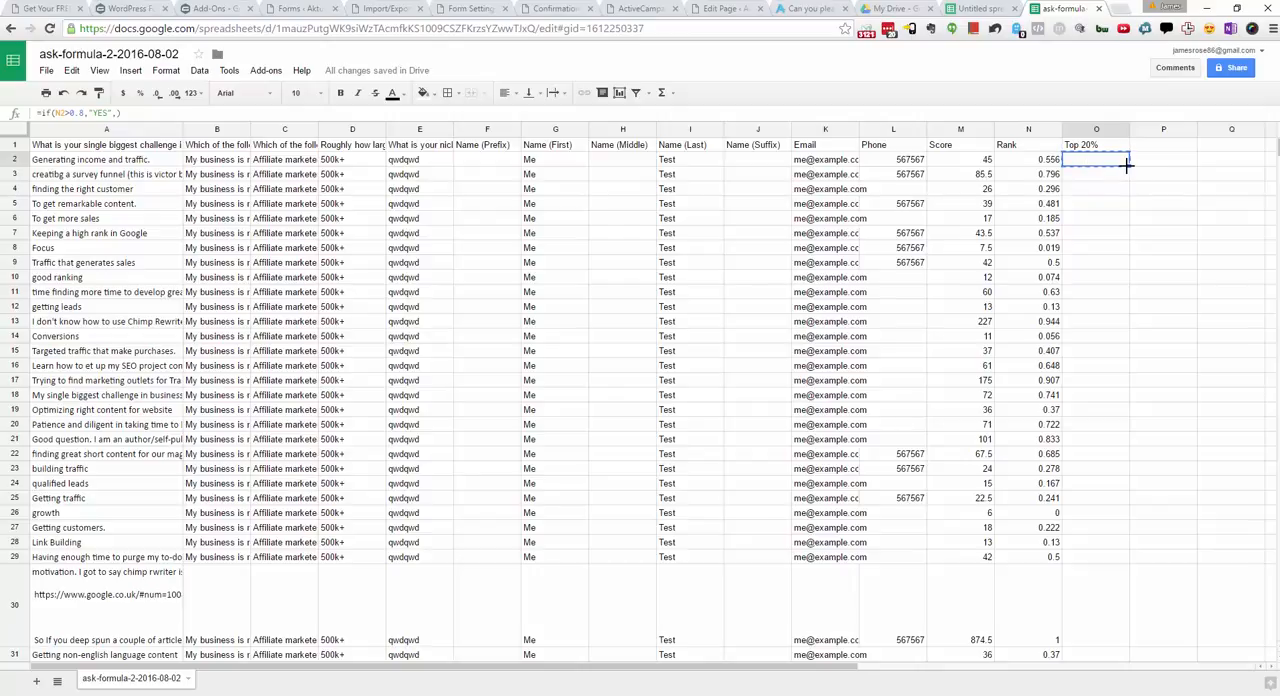
left_click_drag(1126, 166, 1095, 435)
scroll(1097, 405, "up", 12)
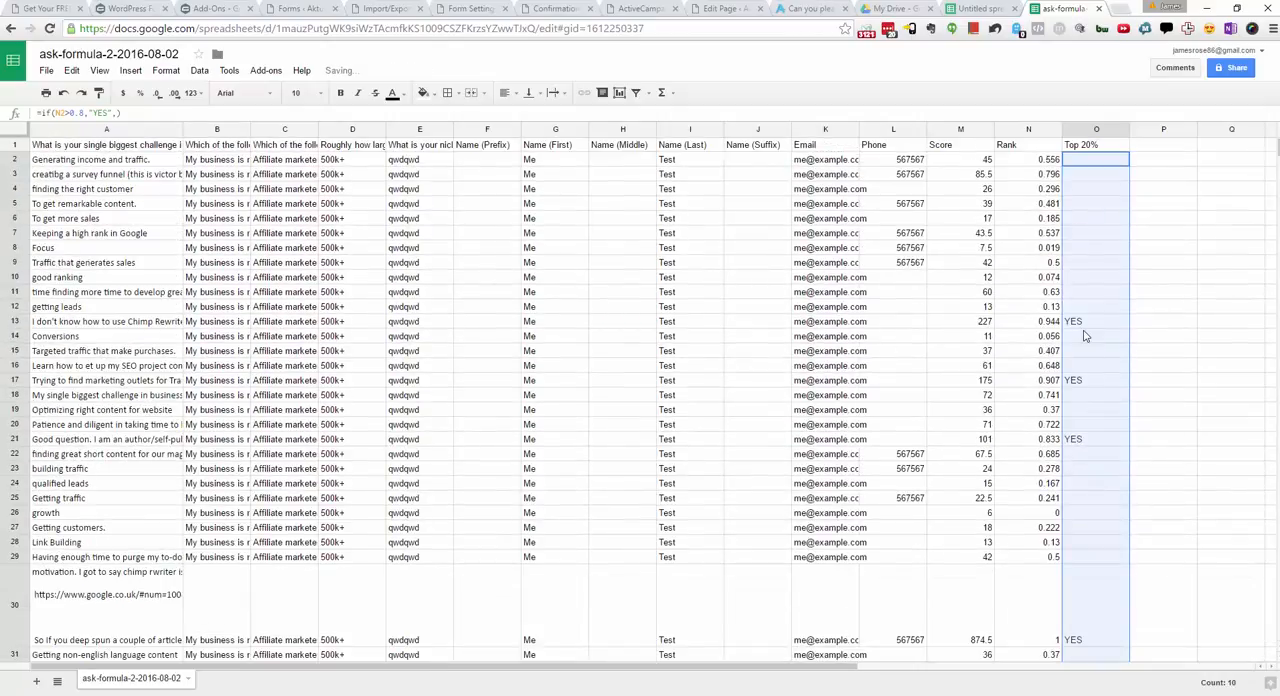
Step: Sort the sheet by the Rank column (column N) in Z → A order
left_click(1076, 325)
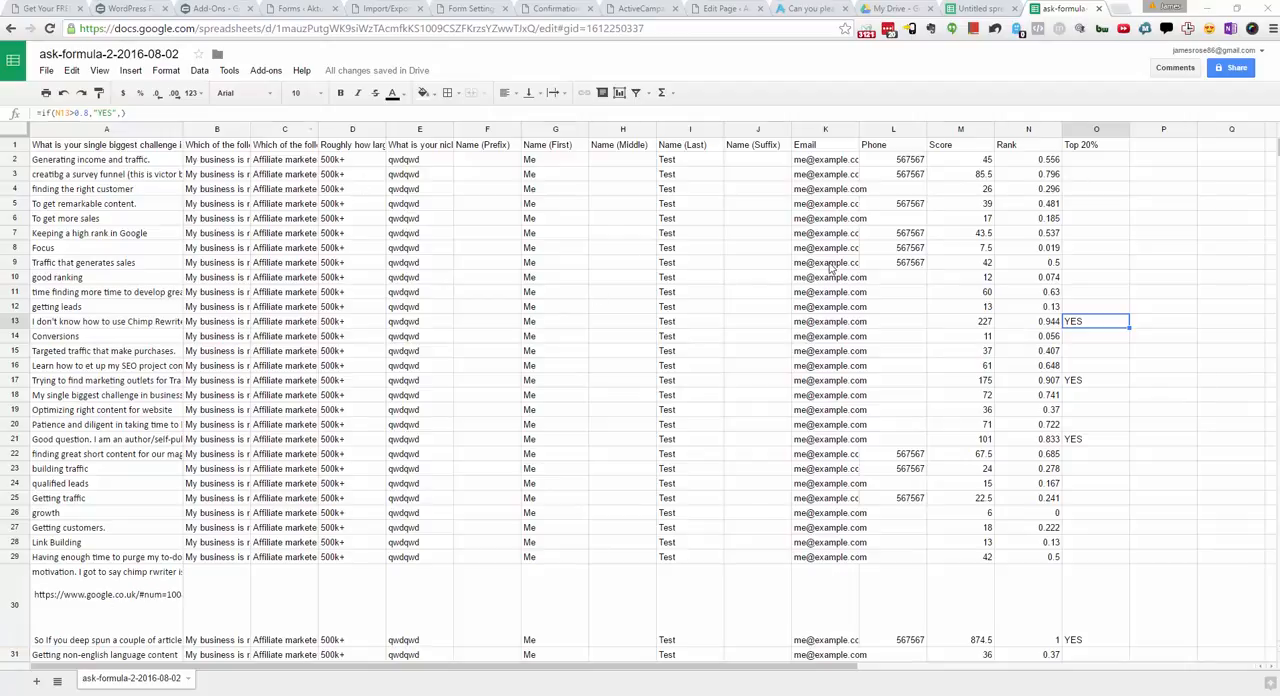
left_click(200, 71)
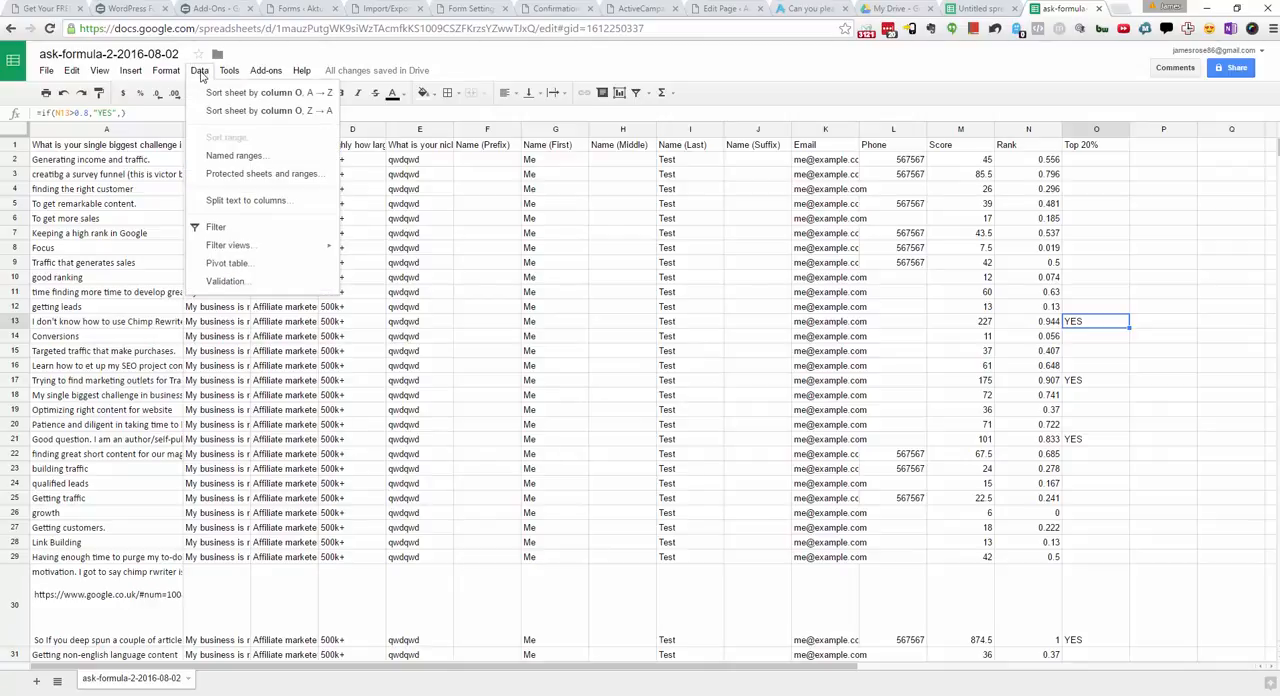
mouse_move(266, 70)
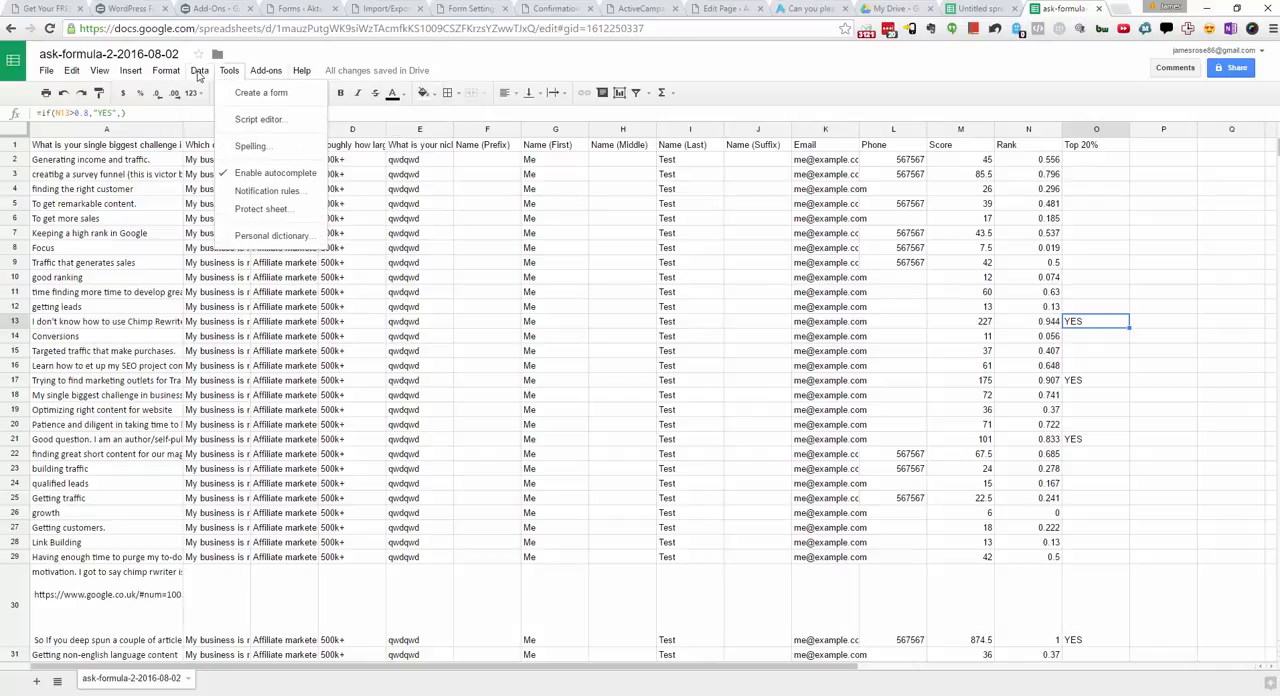
mouse_move(198, 76)
left_click(1000, 205)
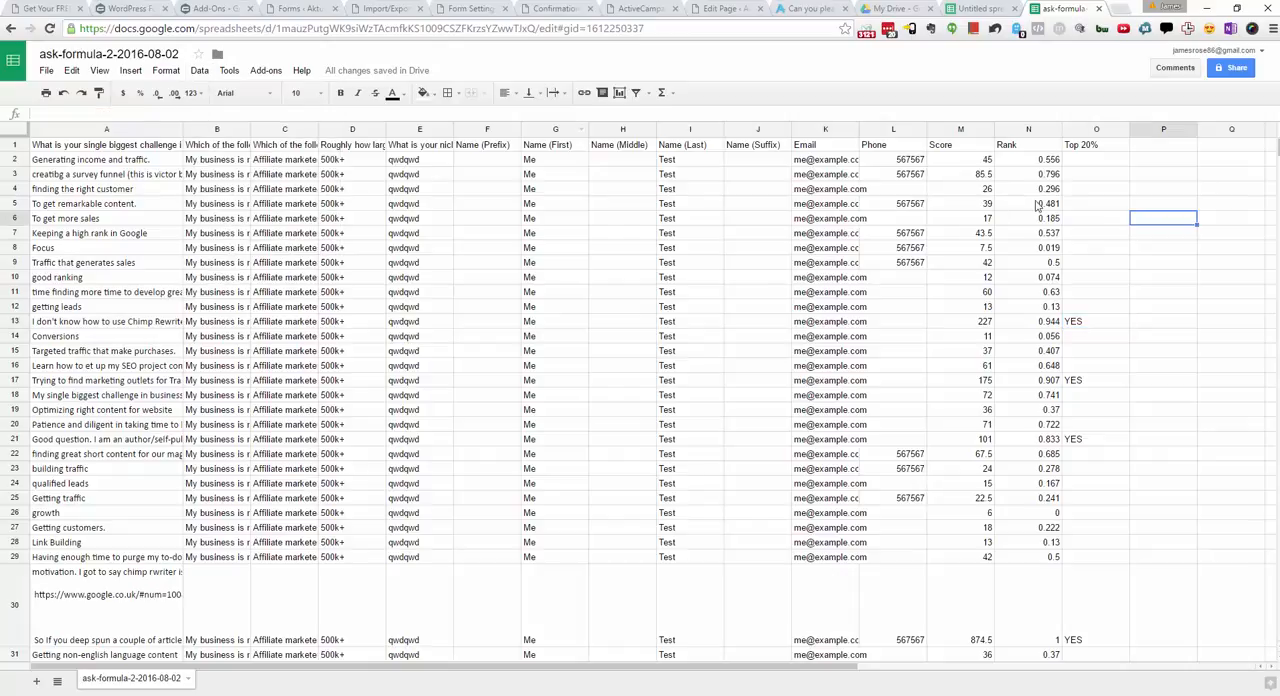
left_click(199, 72)
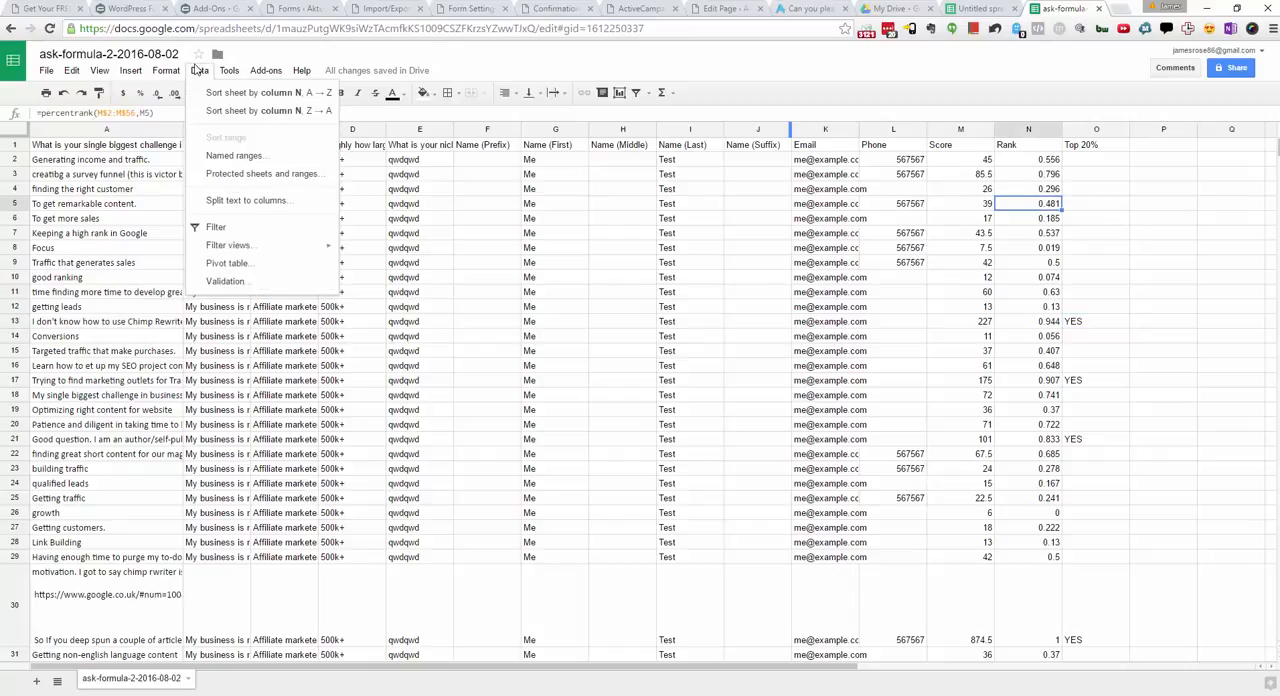
left_click(230, 111)
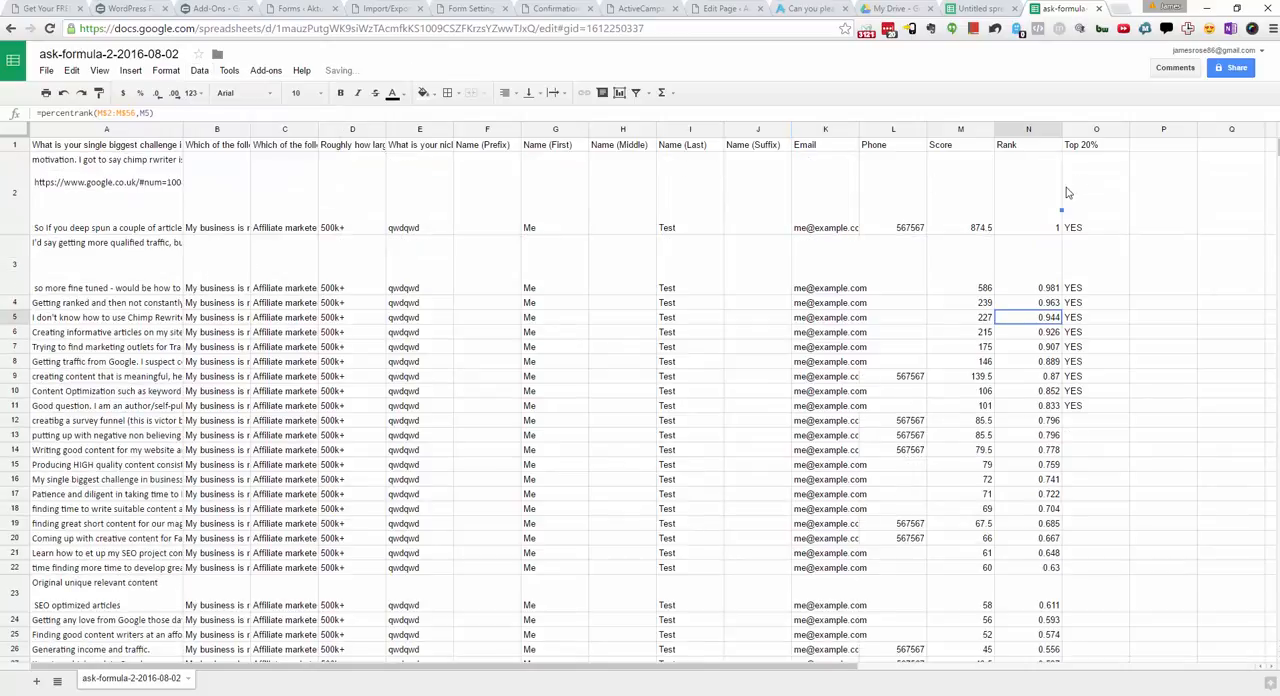
Step: Examine the sorted Score values and the responses flagged YES in the Top 20% column, including the last flagged row
left_click(976, 216)
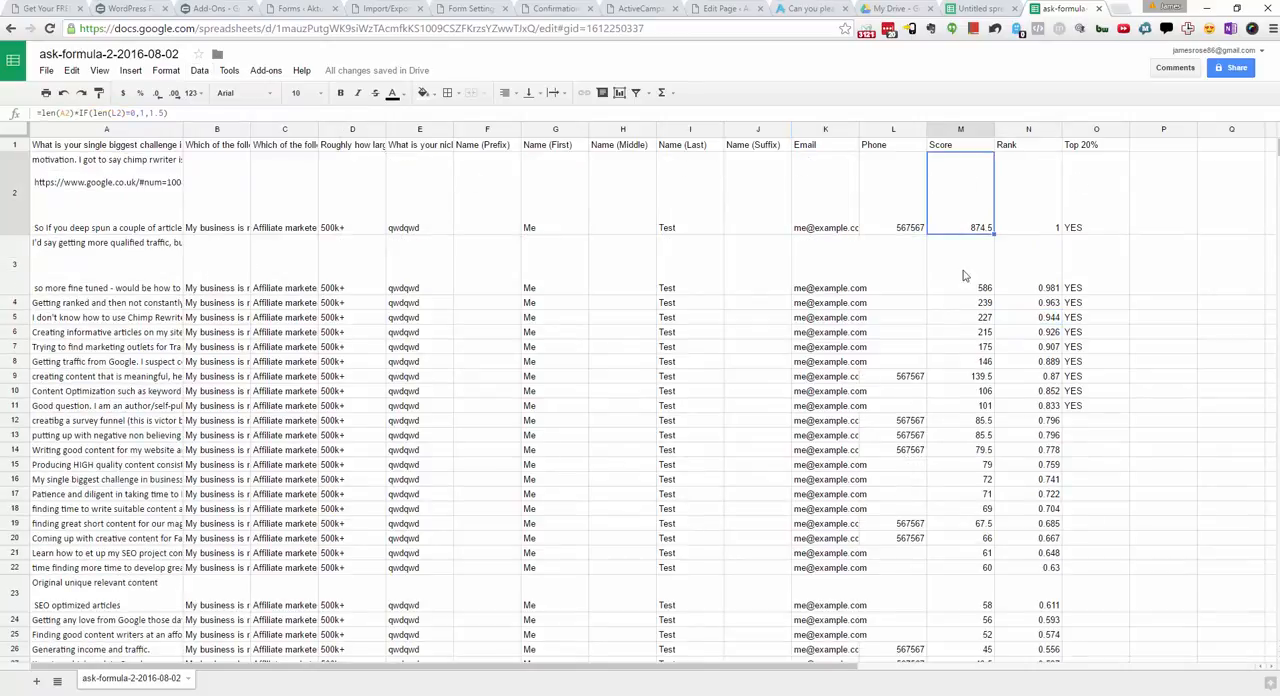
left_click_drag(960, 227, 975, 494)
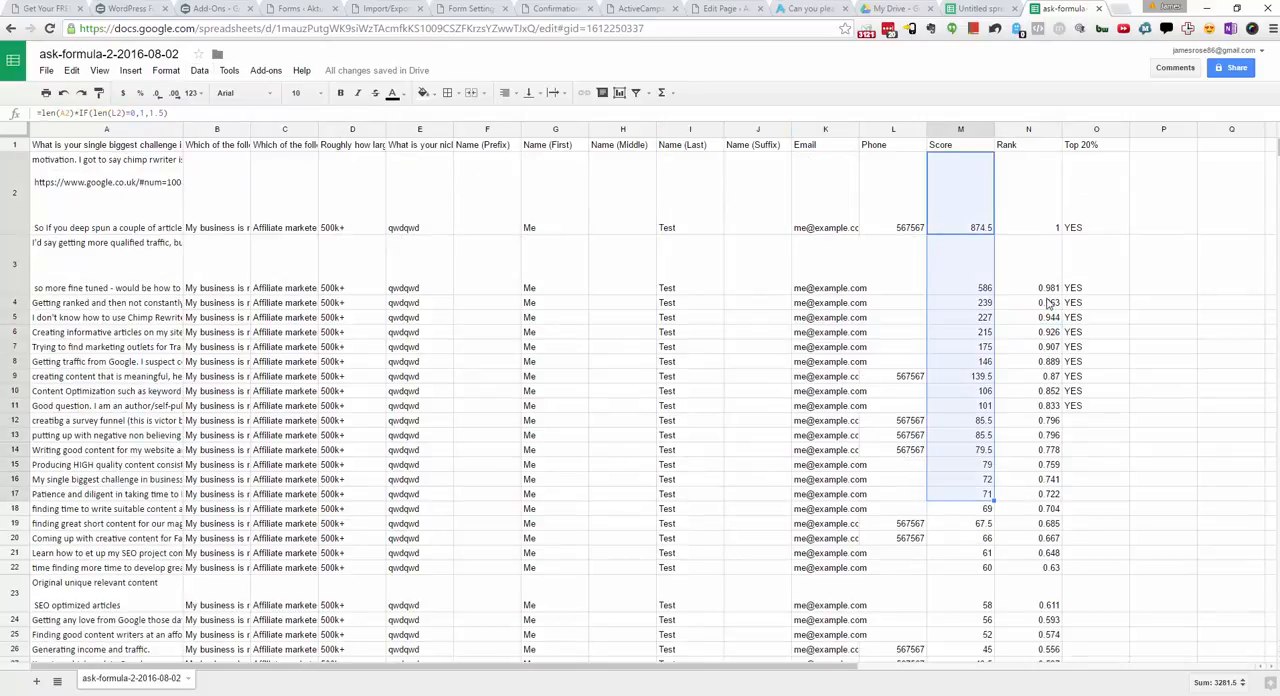
left_click(976, 268)
left_click(968, 180)
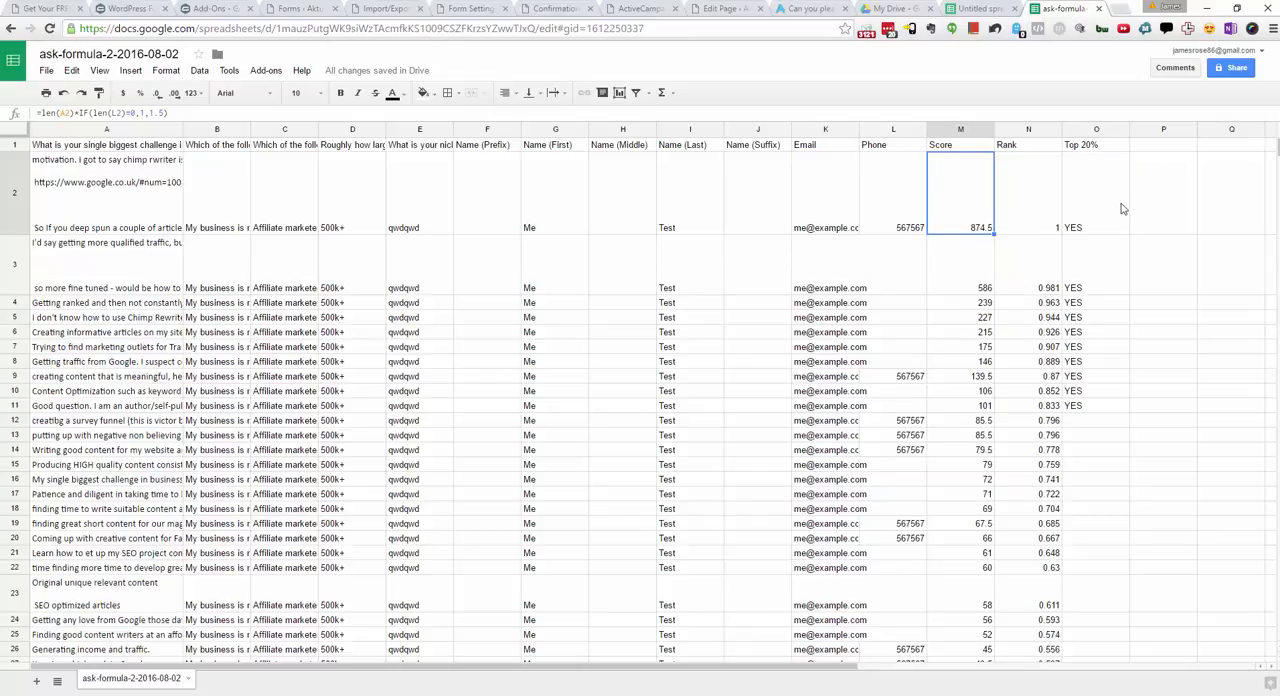
left_click_drag(1122, 205, 1122, 408)
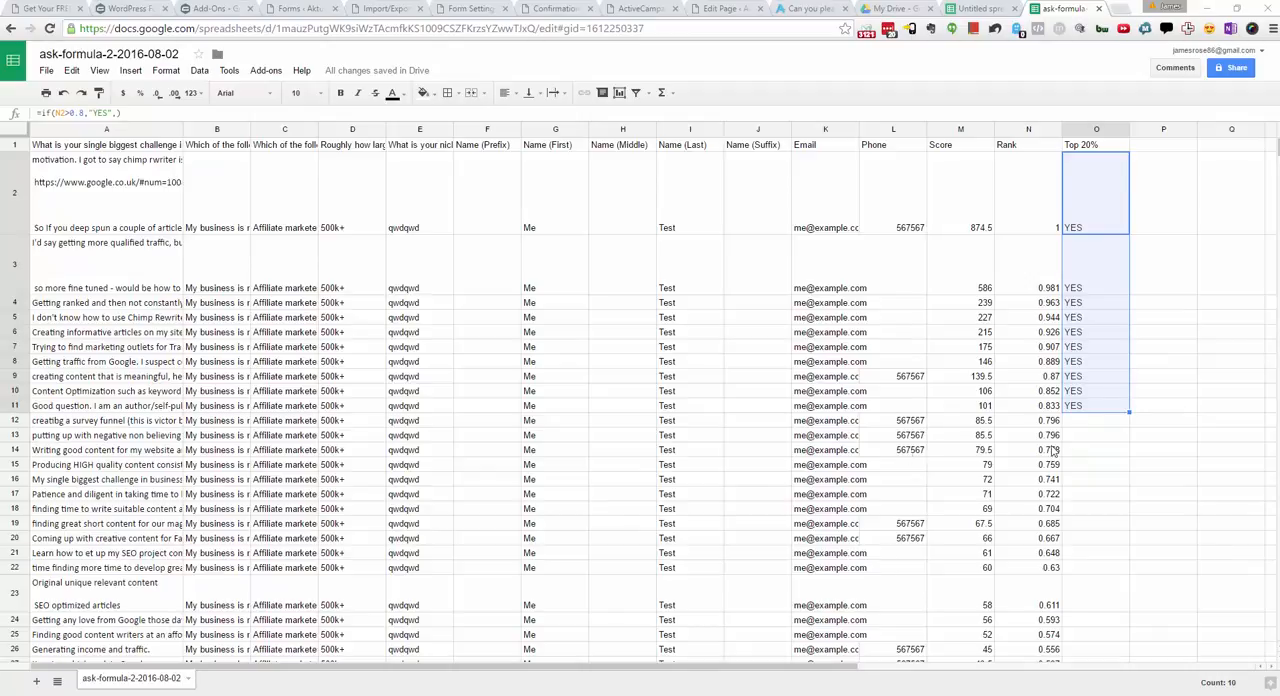
left_click(1100, 408)
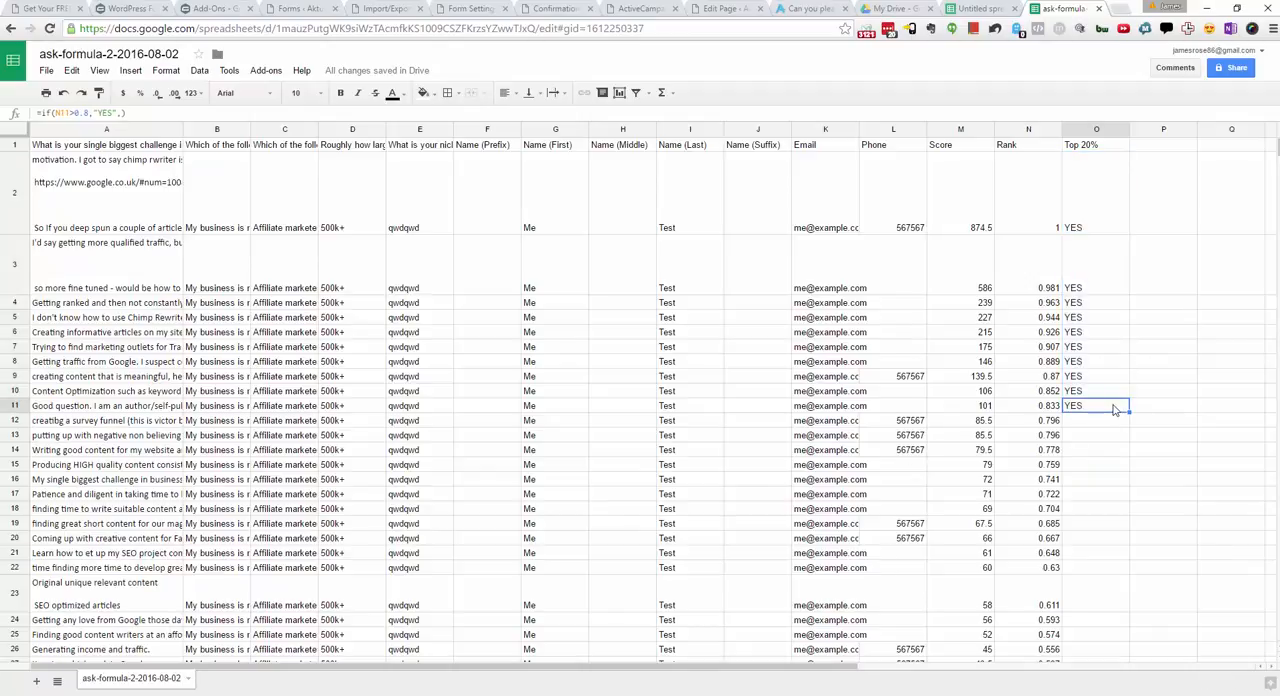
key("shift+Left")
key("shift+Left")
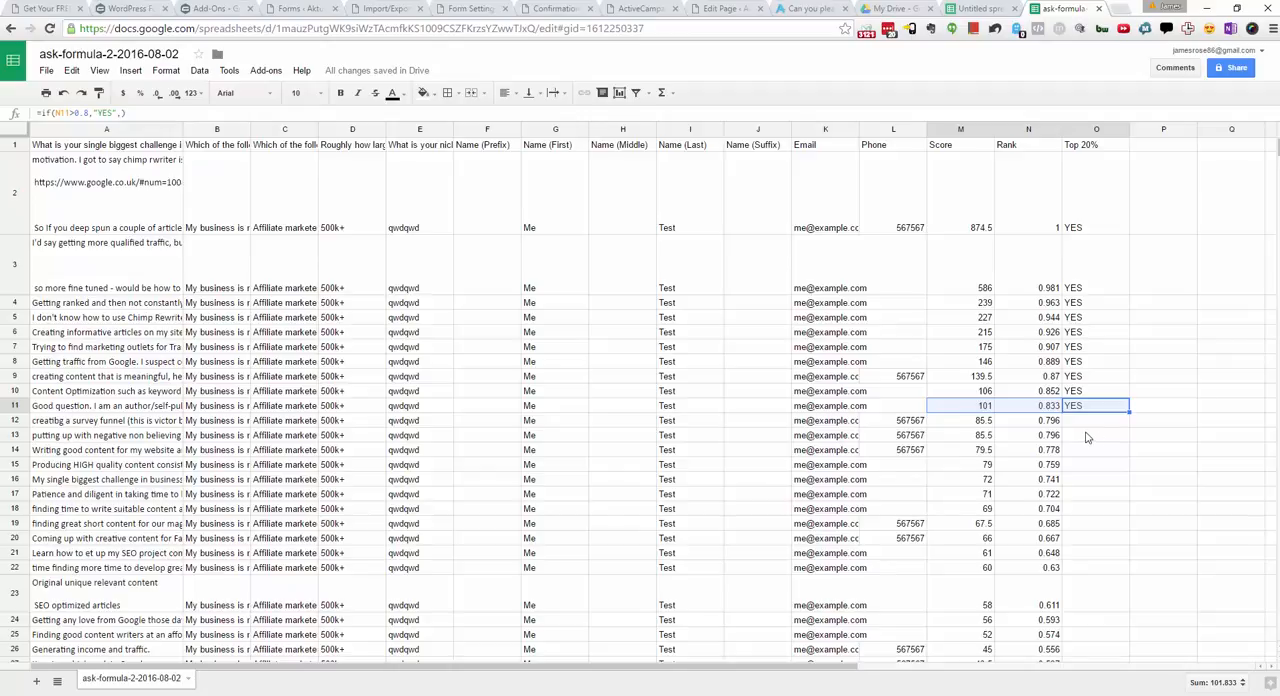
left_click(622, 375)
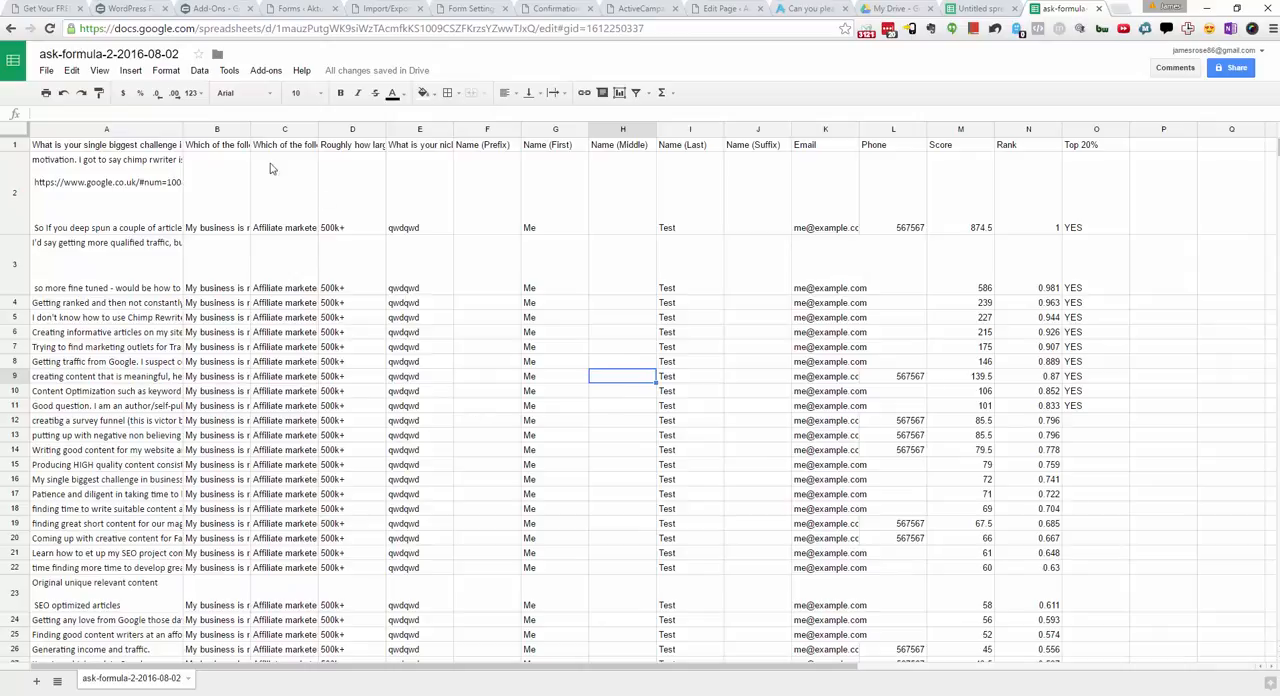
Step: Switch to the WordPress form editor and review the questions and page breaks of the Ask Formula 2 form
left_click(446, 16)
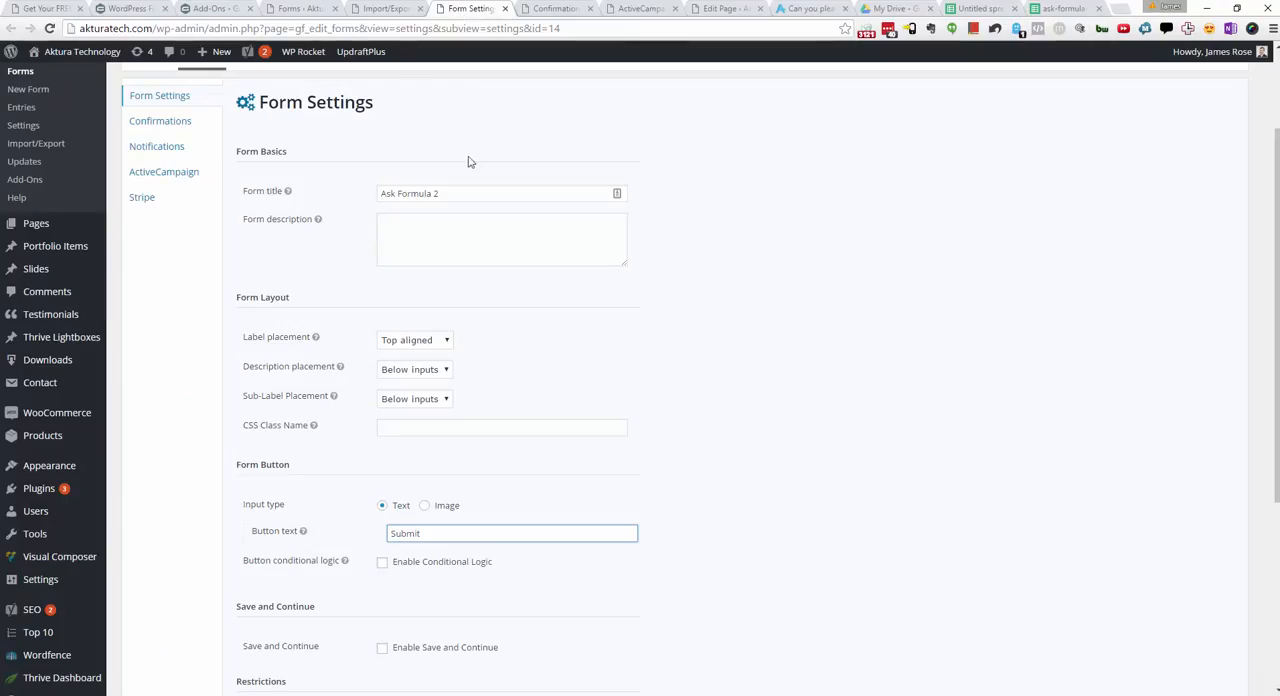
left_click(400, 8)
left_click(330, 6)
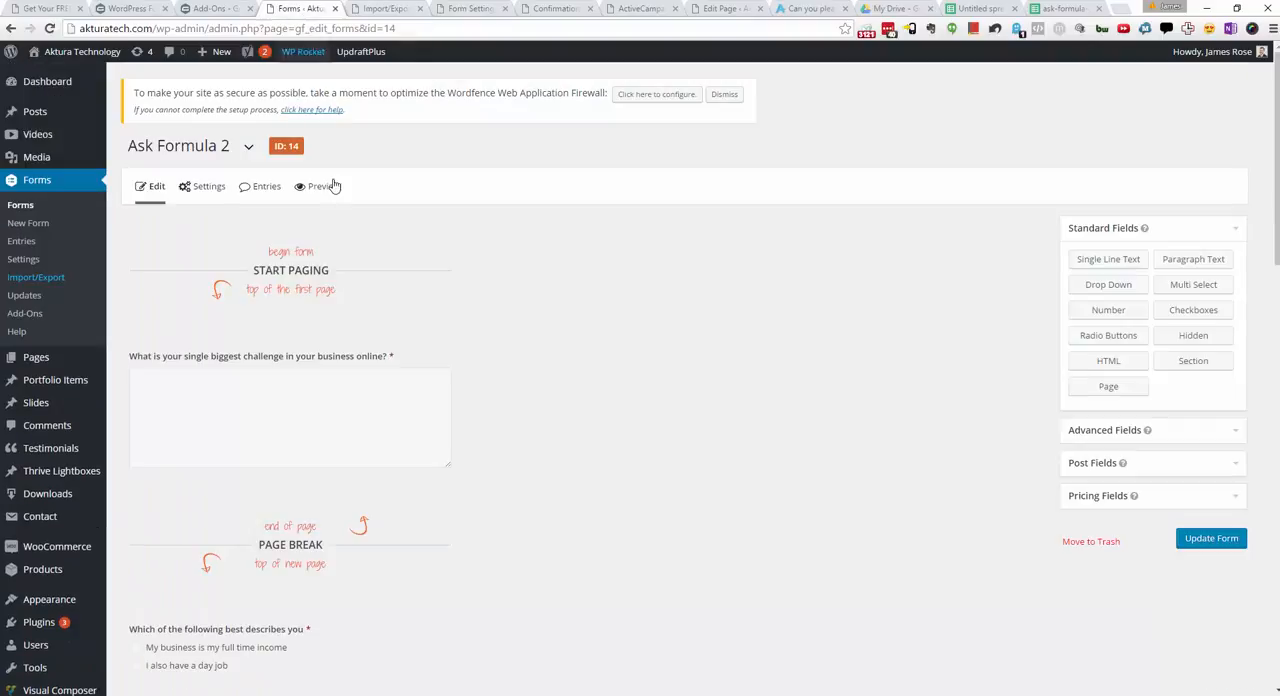
scroll(221, 430, "down", 3)
scroll(221, 430, "down", 4)
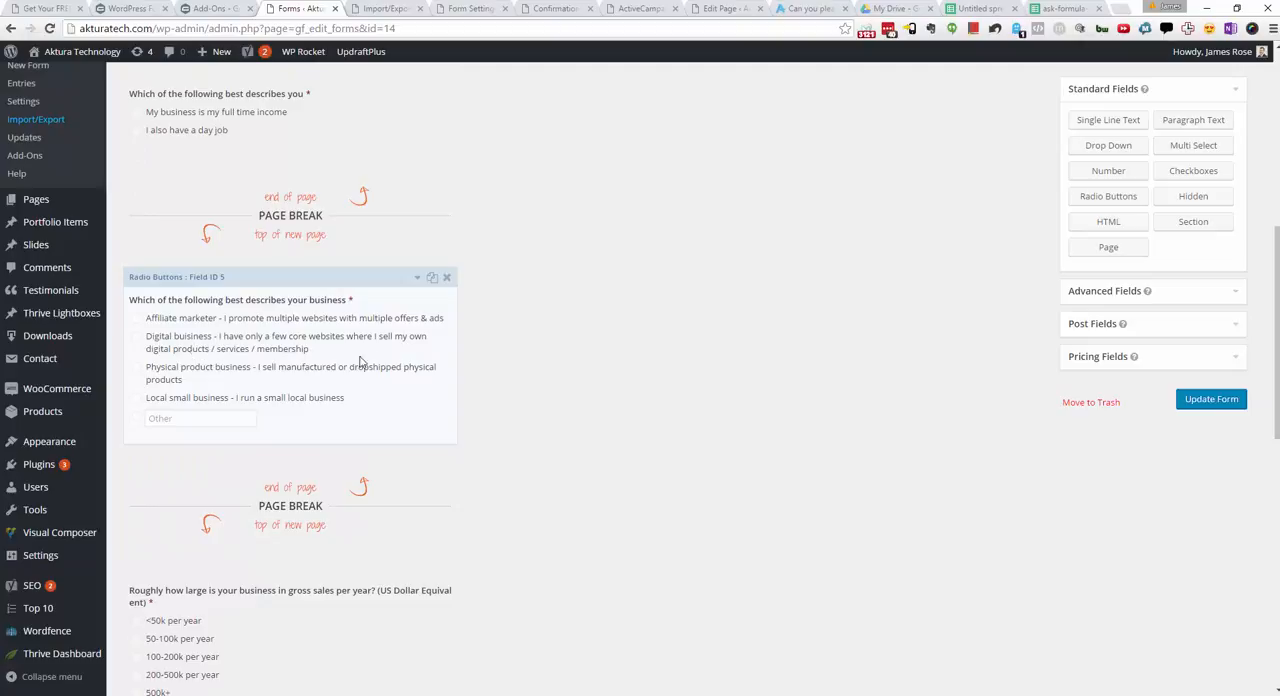
scroll(545, 360, "down", 2)
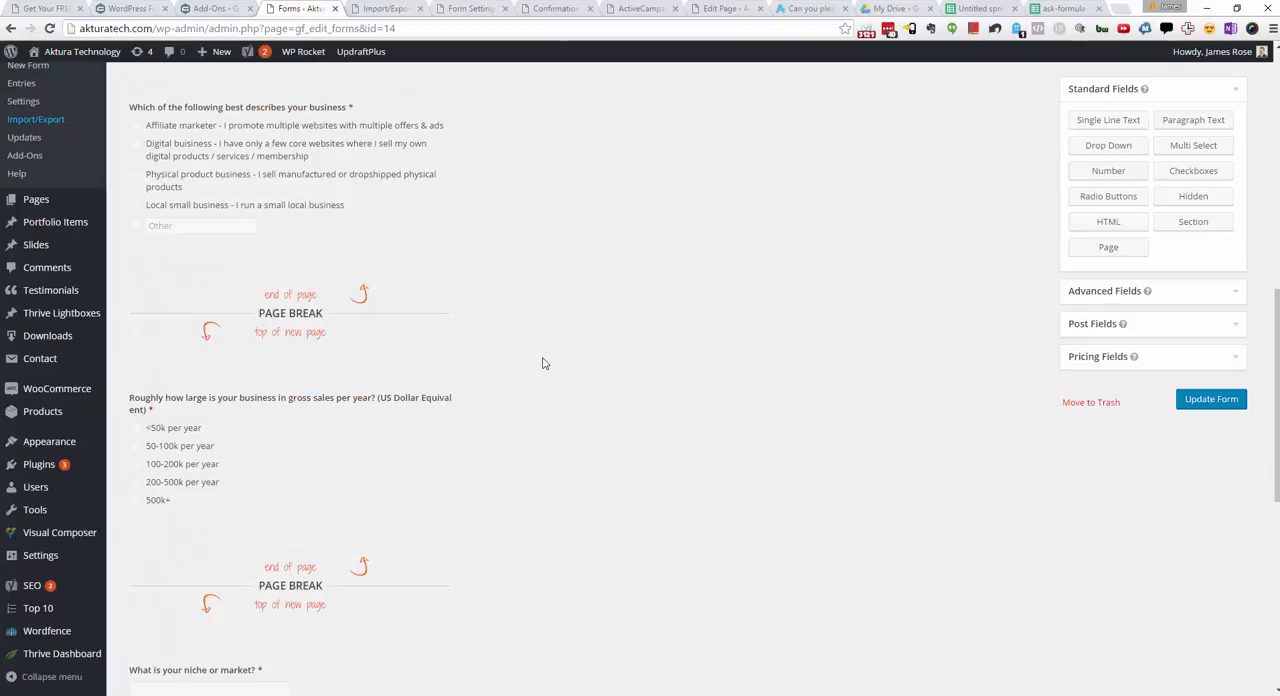
scroll(571, 425, "down", 3)
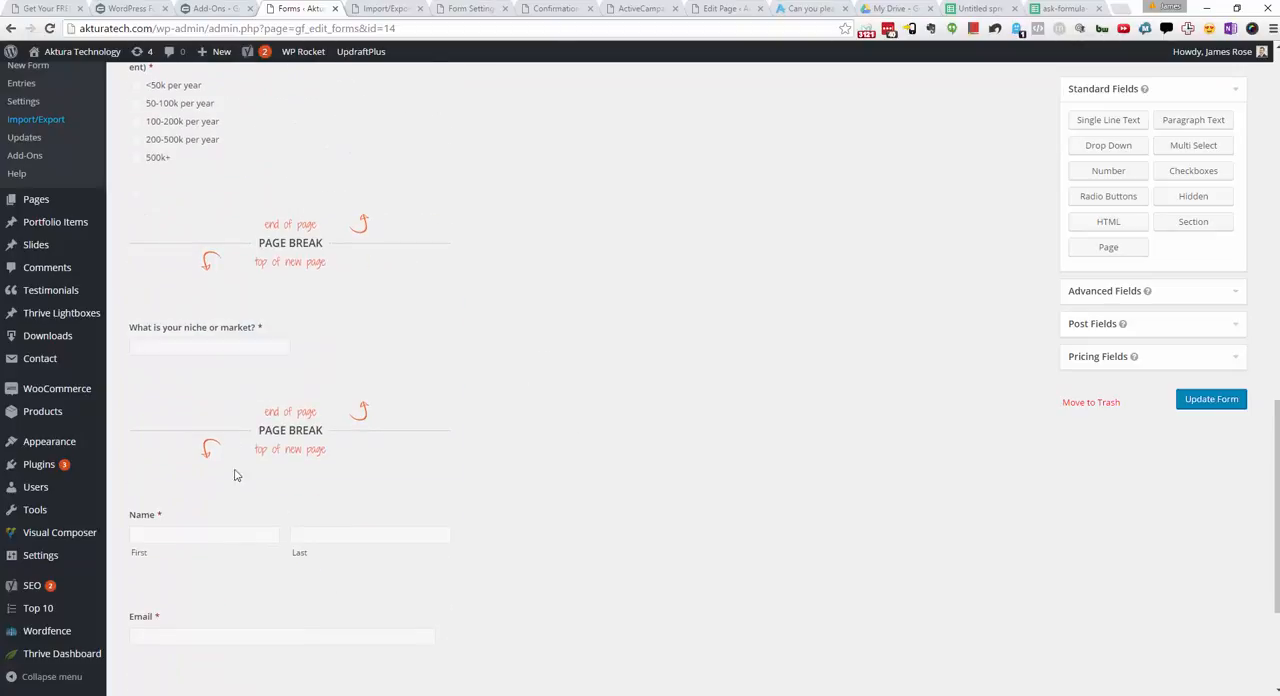
scroll(634, 368, "up", 10)
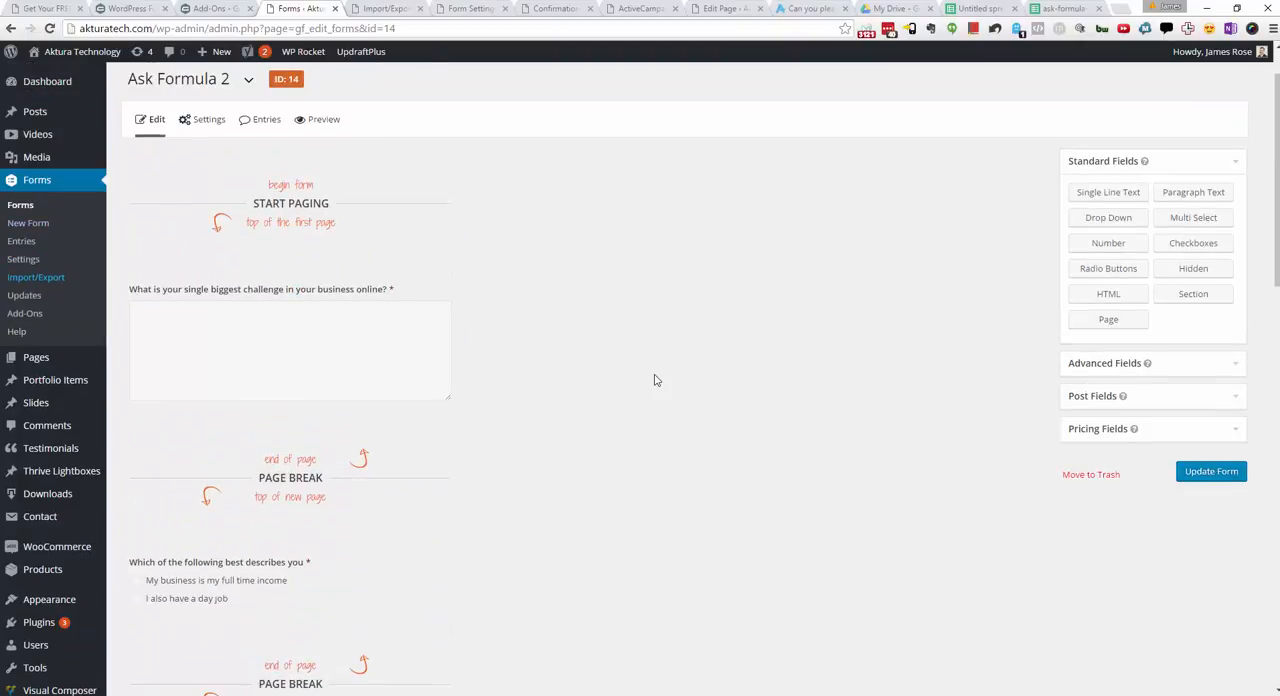
scroll(654, 380, "up", 1)
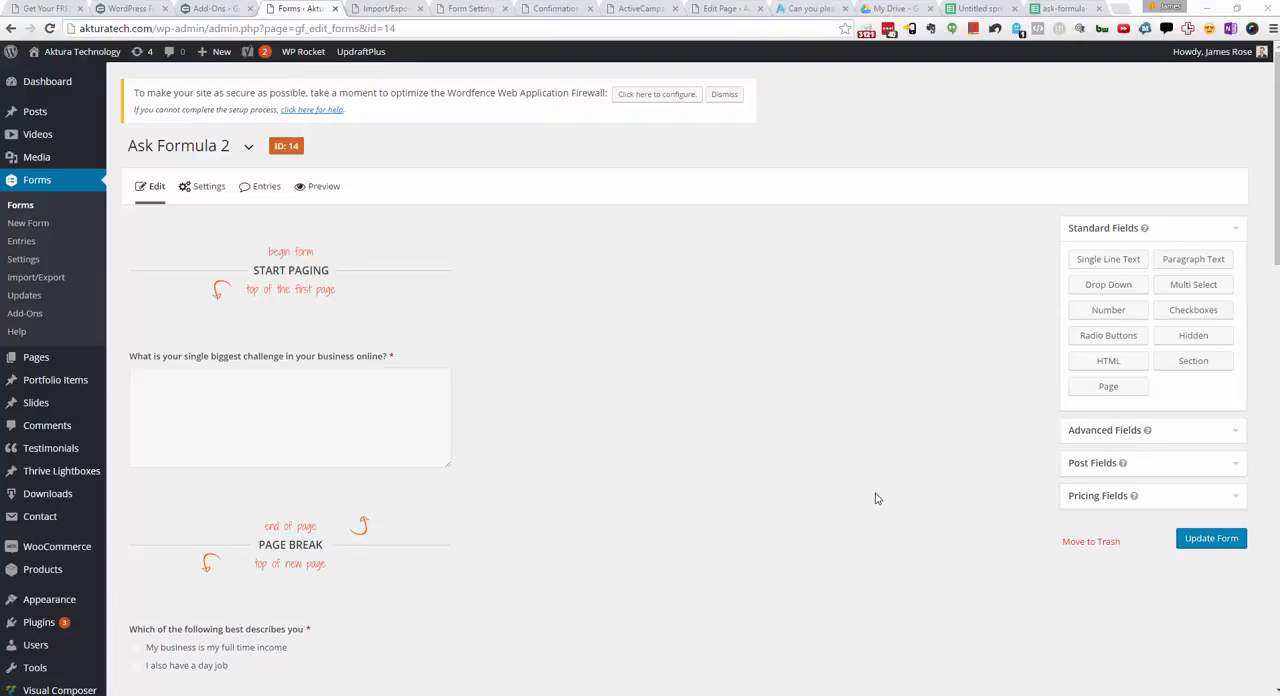
Step: Examine the rest of the form, from the yearly gross sales question to the name, email and phone fields
scroll(875, 499, "down", 15)
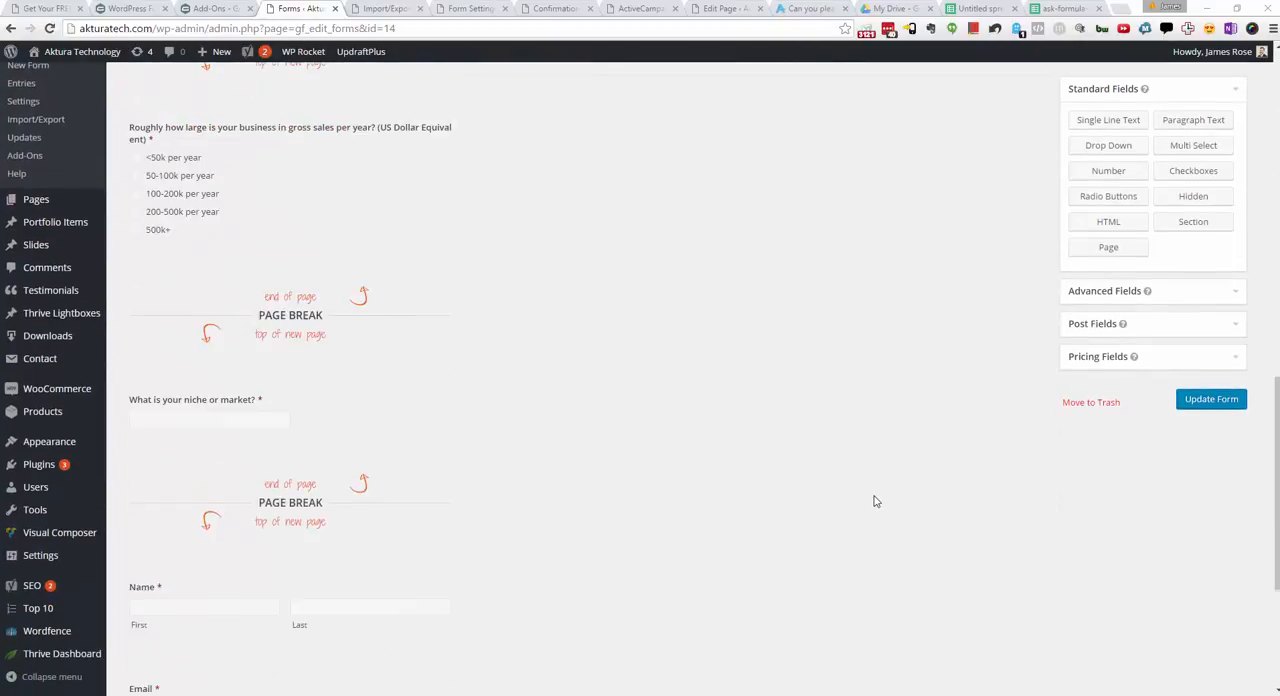
scroll(875, 501, "up", 1)
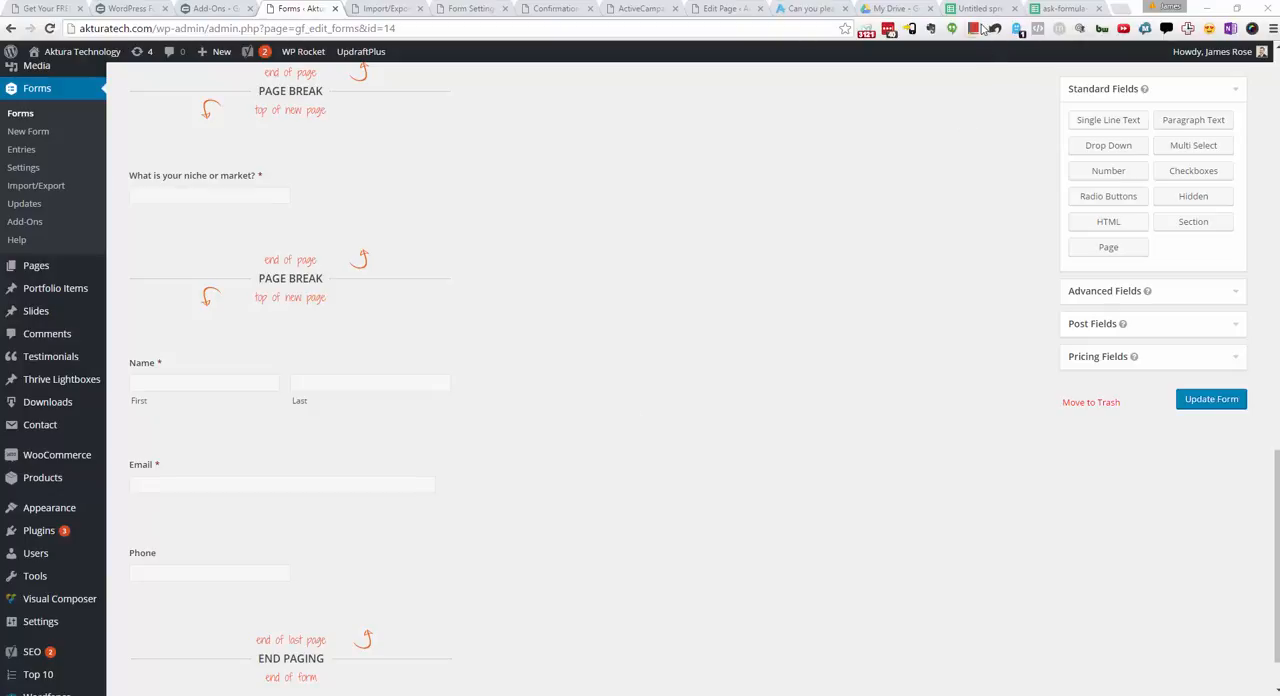
Step: Switch to the ask-formula-2-2016-08-02 spreadsheet in Google Sheets and inspect the full Score formula in cell M2, leaving it unedited
left_click(1083, 13)
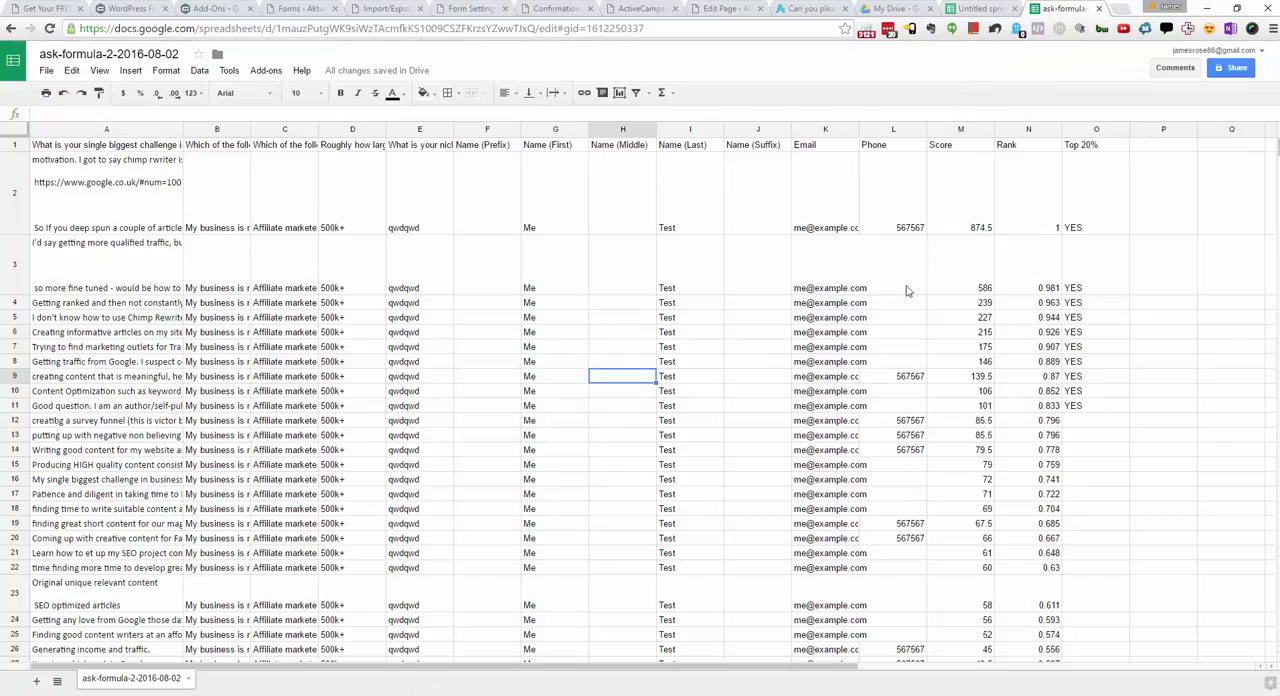
left_click(968, 212)
double_click(968, 212)
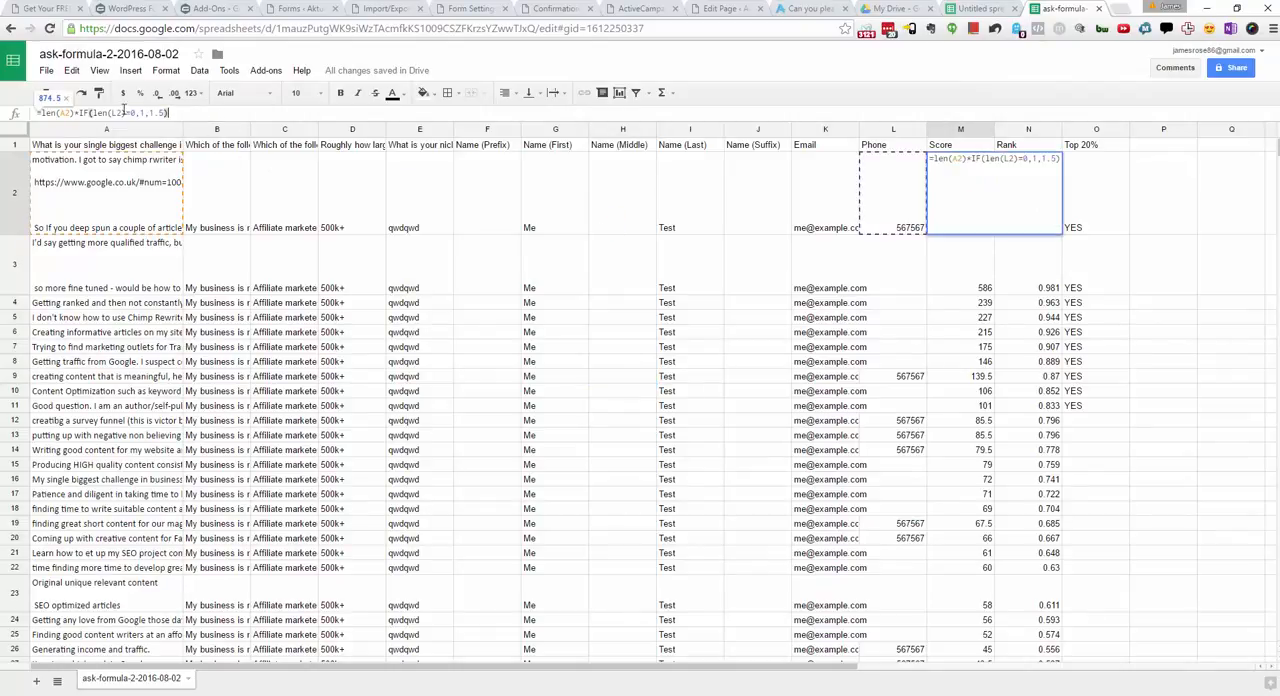
key("ctrl+a")
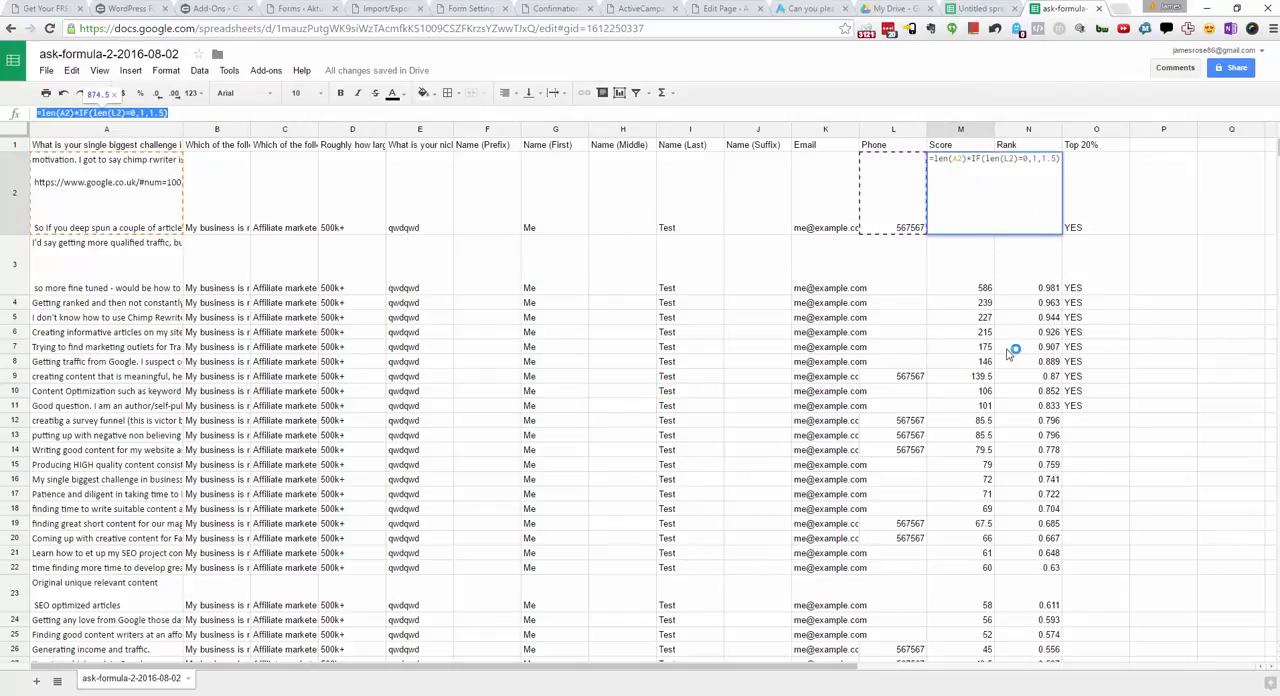
key("Escape")
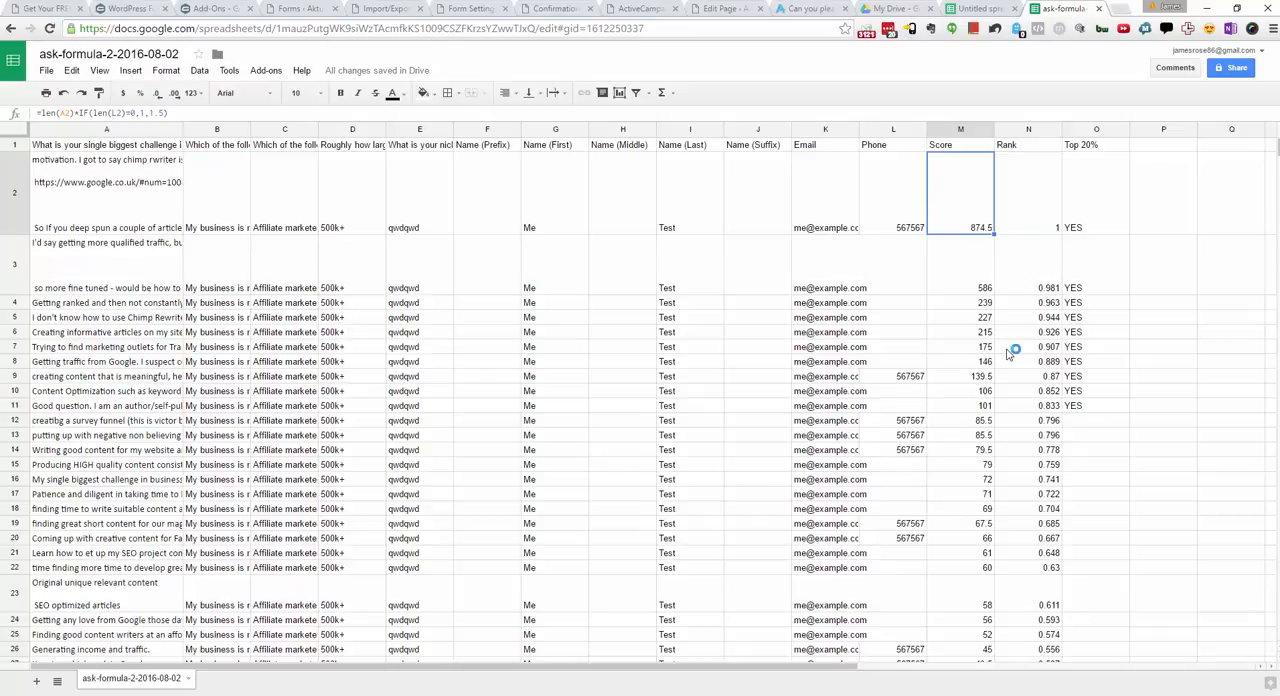